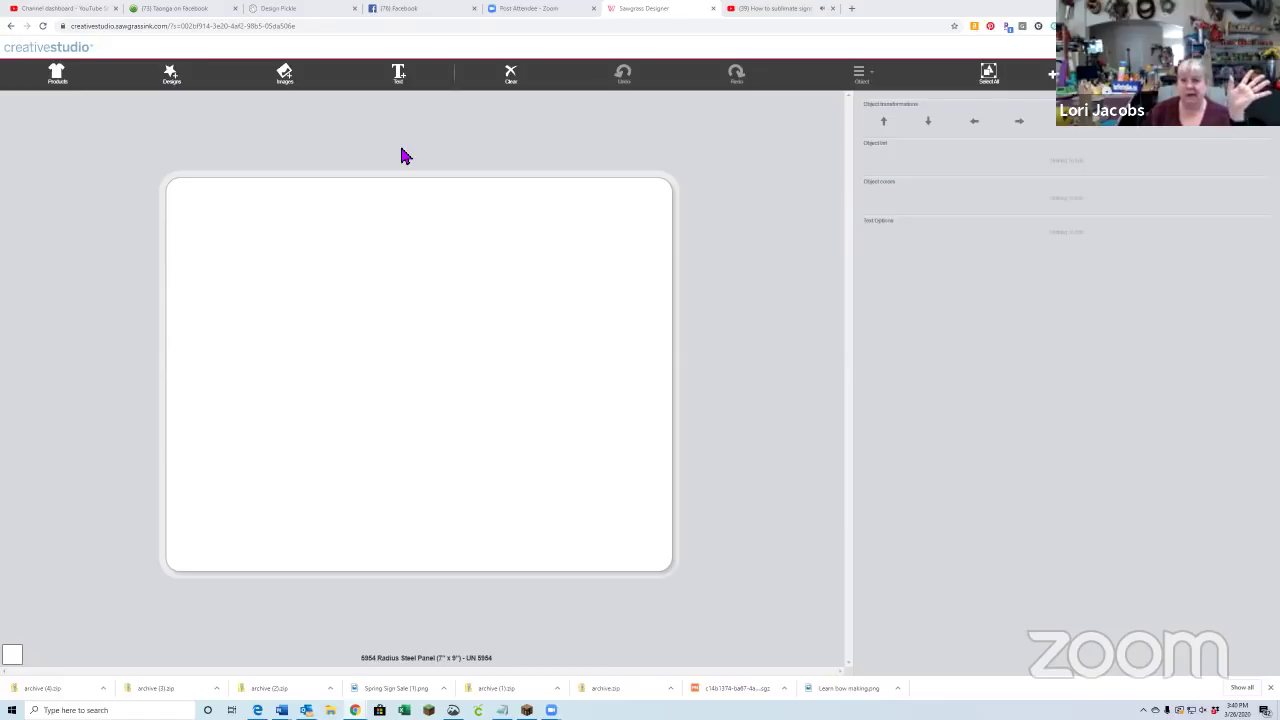
- Insert the brown sandy concrete image from the Photo Textures backgrounds onto the 7" x 9" steel panel
left_click(285, 75)
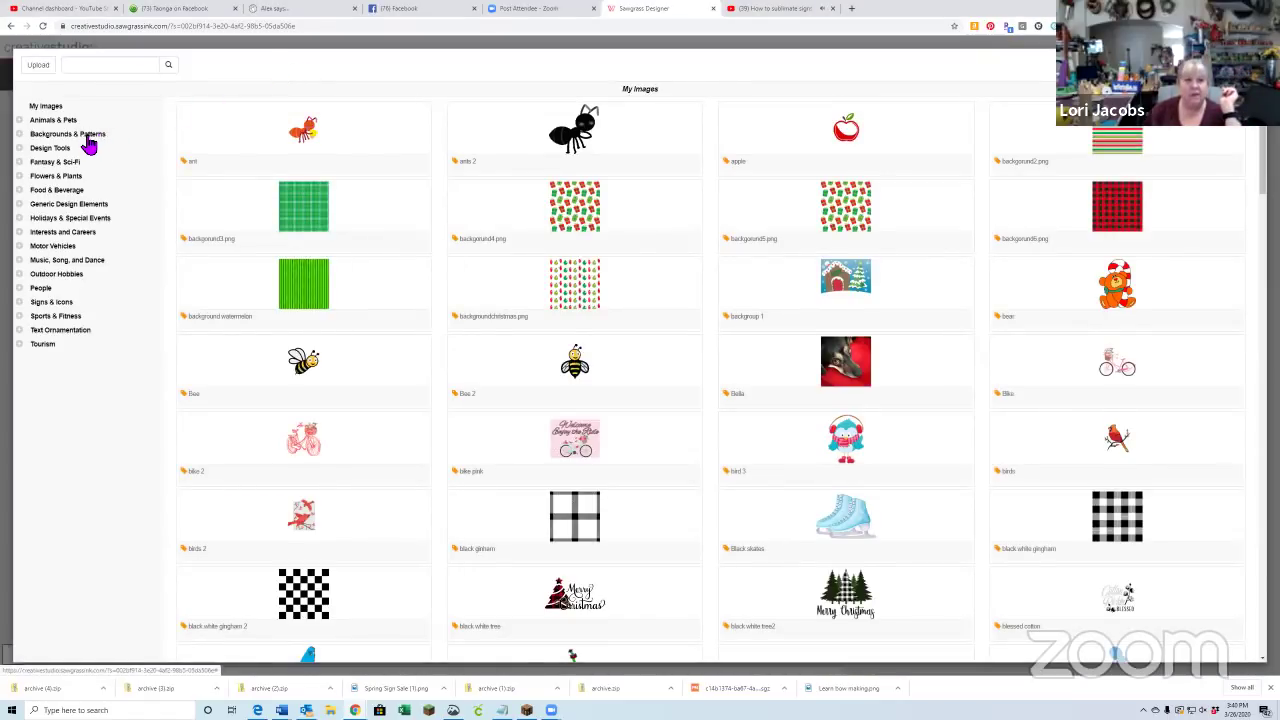
left_click(87, 138)
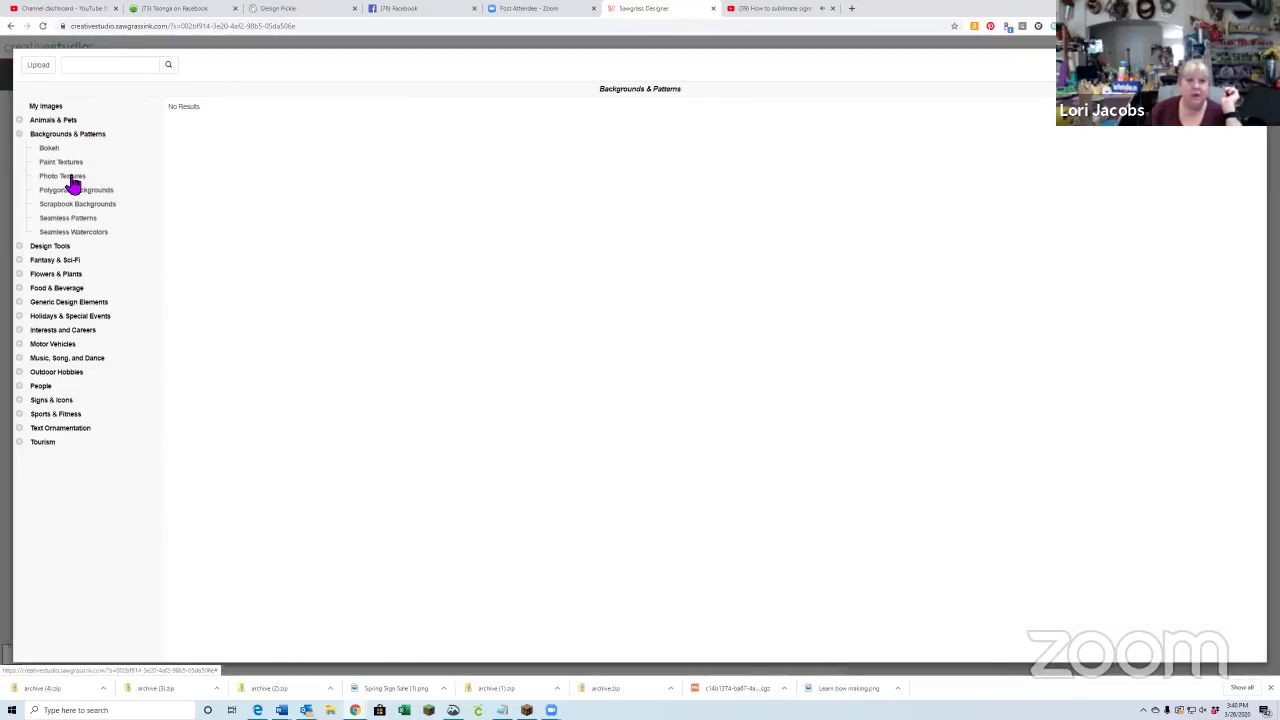
left_click(70, 178)
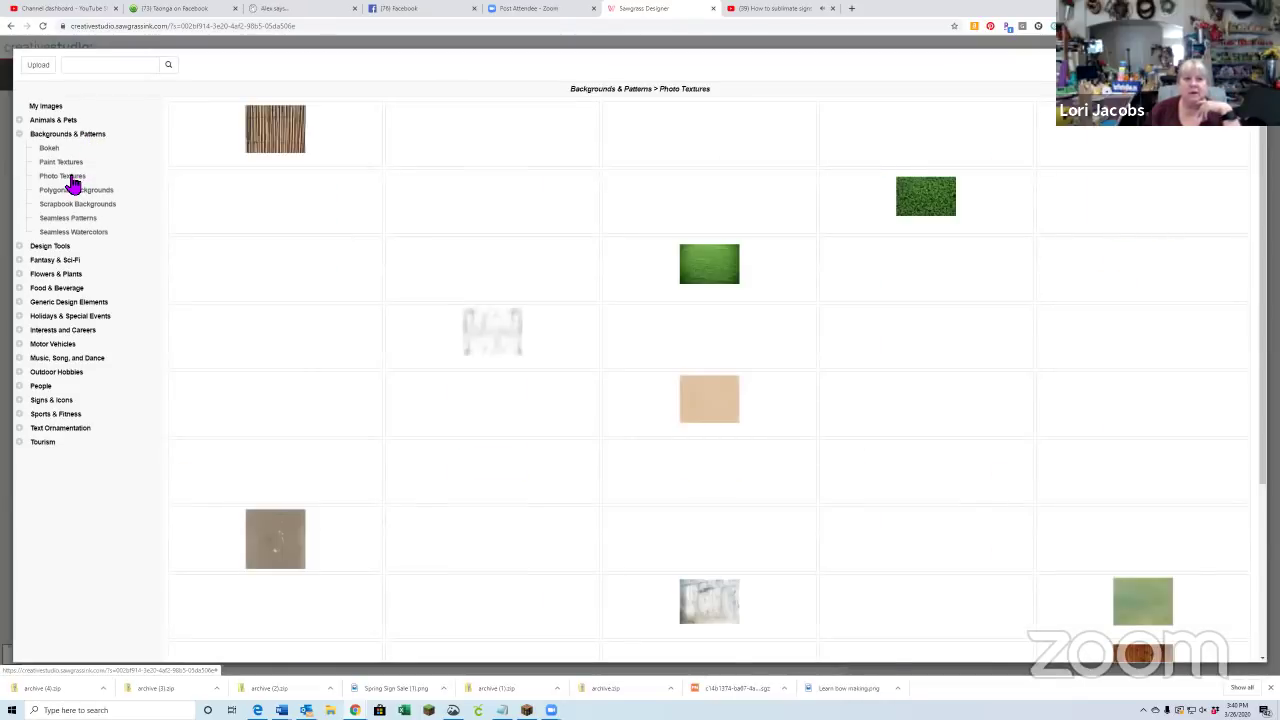
scroll(371, 368, "down", 3)
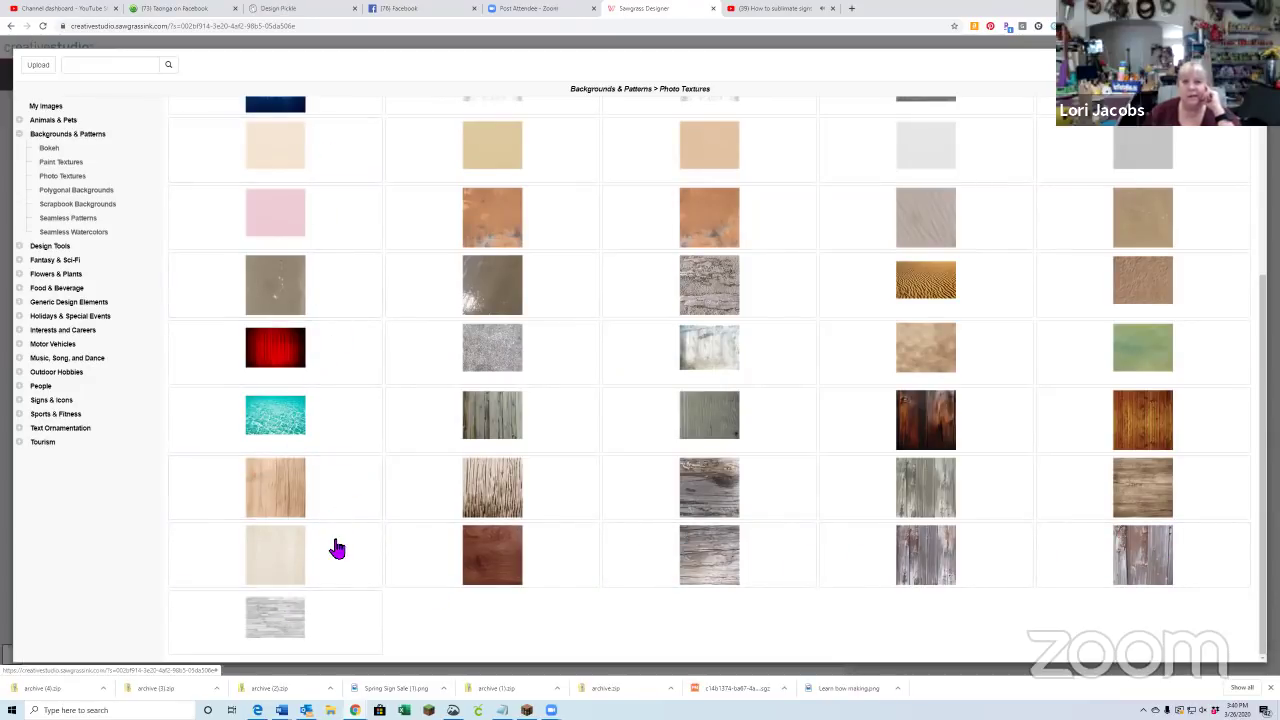
left_click(1140, 298)
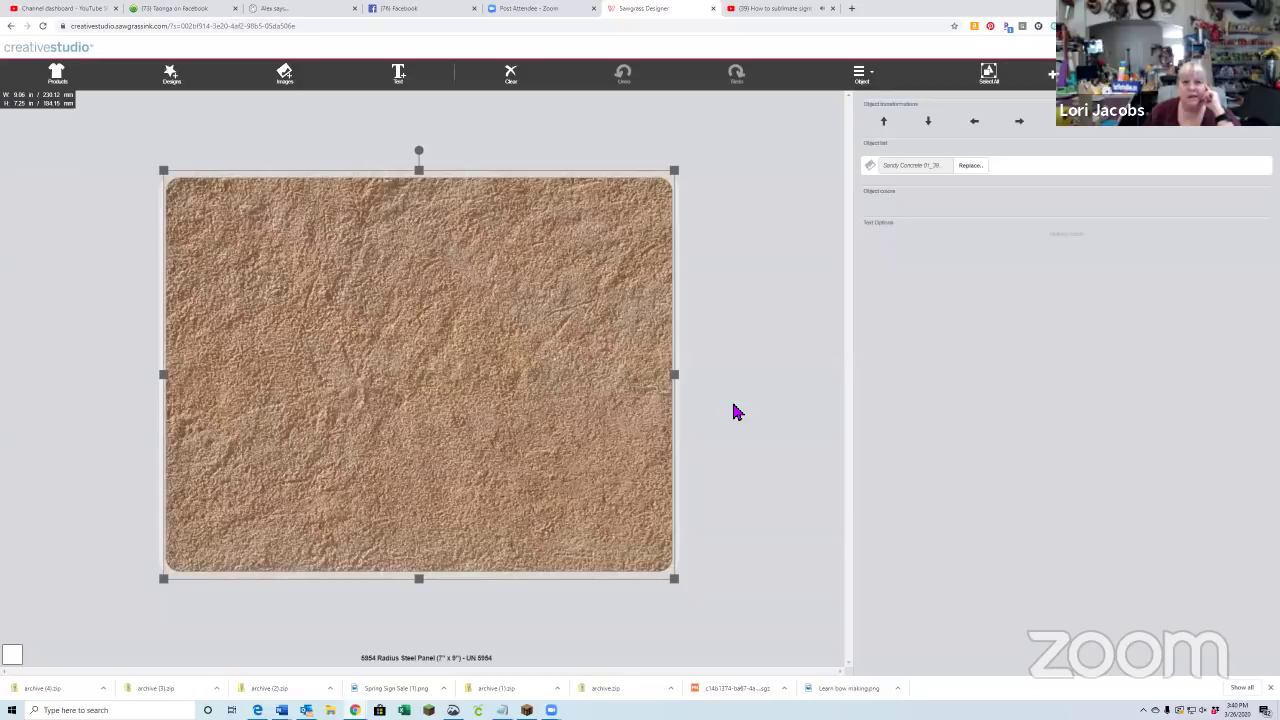
- Replace the background with the mottled tan stone image from Photo Textures and shift it down diagonally to show its lighter area
left_click(978, 172)
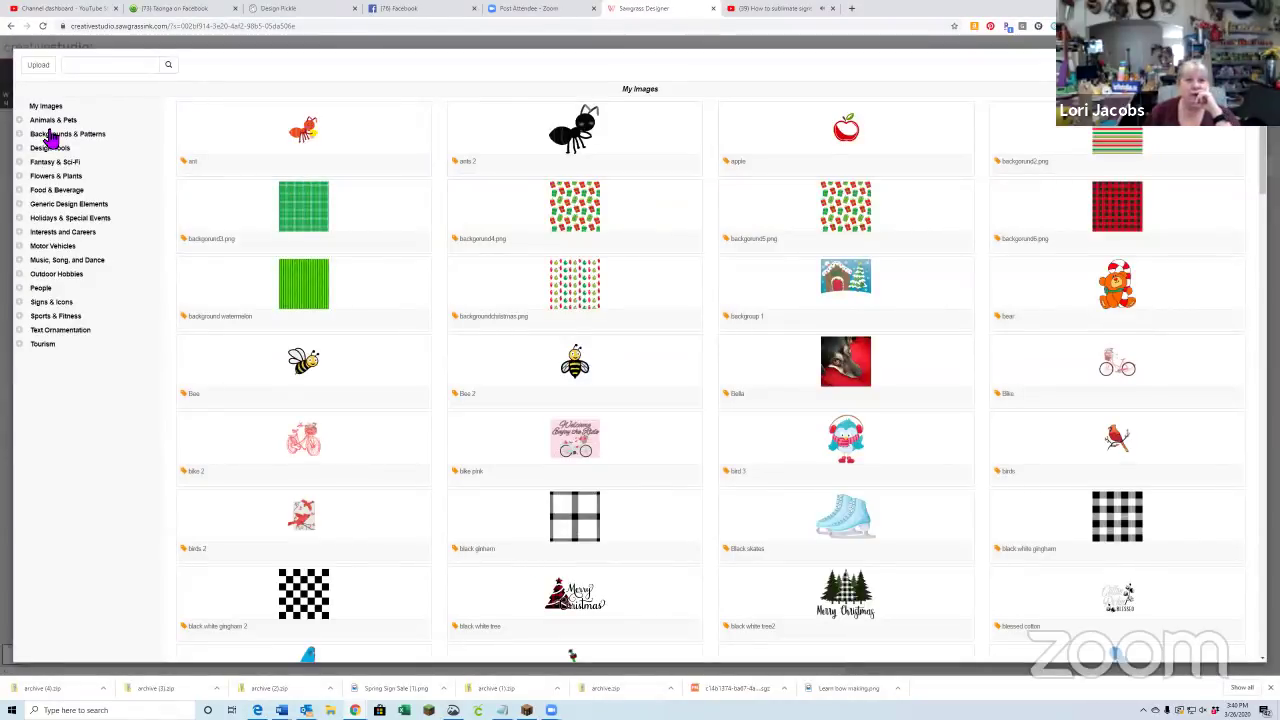
left_click(80, 136)
left_click(56, 180)
scroll(1120, 480, "down", 1)
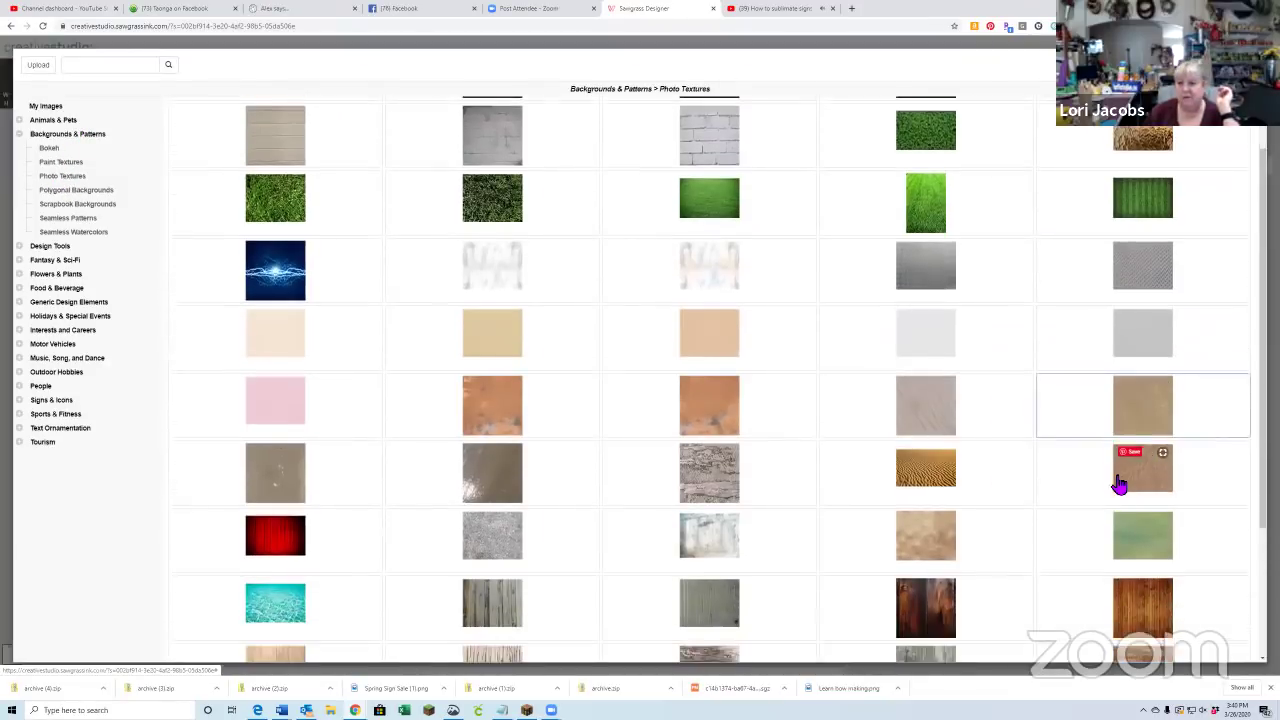
scroll(946, 490, "down", 1)
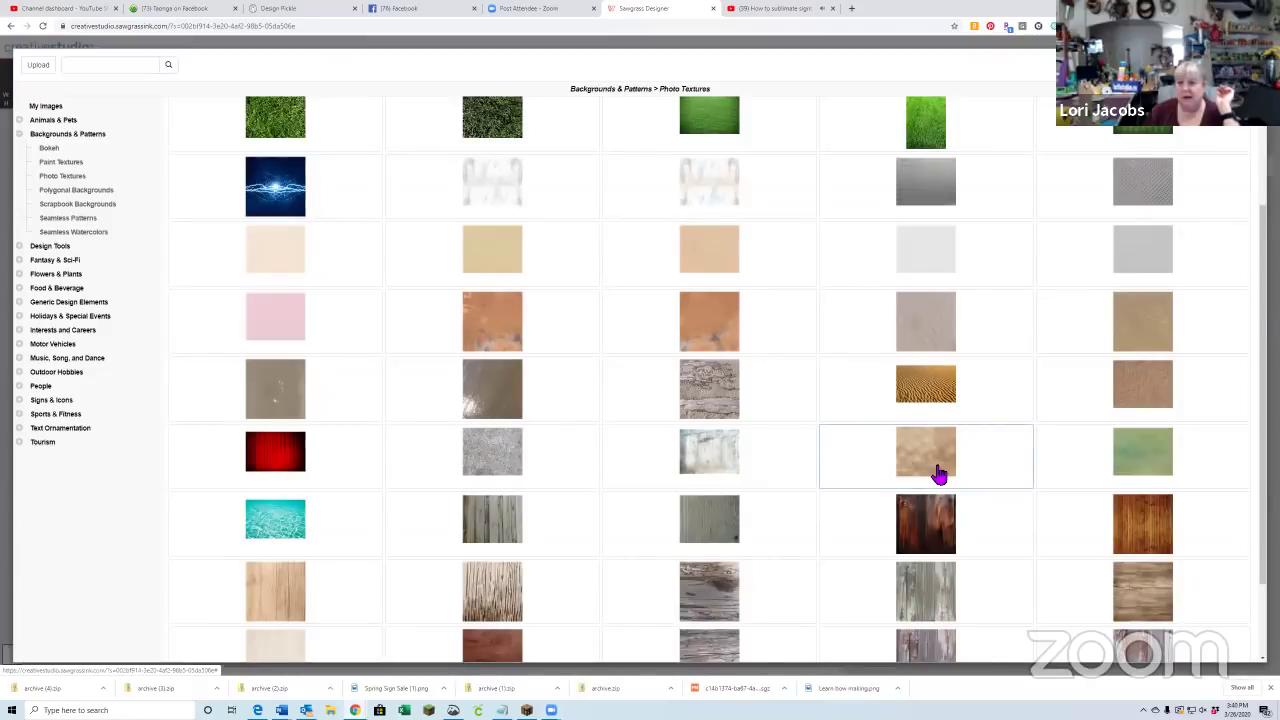
left_click(940, 474)
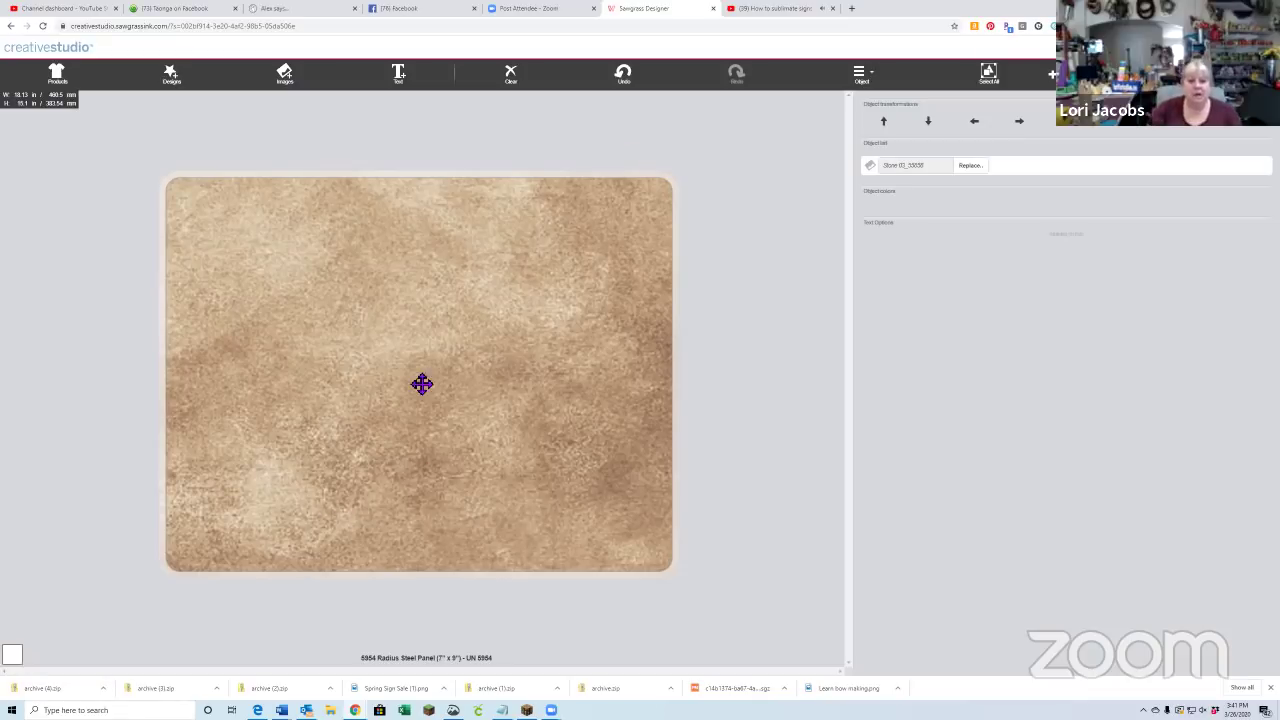
left_click_drag(371, 383, 554, 486)
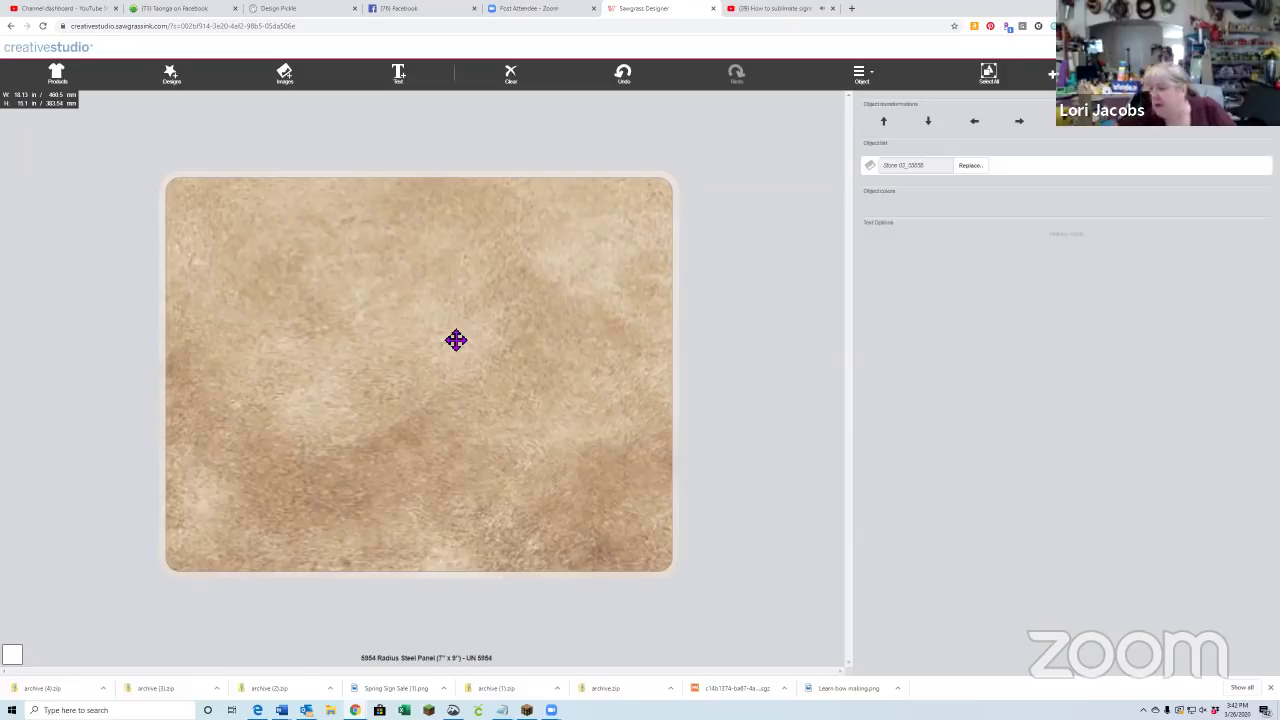
- Search the image library for "cactus"
left_click(289, 77)
left_click(110, 72)
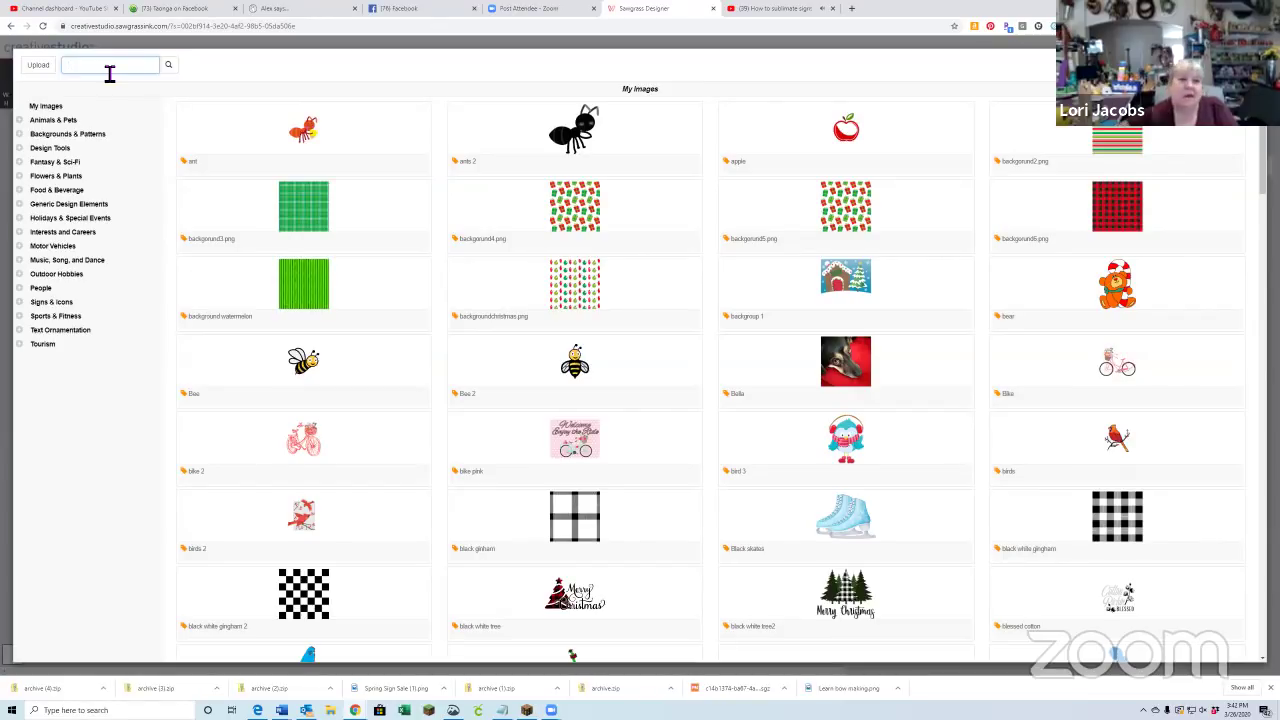
type("cac")
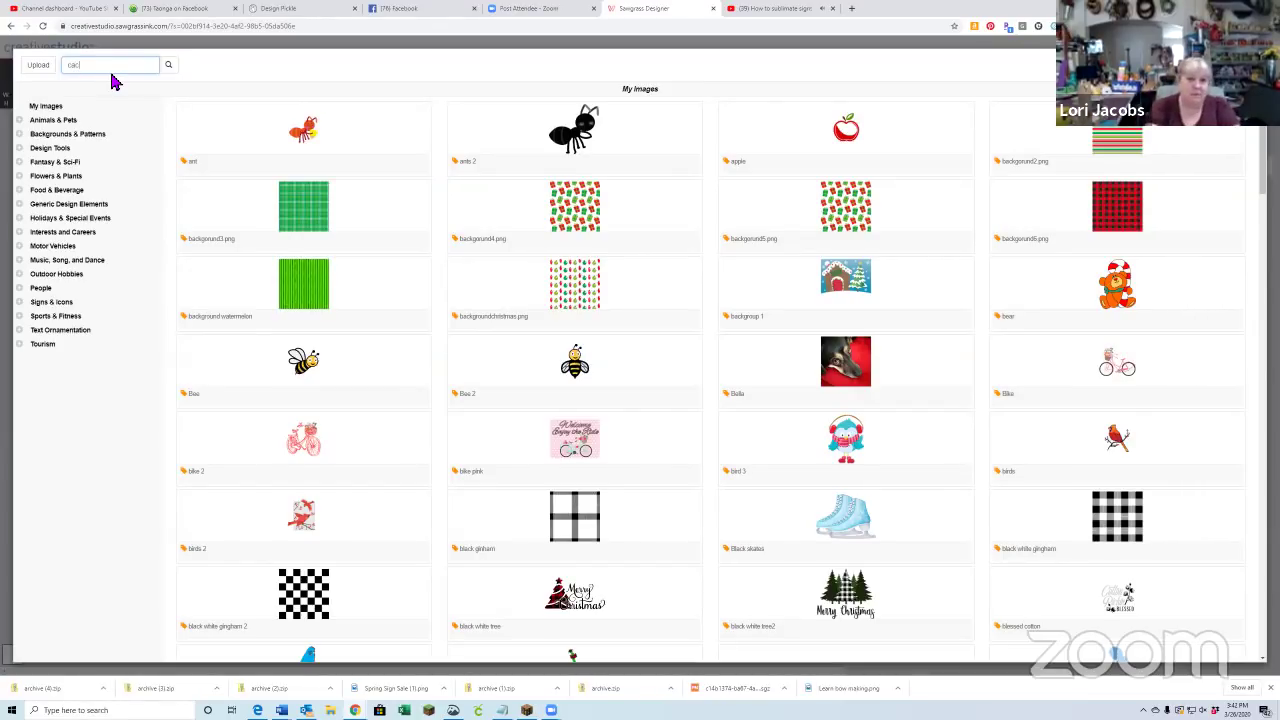
type("tus")
key("Return")
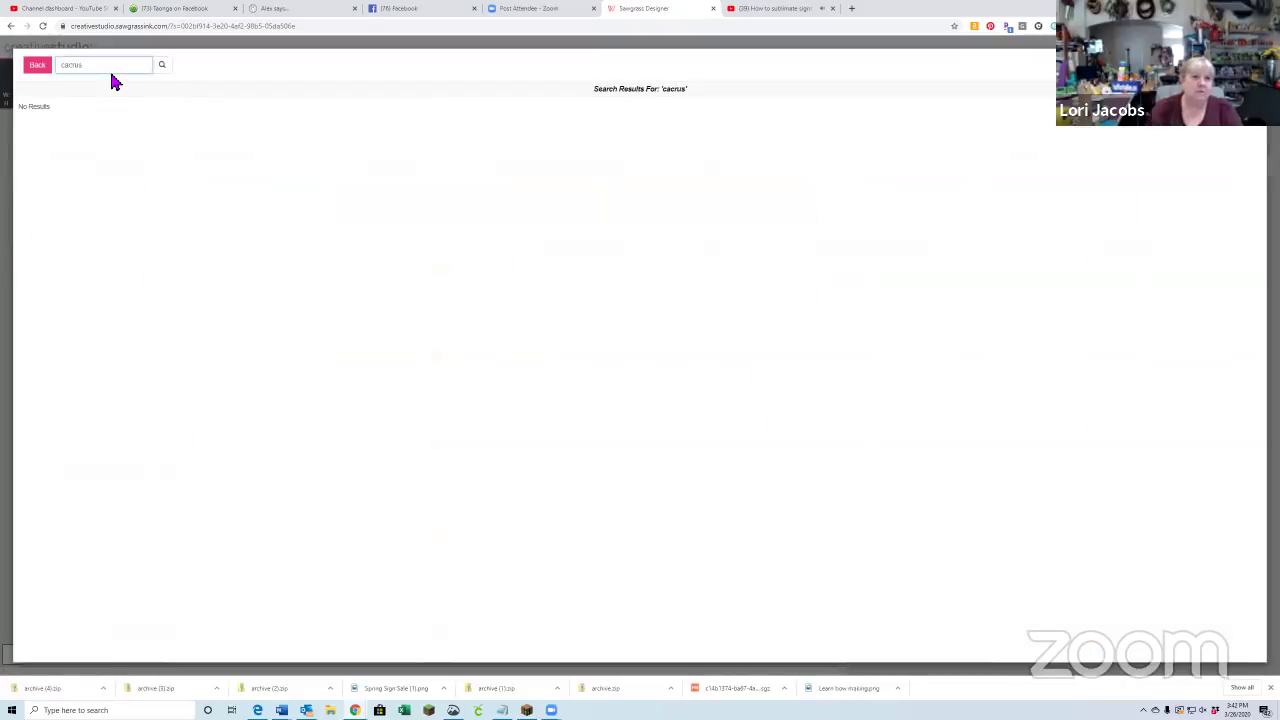
key("BackSpace")
key("BackSpace")
key("BackSpace")
type("tus")
key("Return")
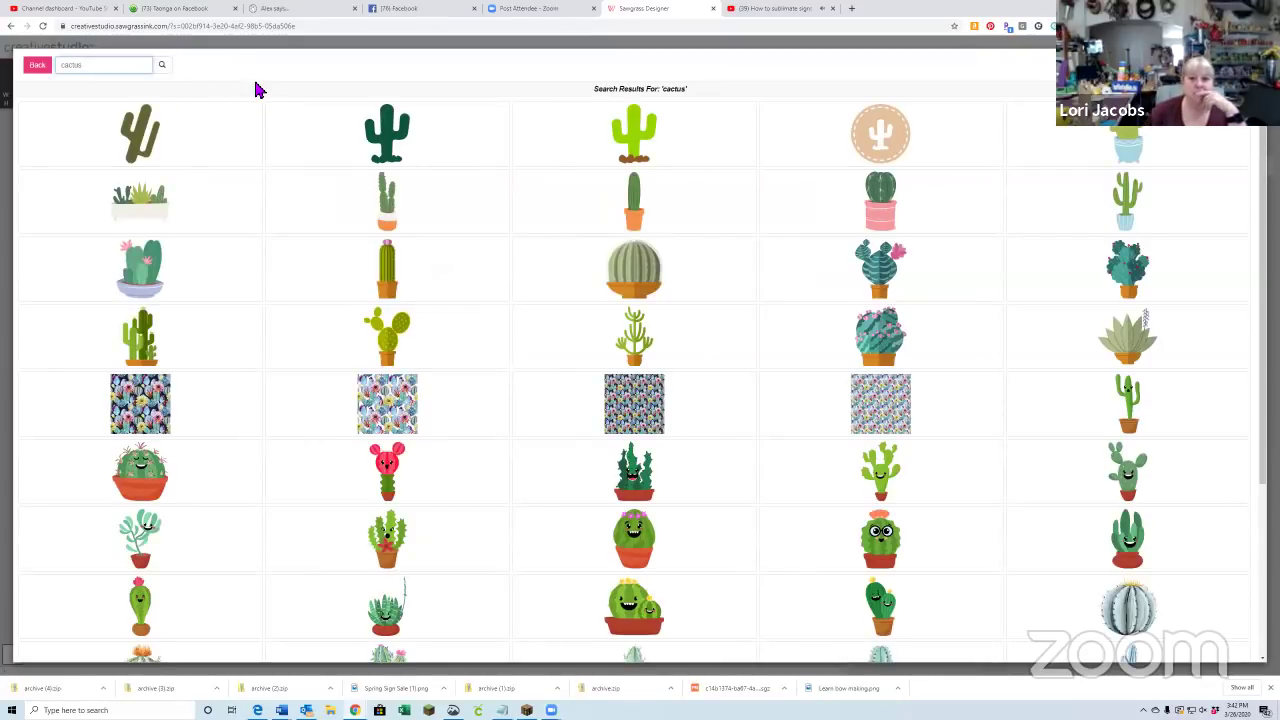
- Insert the watercolor cactus cluster with pink flowers from the search results into the design
left_click(104, 66)
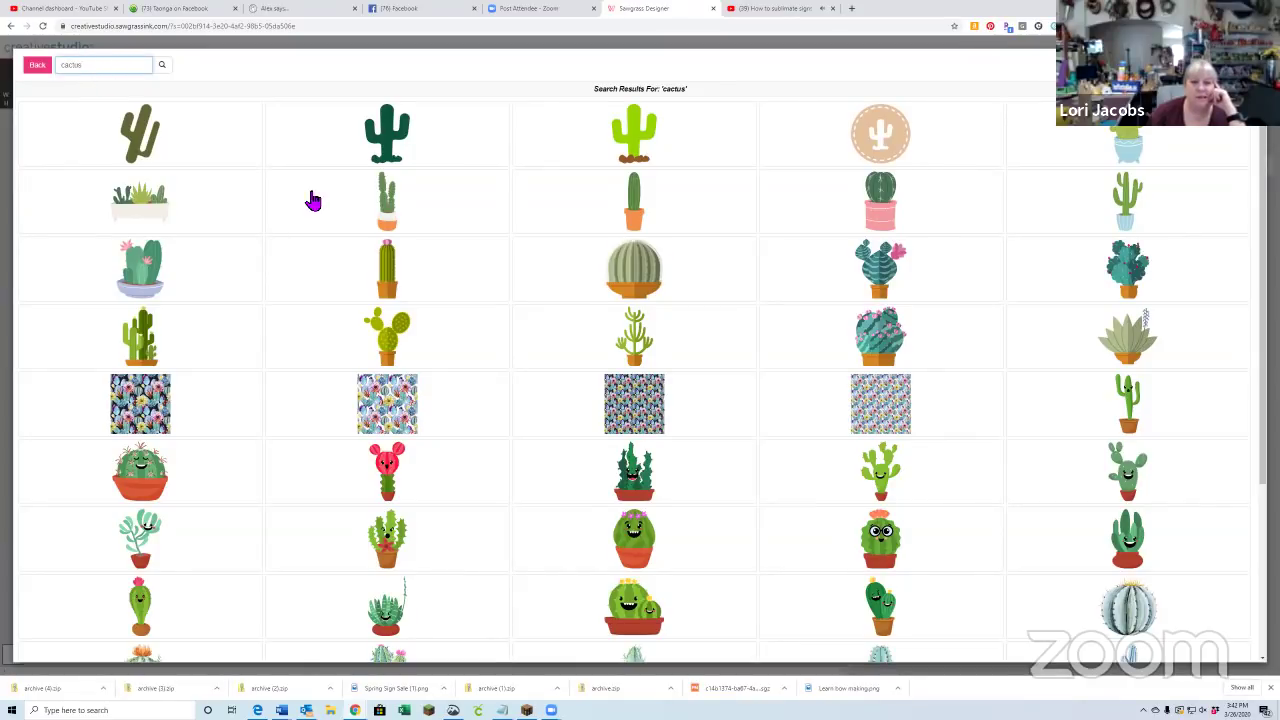
scroll(315, 405, "down", 3)
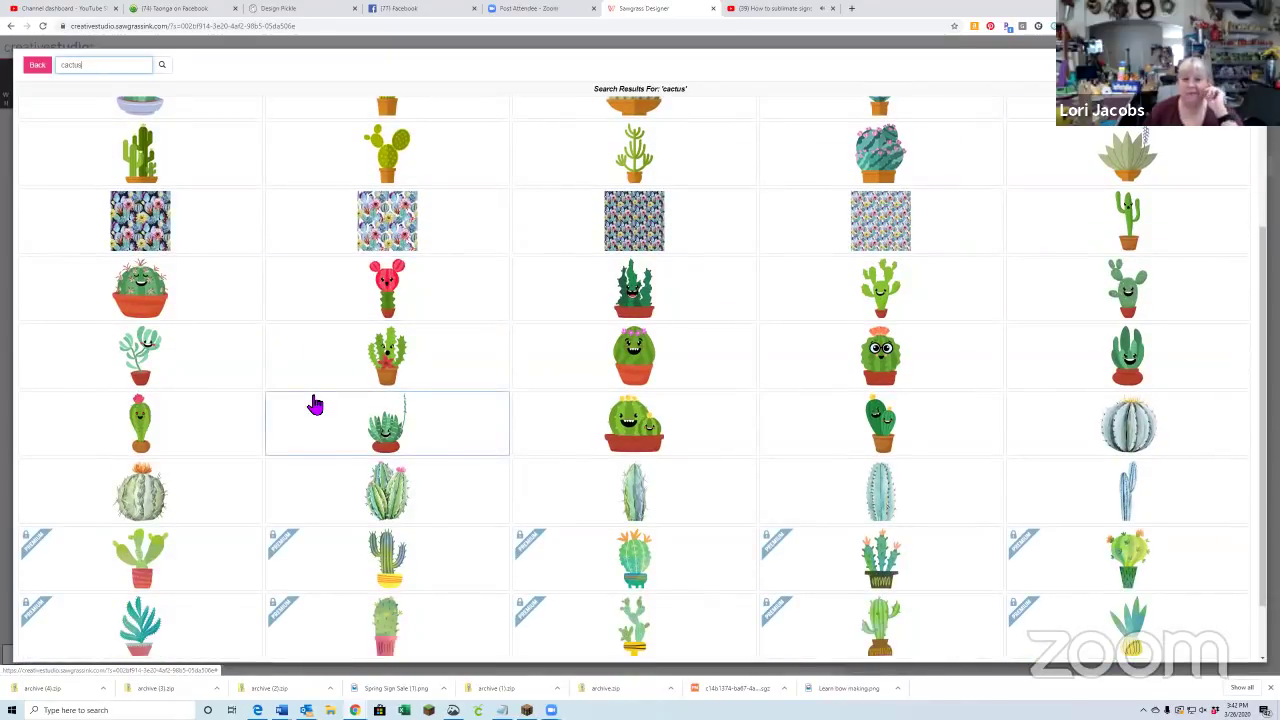
scroll(331, 406, "down", 1)
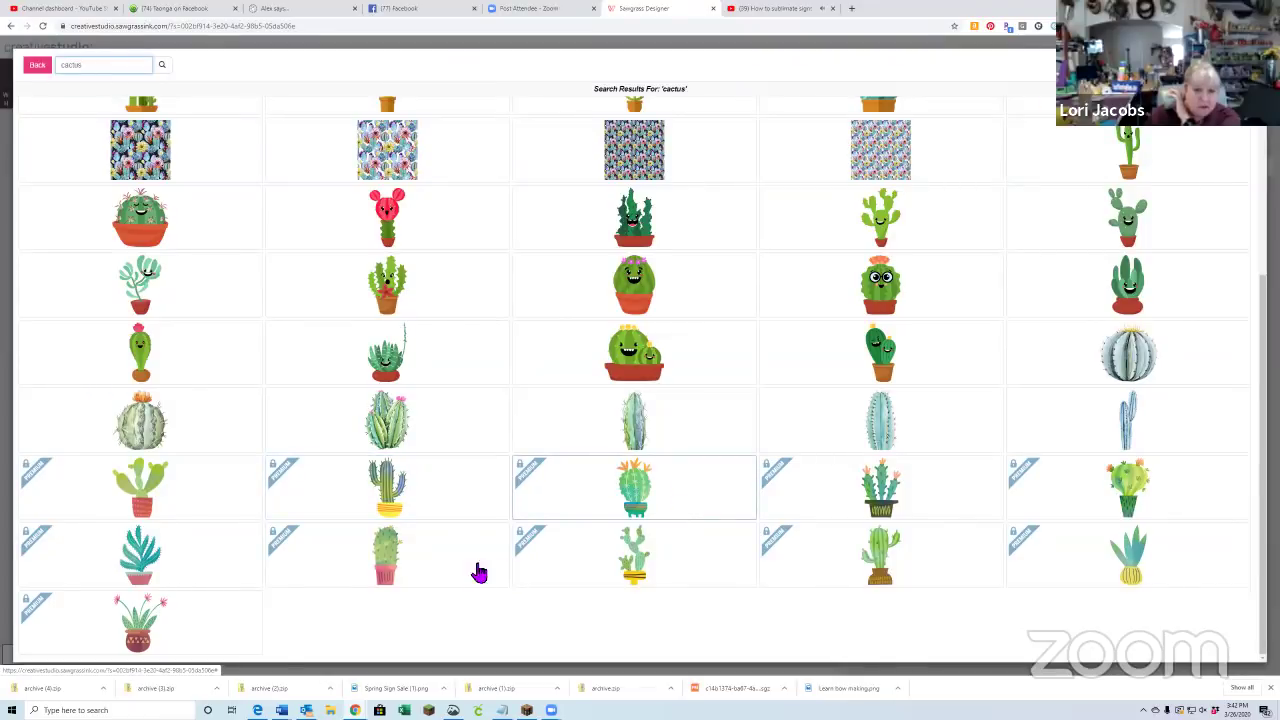
left_click(397, 433)
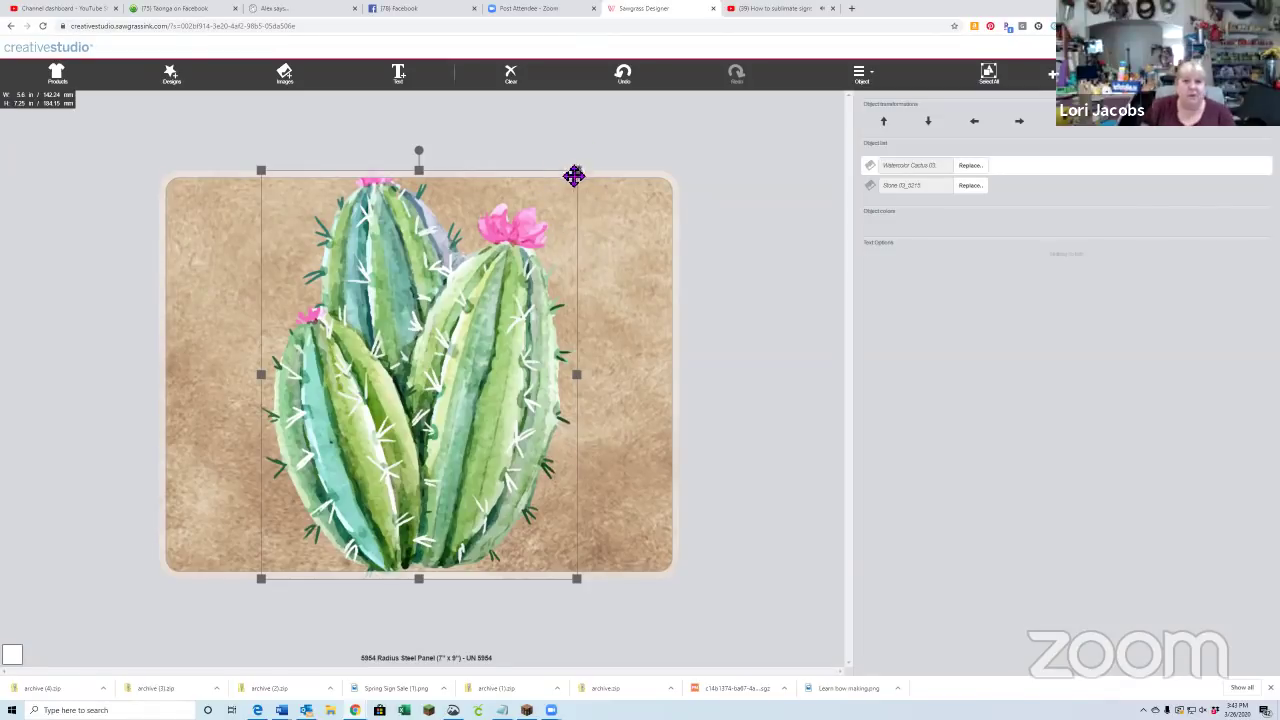
- Shrink the cactus cluster to about 2.56 x 3.27 in, tilt it slightly clockwise and place it in the panel's lower-left corner
left_click_drag(577, 170, 410, 386)
left_click_drag(319, 493, 229, 484)
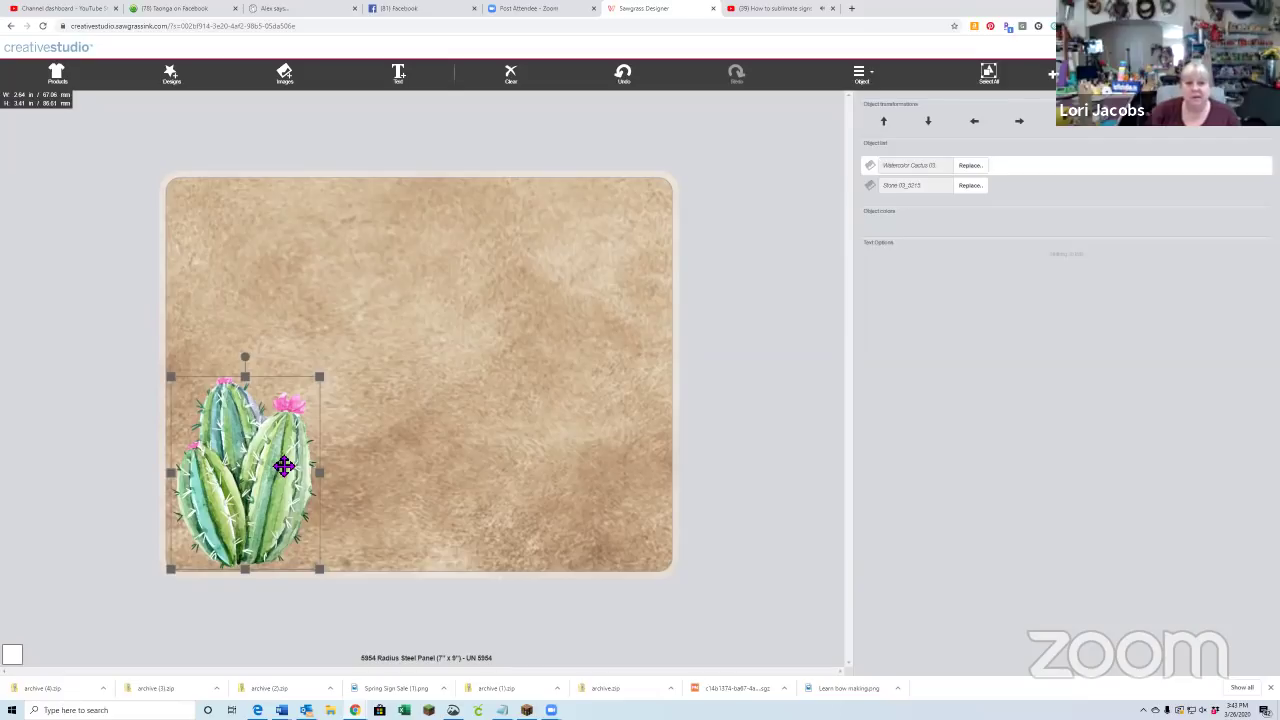
left_click_drag(284, 464, 328, 445)
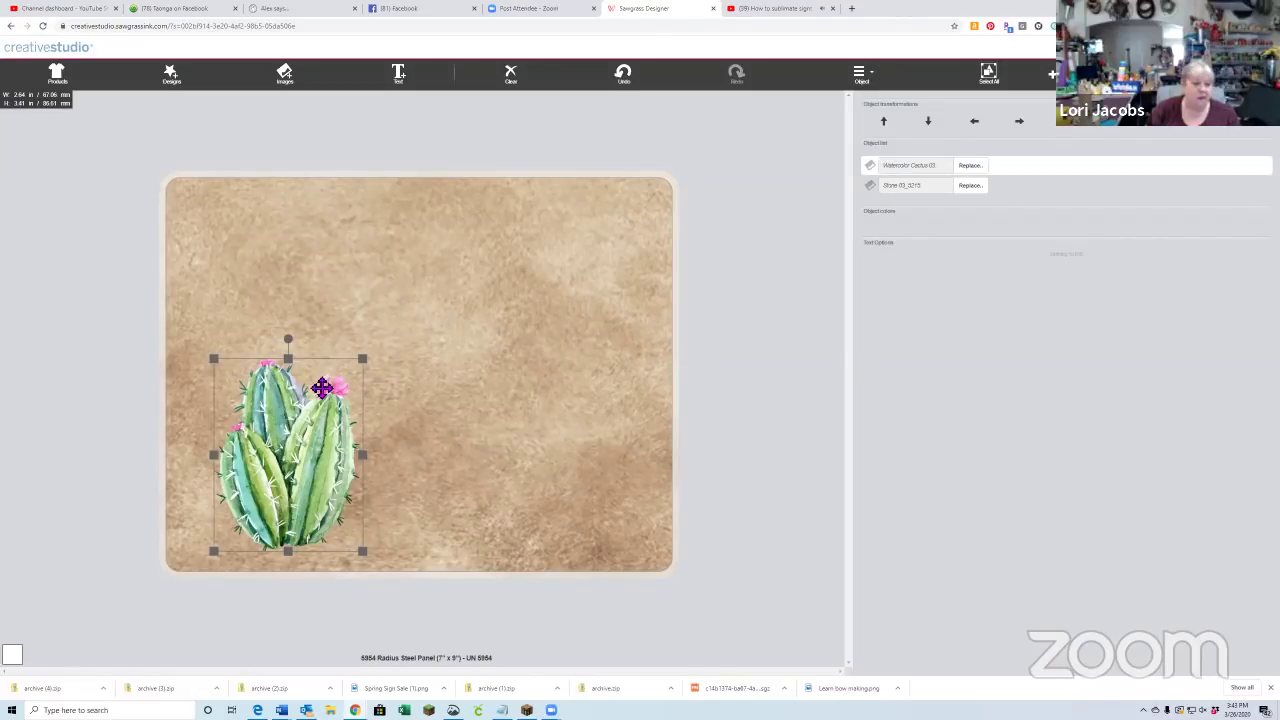
left_click_drag(366, 362, 390, 386)
mouse_move(292, 355)
left_mouse_down()
mouse_move(337, 369)
mouse_move(420, 460)
mouse_move(420, 366)
mouse_move(261, 328)
mouse_move(303, 360)
mouse_move(286, 360)
left_mouse_up()
left_click_drag(286, 443, 251, 467)
left_click_drag(252, 368, 257, 366)
left_click_drag(240, 517, 246, 516)
left_click(500, 434)
- Duplicate the cactus cluster, place the copy in the panel's lower-right corner and tilt it slightly counterclockwise
left_click(281, 468)
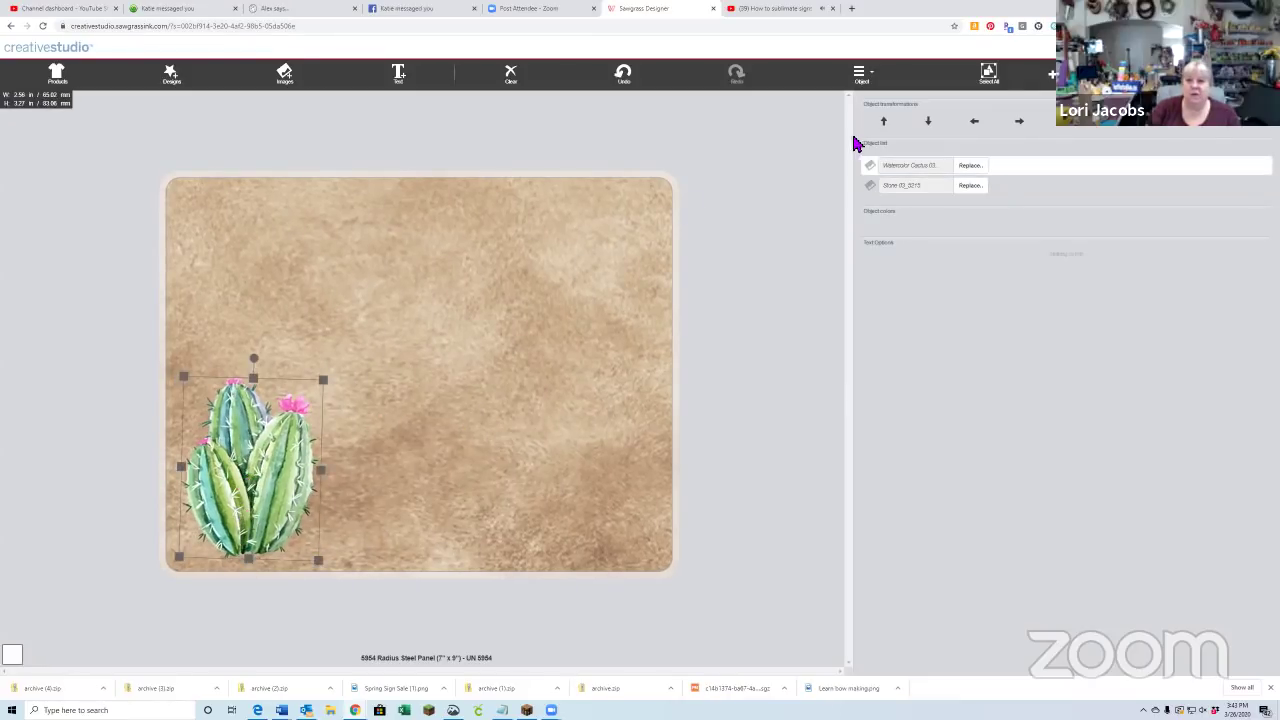
left_click(881, 84)
left_click(816, 338)
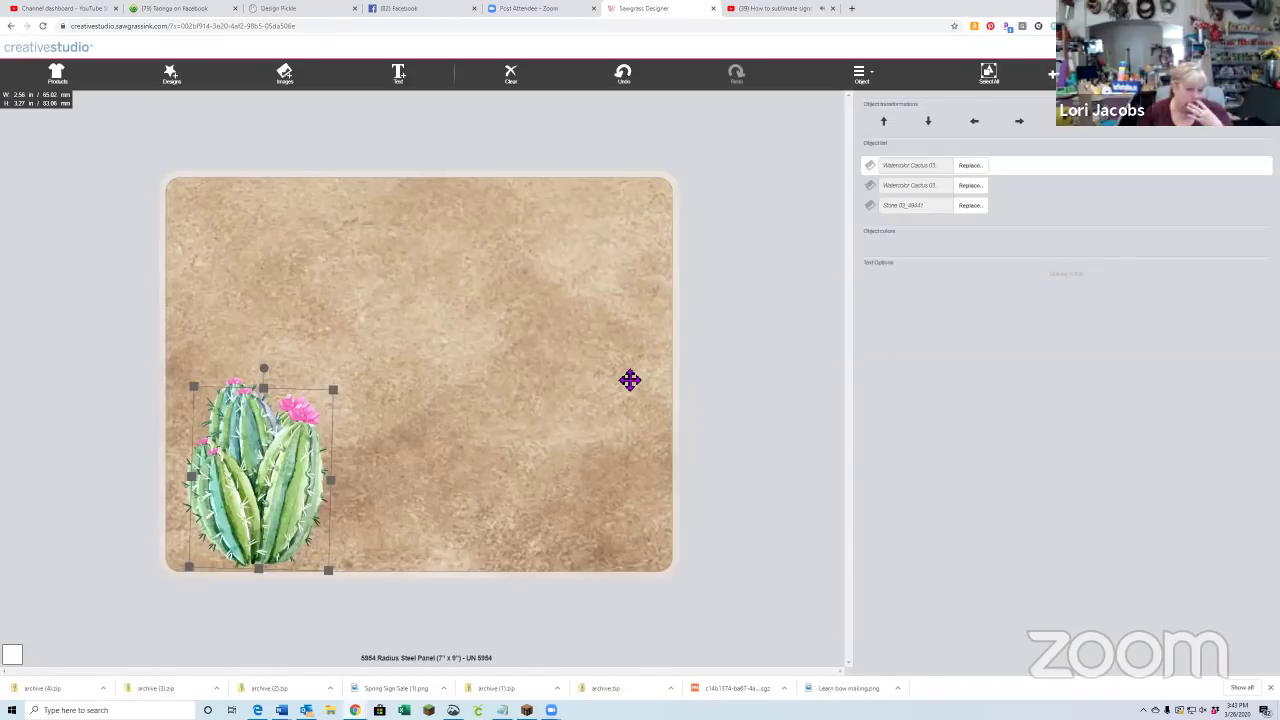
left_click_drag(278, 479, 608, 478)
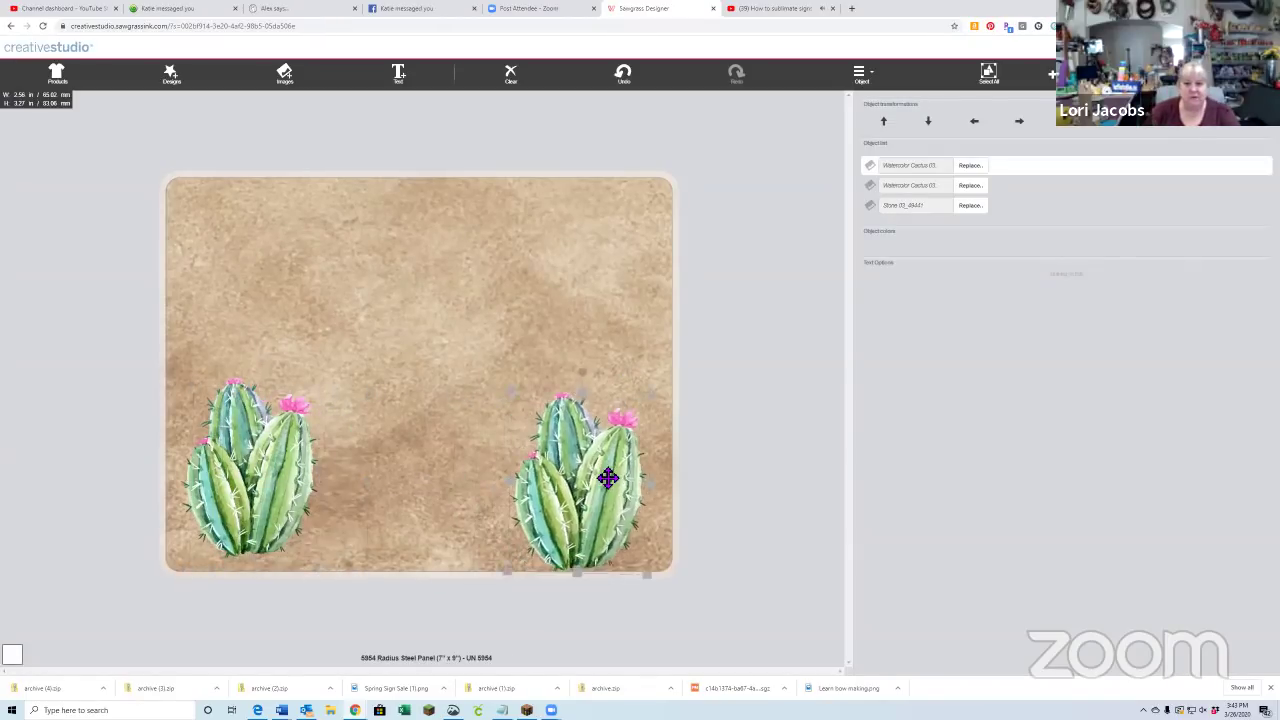
left_click(368, 376)
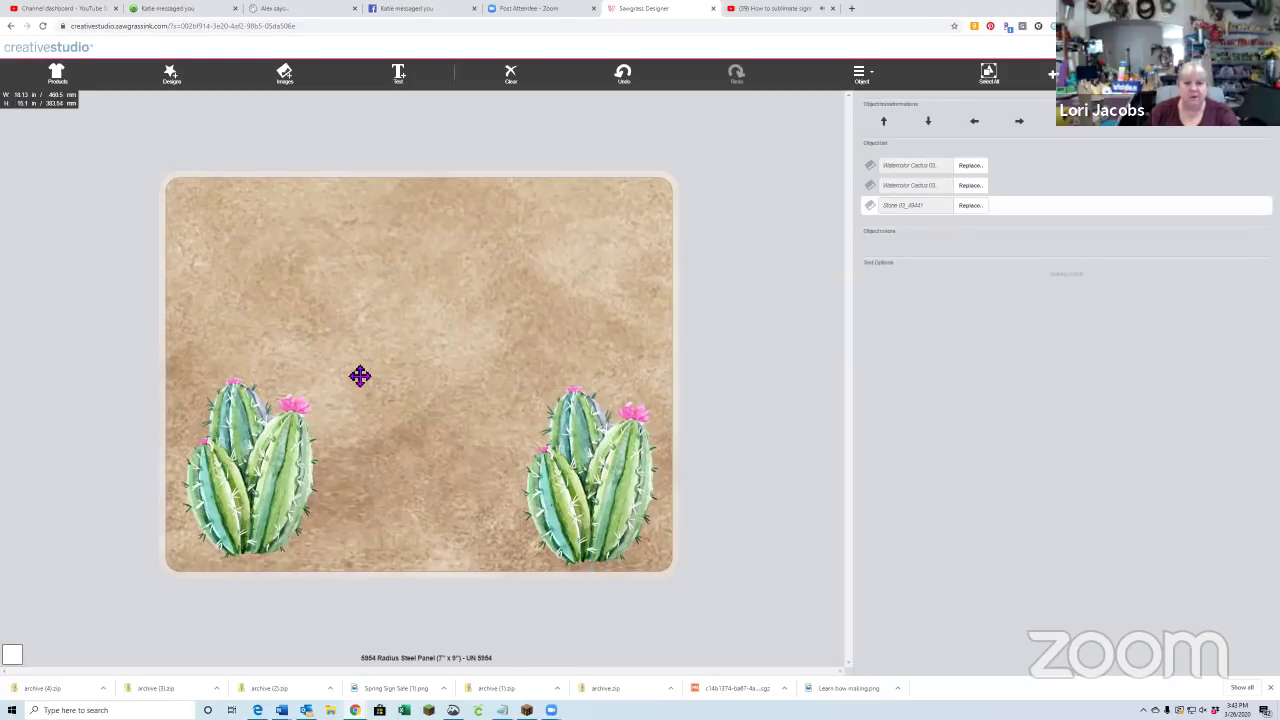
left_click(606, 443)
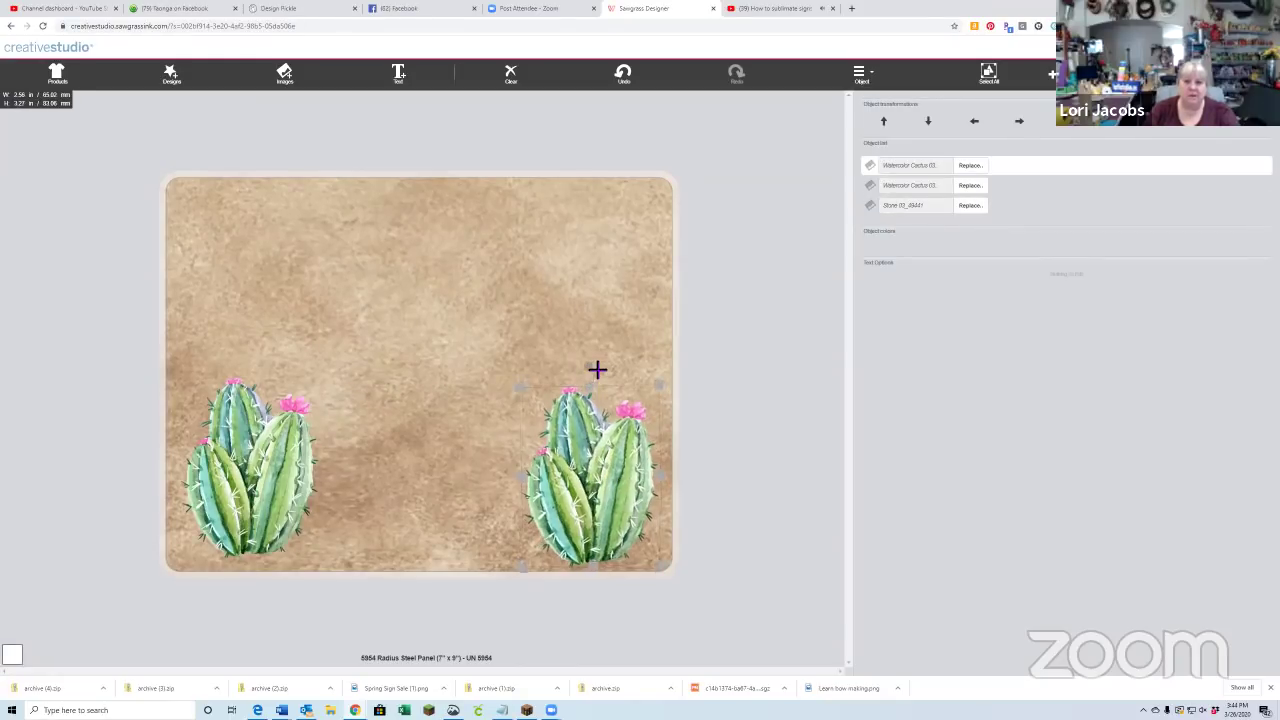
left_click(390, 385)
- Tilt the left cactus cluster slightly more clockwise and nudge it closer to the panel's left edge
left_click(258, 410)
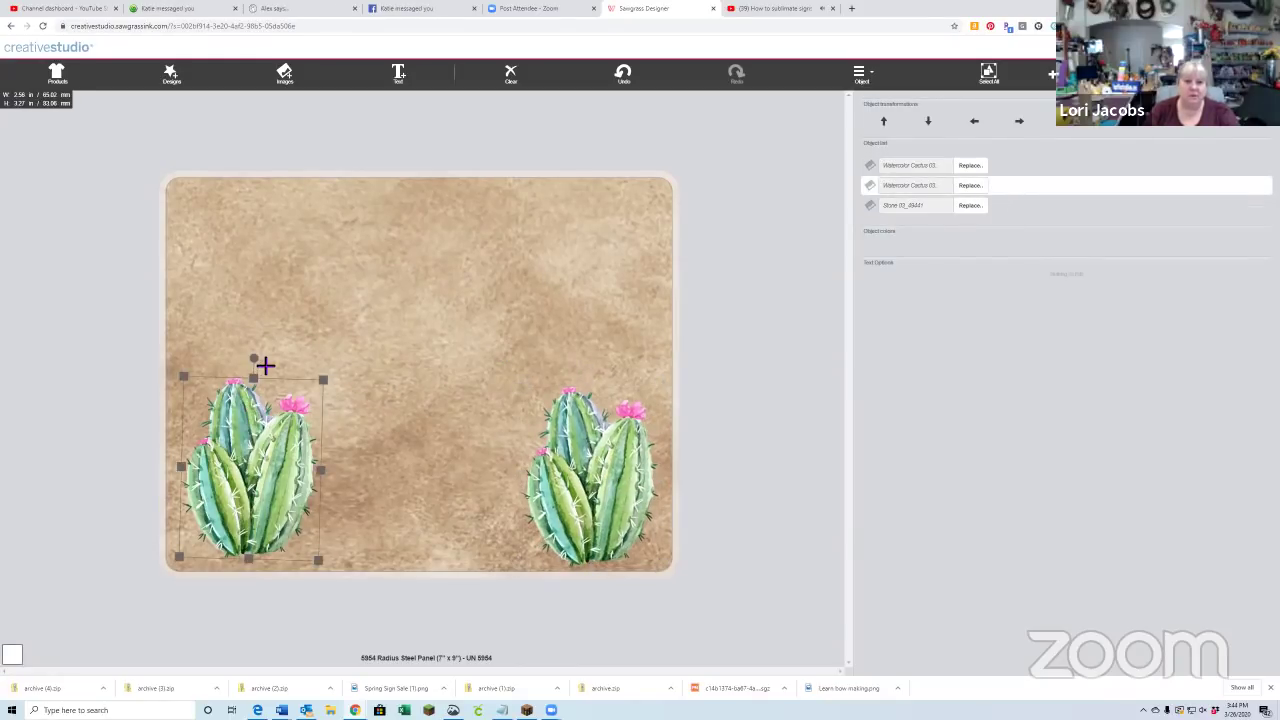
left_click_drag(258, 361, 269, 366)
left_click(449, 463)
left_click(265, 537)
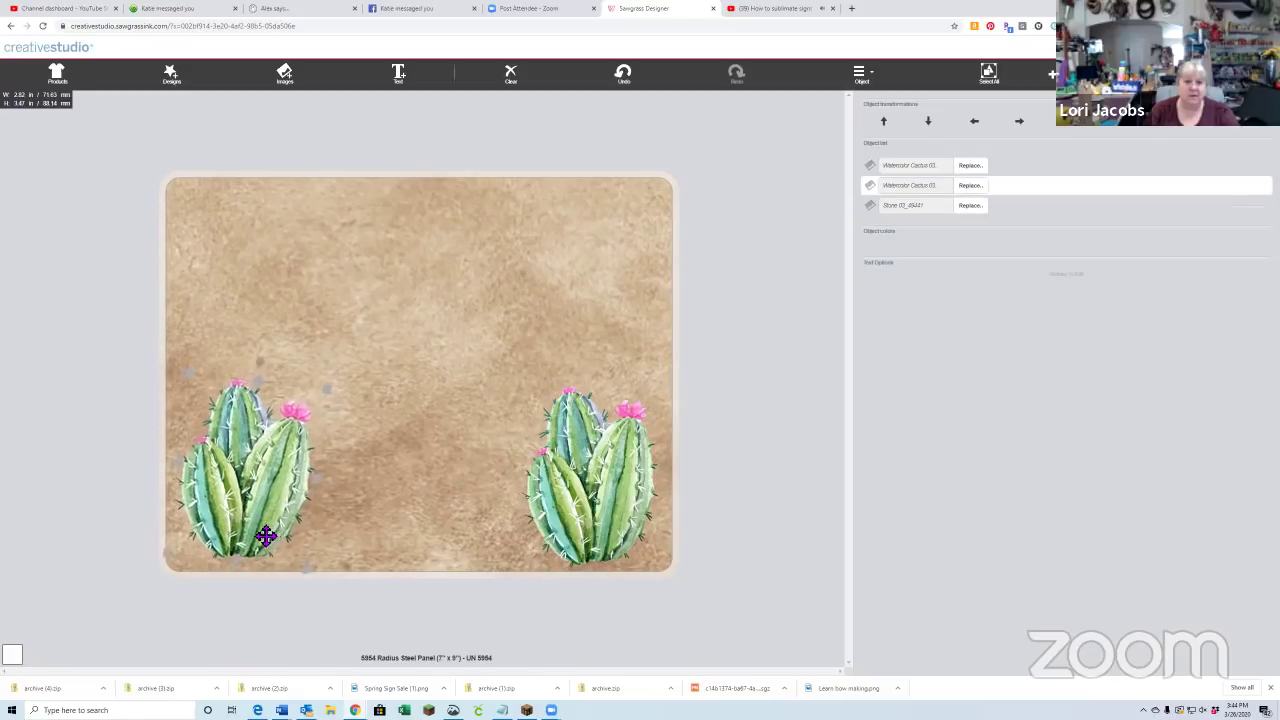
left_click(588, 526)
left_click(486, 346)
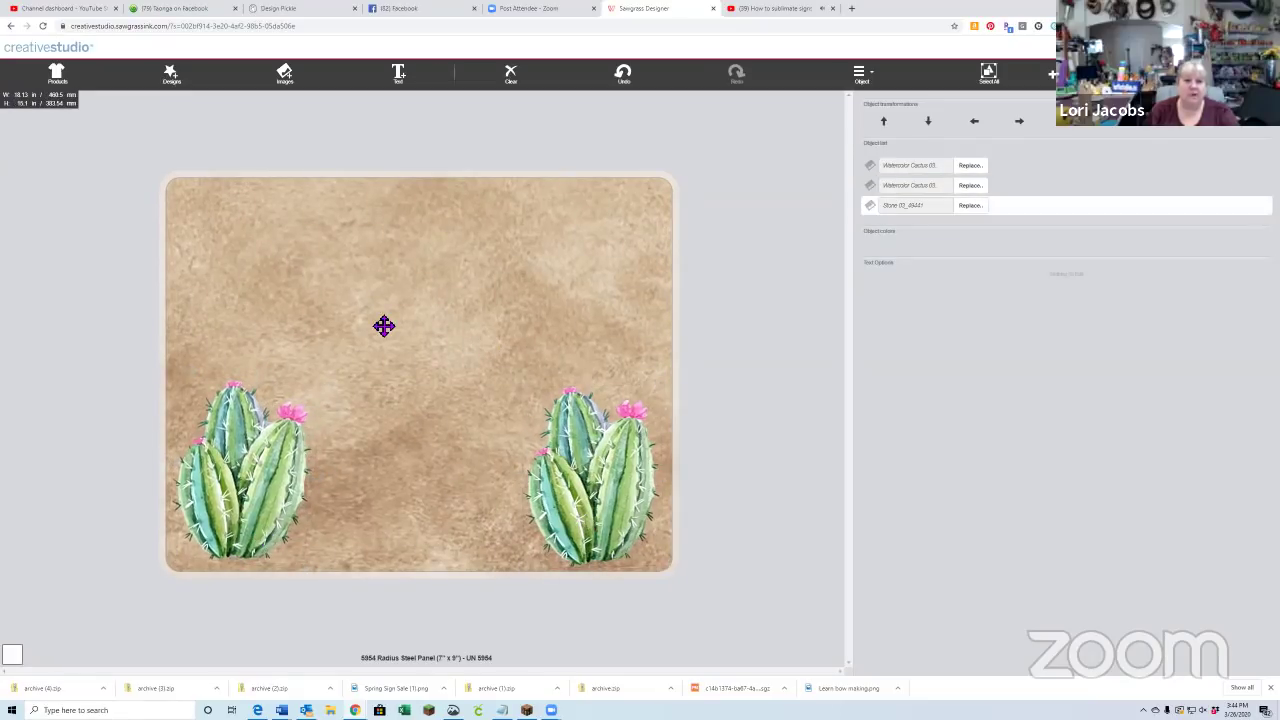
- Search the image library for "cactus" and insert the round watercolor cactus with the orange flower
left_click(288, 84)
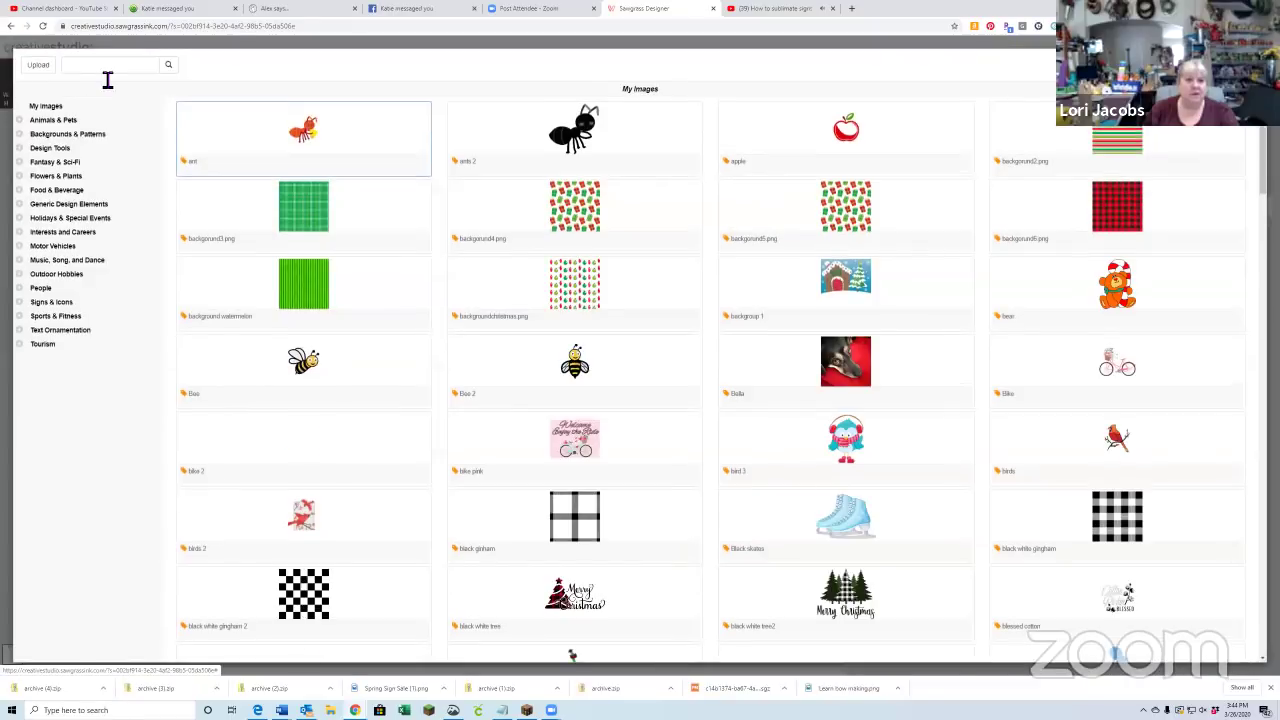
left_click(111, 70)
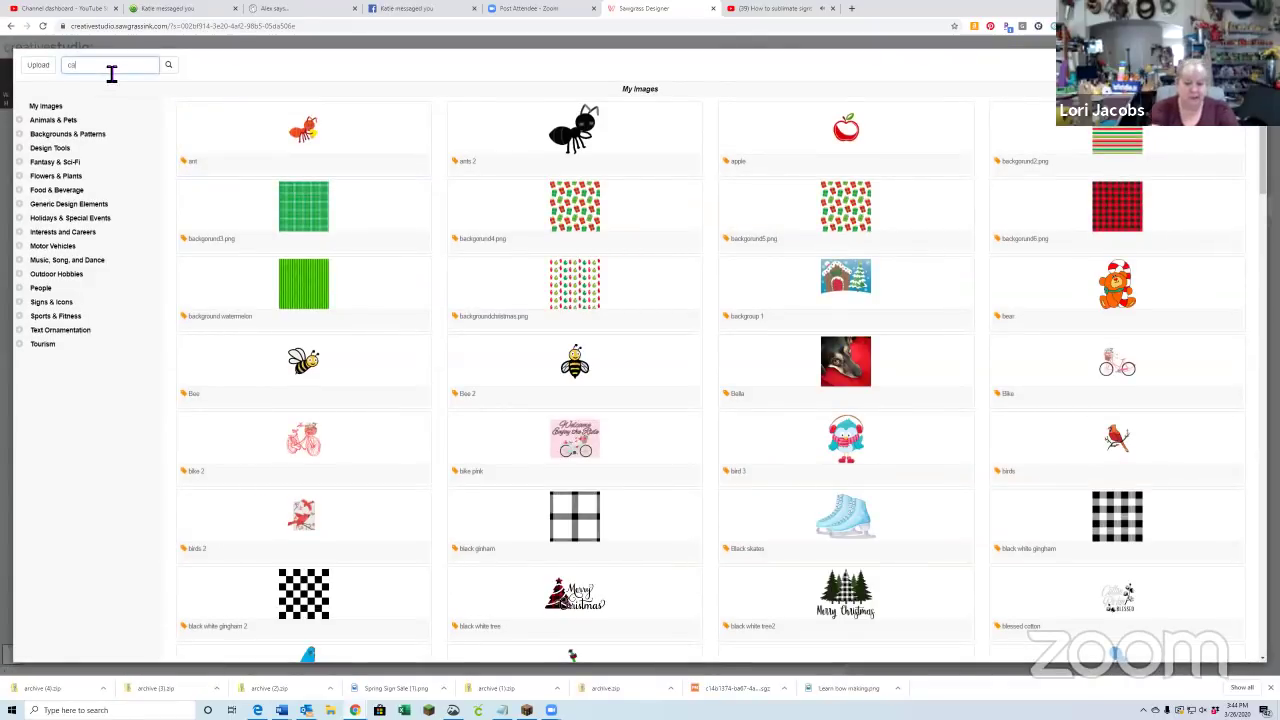
type("cactus")
key("Return")
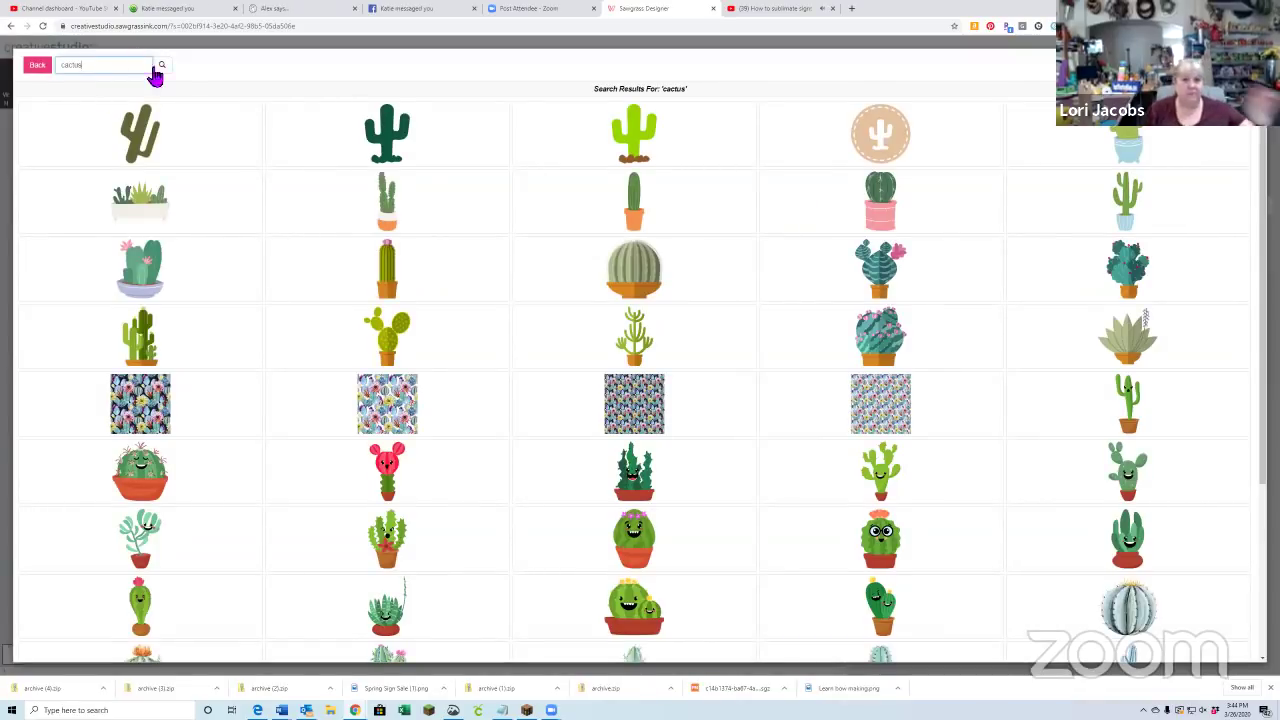
scroll(430, 298, "down", 2)
scroll(480, 323, "down", 4)
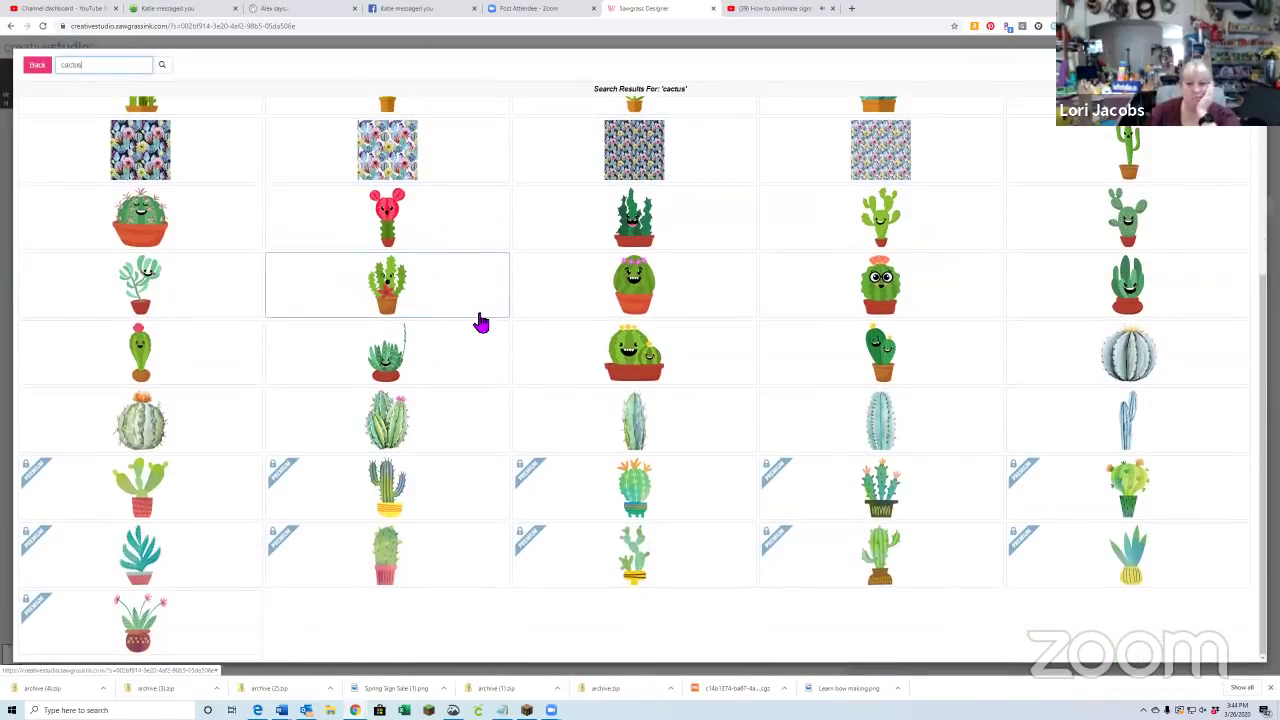
left_click(134, 436)
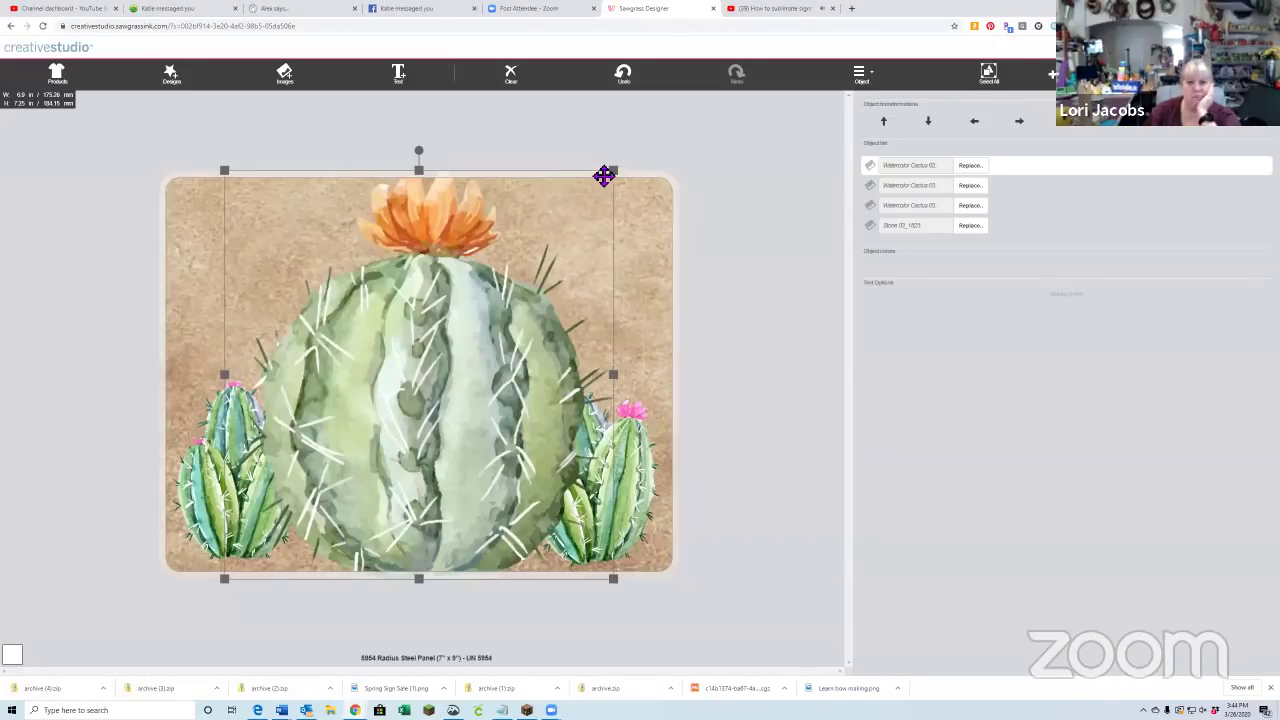
- Shrink the round cactus to about 2.81 x 2.96 in and place it between the two cactus clusters at the panel's lower edge
left_click_drag(611, 172, 406, 449)
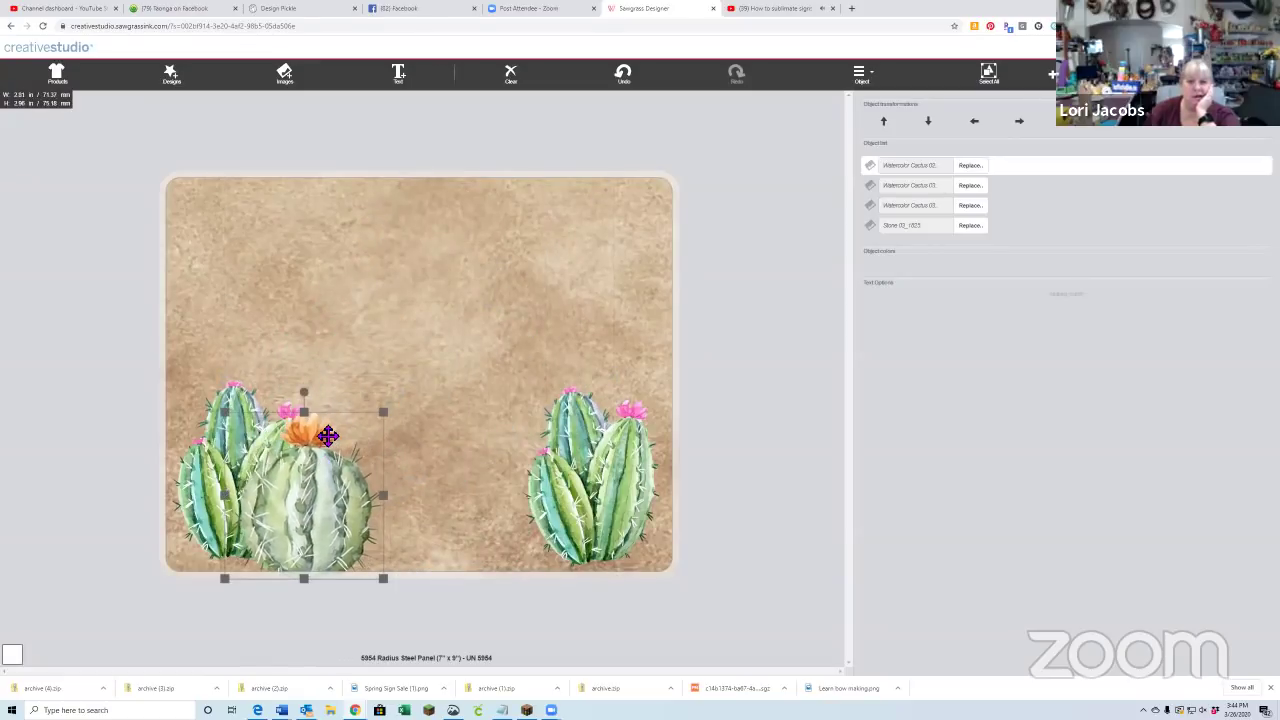
left_click_drag(331, 494, 430, 483)
left_click(472, 298)
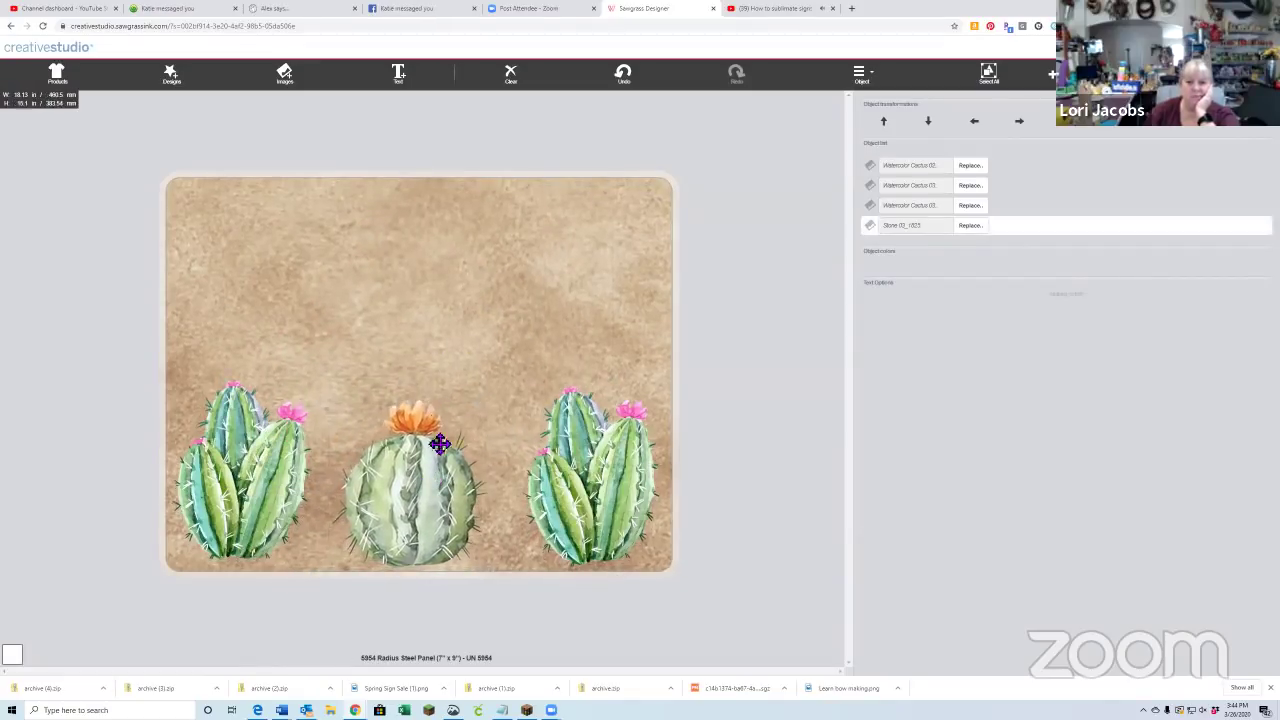
- Nudge the round cactus slightly upward so its base lines up with the two neighbouring cactus clusters
left_click(434, 451)
left_click(506, 292)
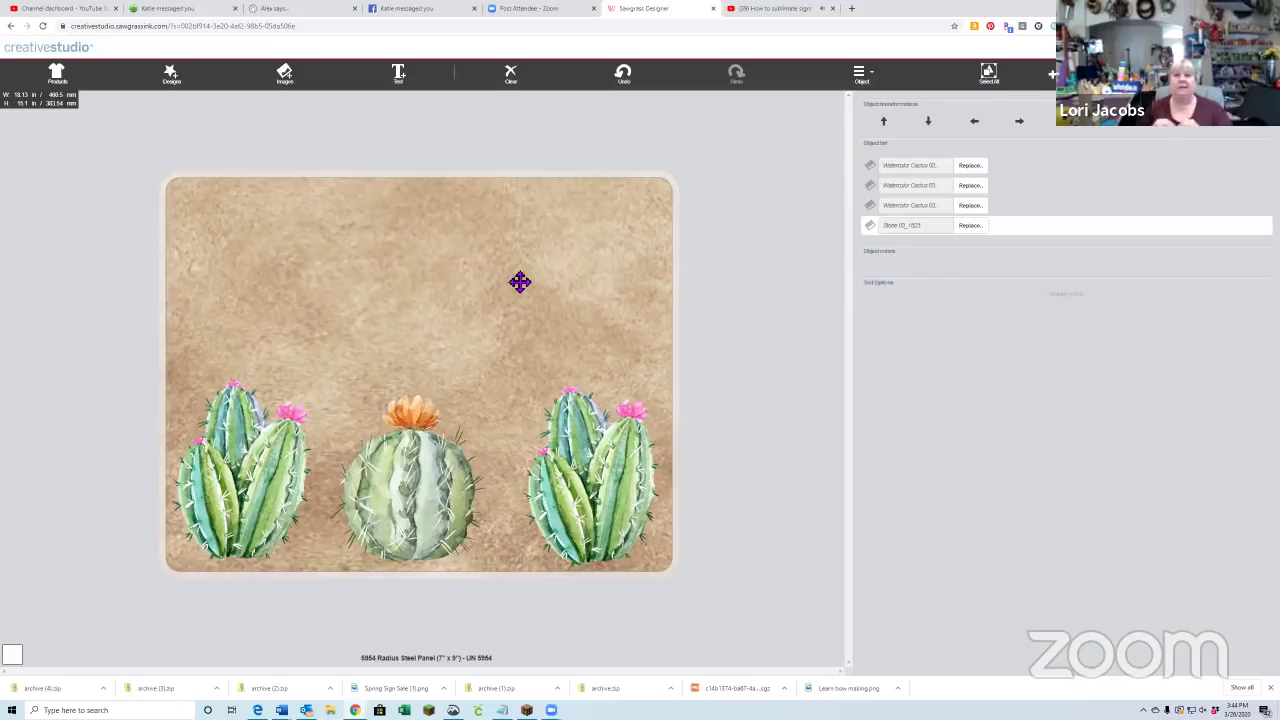
- Add a text object, size it to about 7.09 x 1.26 in and place it in the upper part of the panel
left_click(398, 78)
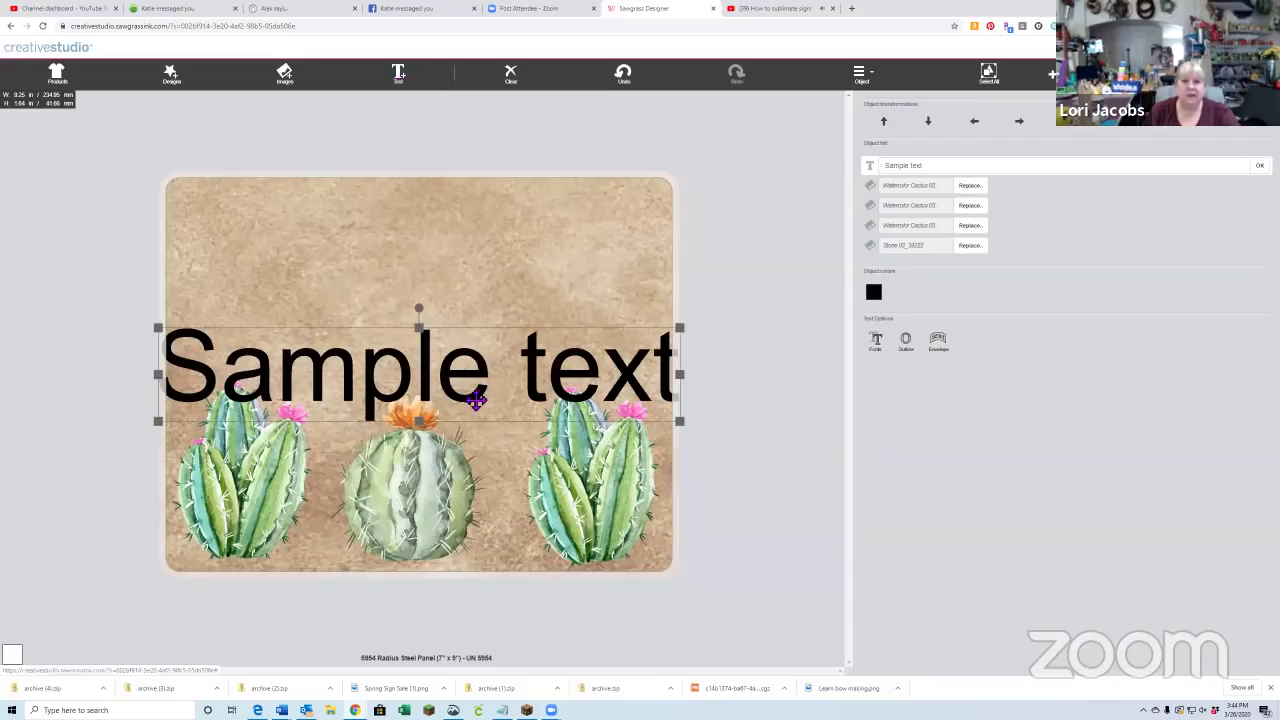
left_click_drag(477, 400, 533, 296)
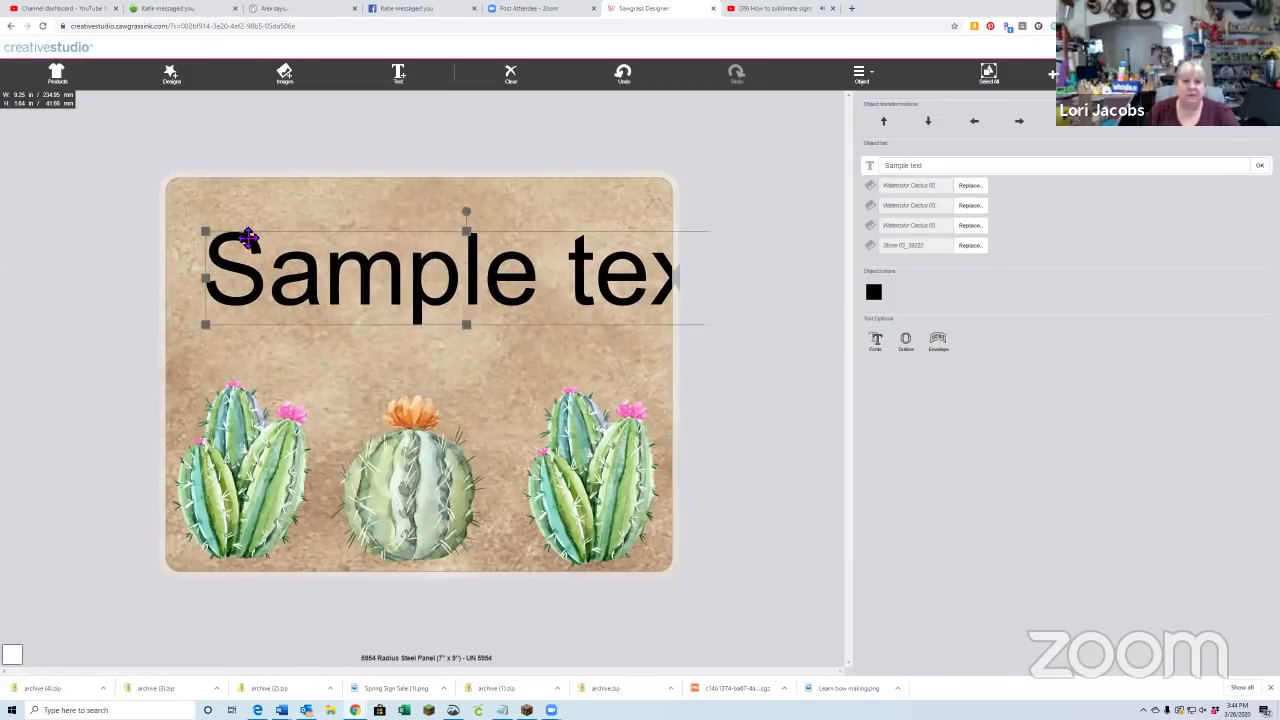
left_click_drag(205, 229, 278, 254)
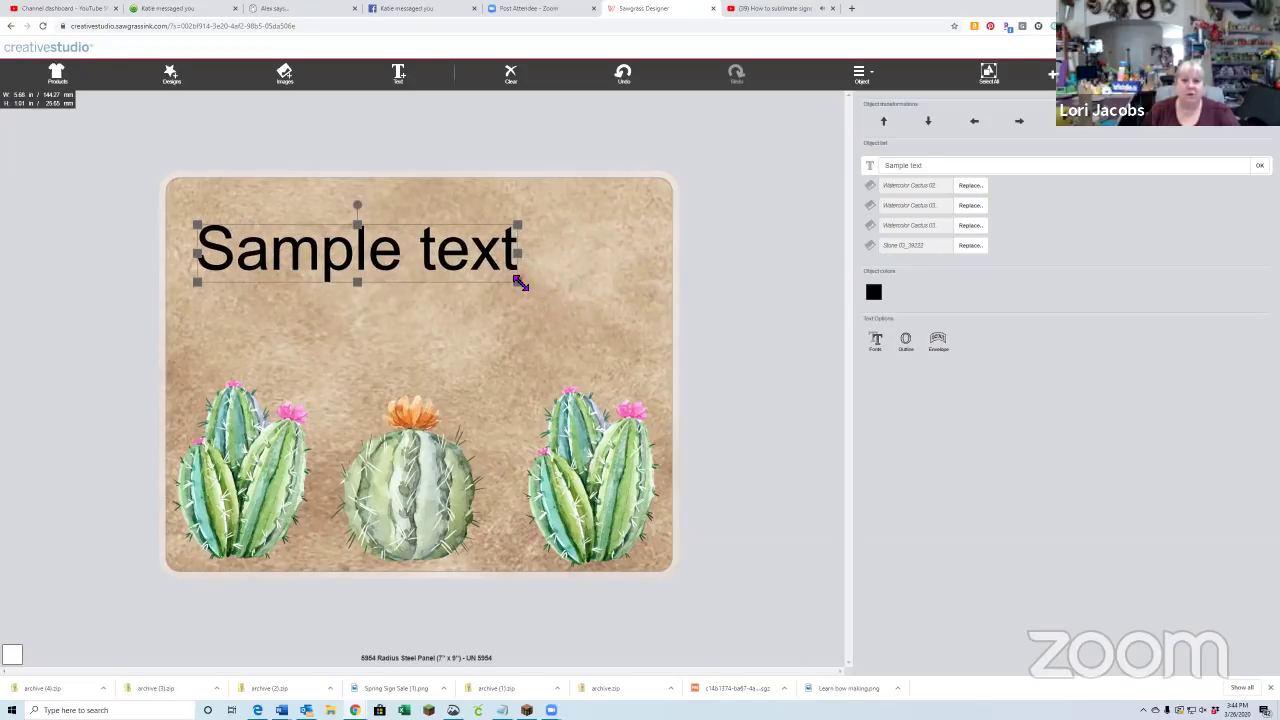
left_click_drag(518, 283, 600, 297)
left_click(436, 223)
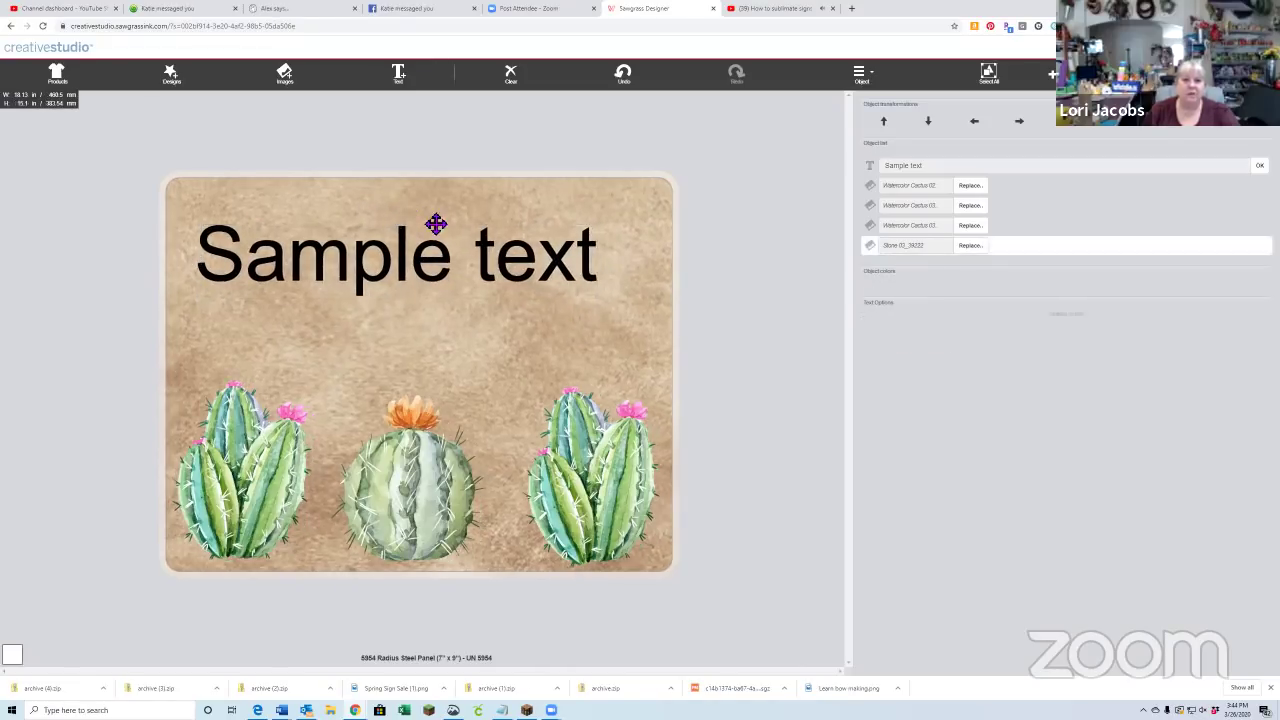
left_click(396, 250)
mouse_move(405, 211)
left_mouse_down()
mouse_move(466, 240)
mouse_move(357, 211)
mouse_move(420, 223)
mouse_move(403, 209)
left_mouse_up()
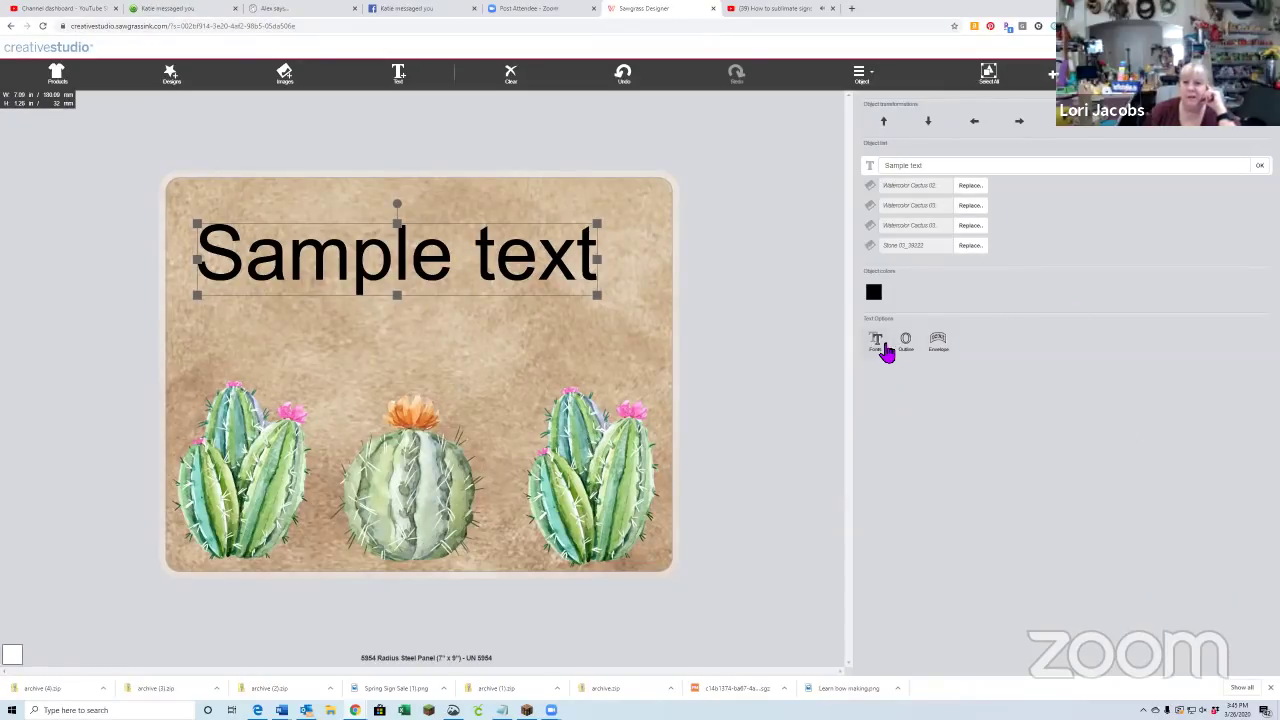
- Browse the Vintage / Wild West and Inscriptional font categories and apply the Yatra One font to the sample text
left_click(884, 343)
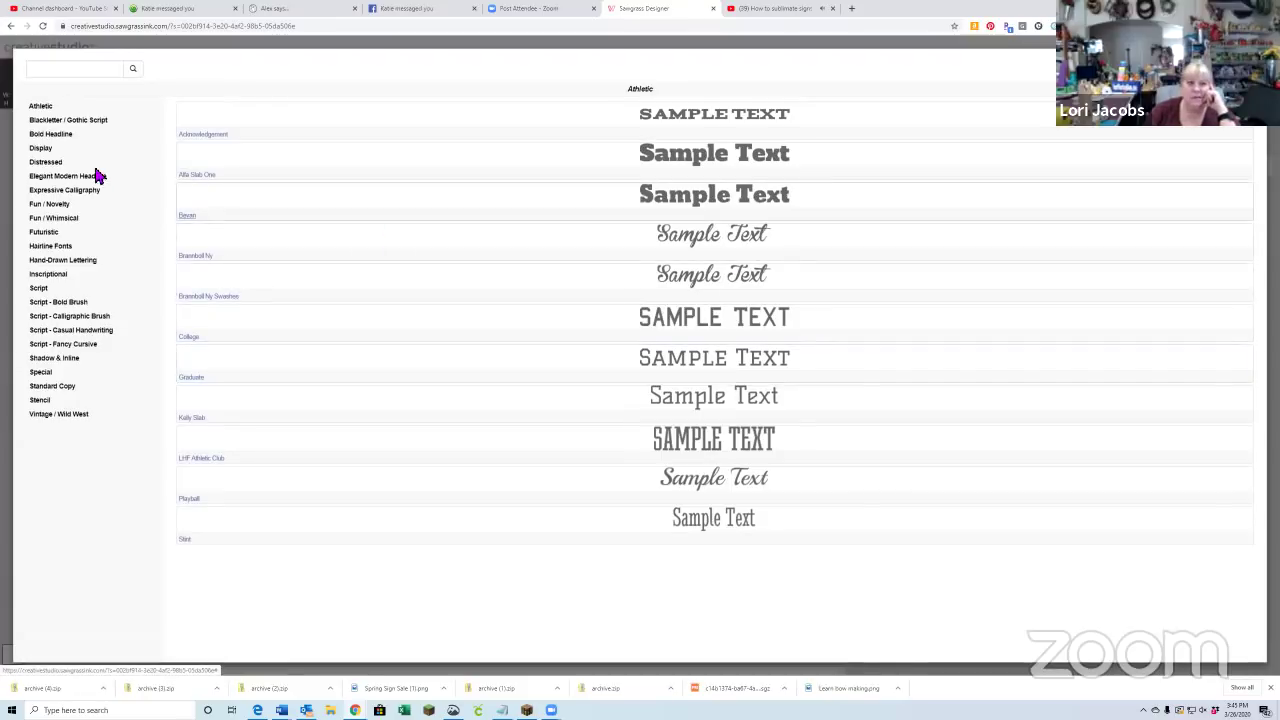
left_click(57, 422)
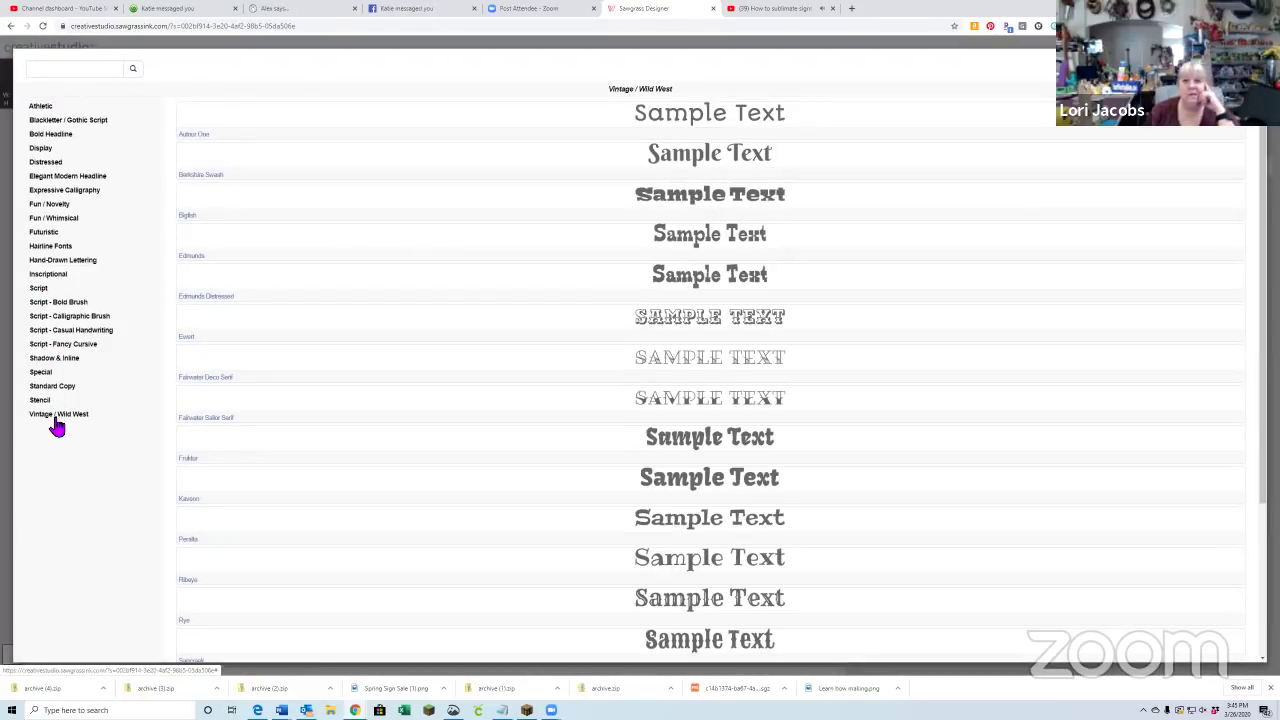
scroll(570, 354, "down", 3)
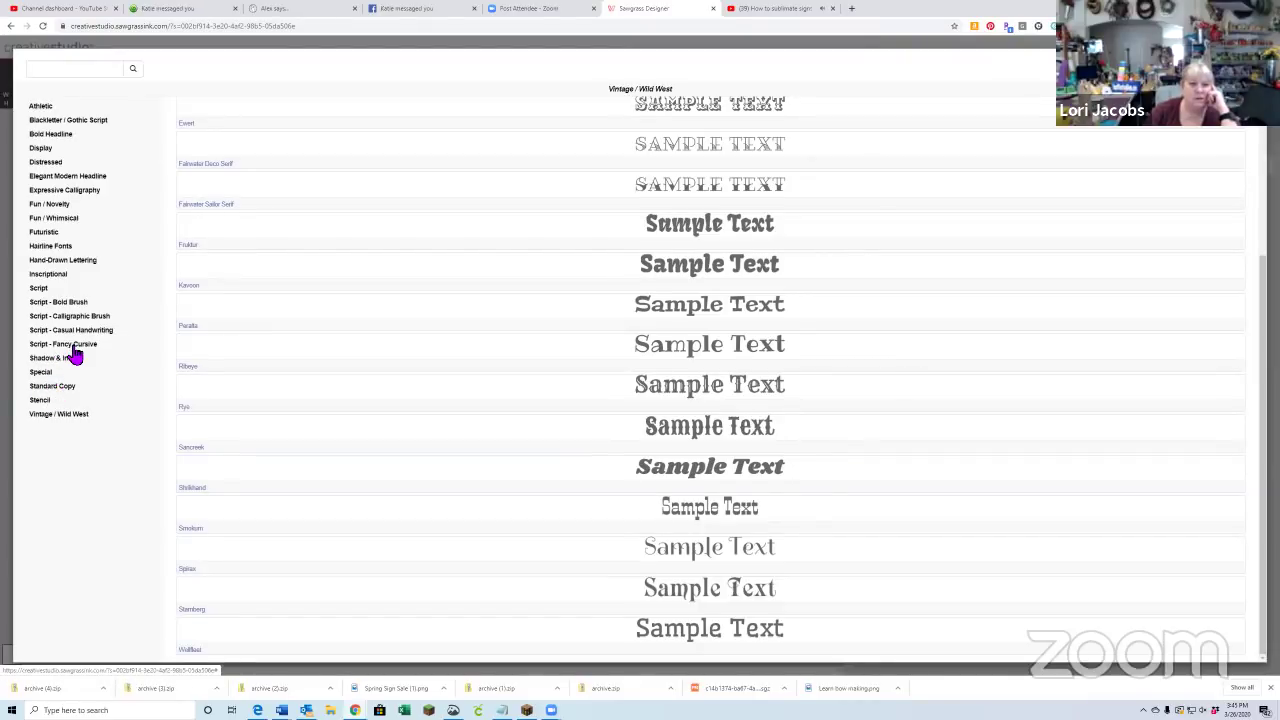
left_click(55, 279)
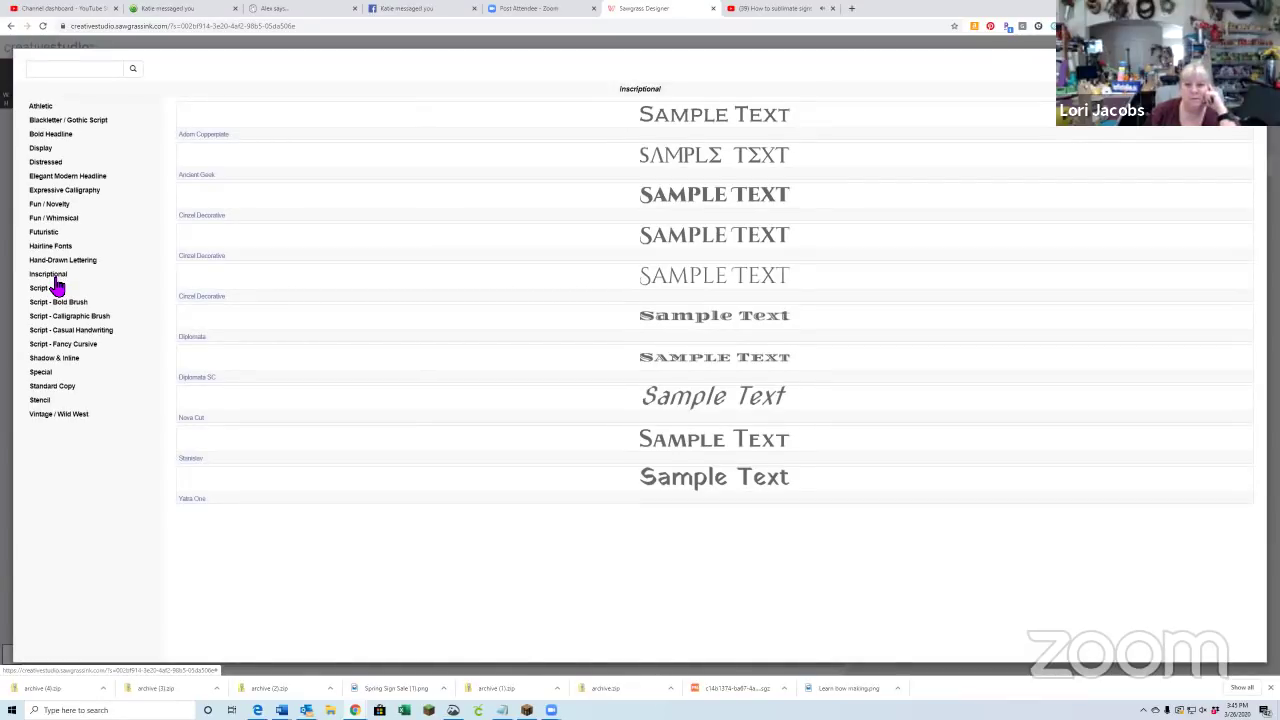
left_click(720, 484)
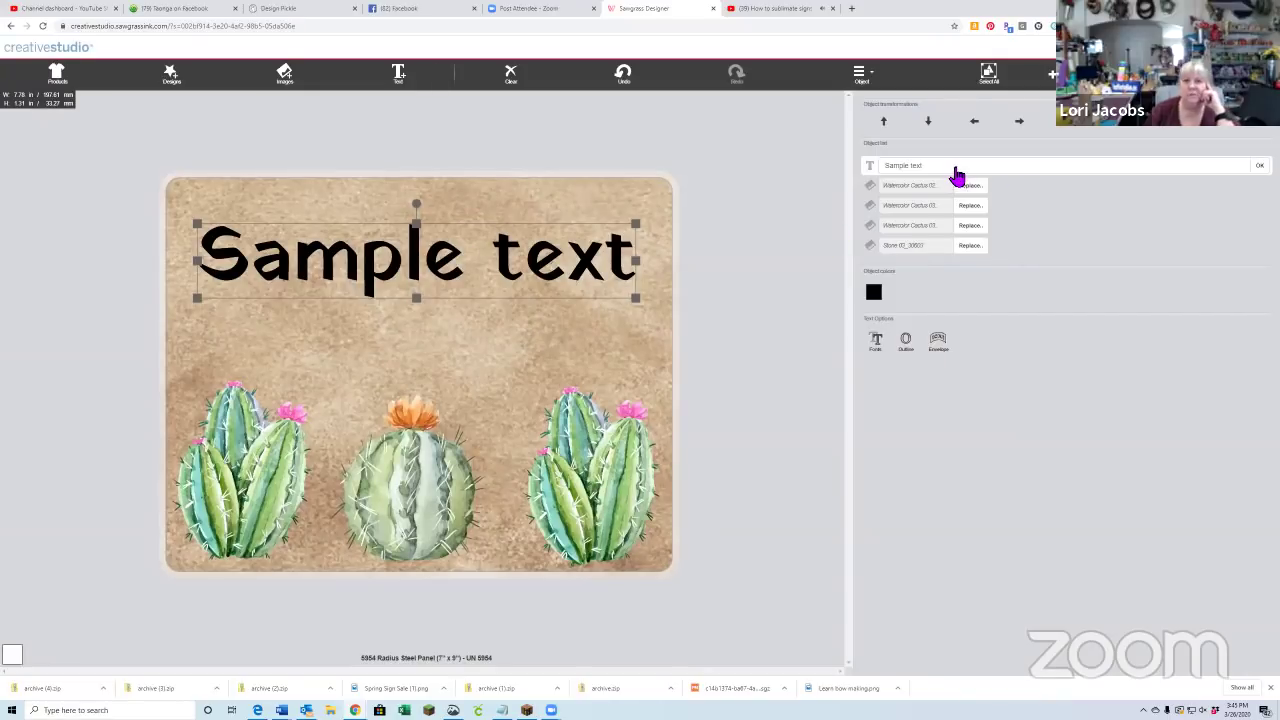
- Change the sample text to "Stick with" and center it near the panel's upper edge
left_click(937, 170)
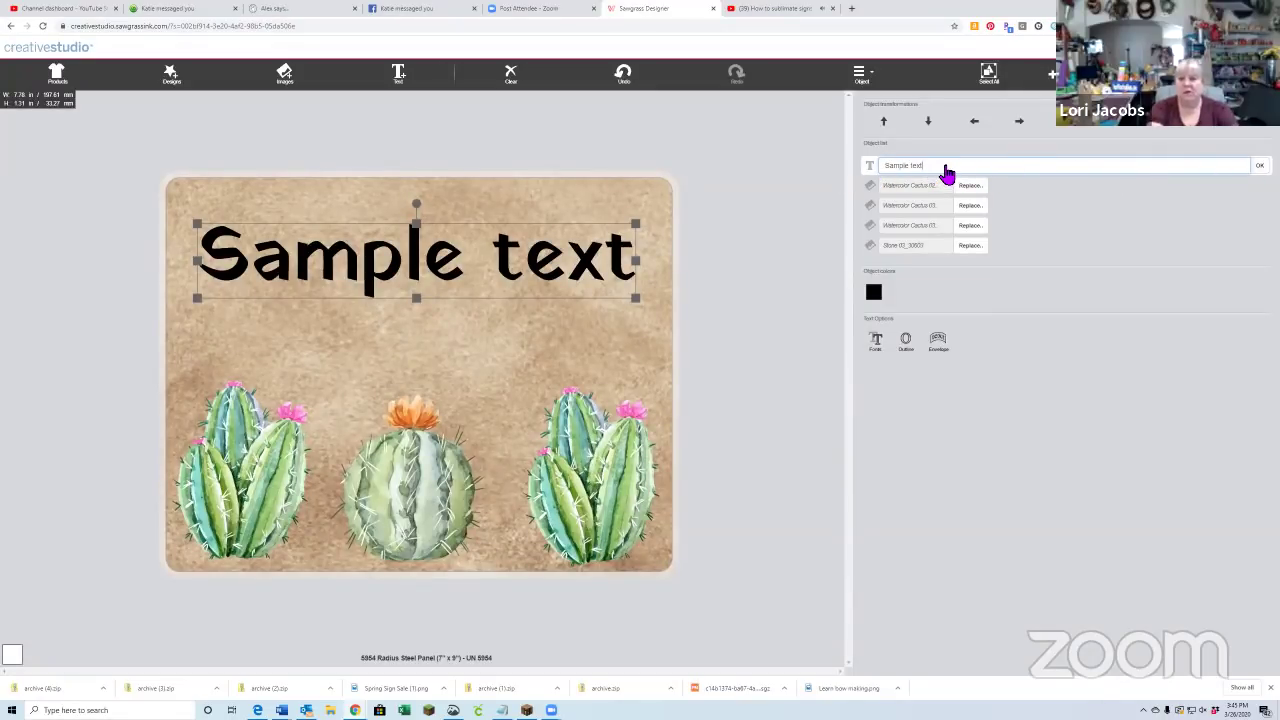
key("BackSpace")
key("BackSpace")
key("BackSpace")
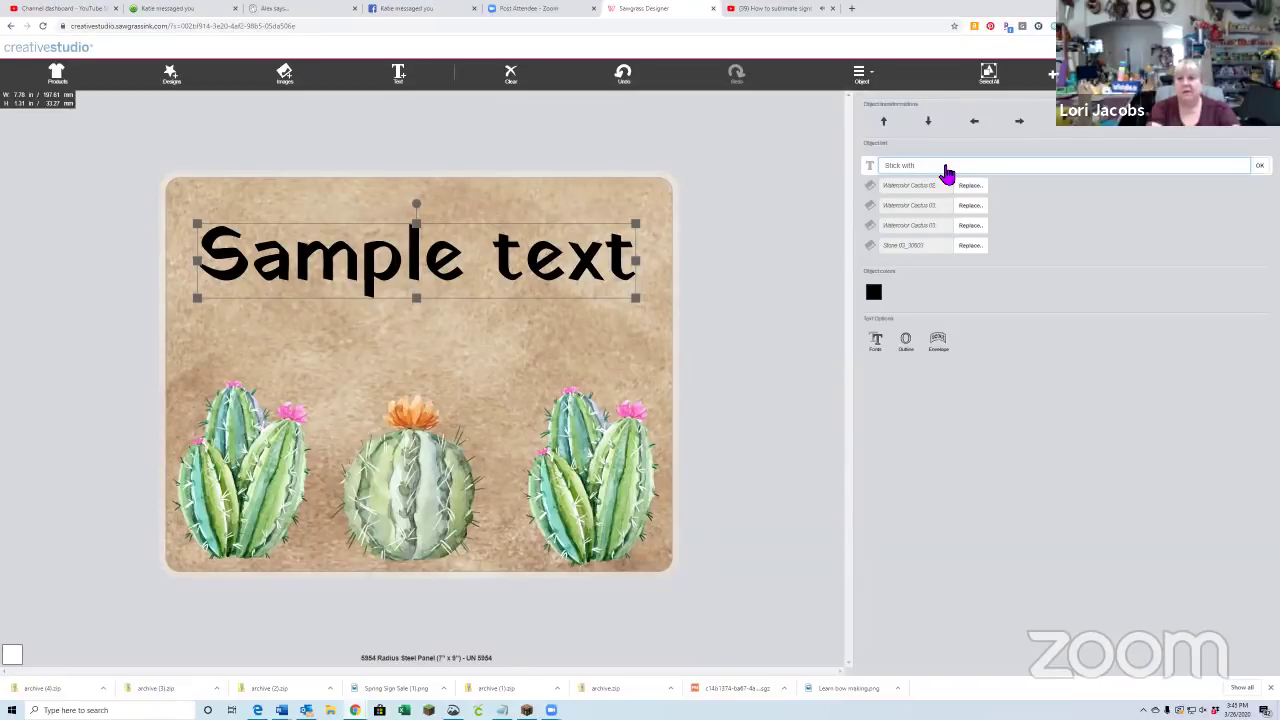
left_click(1259, 165)
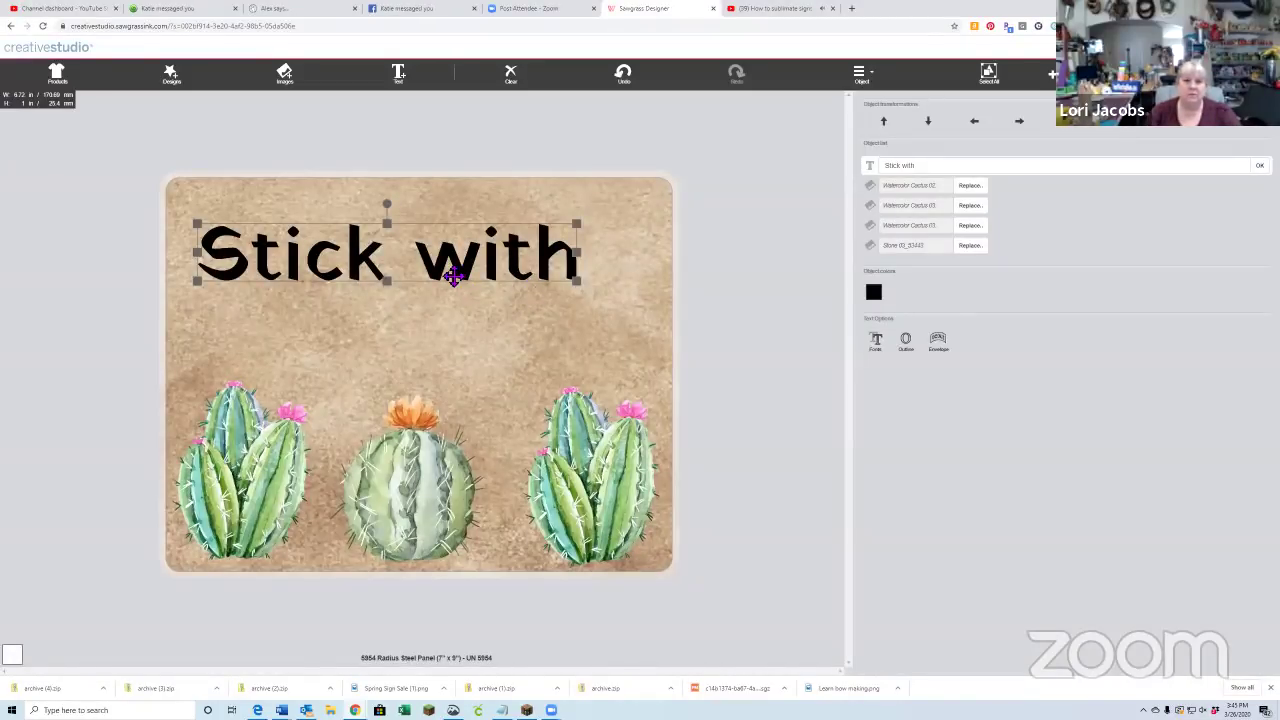
left_click_drag(453, 277, 477, 260)
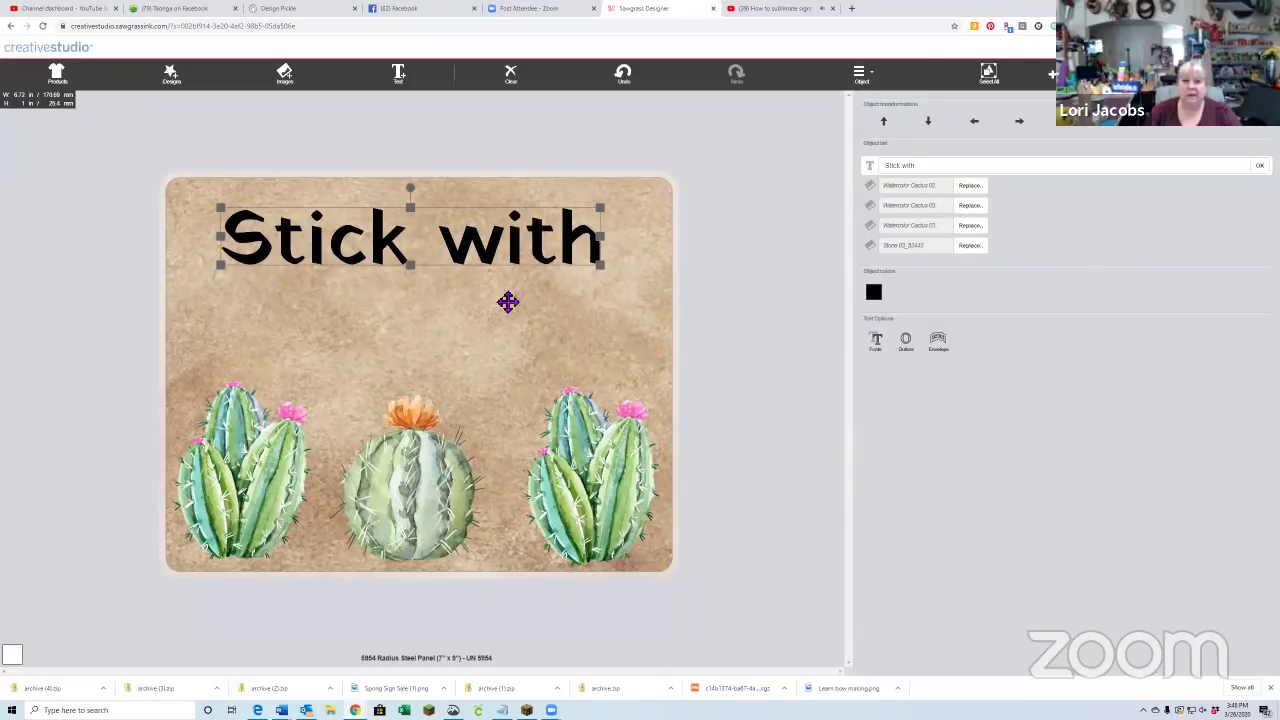
left_click(468, 324)
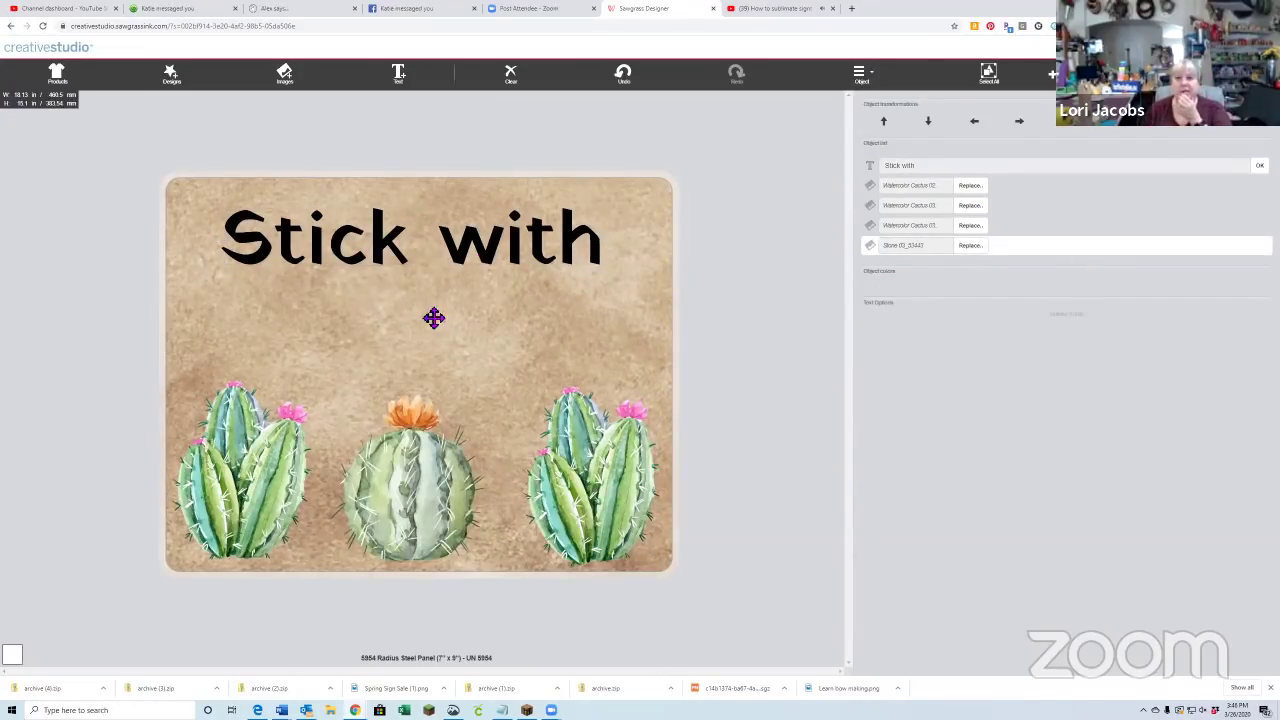
- Search Google in a new browser tab for "cactus sayings", browse the image results and open the Etsy "Stick with kindness" listing
left_click(851, 12)
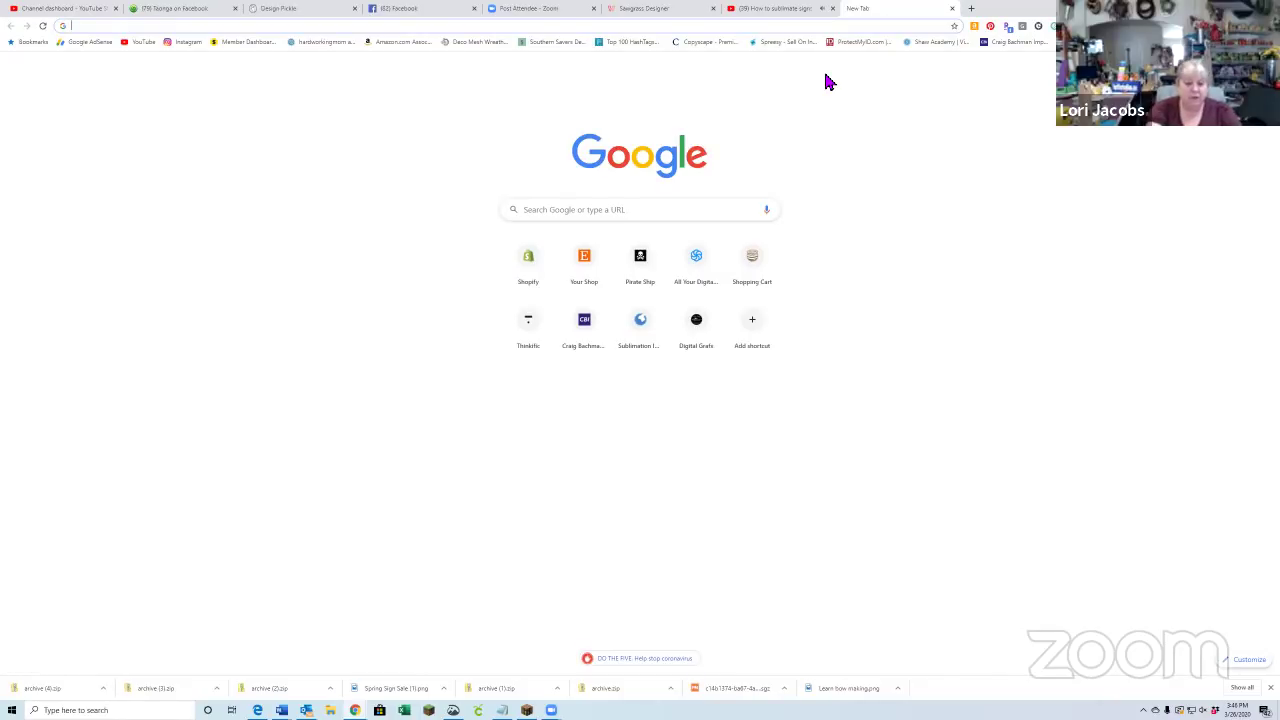
type("cactus")
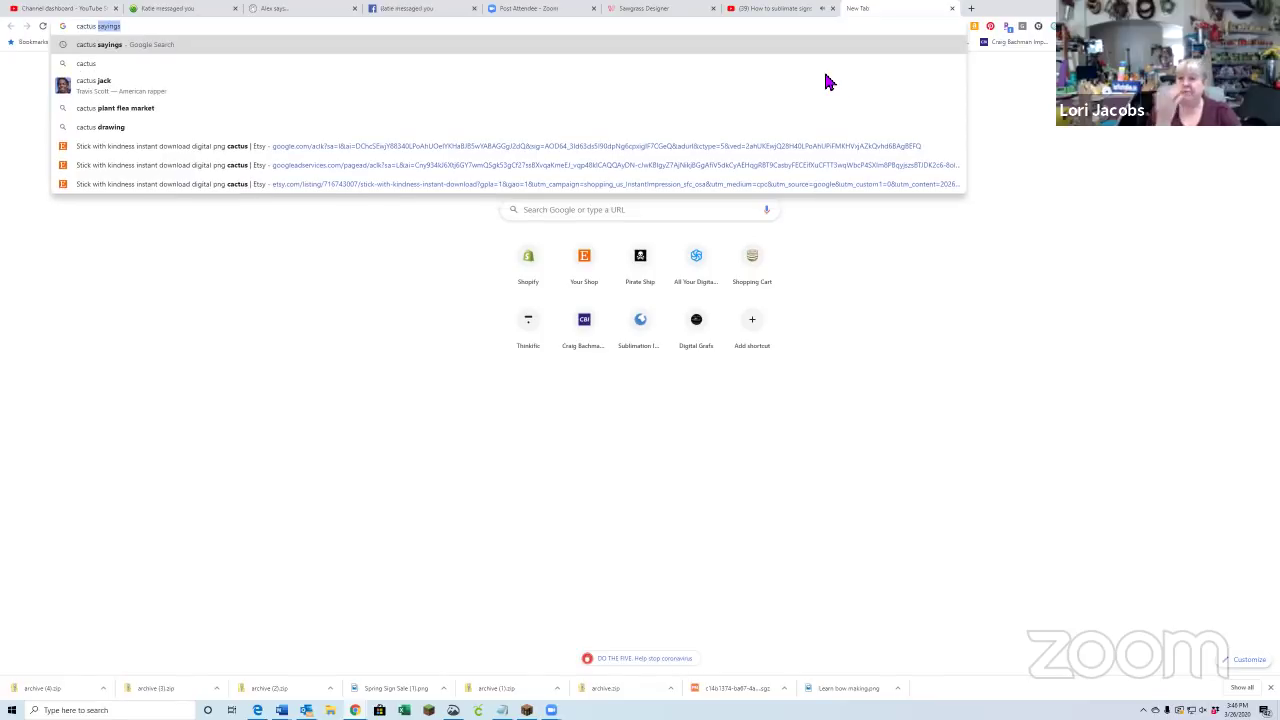
key("Return")
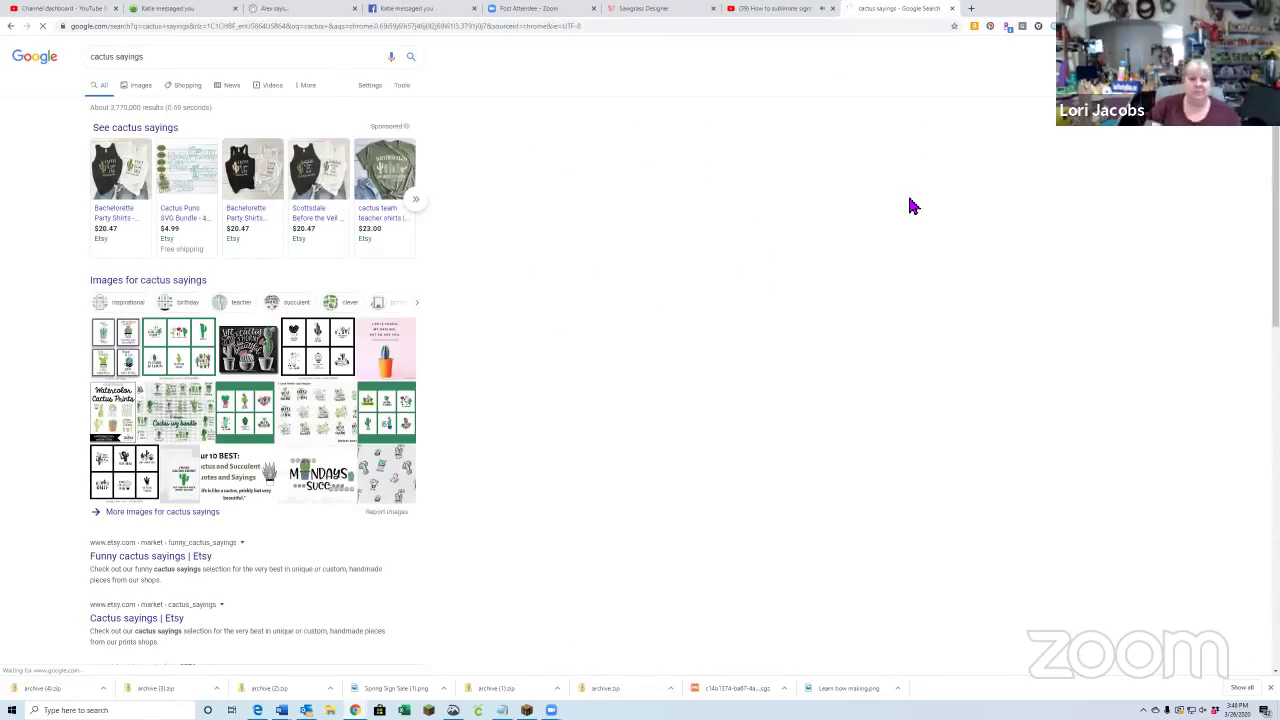
left_click(163, 393)
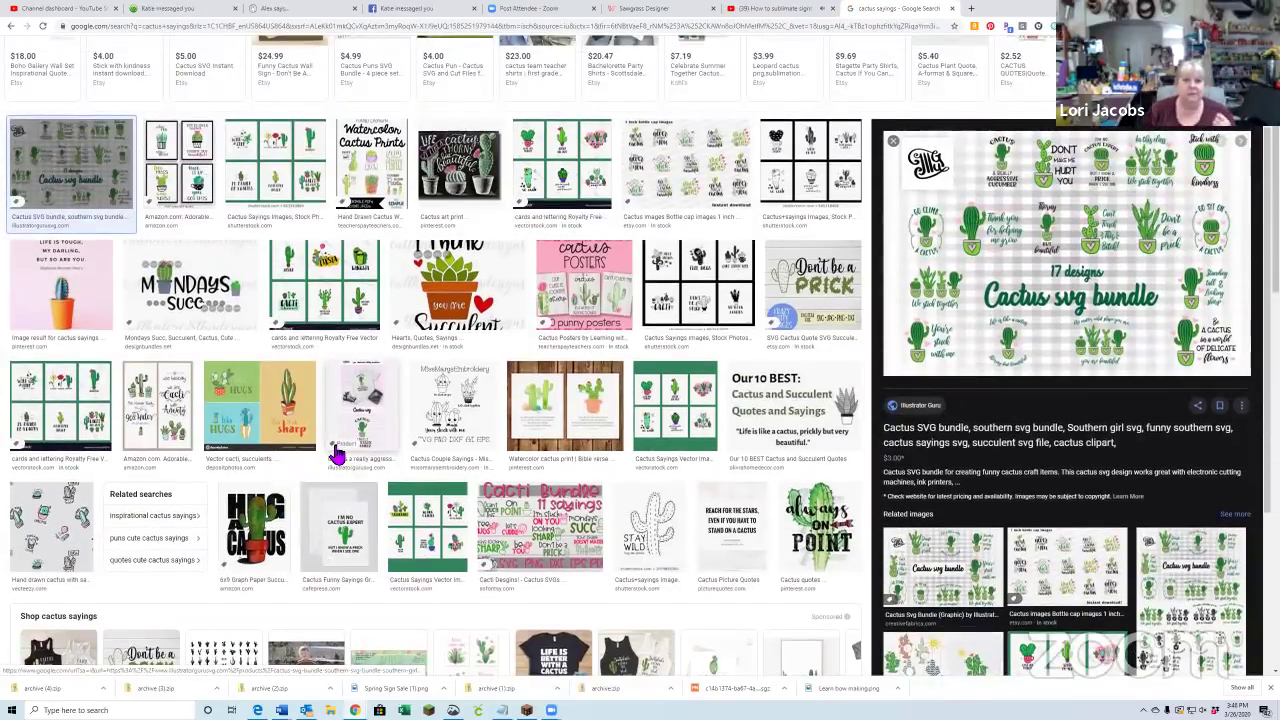
scroll(340, 458, "up", 2)
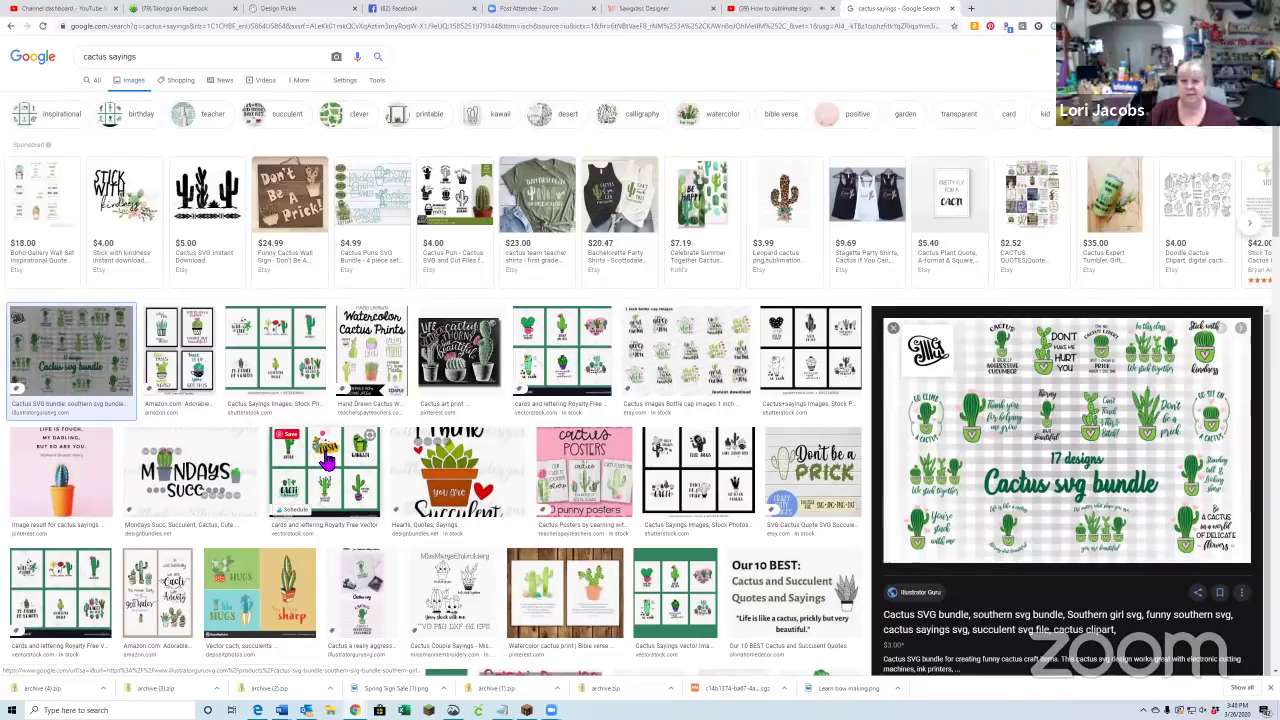
left_click(104, 172)
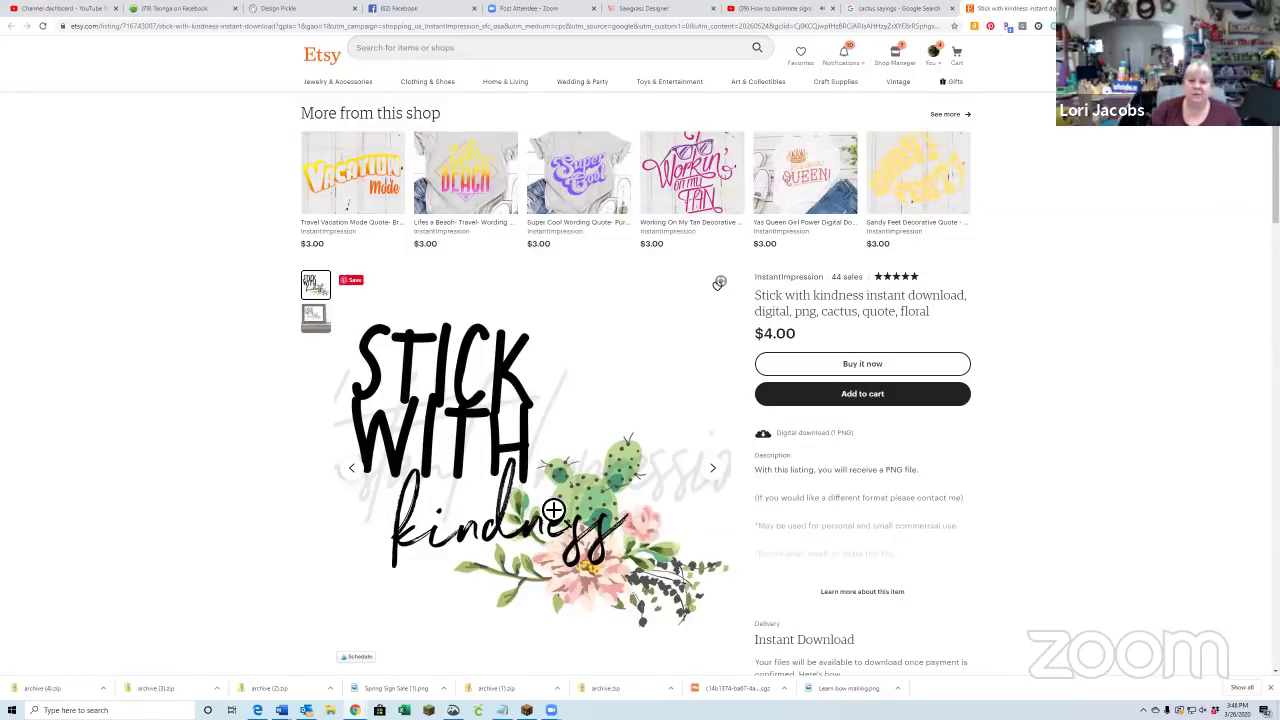
- Return to Sawgrass Designer and duplicate the "Stick with" text
left_click(658, 14)
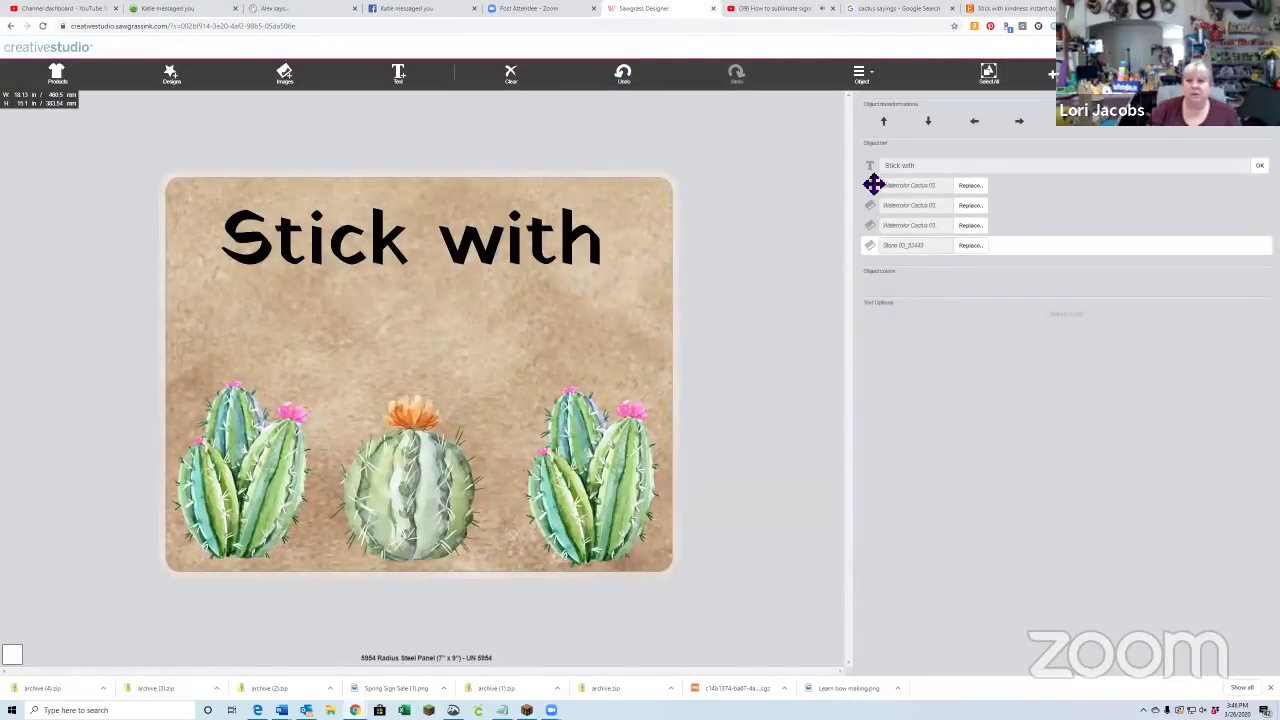
left_click(937, 167)
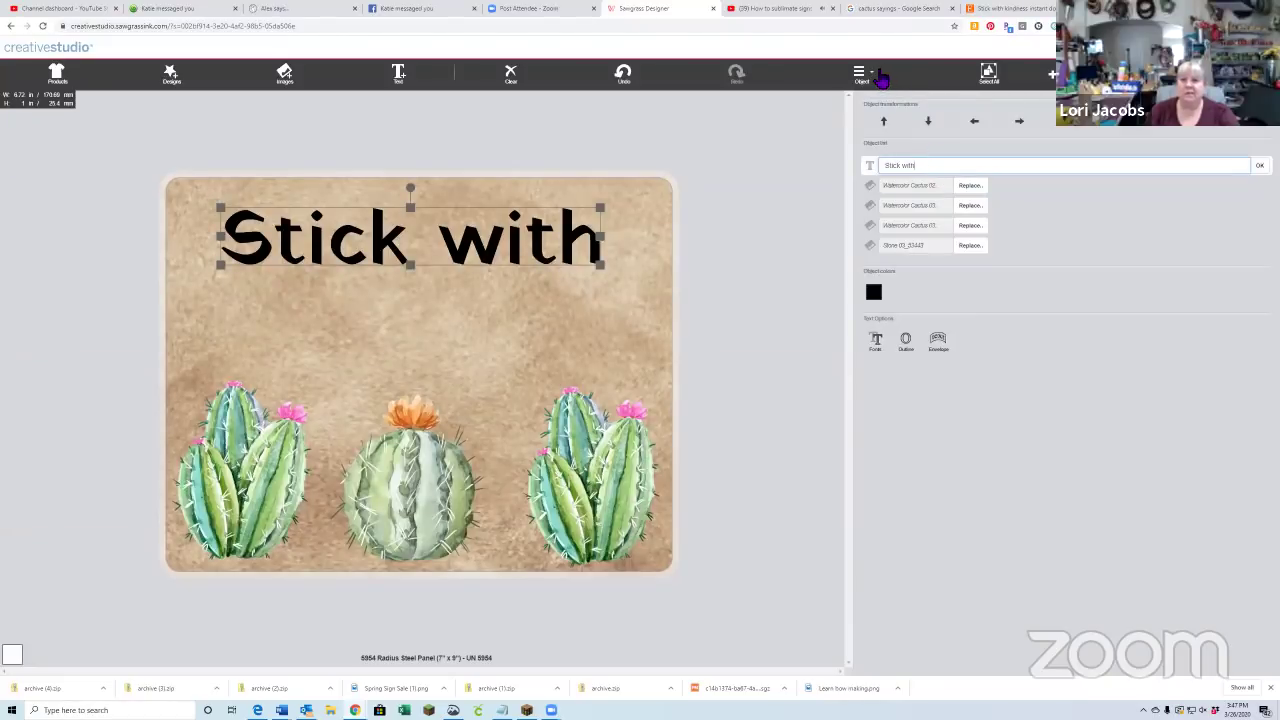
left_click(880, 78)
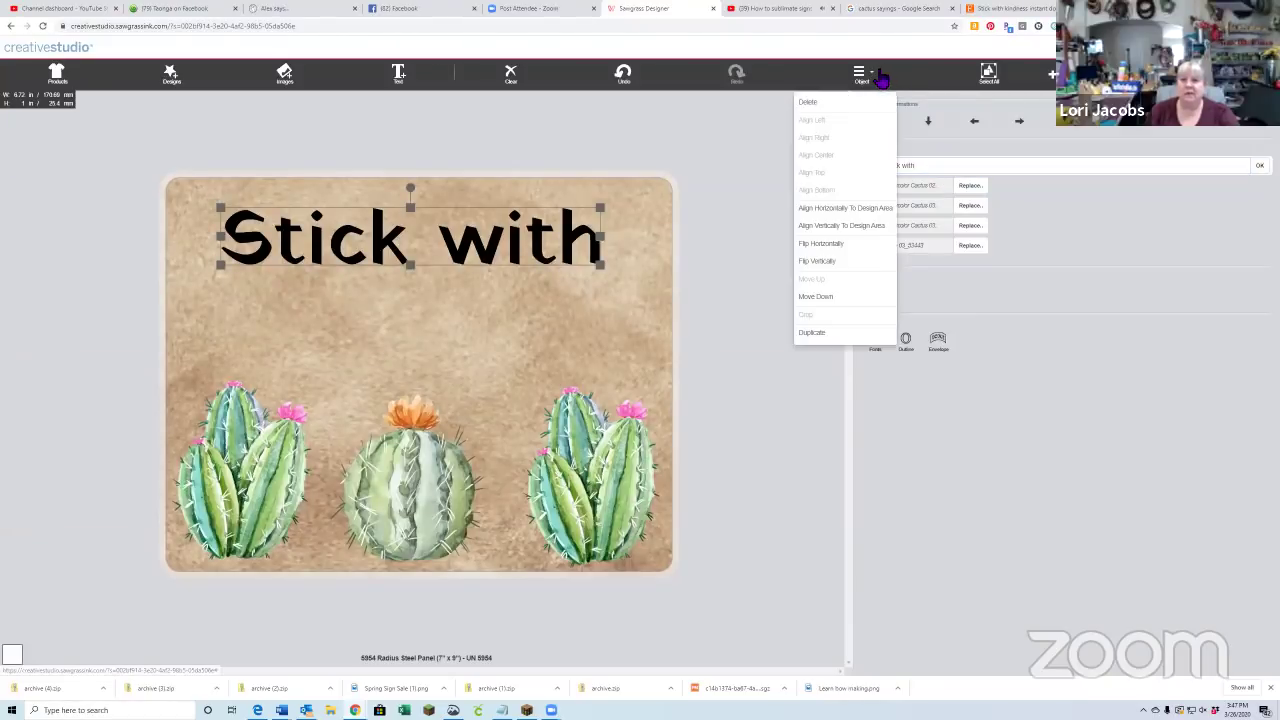
left_click(811, 333)
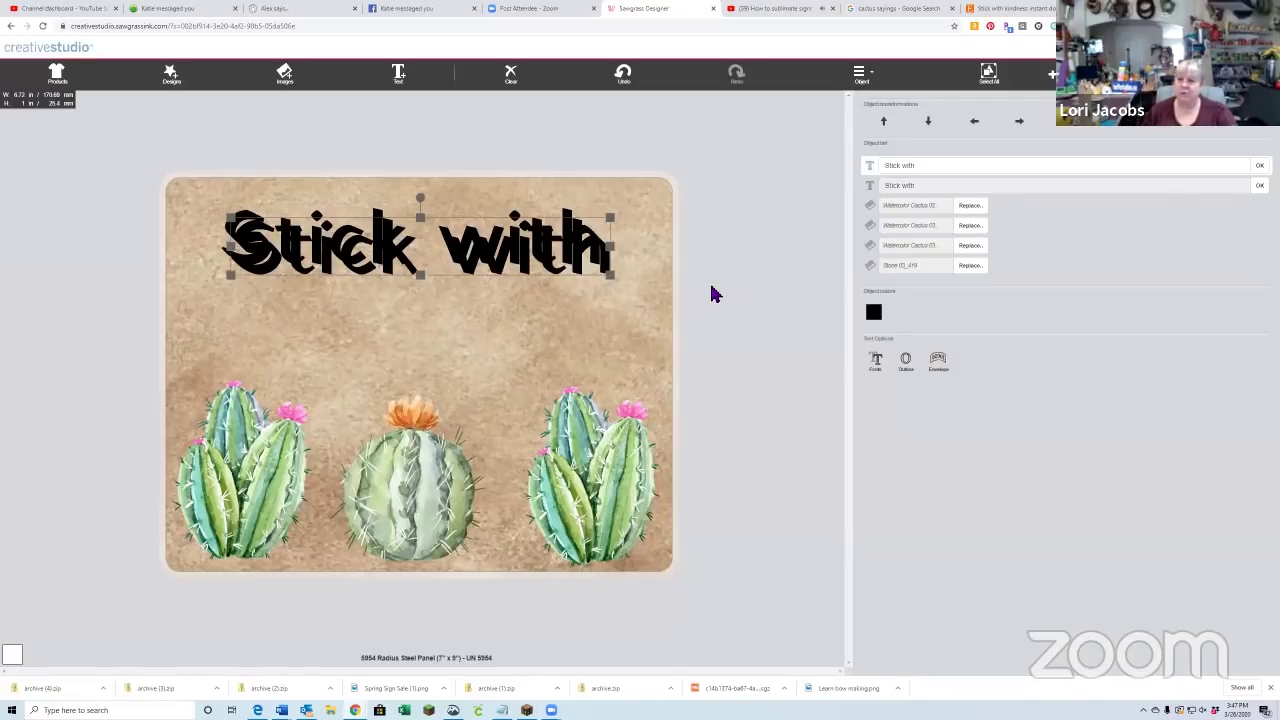
- Change the duplicated text to "Kindness" and move it directly below the "Stick with" line
left_click_drag(933, 167, 869, 185)
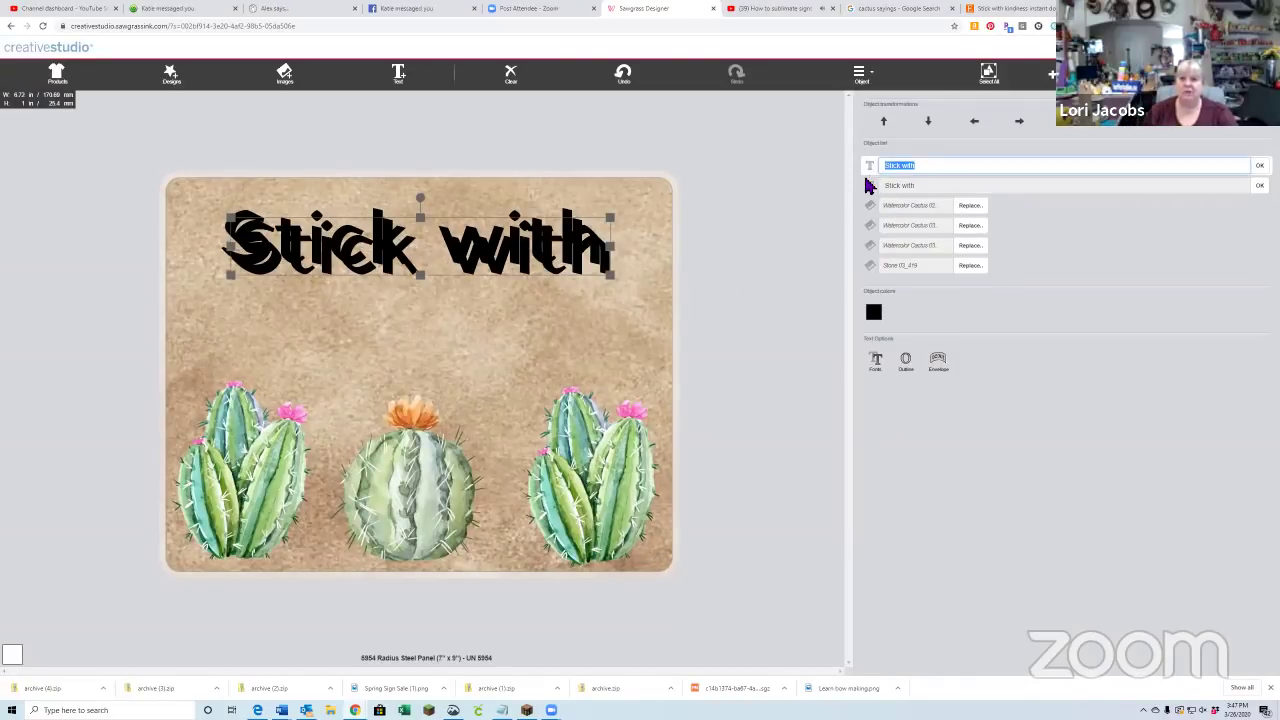
type("kindness")
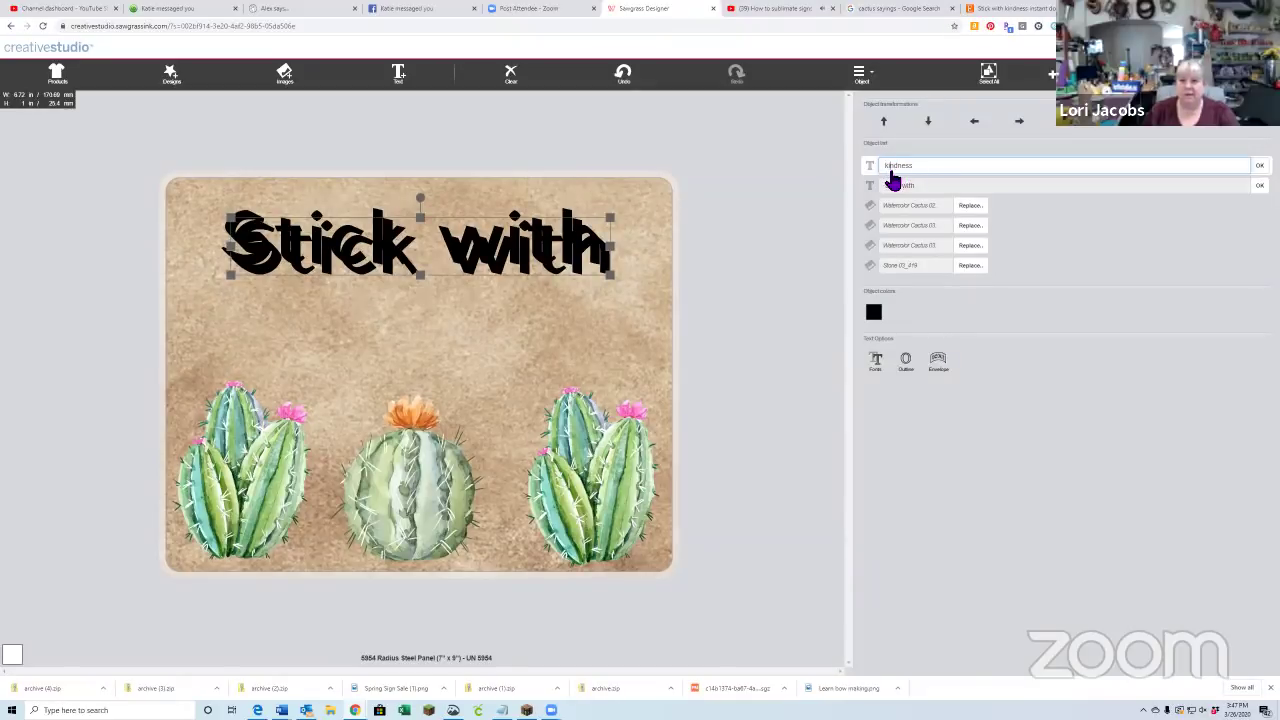
key("Delete")
key("Delete")
type("Ki")
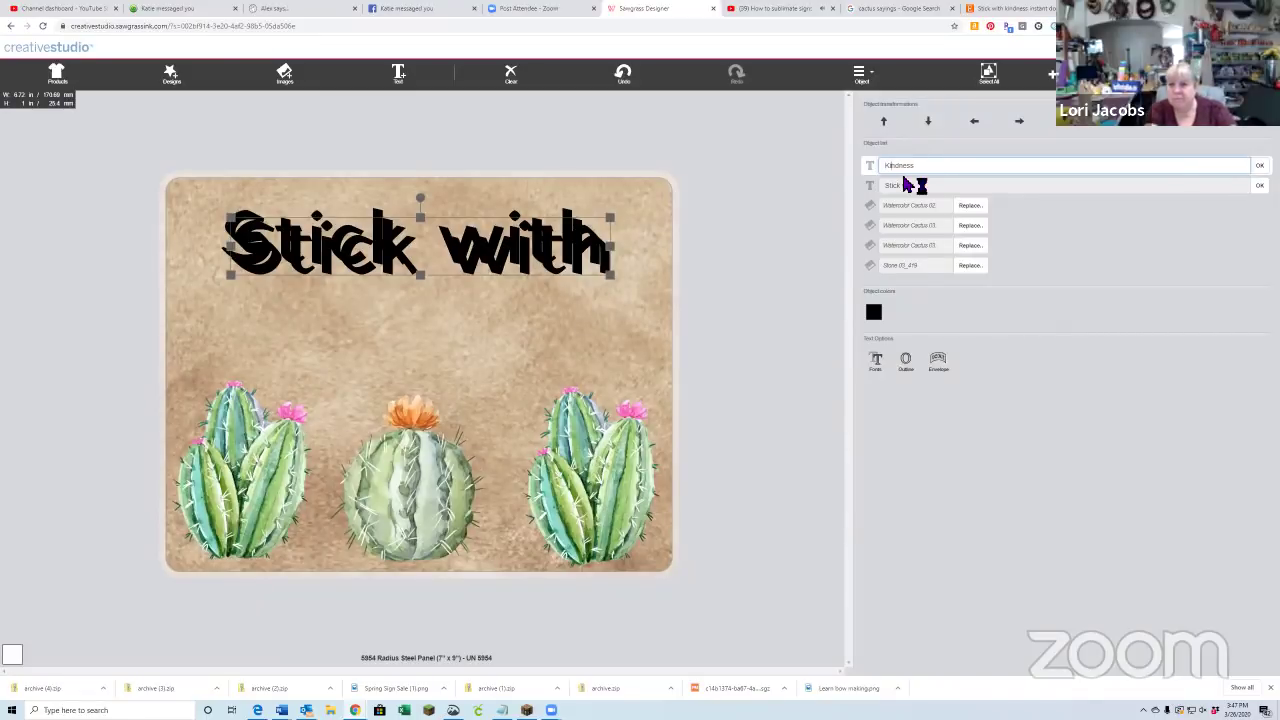
key("Return")
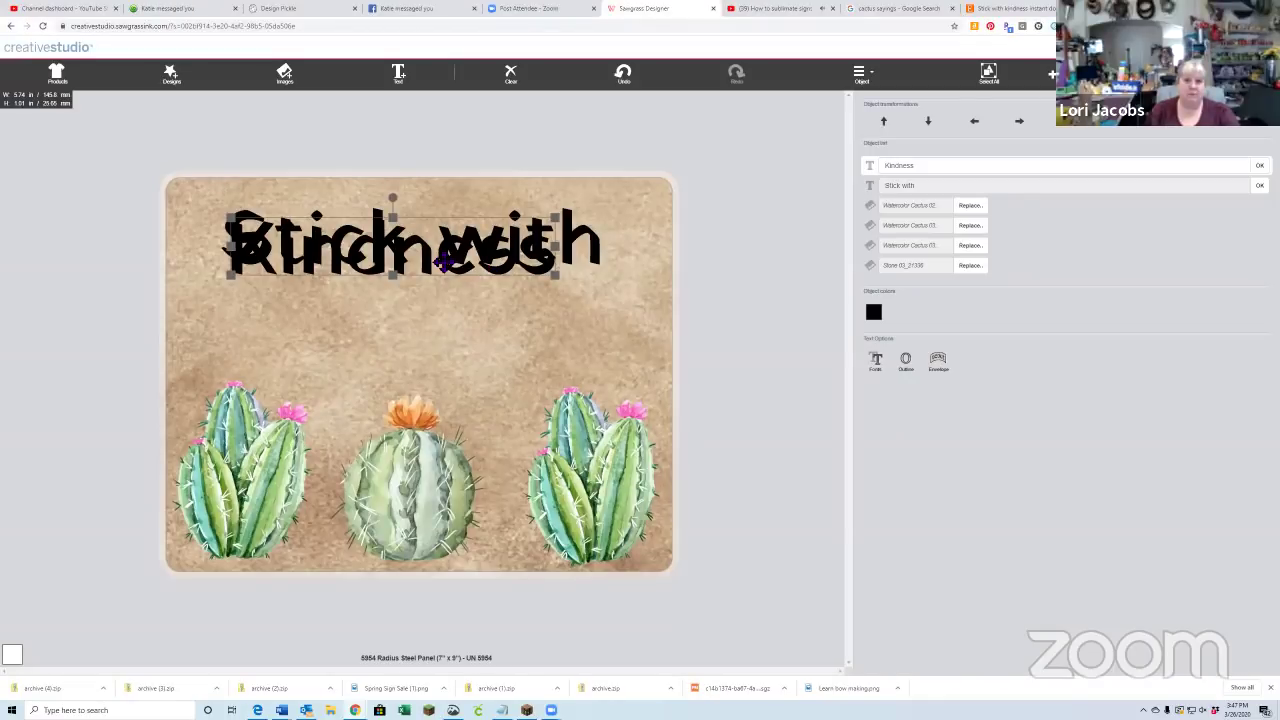
left_click_drag(441, 266, 452, 320)
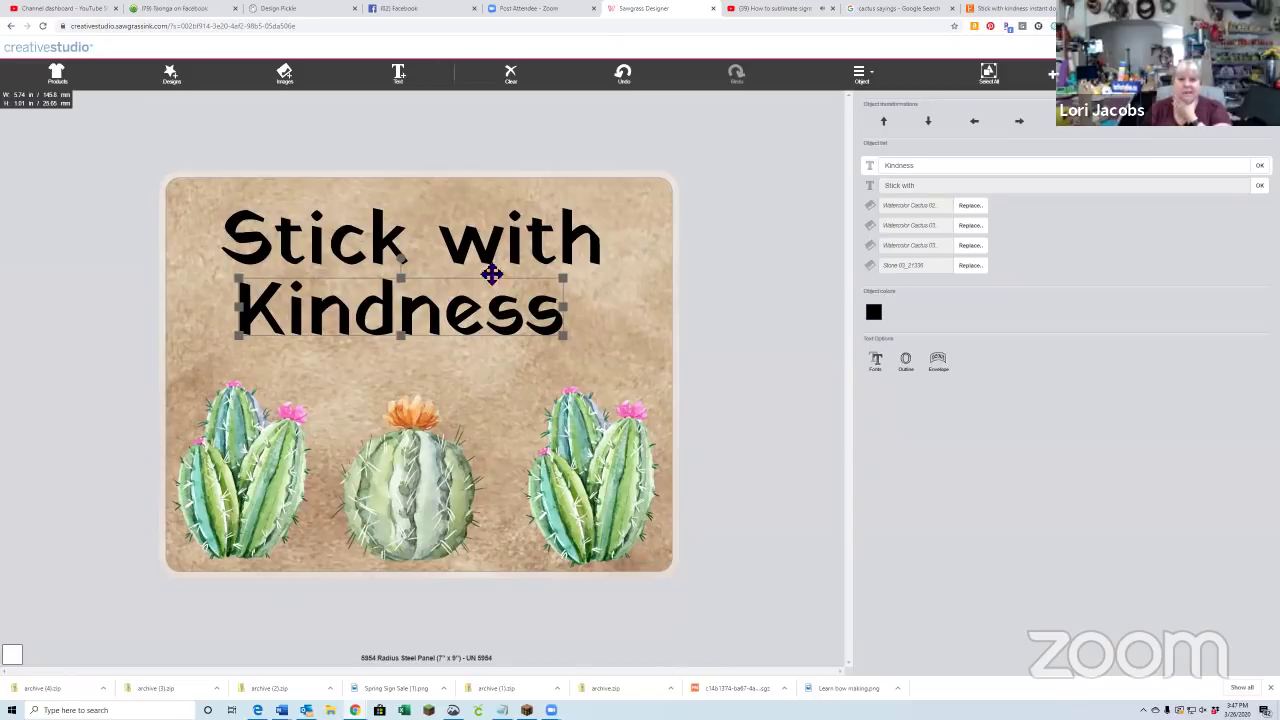
- Enlarge "Stick with" to about 8.05 x 1.2 in, center it at the panel's upper edge and lower "Kindness" to make room
left_click(480, 234)
left_click_drag(603, 268, 634, 326)
left_click_drag(534, 280, 555, 297)
left_click(508, 235)
left_click_drag(508, 235, 516, 241)
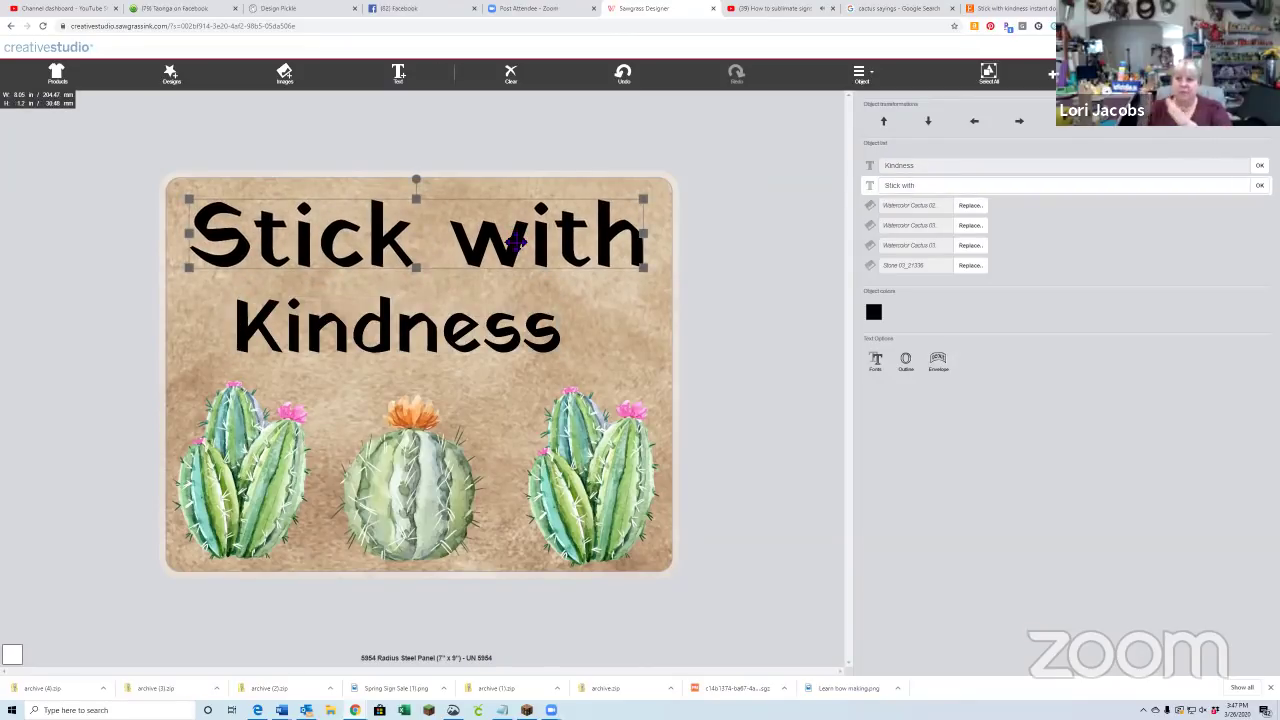
- Enlarge "Kindness" to about 6.5 x 1.14 in and center it between the "Stick with" line and the cacti
left_click(465, 325)
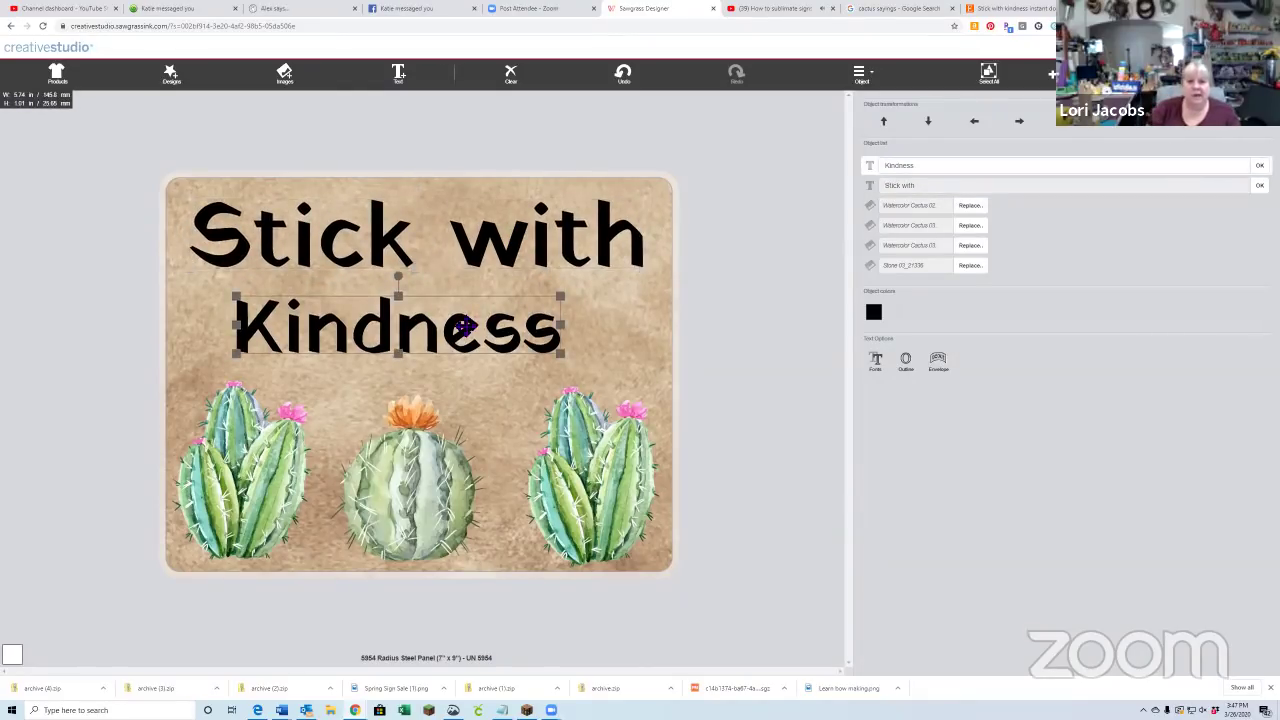
left_click_drag(465, 325, 465, 309)
left_click_drag(560, 337, 593, 373)
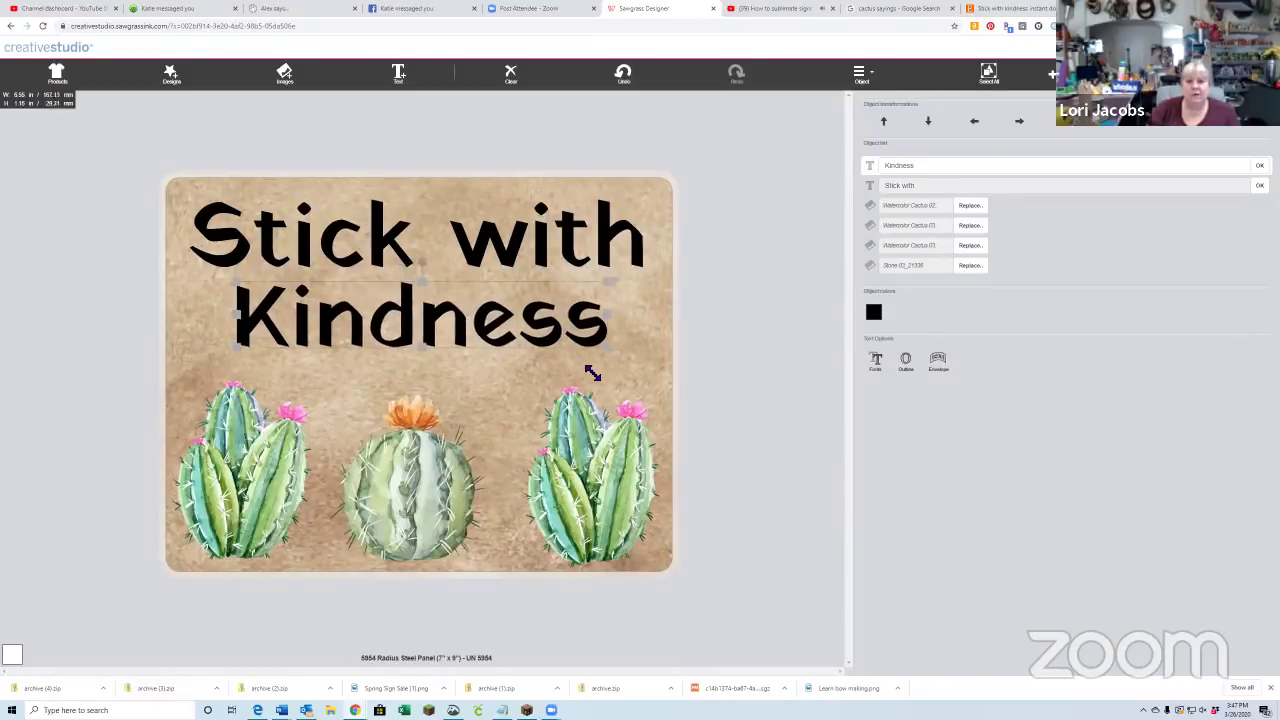
left_click_drag(471, 329, 471, 337)
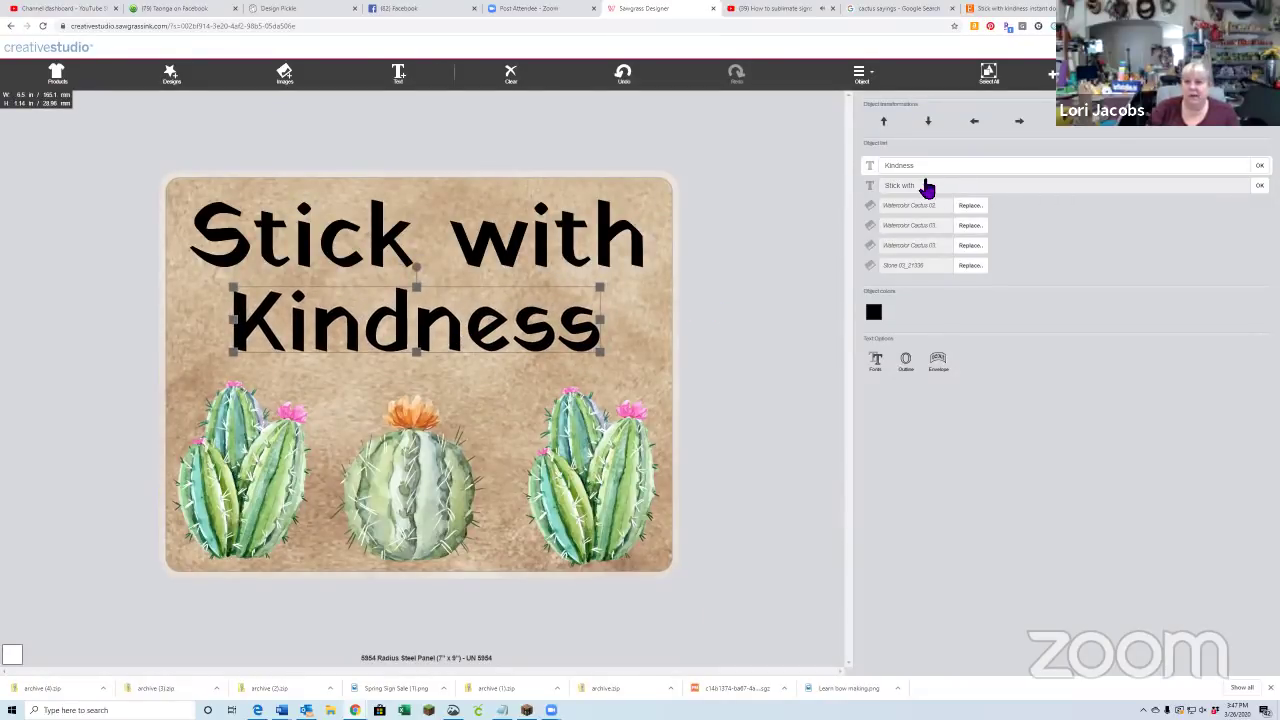
- Change the "Kindness" font to Sail from the Script - Calligraphic Brush category and recenter the word below "Stick with"
left_click(920, 172)
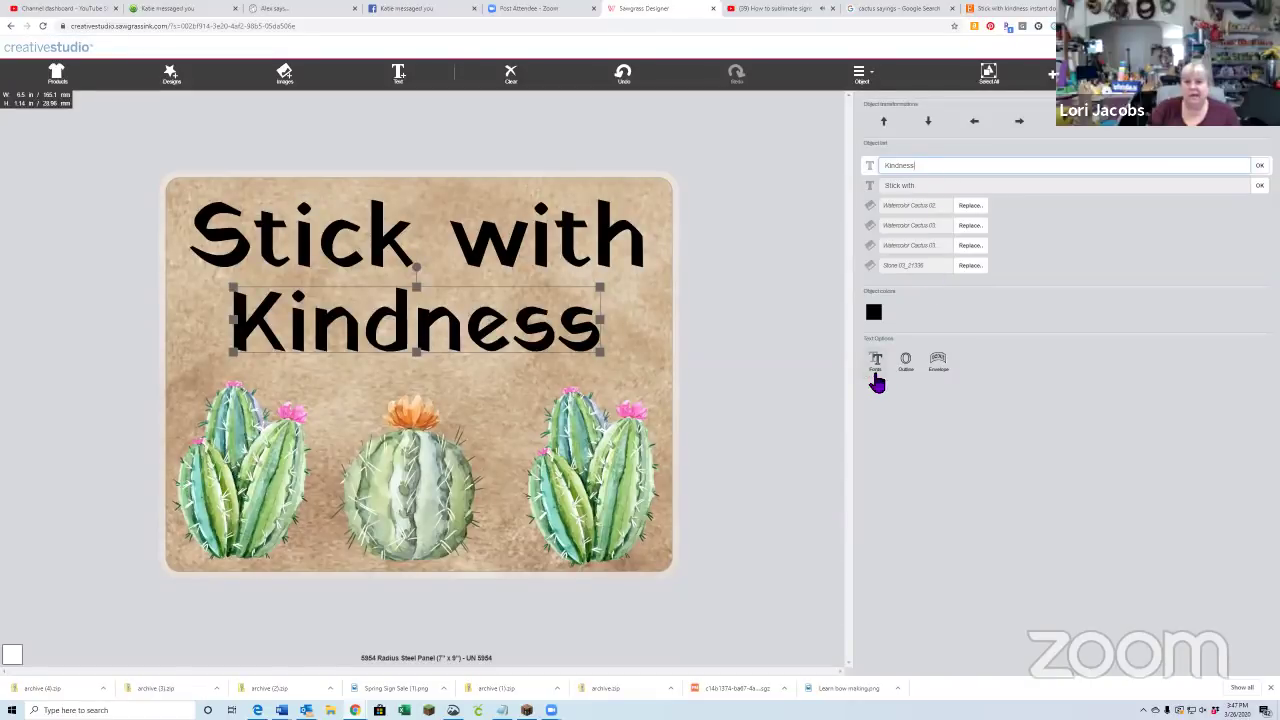
left_click(510, 345)
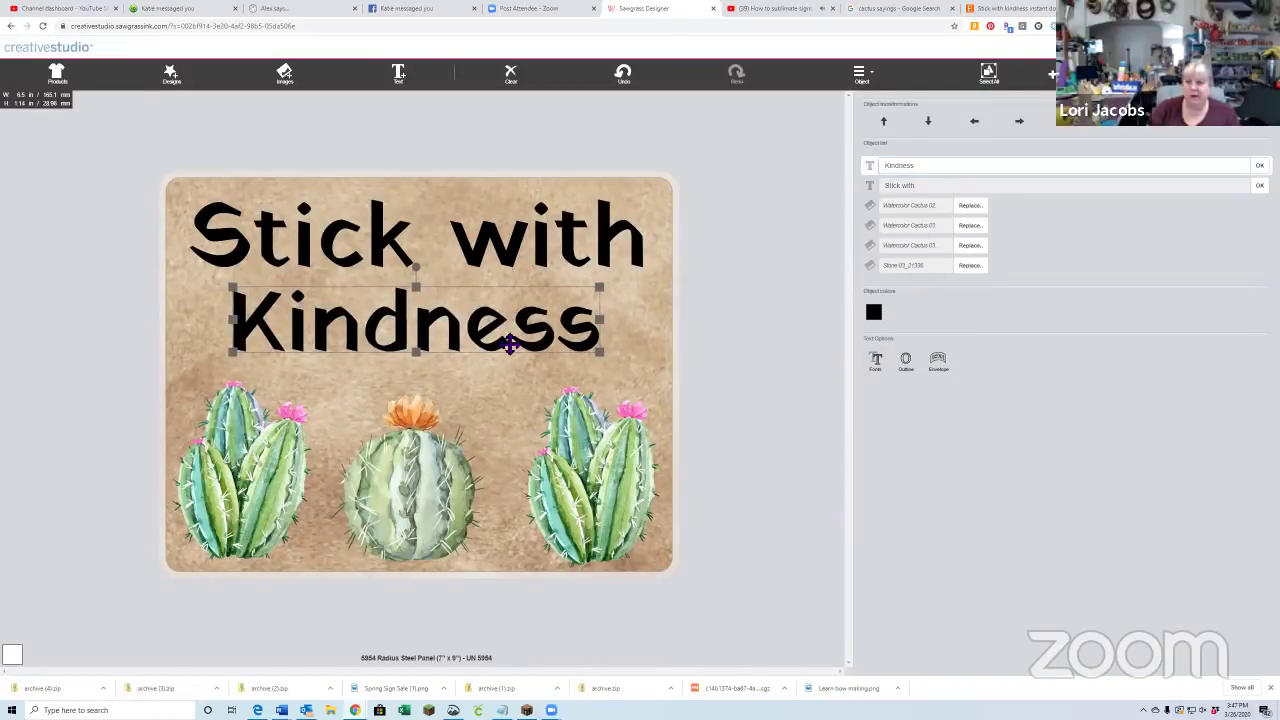
left_click(875, 362)
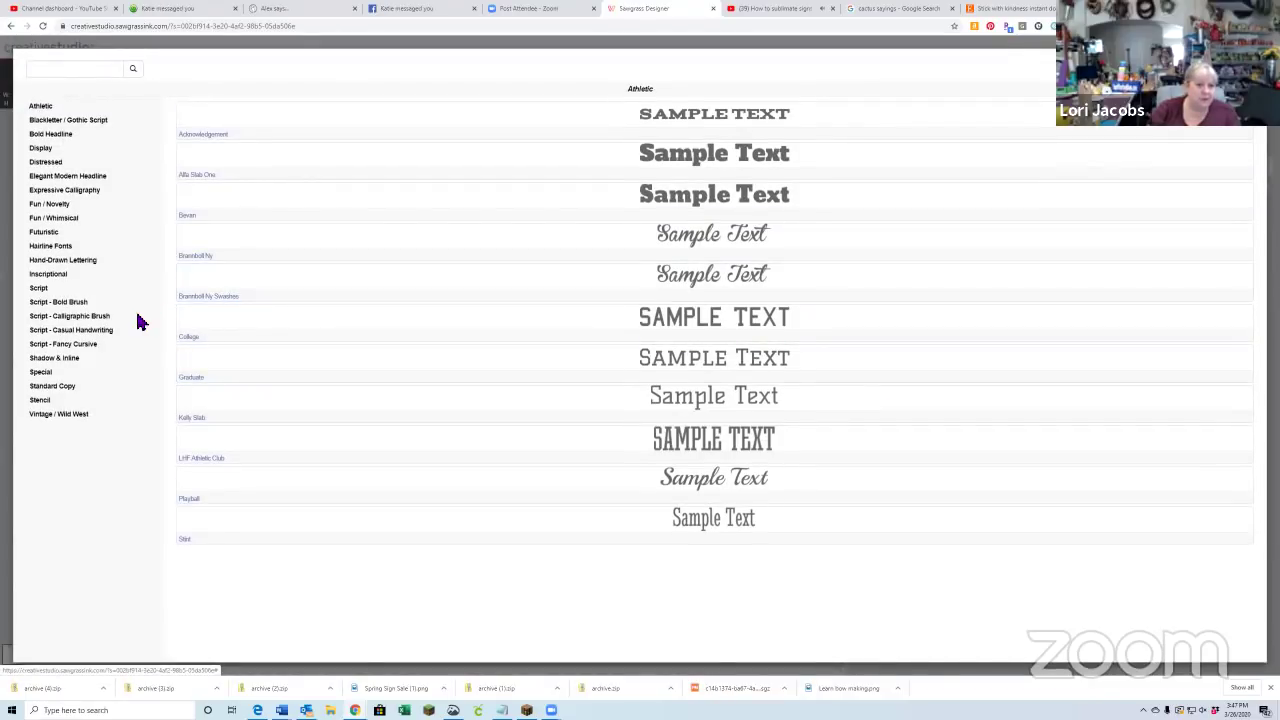
left_click(88, 316)
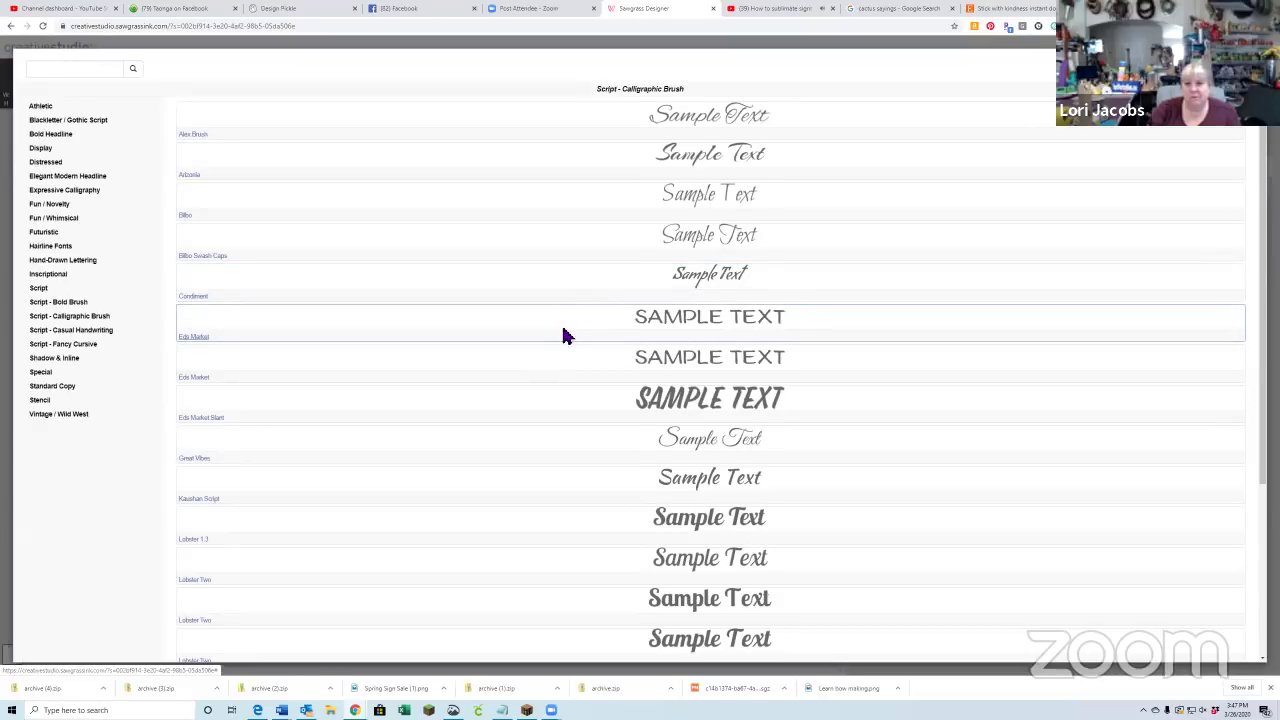
scroll(560, 340, "down", 3)
scroll(535, 401, "down", 1)
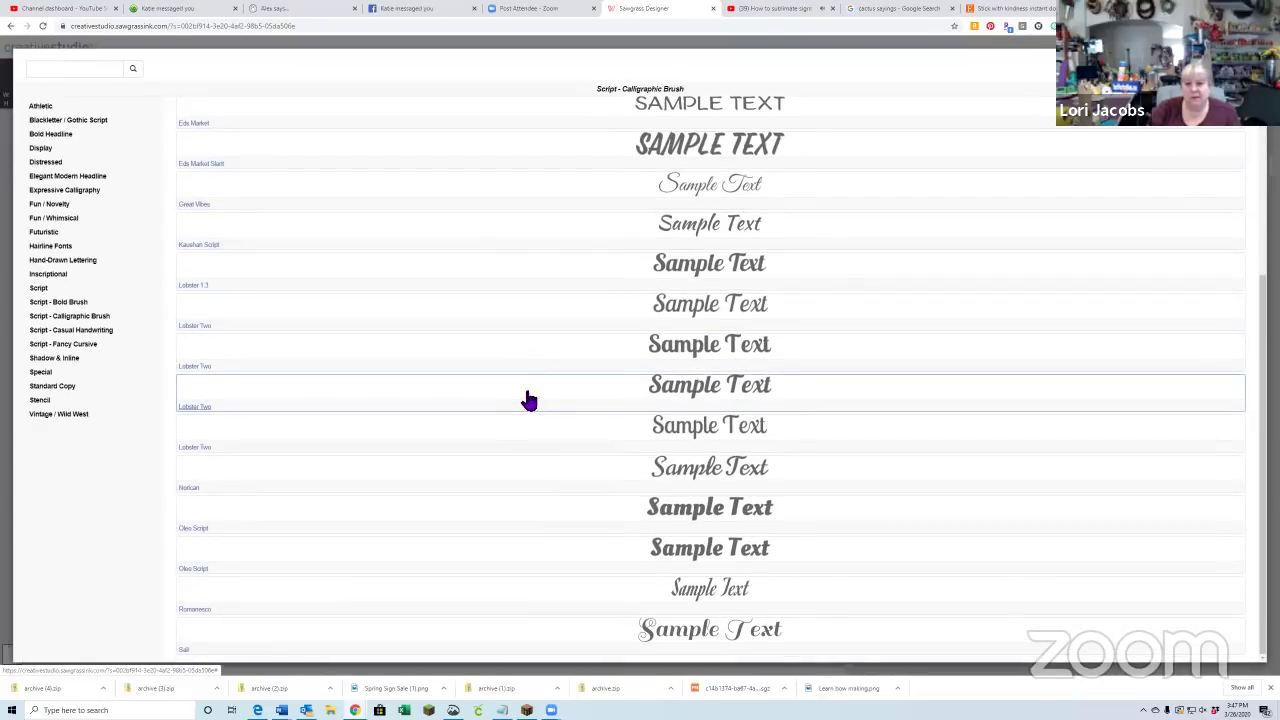
left_click(743, 630)
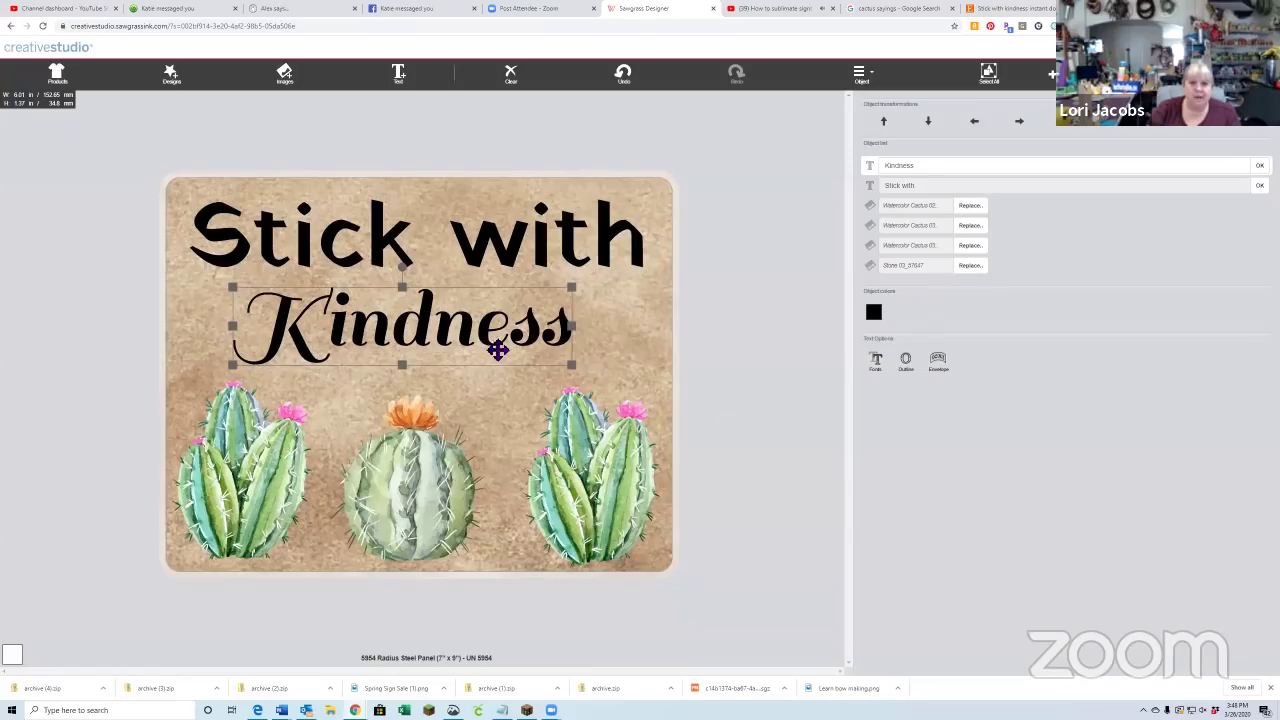
left_click_drag(497, 350, 513, 357)
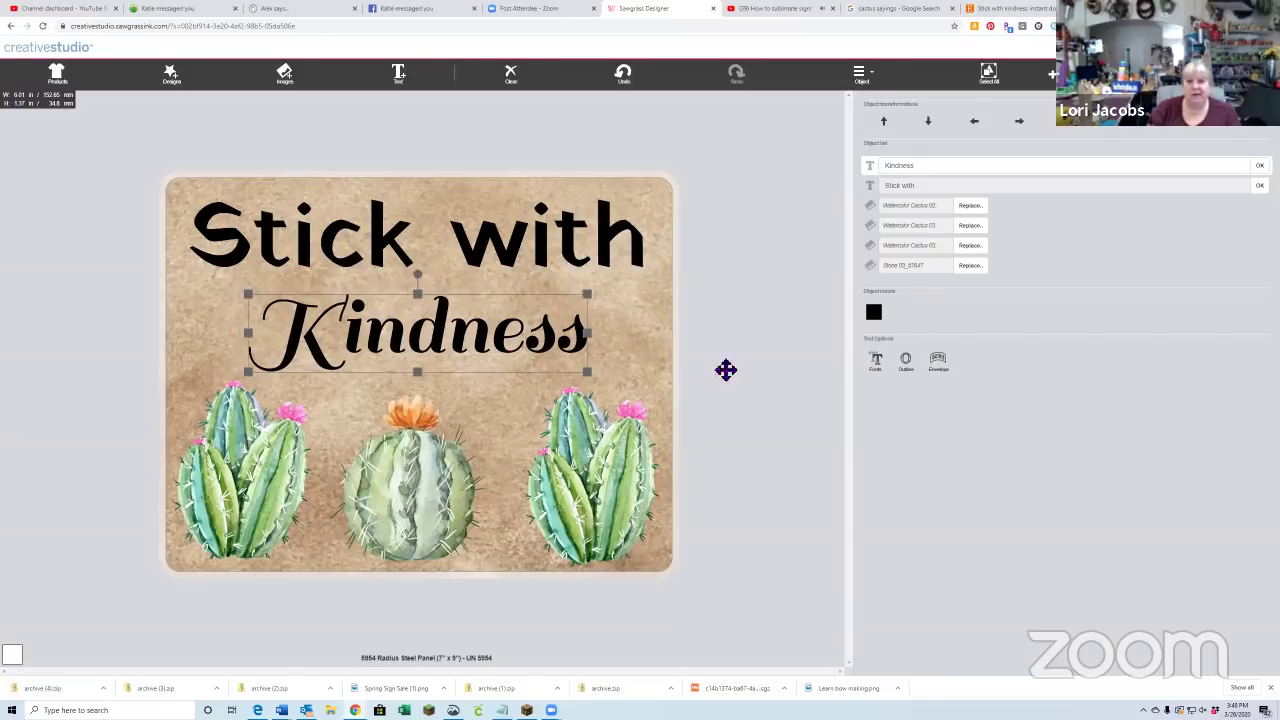
left_click(653, 347)
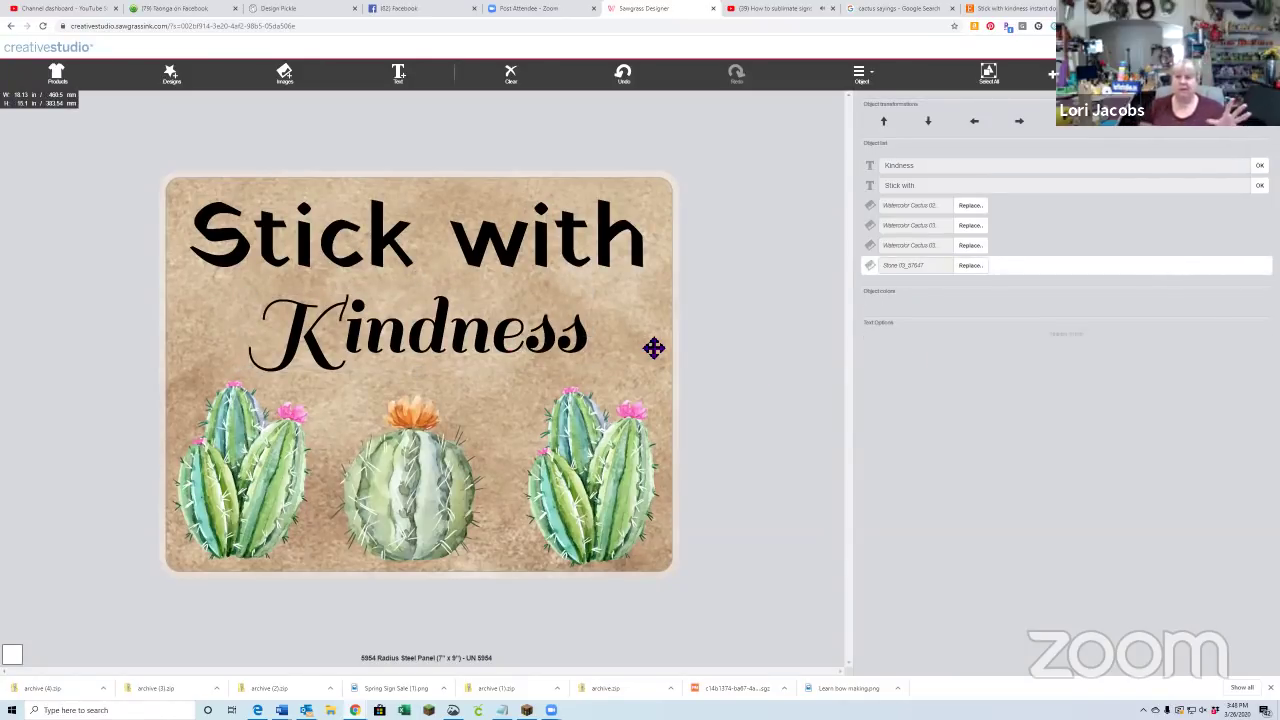
- Recolor the "Kindness" text with the Scarlet 200 swatch from the default ColorSure palette
left_click(420, 332)
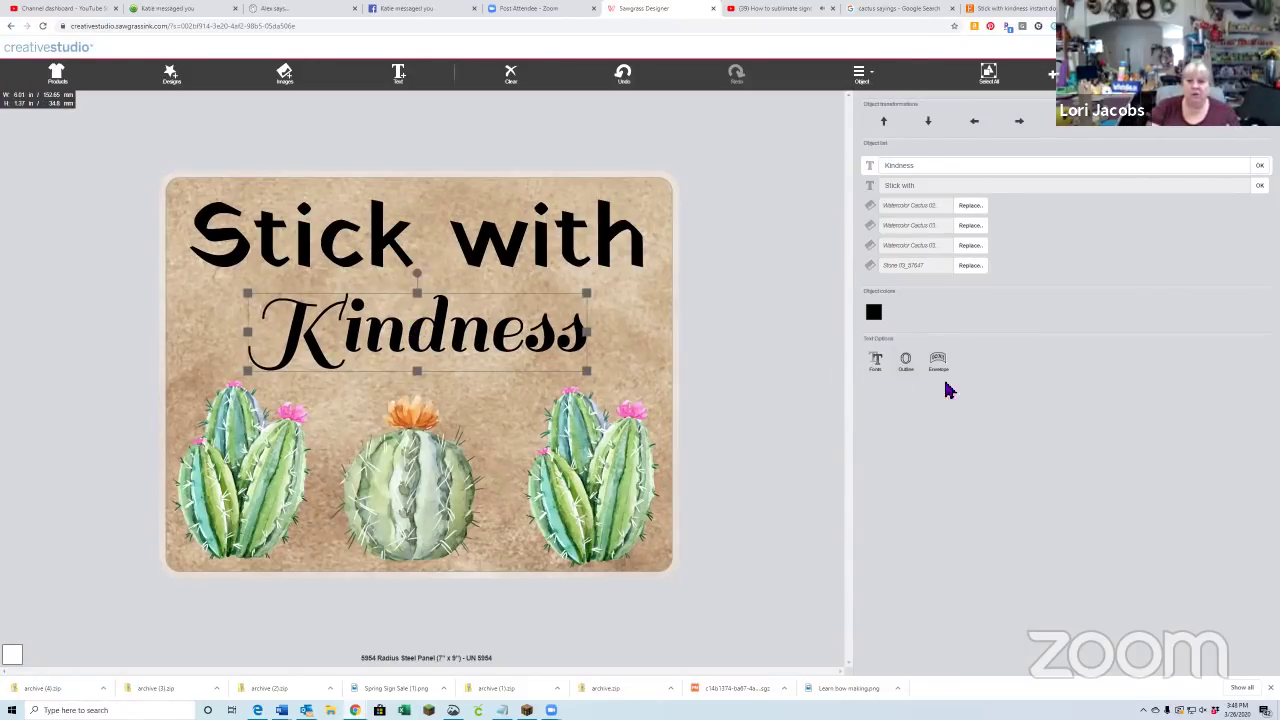
left_click(873, 313)
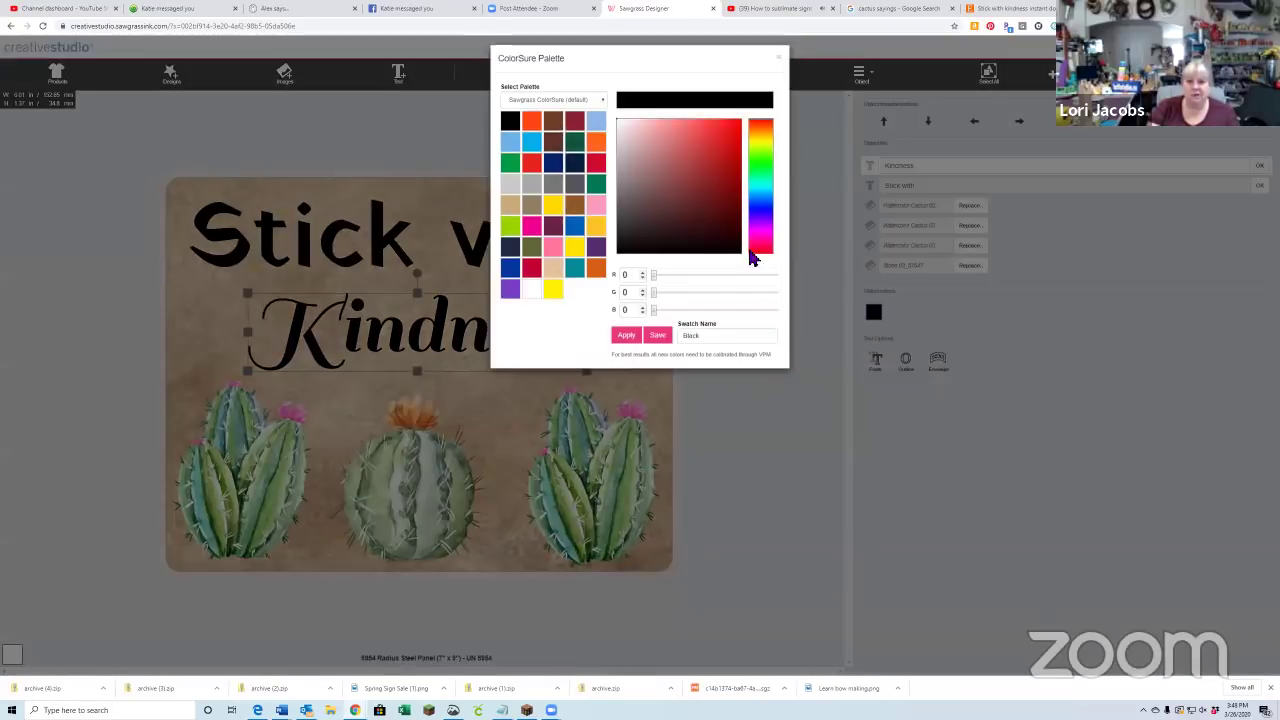
left_click(532, 273)
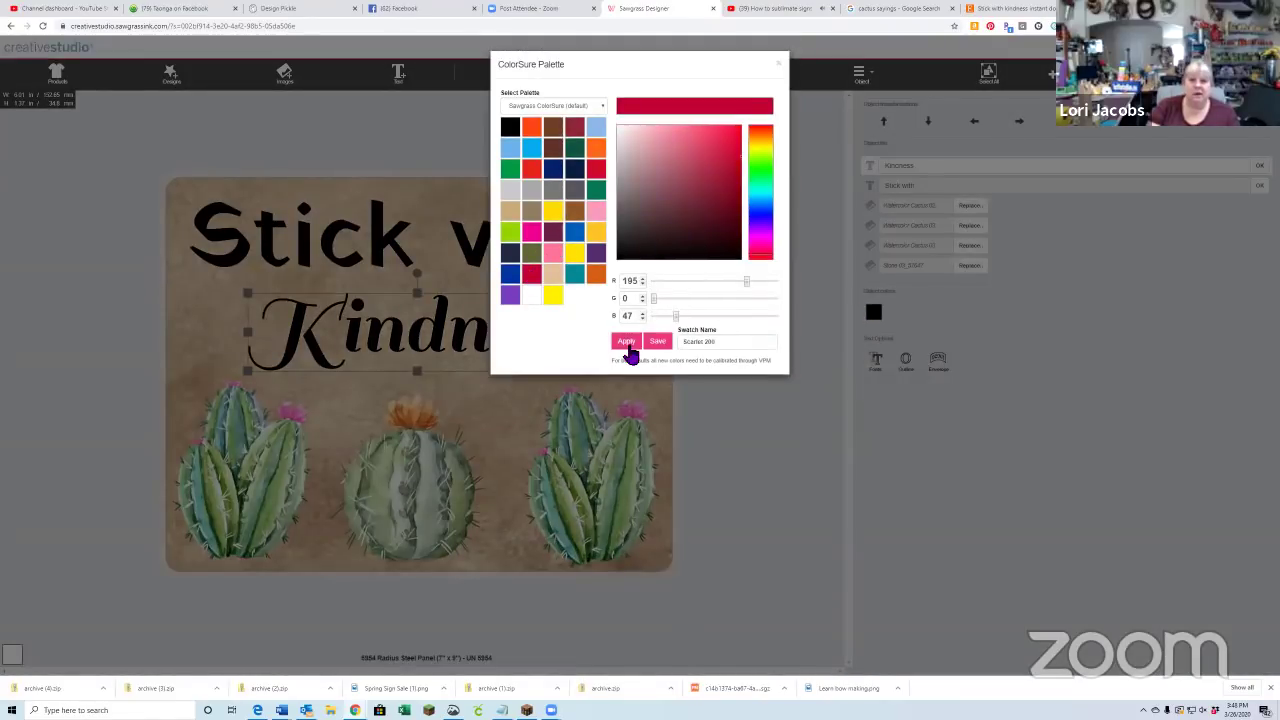
left_click(626, 343)
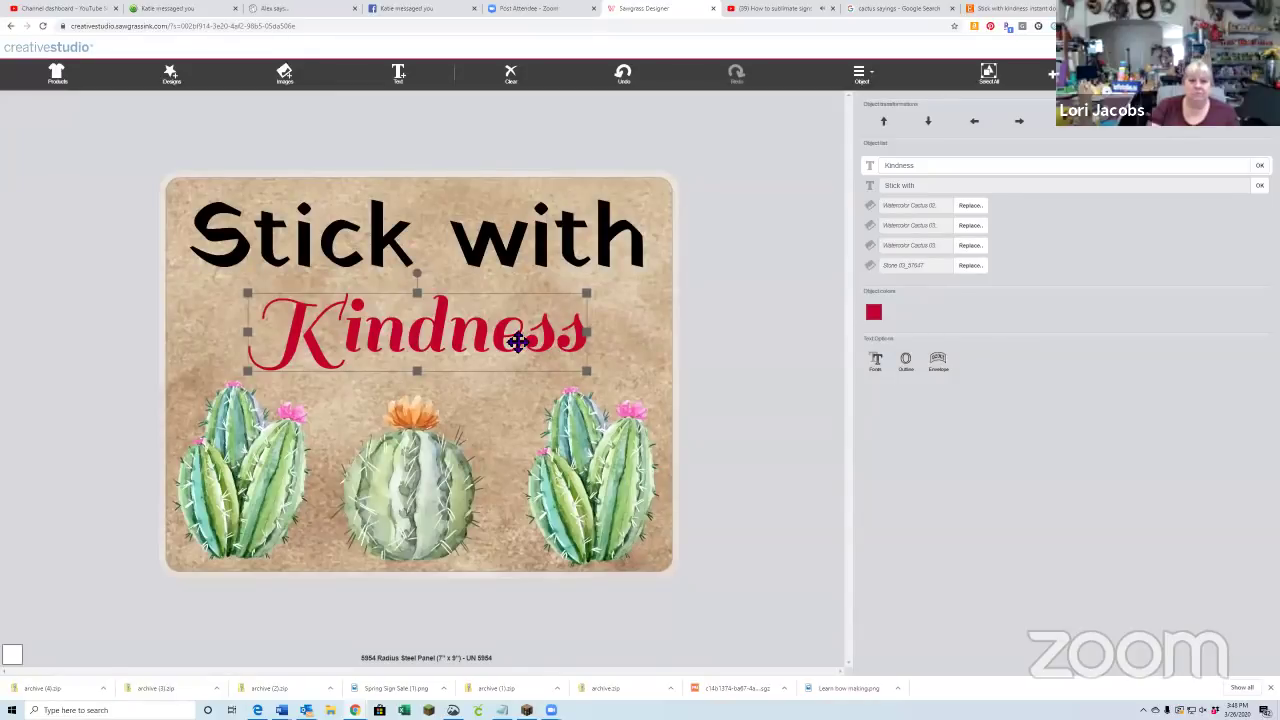
- Recolor the "Kindness" text with the Magenta Rhod Red swatch to match the pink cactus flowers
left_click(877, 318)
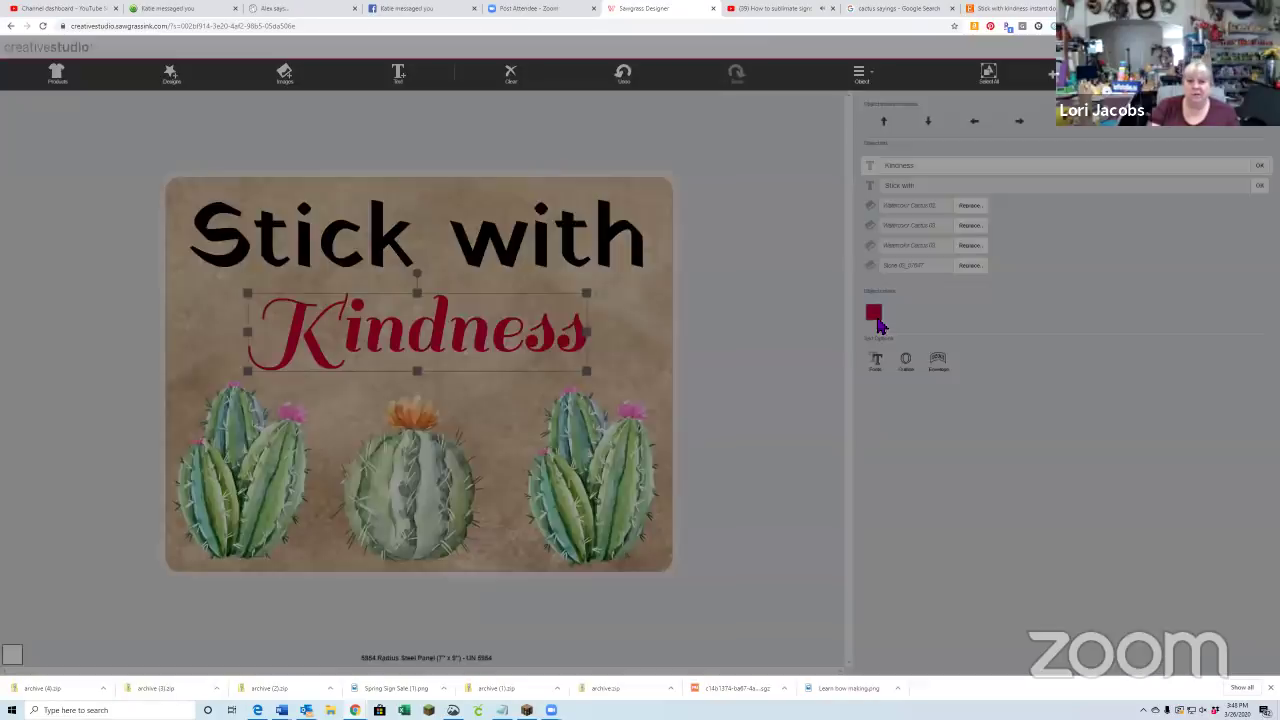
left_click(531, 231)
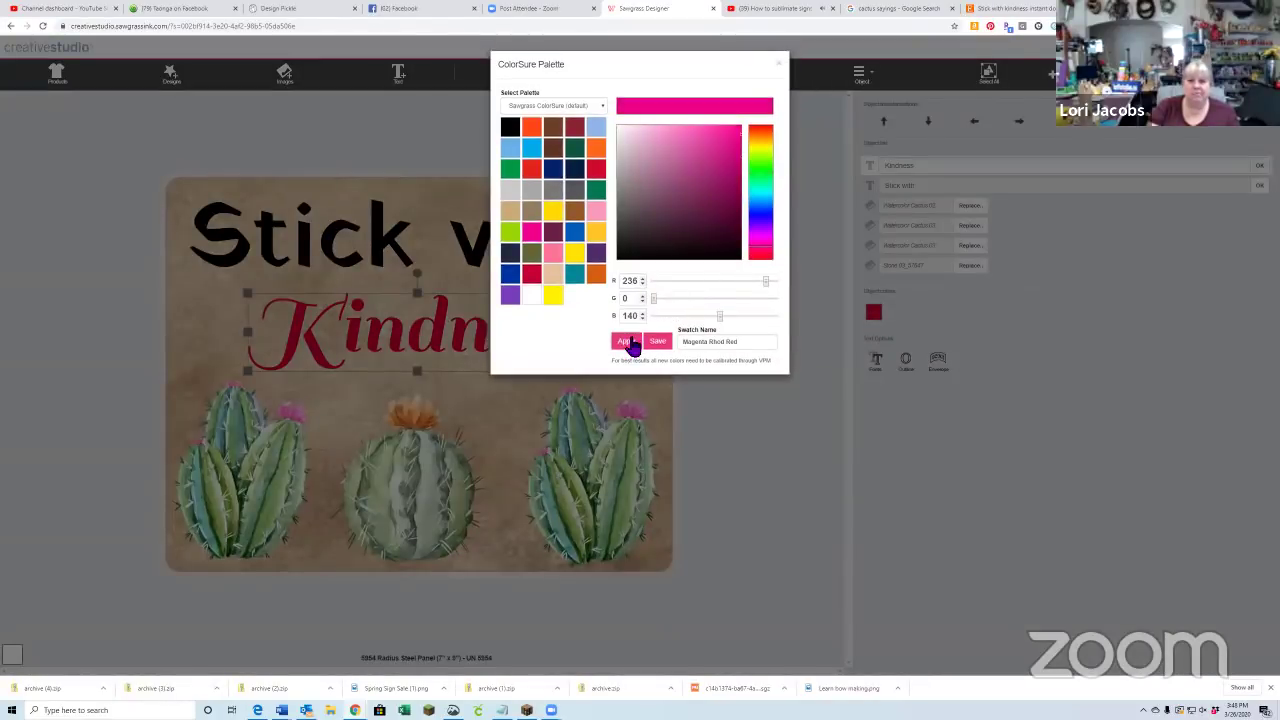
left_click(626, 342)
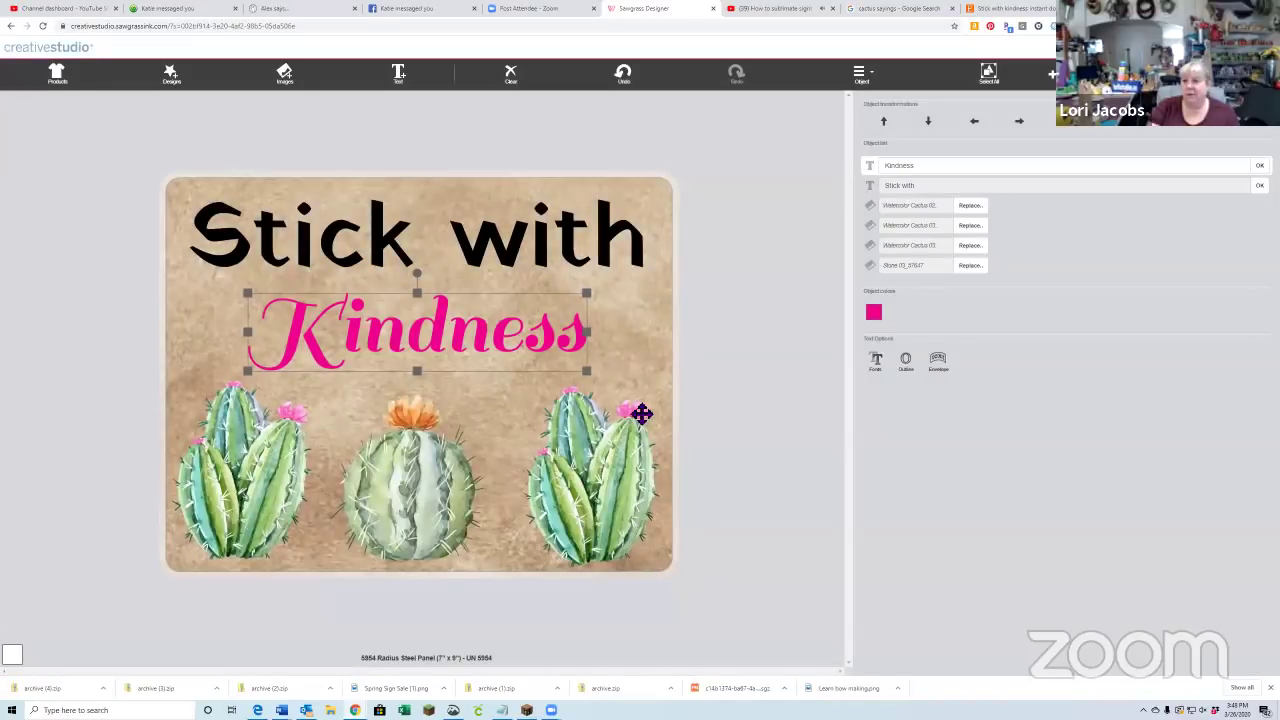
left_click(471, 263)
left_click(514, 340)
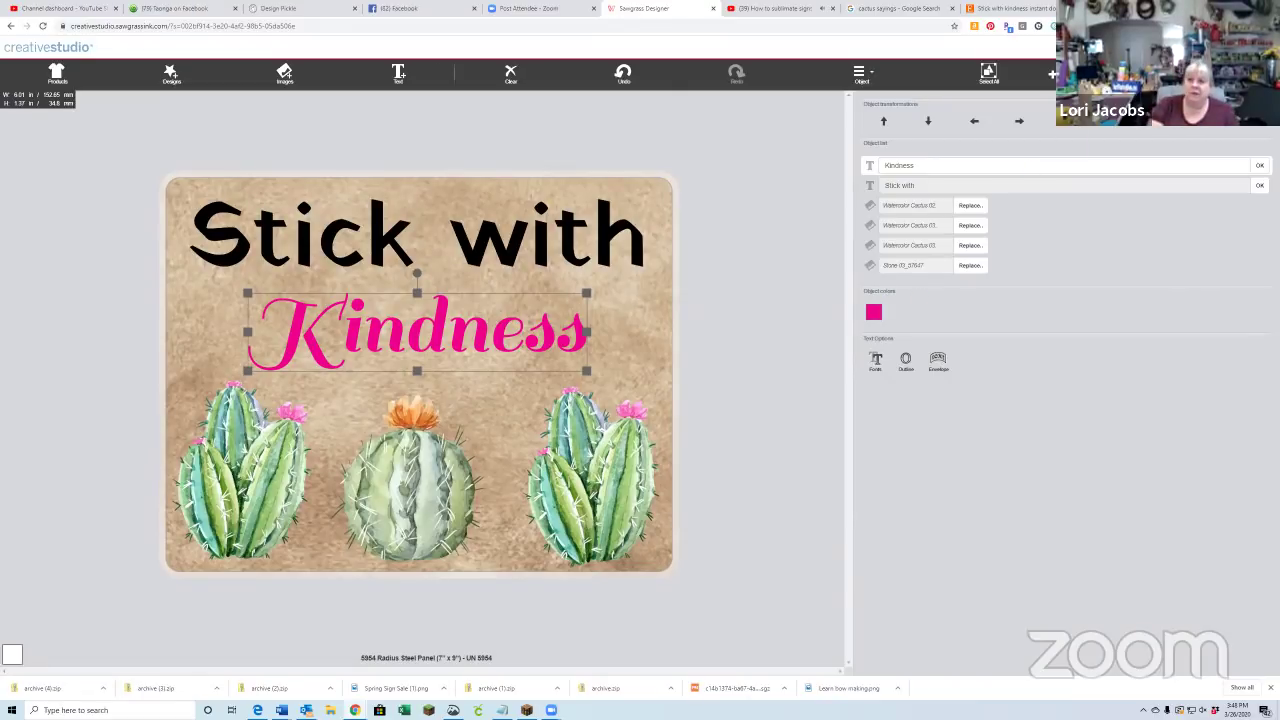
- Save the design to My Designs (Editable) under the filename "stickwithkindness"
key("ctrl+s")
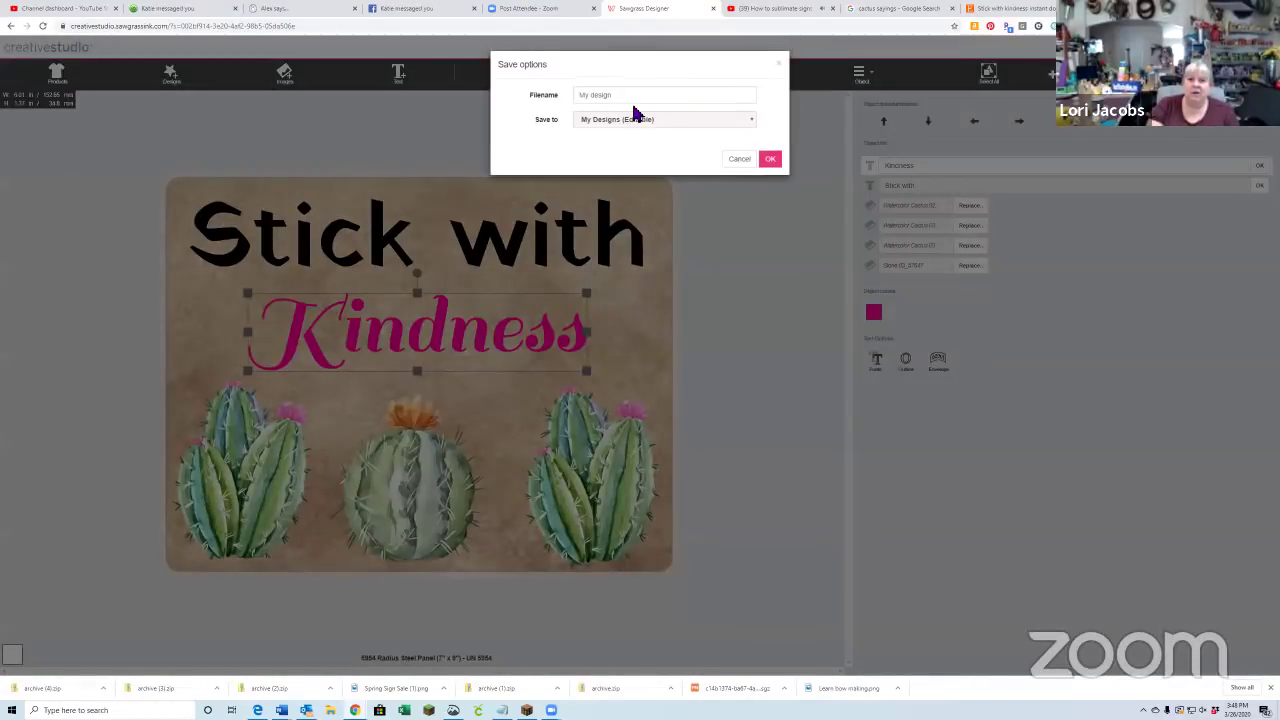
type("St")
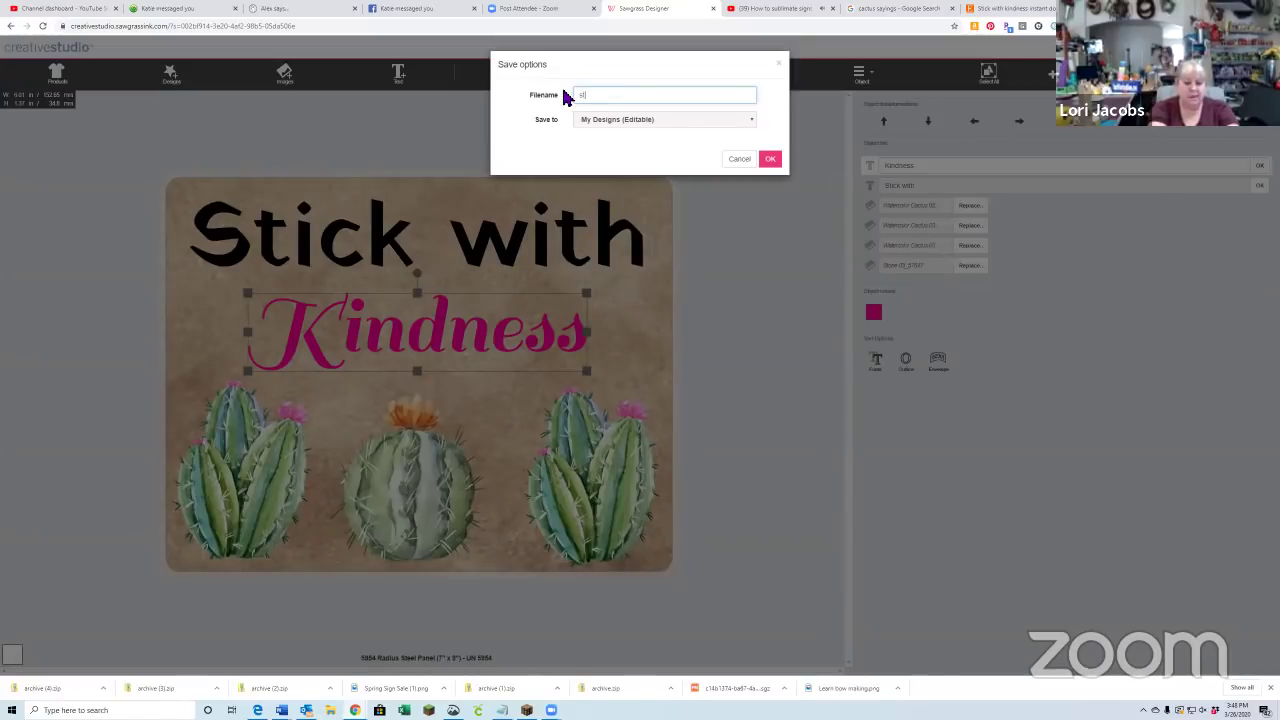
type("ickwithkindness")
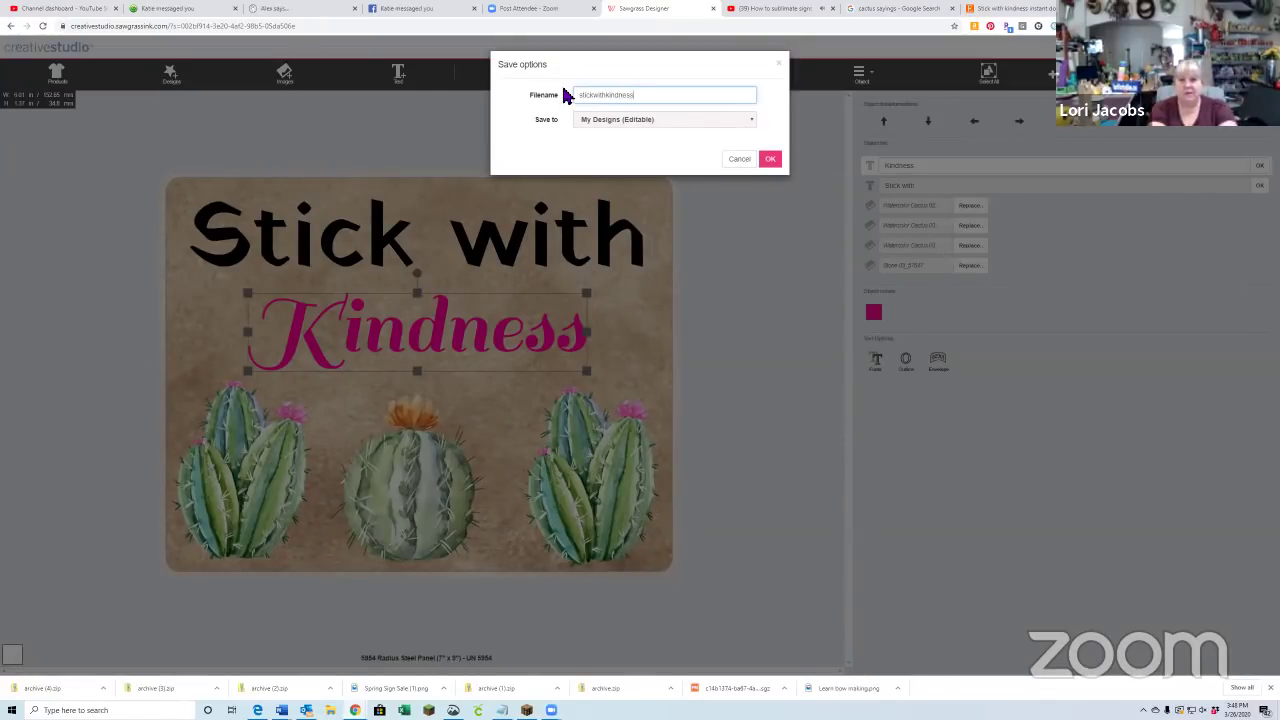
key("Return")
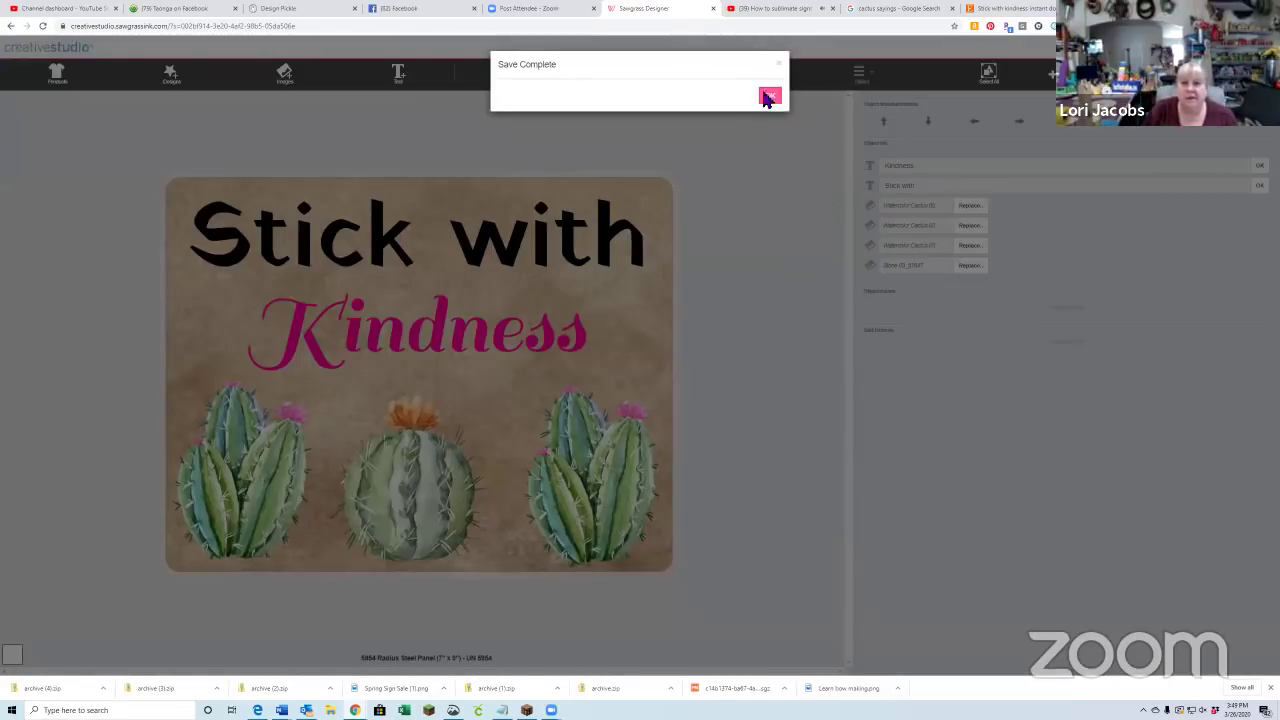
left_click(769, 95)
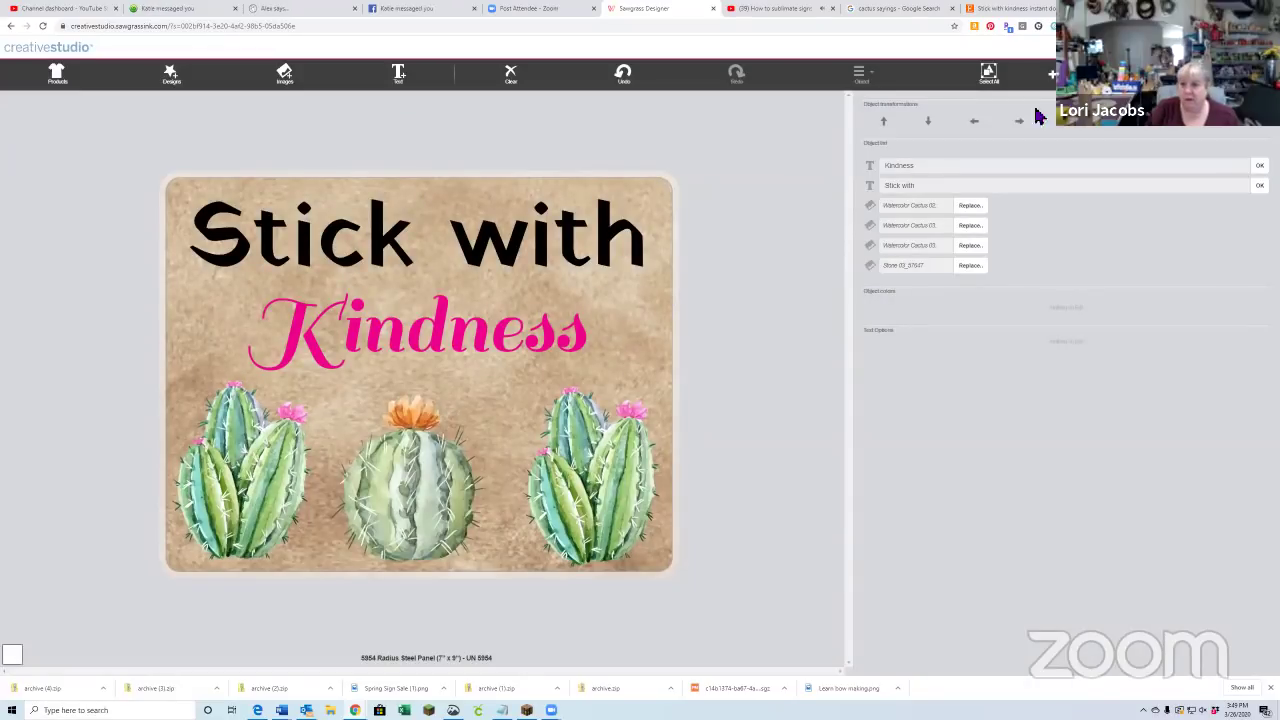
- Try to create a one-copy print file named "Stick with kindness" with the product bleed line, declining to overwrite the existing file
left_click(1165, 73)
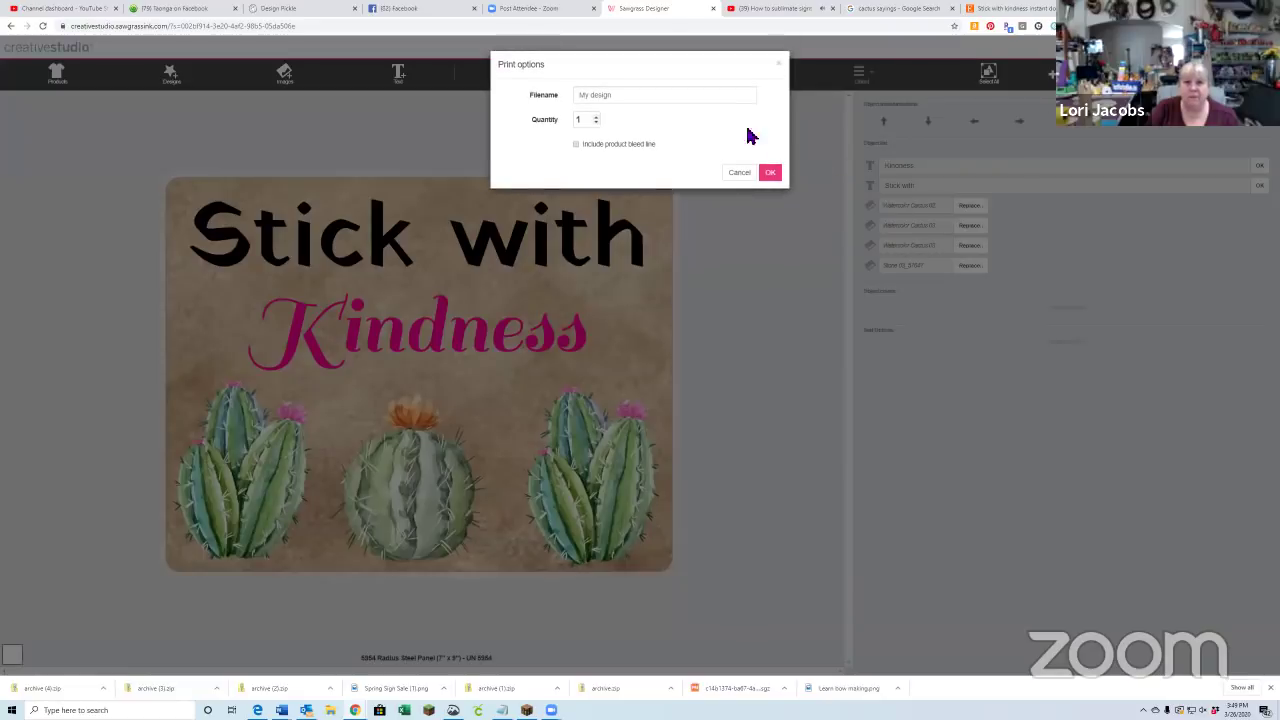
left_click_drag(637, 101, 561, 119)
type("Stick with")
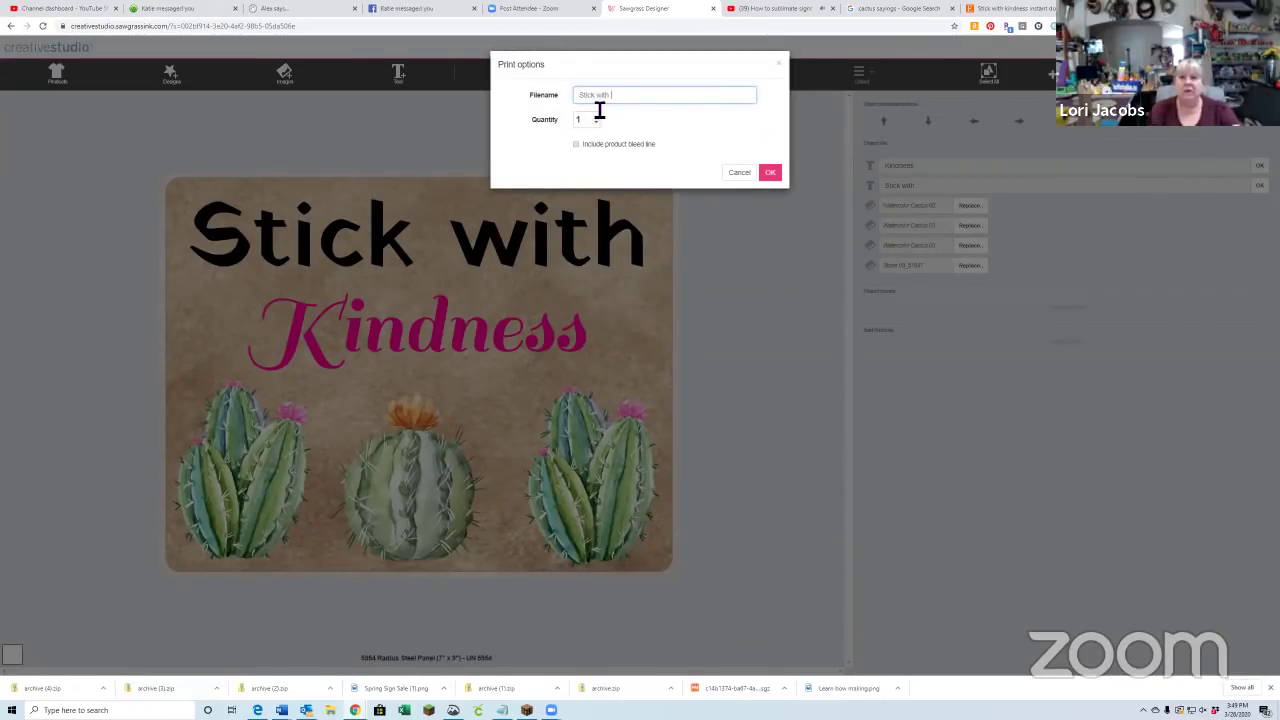
type("kindness")
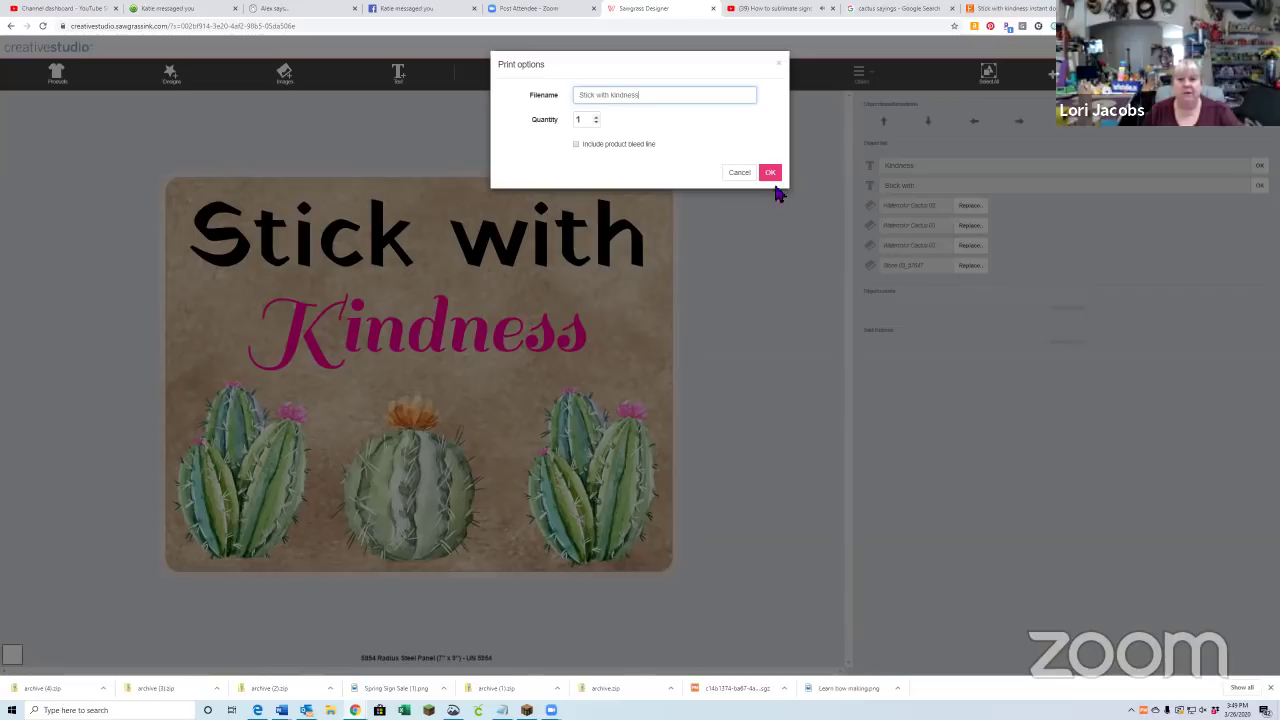
left_click(576, 145)
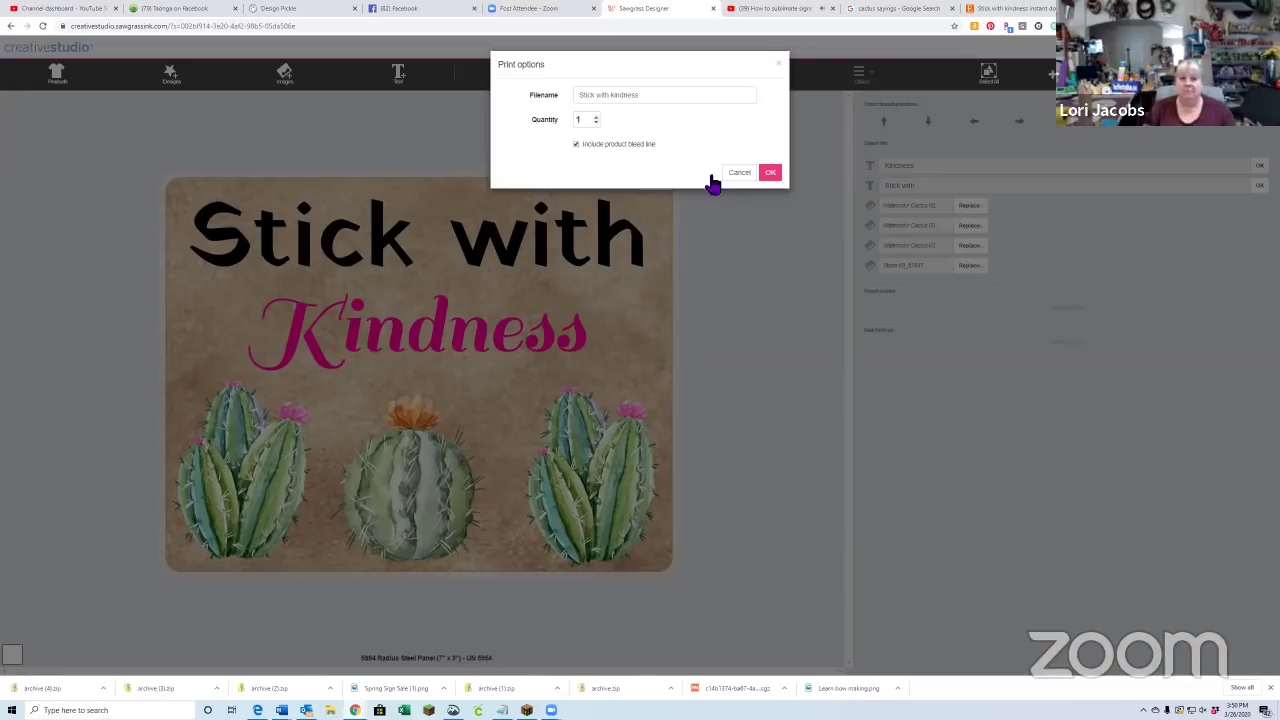
left_click(772, 174)
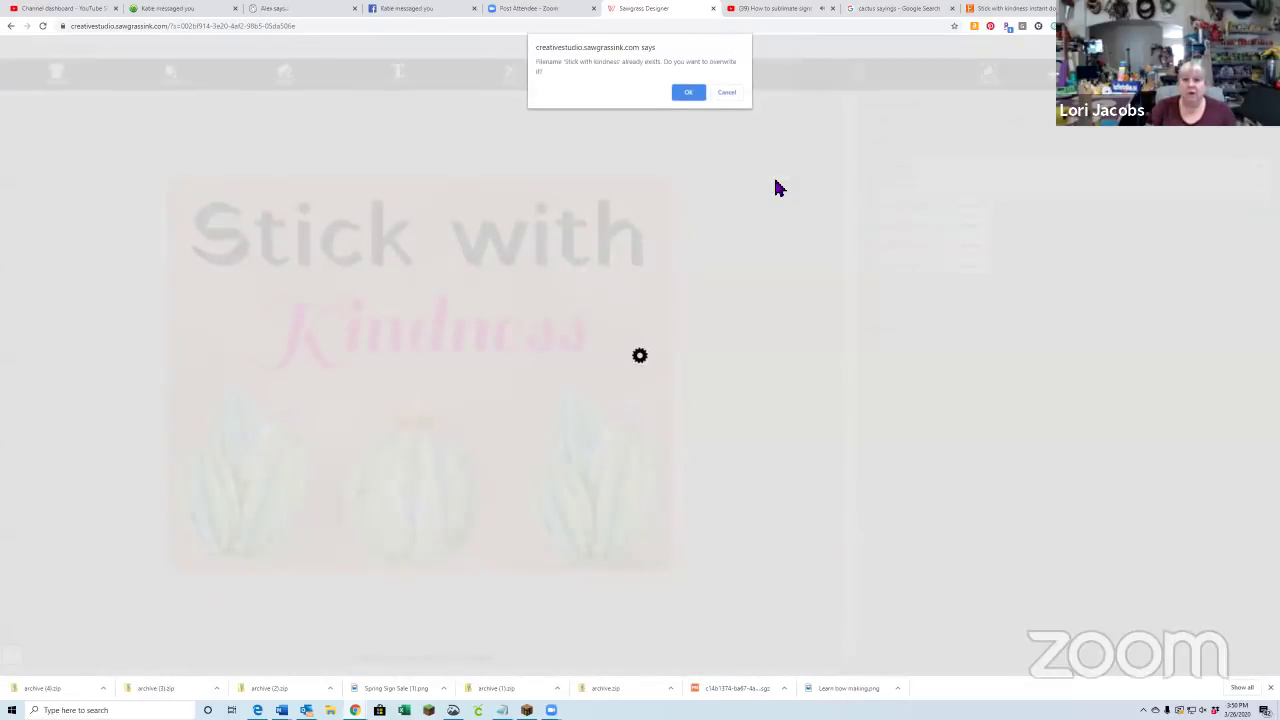
left_click(728, 93)
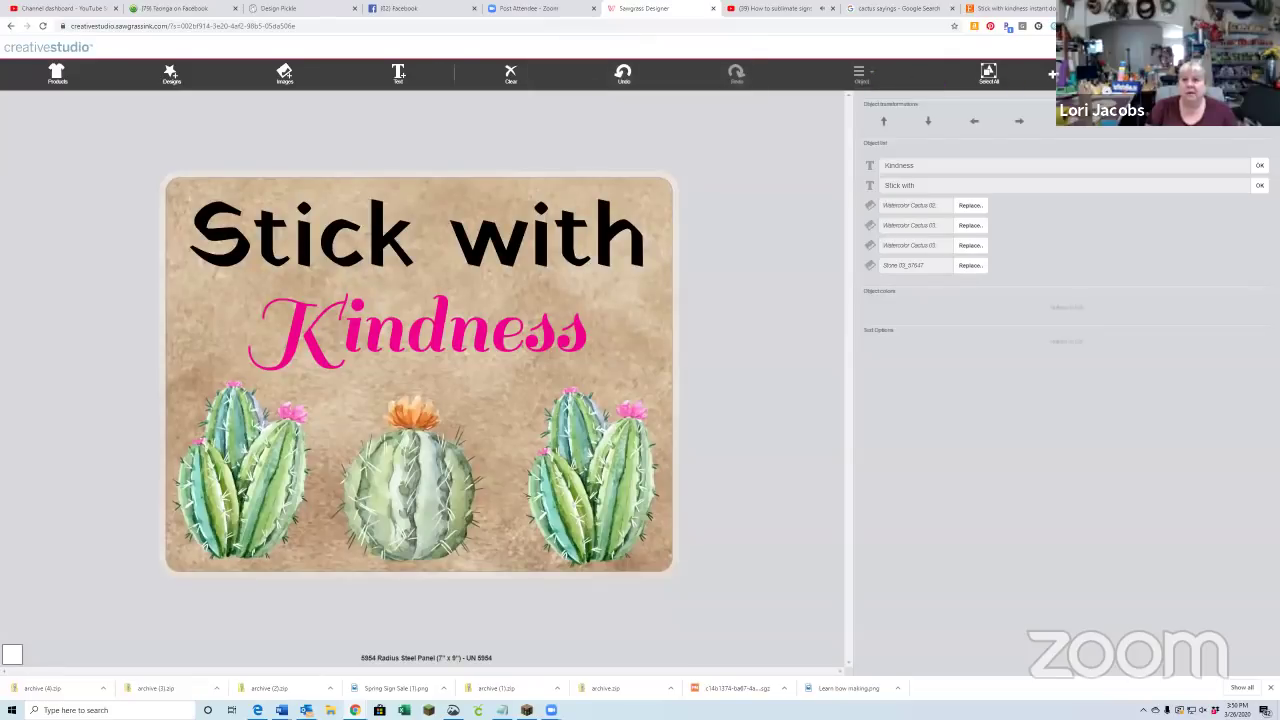
- Create a print file named "stickwithkindness2" and print the mirrored design in high quality from Print Manager on the Sawgrass SG800
type("stickwithkindness")
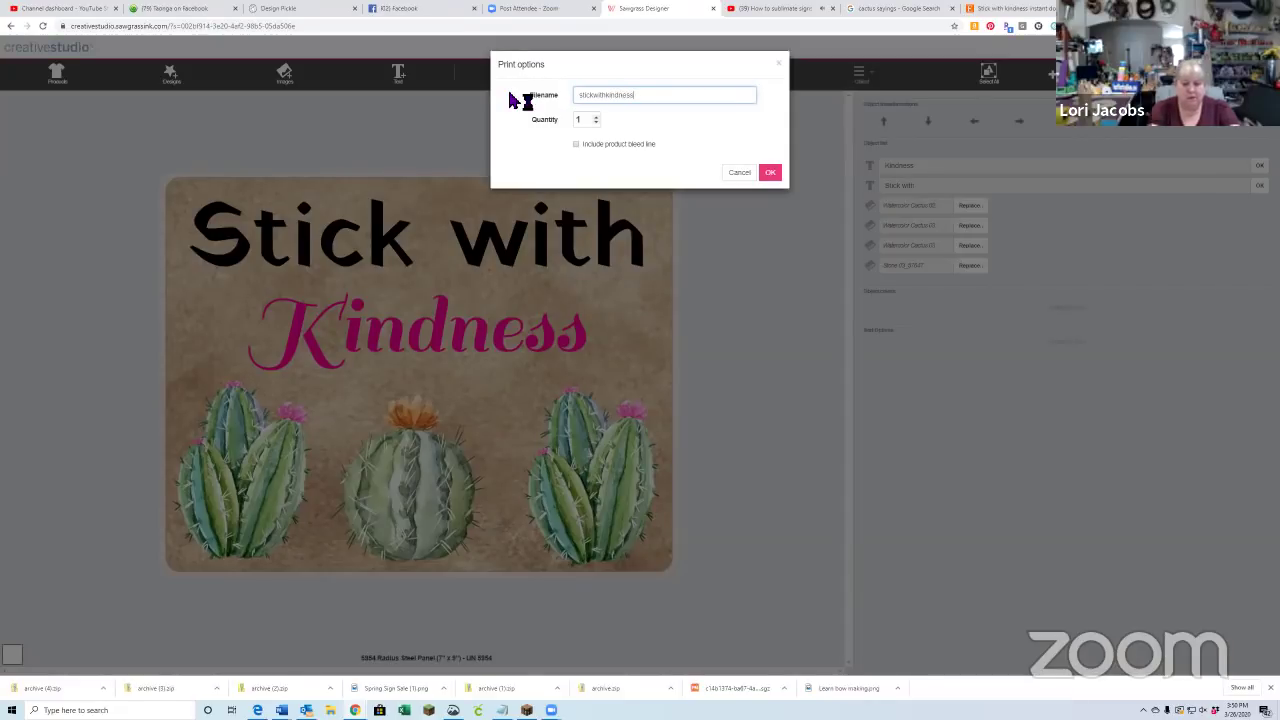
key("Return")
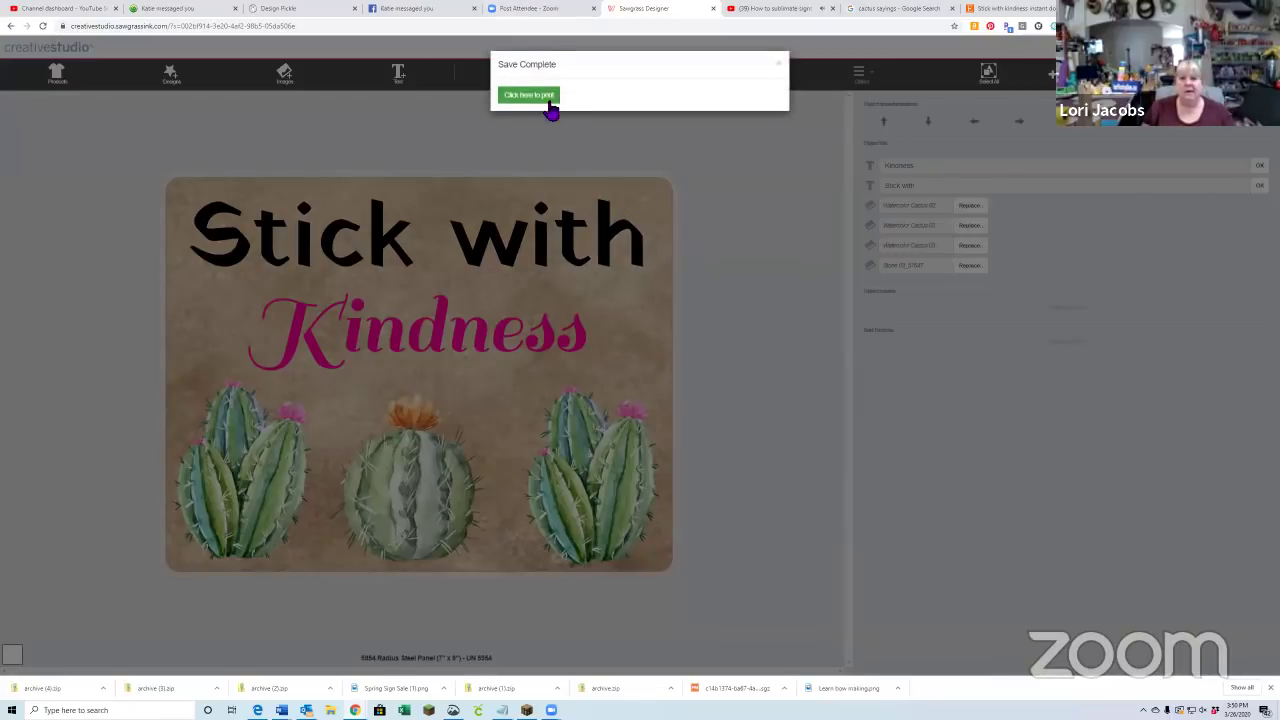
left_click(548, 103)
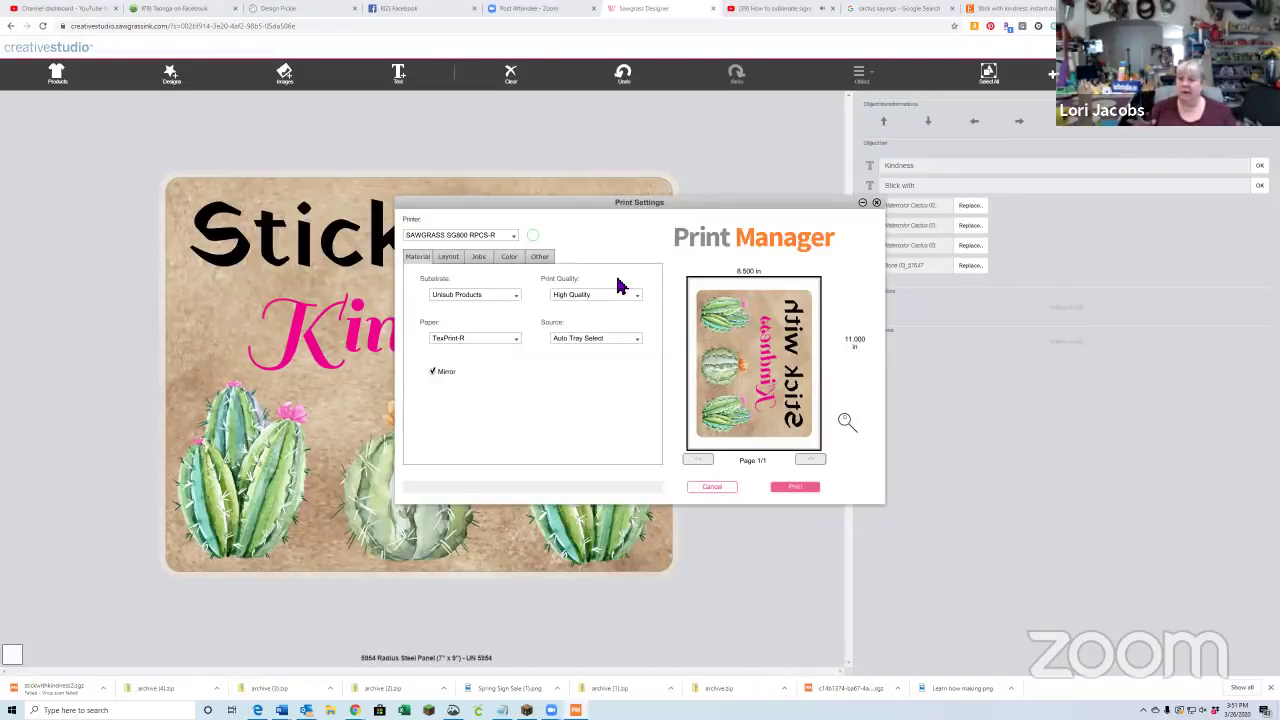
left_click(804, 491)
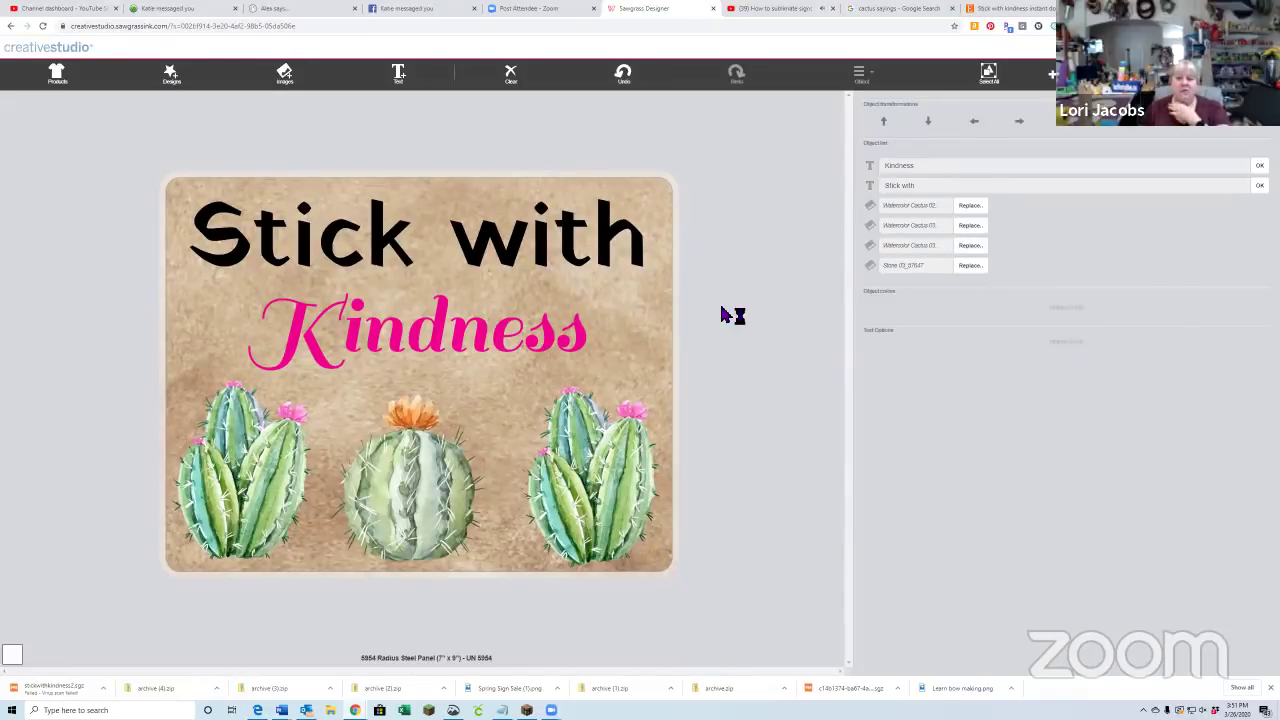
- Clear the whole cactus design from the radius steel panel
left_click(512, 75)
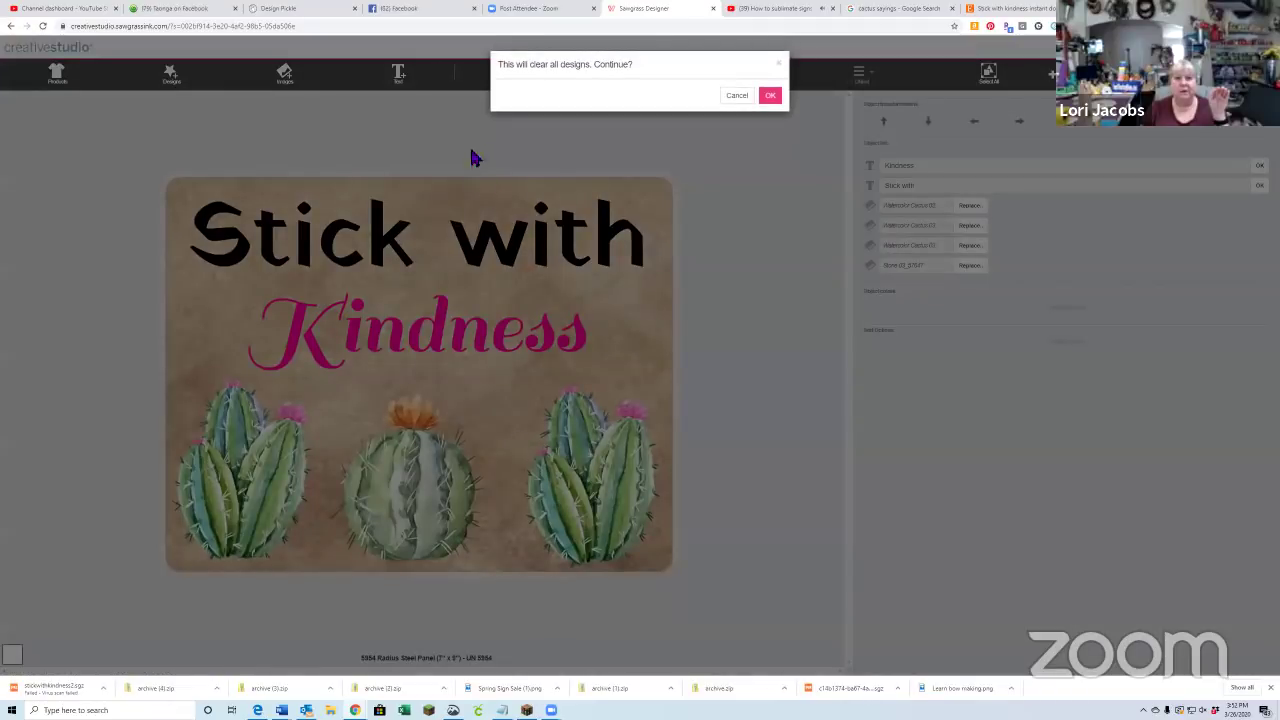
left_click(740, 97)
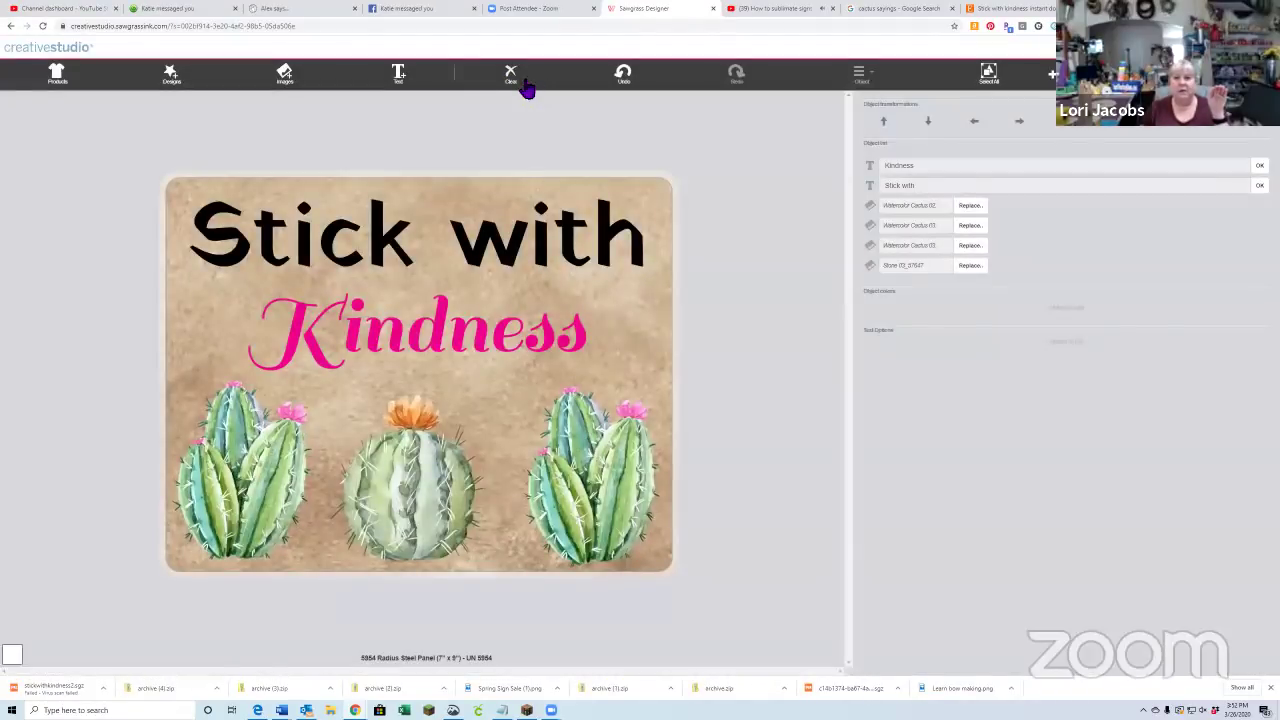
left_click(519, 87)
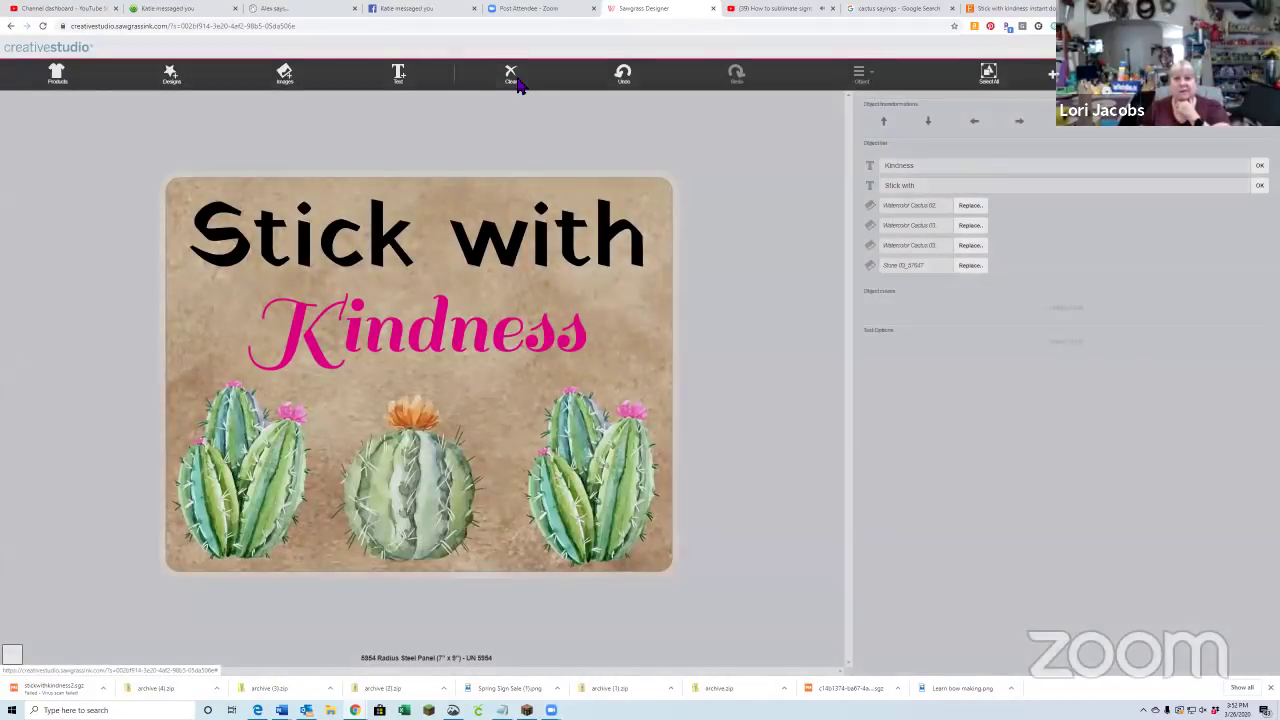
left_click(771, 97)
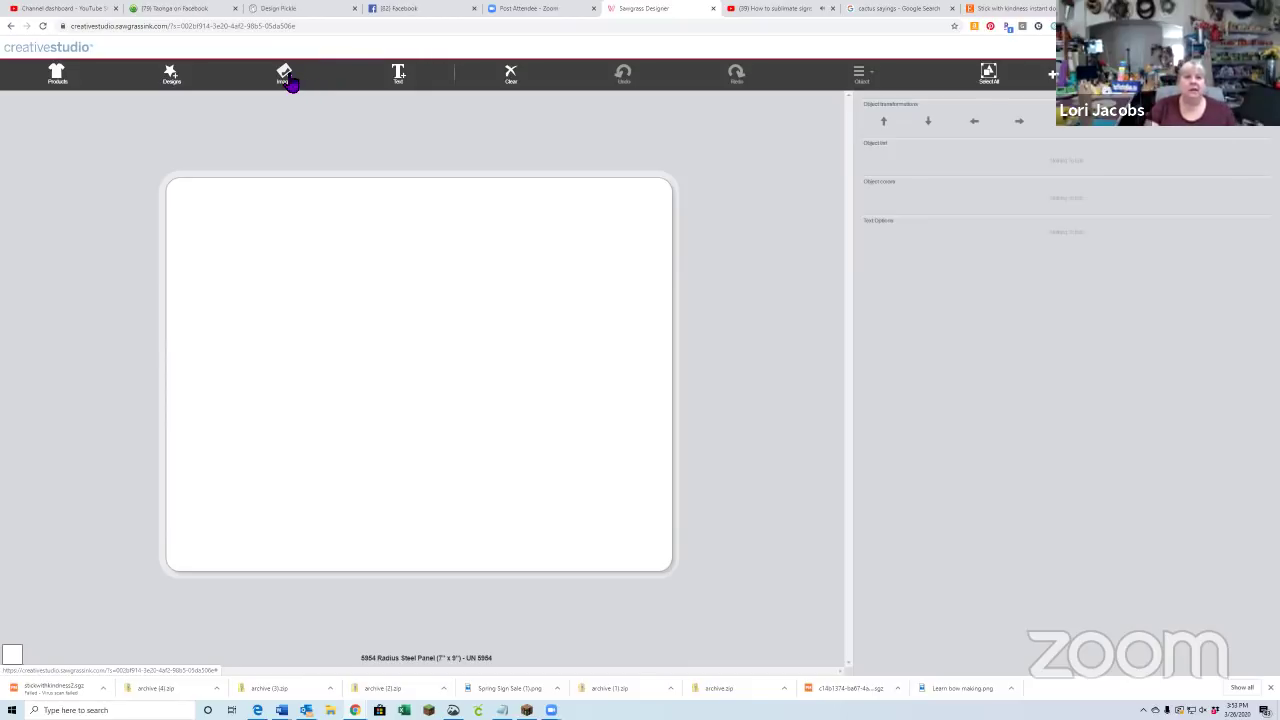
- Start a new image upload named "sunflower" and open the file selection for it
left_click(287, 80)
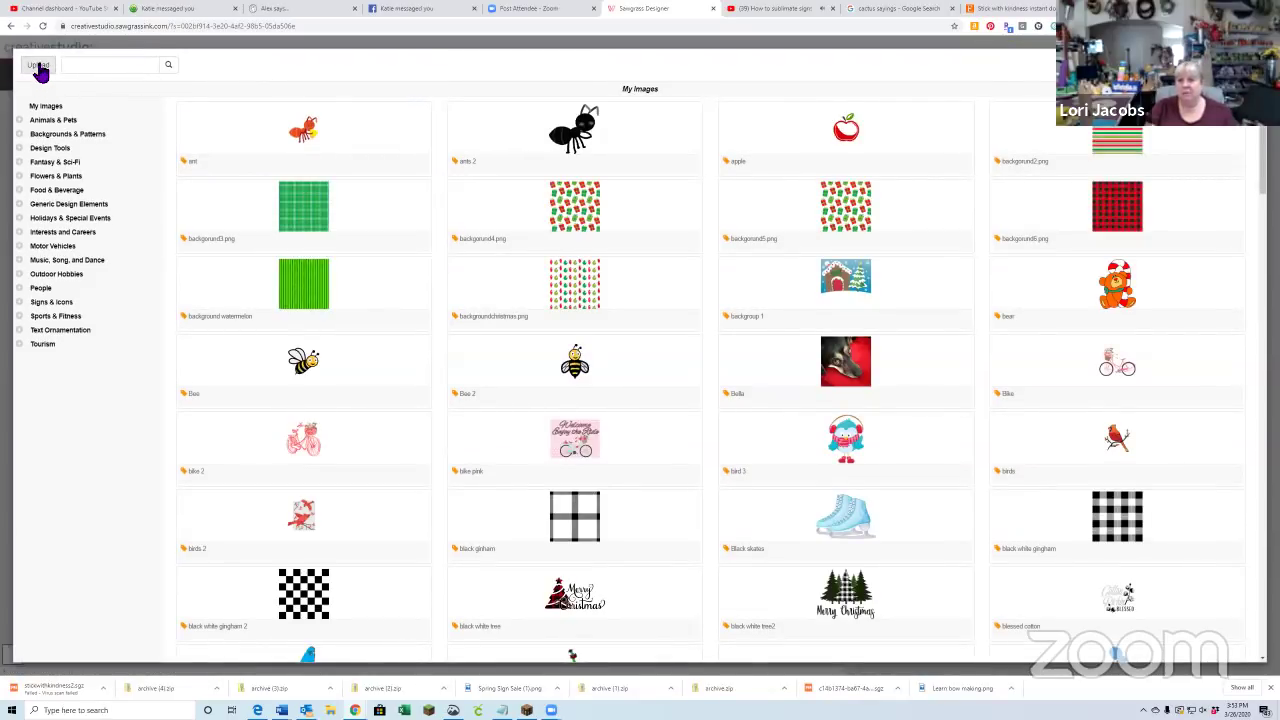
left_click(38, 66)
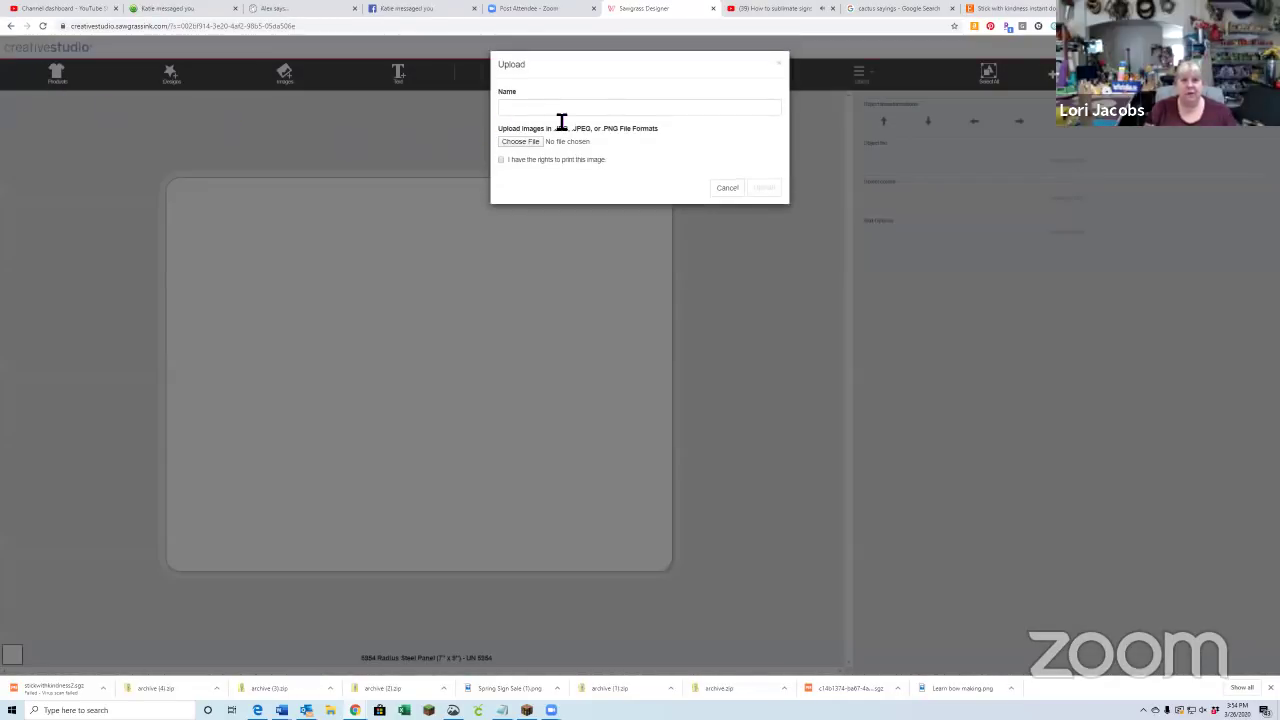
left_click(563, 116)
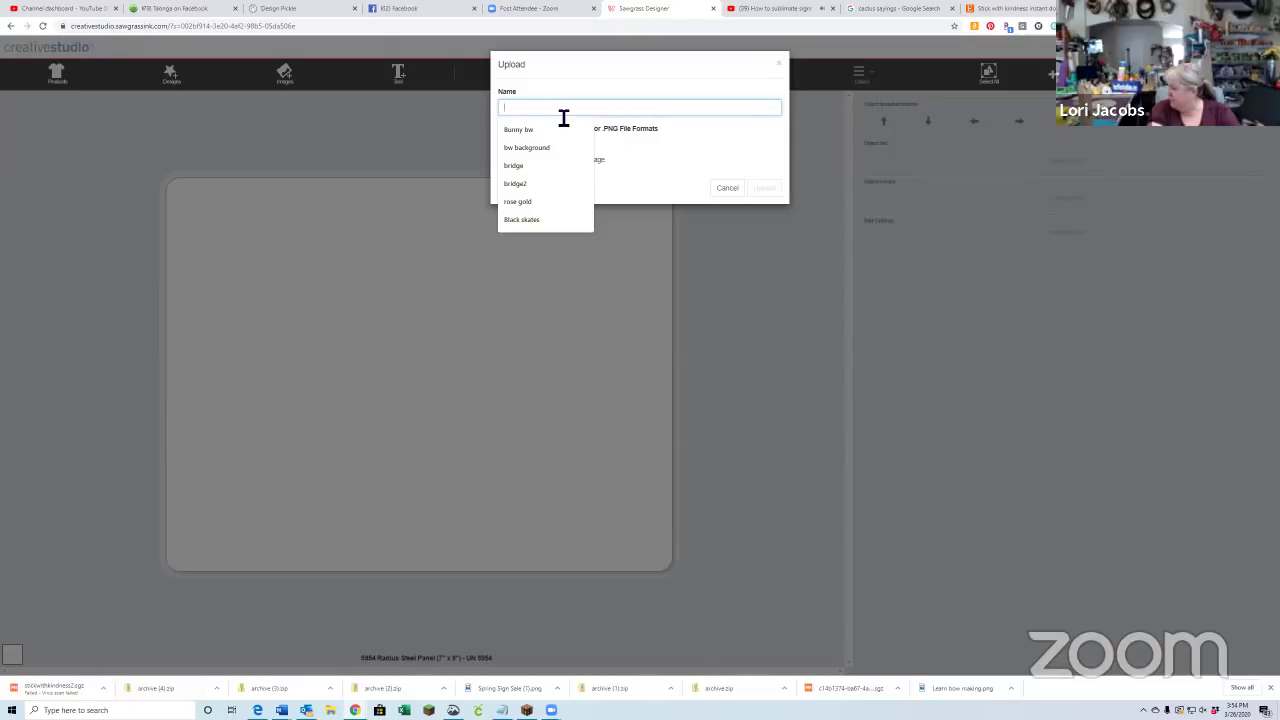
type("sunflower")
left_click(522, 140)
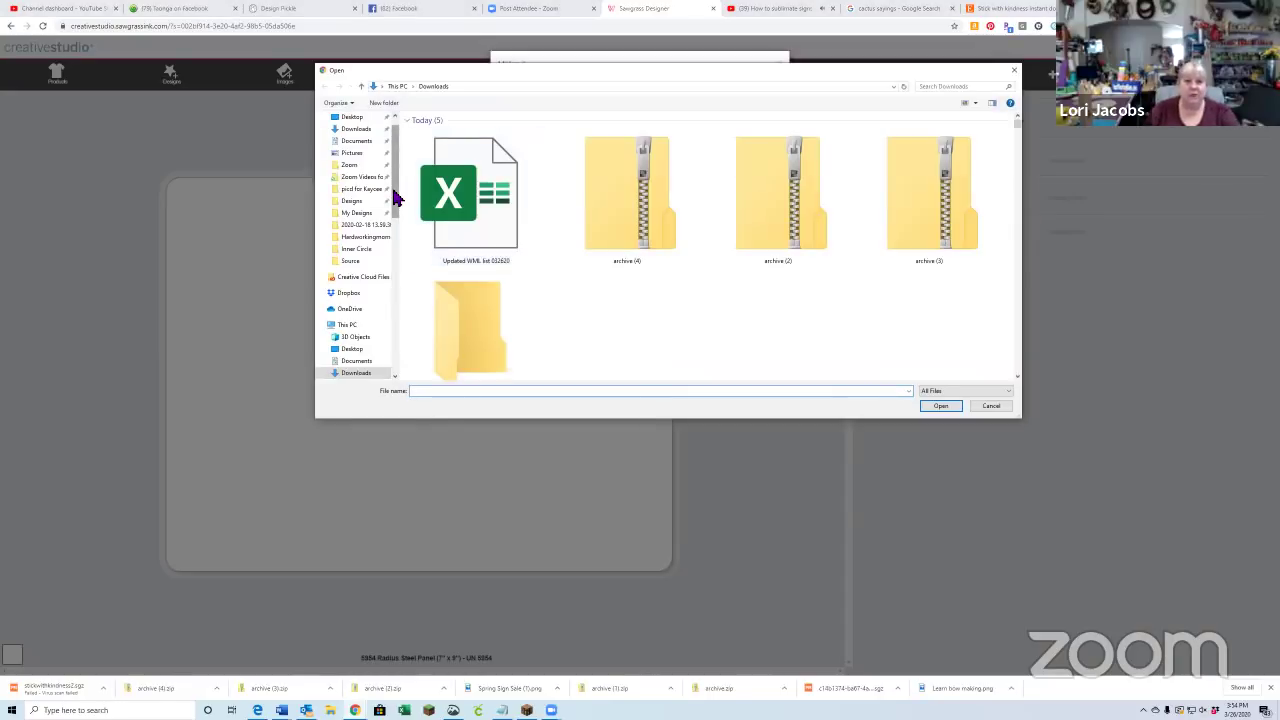
- Choose the 635273_3 sunflower wreath file from the My Designs folder, confirm the printing rights and upload it
scroll(394, 157, "up", 2)
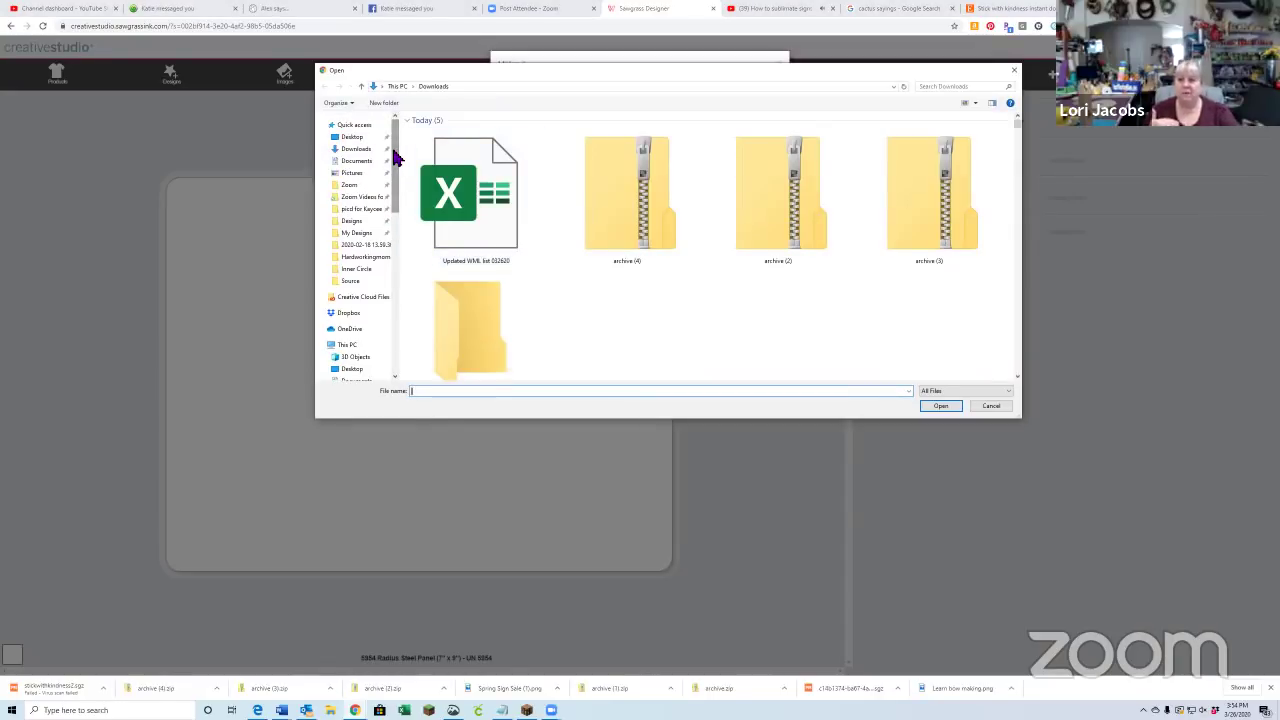
left_click(356, 232)
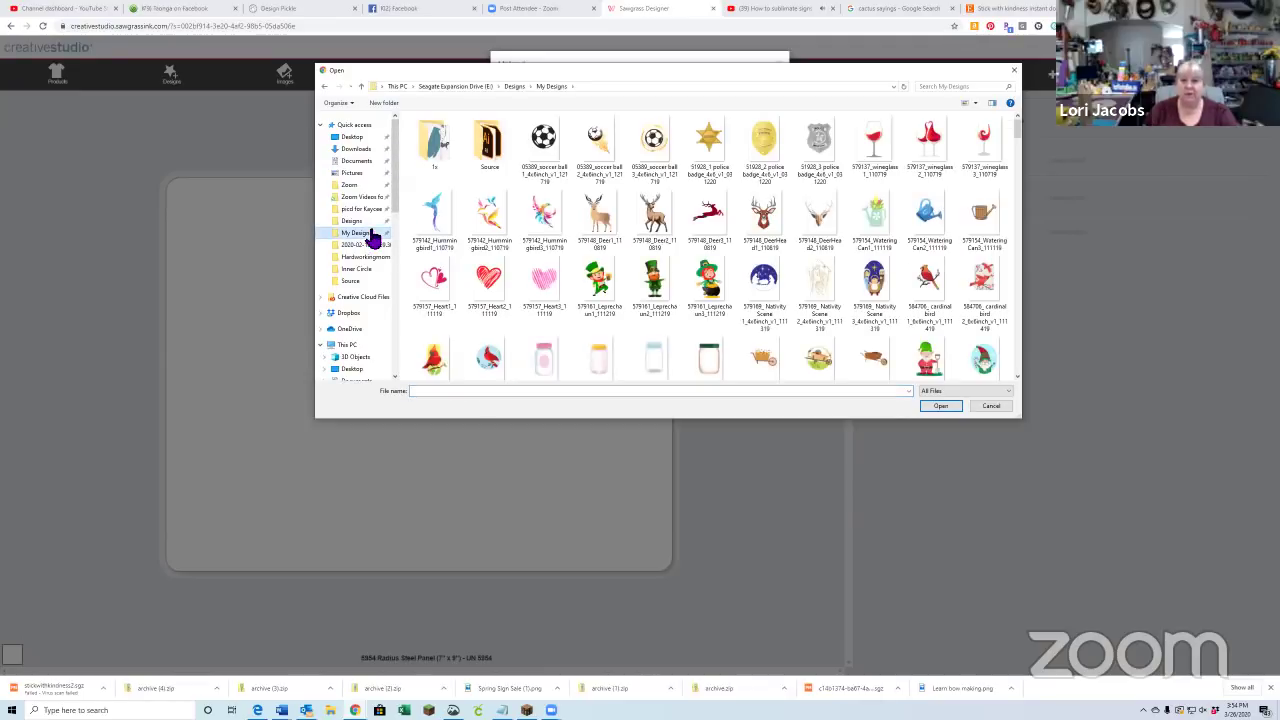
scroll(660, 277, "down", 5)
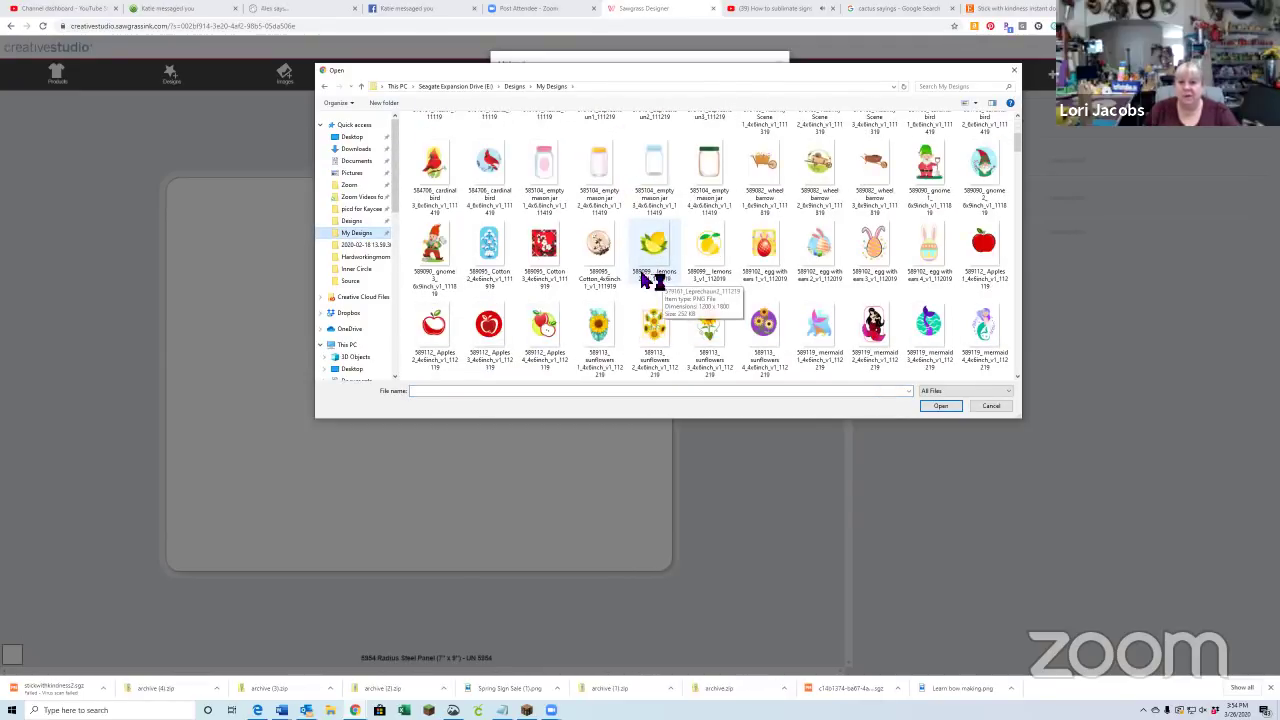
scroll(629, 286, "down", 2)
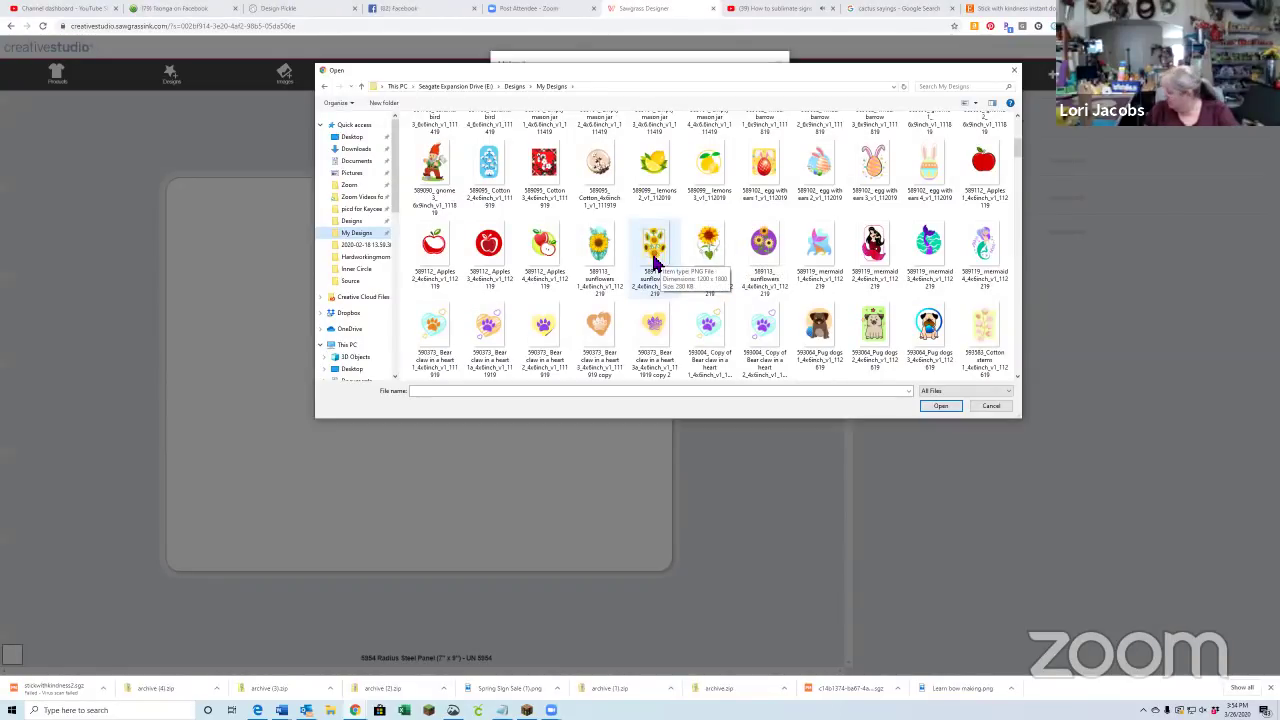
scroll(650, 270, "down", 8)
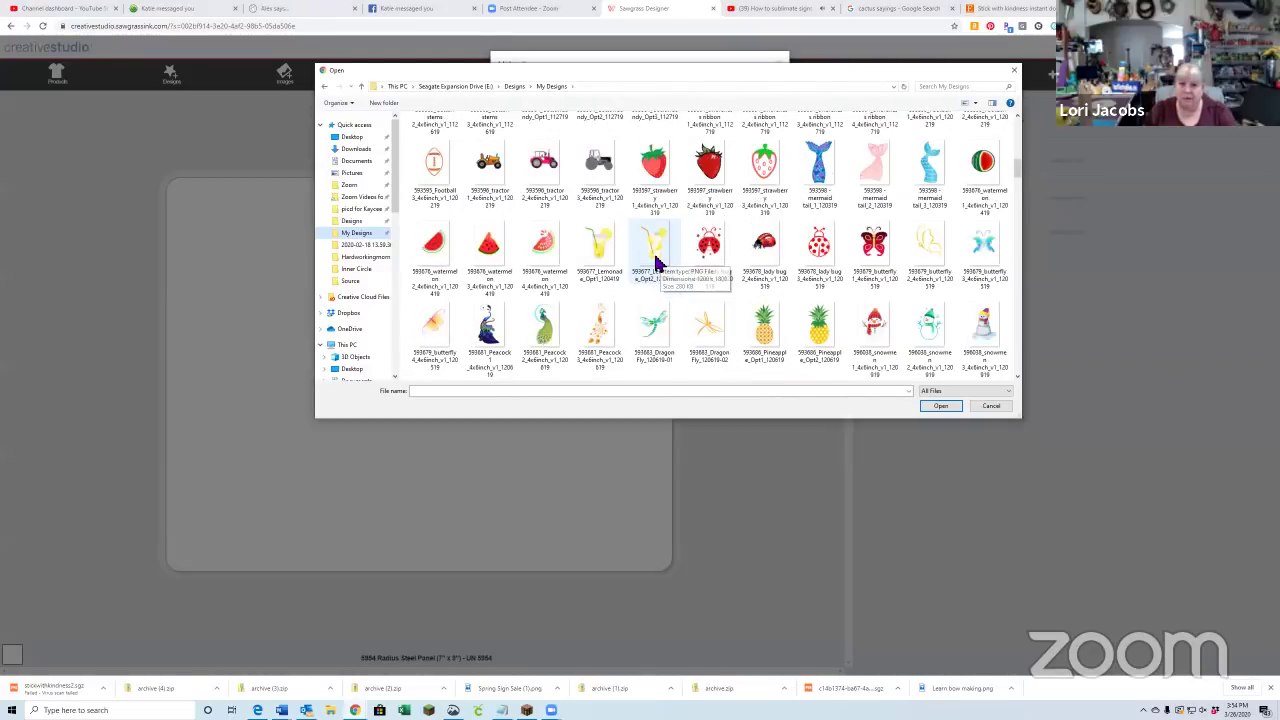
scroll(628, 285, "down", 10)
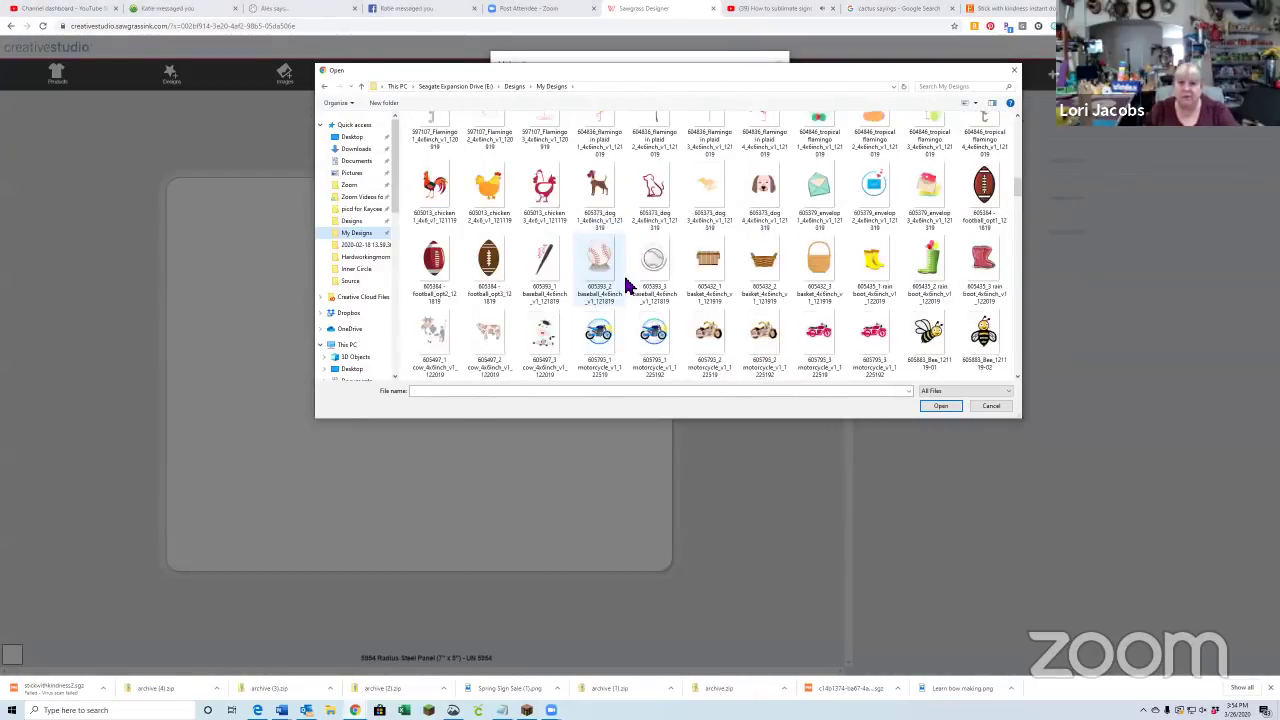
scroll(628, 285, "down", 10)
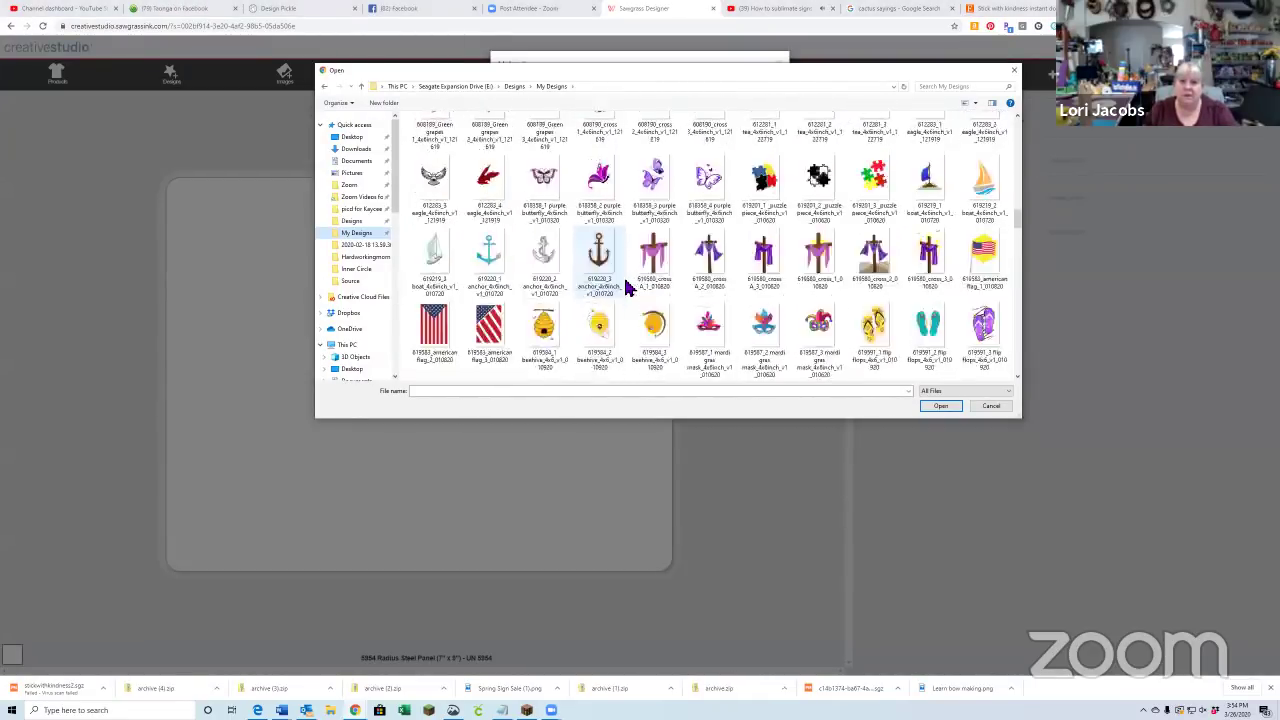
scroll(626, 286, "down", 8)
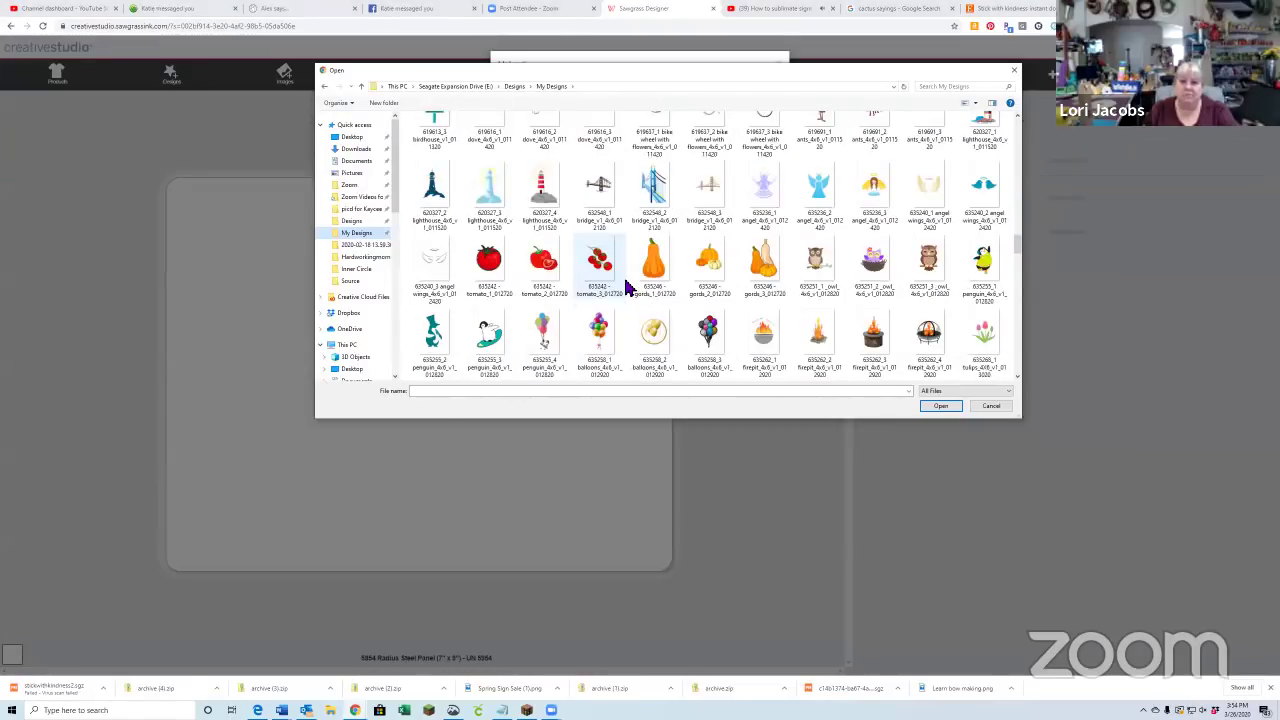
scroll(626, 286, "down", 2)
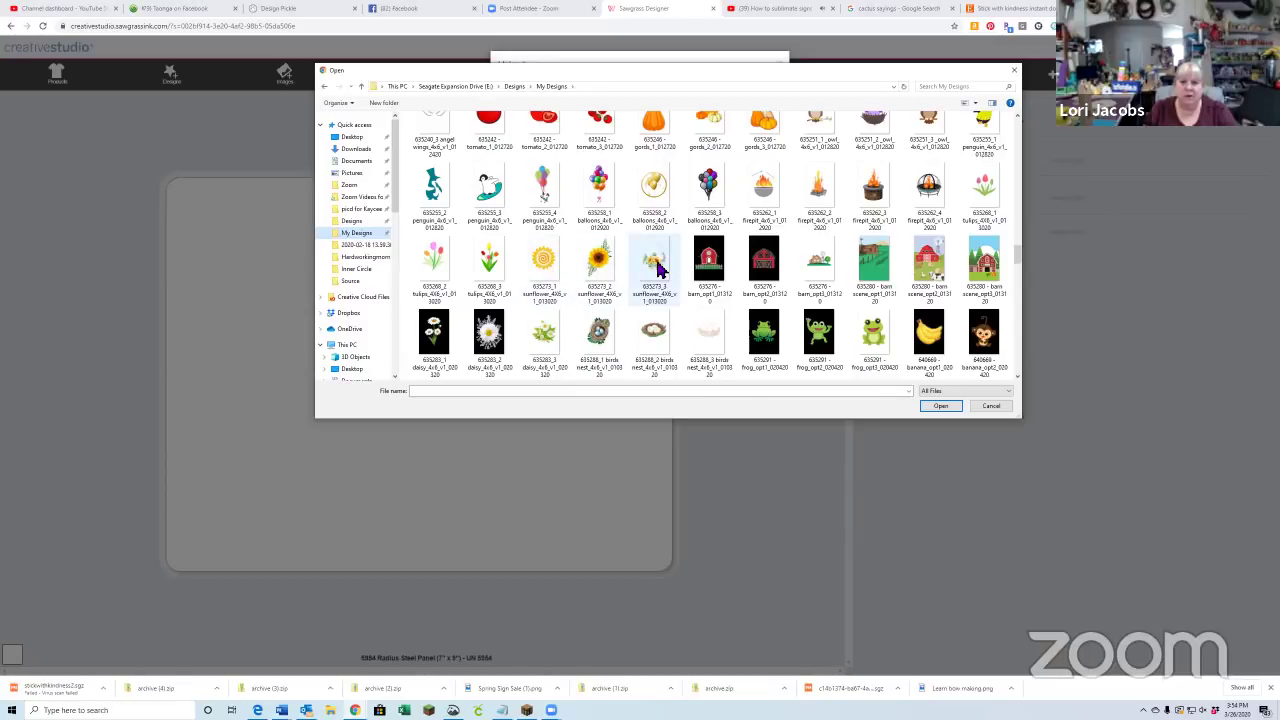
double_click(655, 266)
left_click(502, 161)
left_click(762, 190)
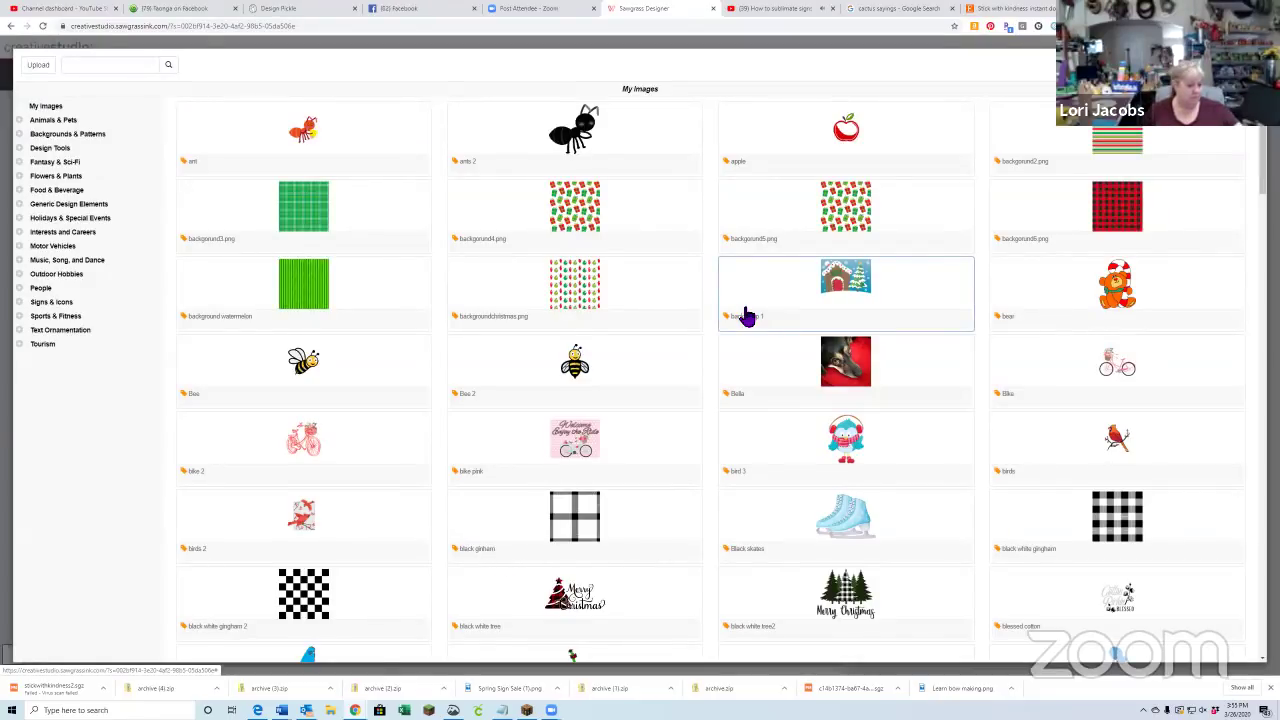
- Find the "sunflower" image among My Images and place it on the radius steel panel
scroll(697, 385, "down", 3)
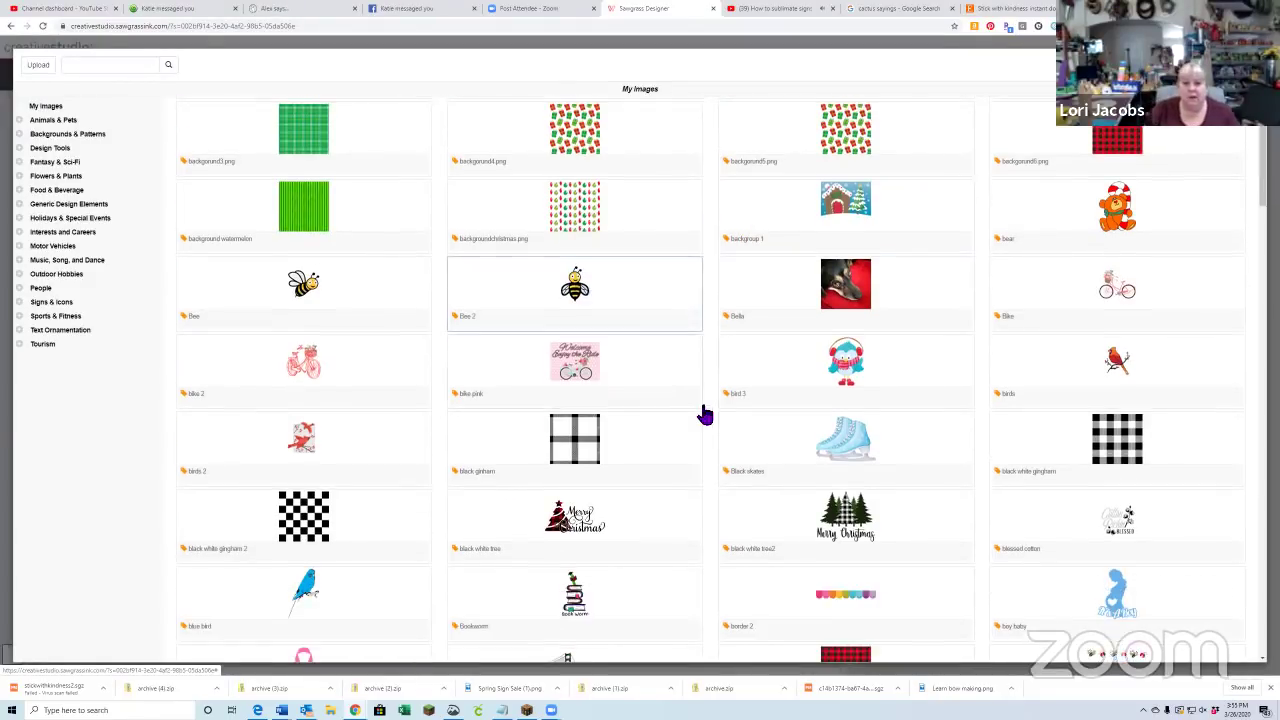
scroll(705, 415, "down", 10)
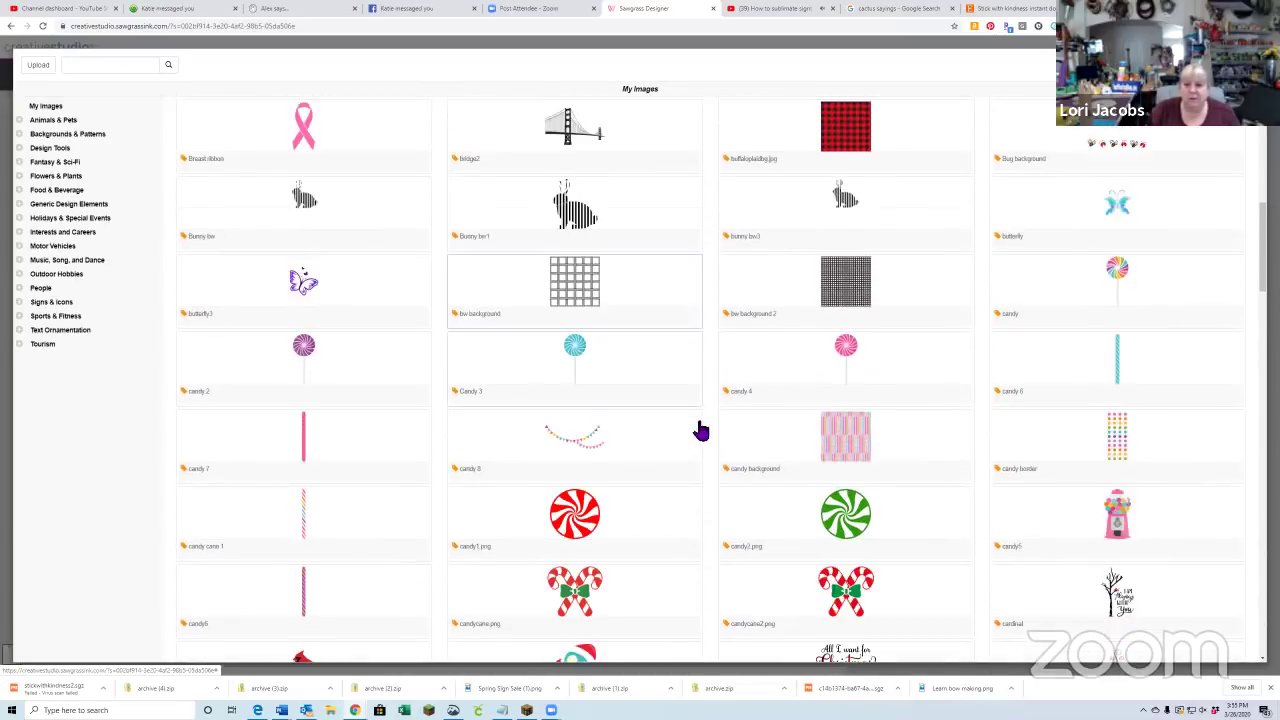
scroll(700, 490, "down", 12)
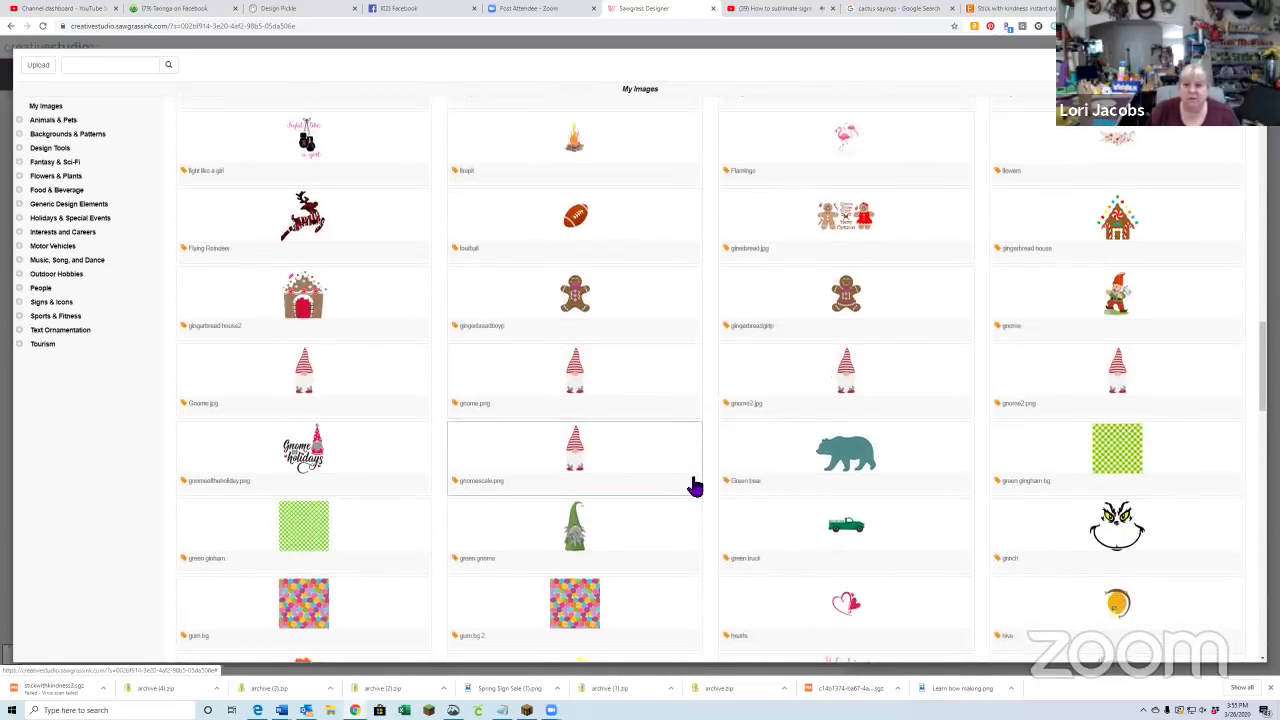
scroll(693, 485, "down", 13)
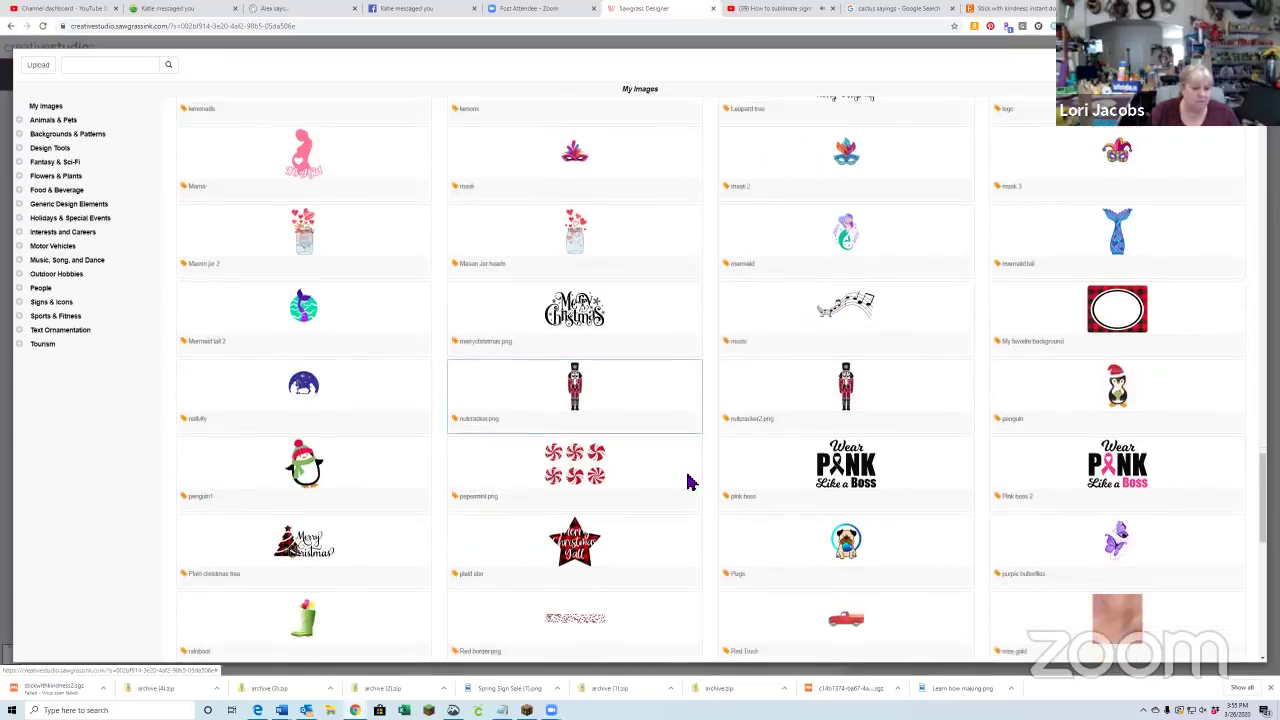
scroll(689, 480, "down", 3)
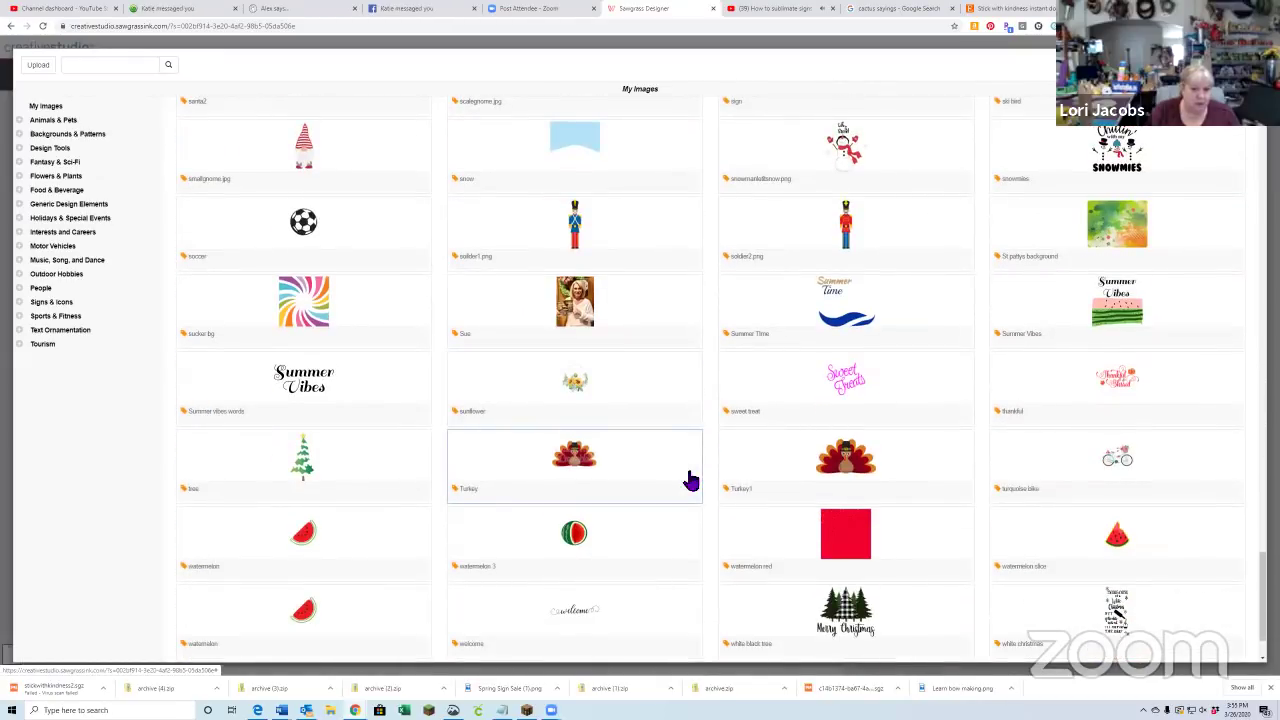
left_click(580, 376)
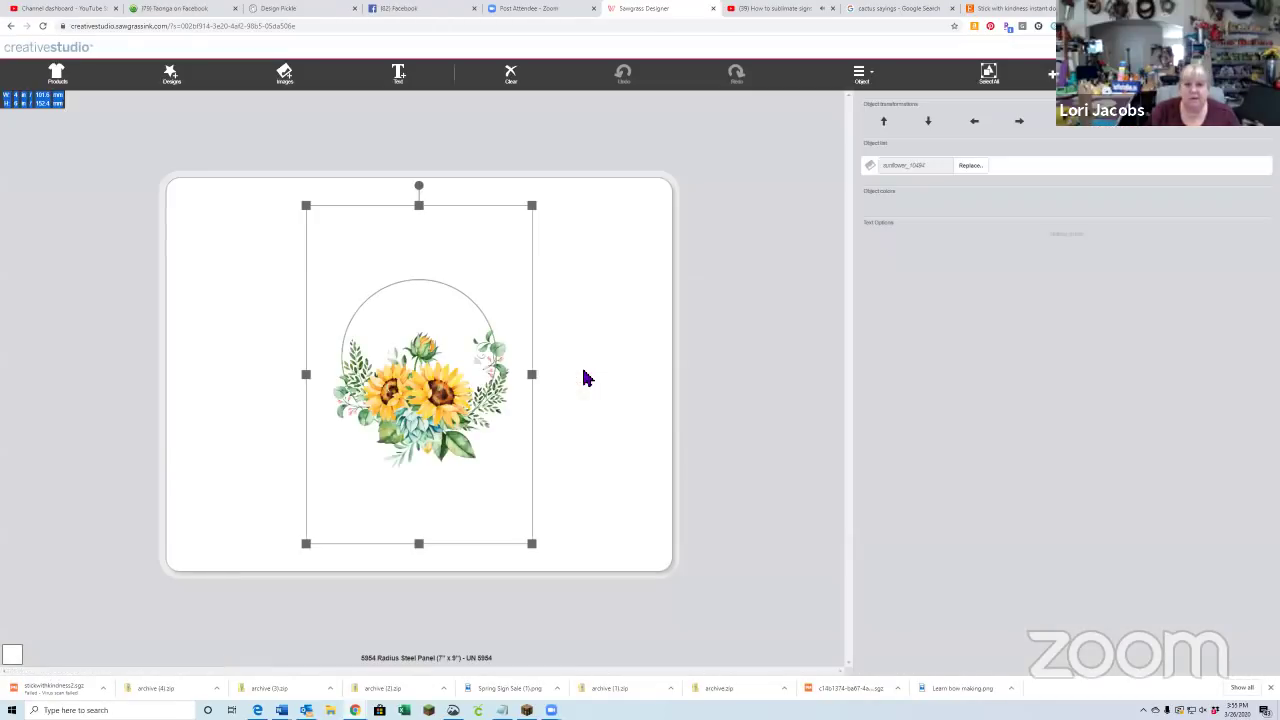
- Enlarge the sunflower wreath and stretch it sideways to about 7.62 in wide by 9.66 in high on the panel
left_click_drag(472, 474, 346, 408)
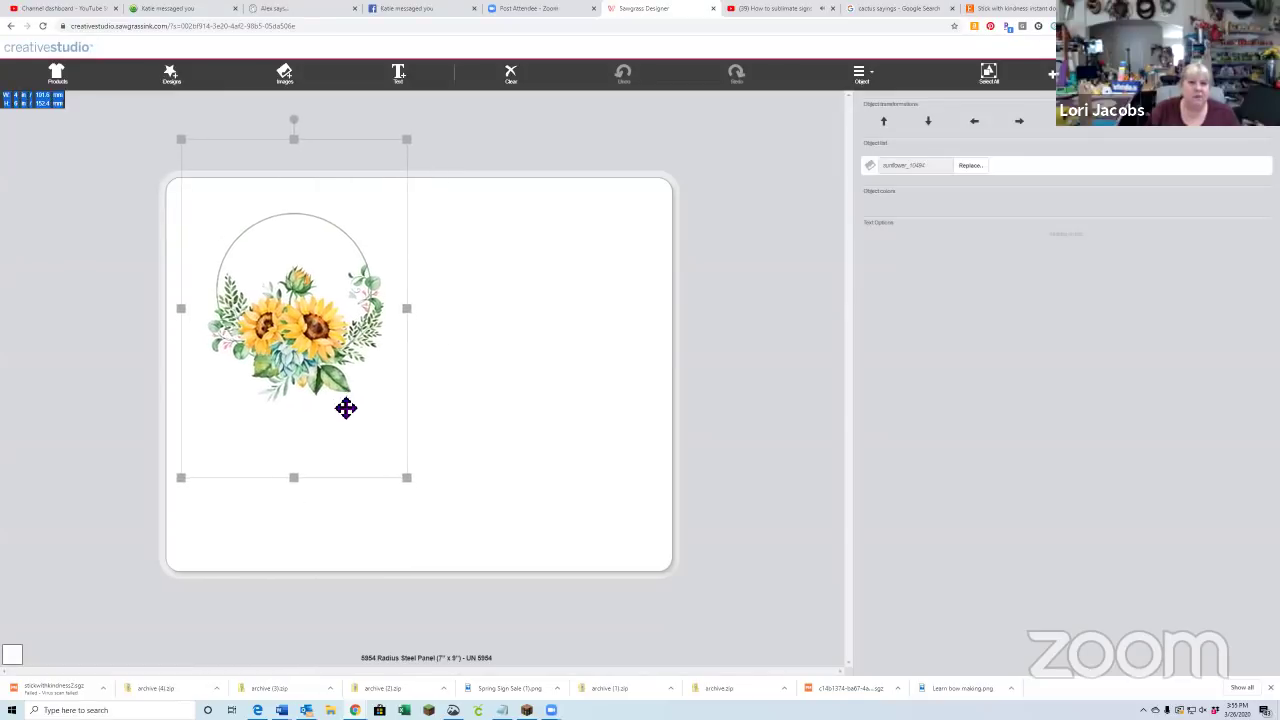
left_click_drag(415, 486, 703, 541)
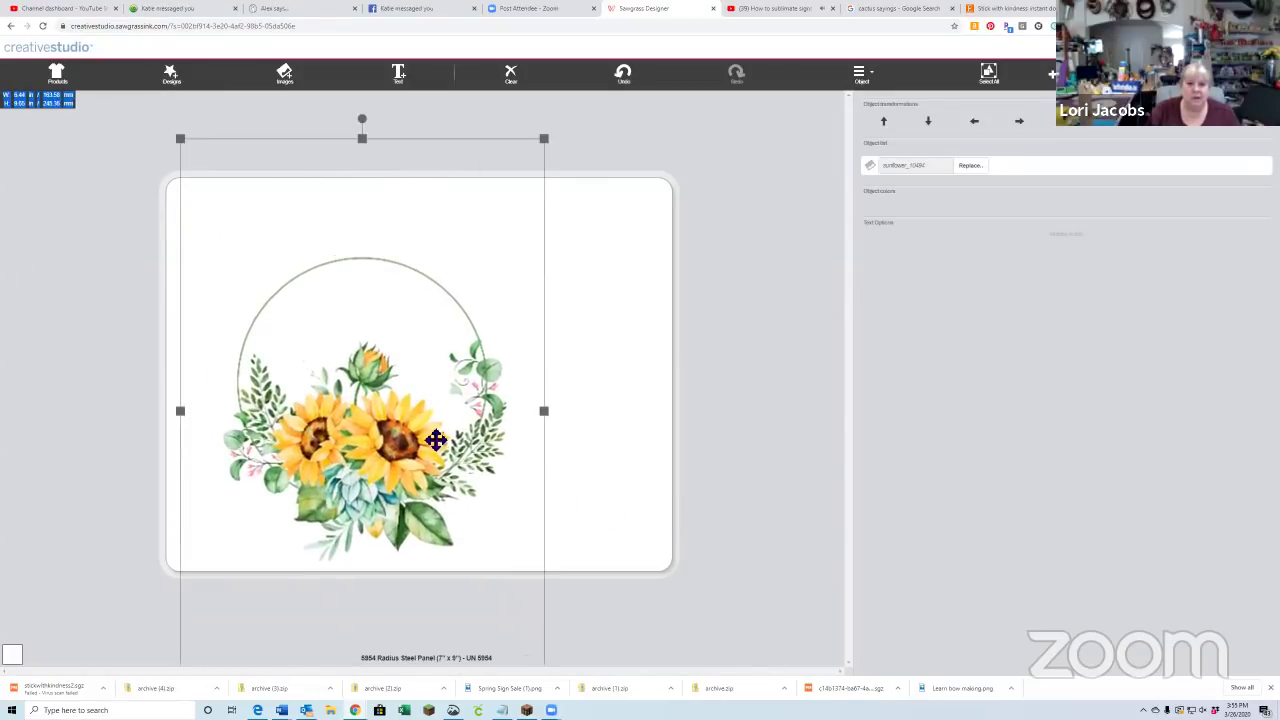
left_click_drag(437, 434, 486, 434)
left_click_drag(591, 401, 637, 409)
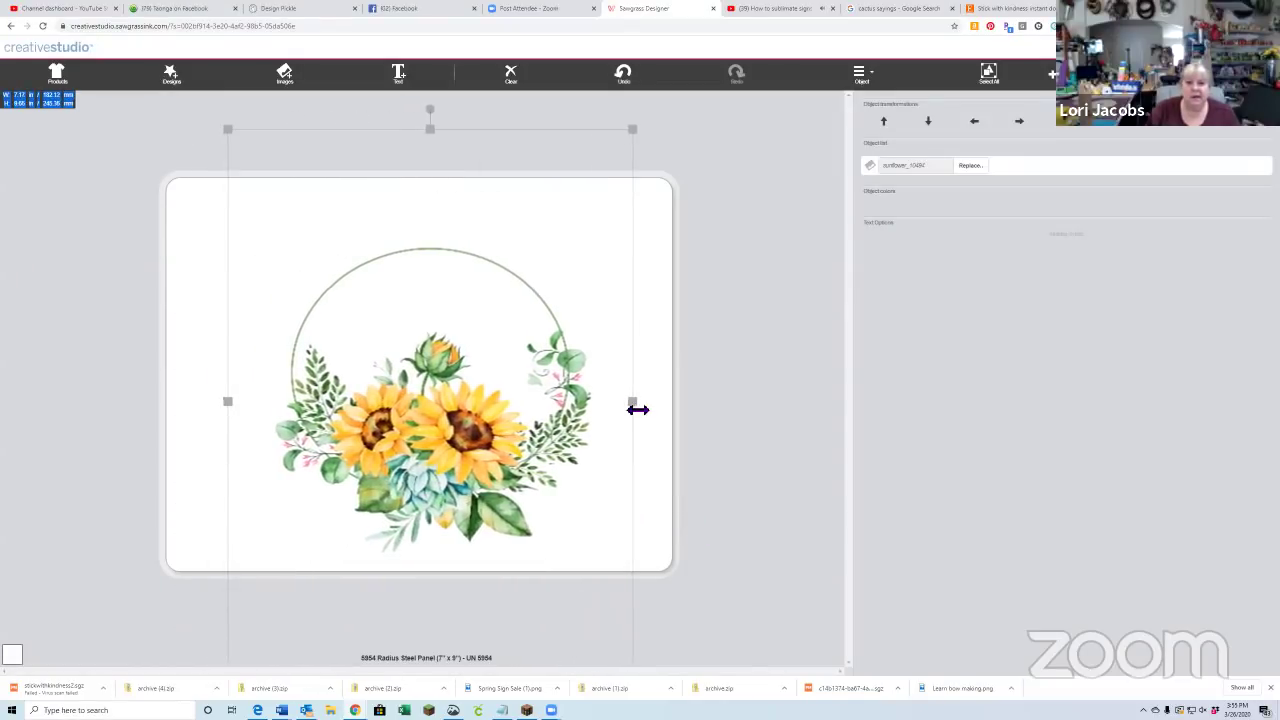
left_click_drag(228, 403, 199, 406)
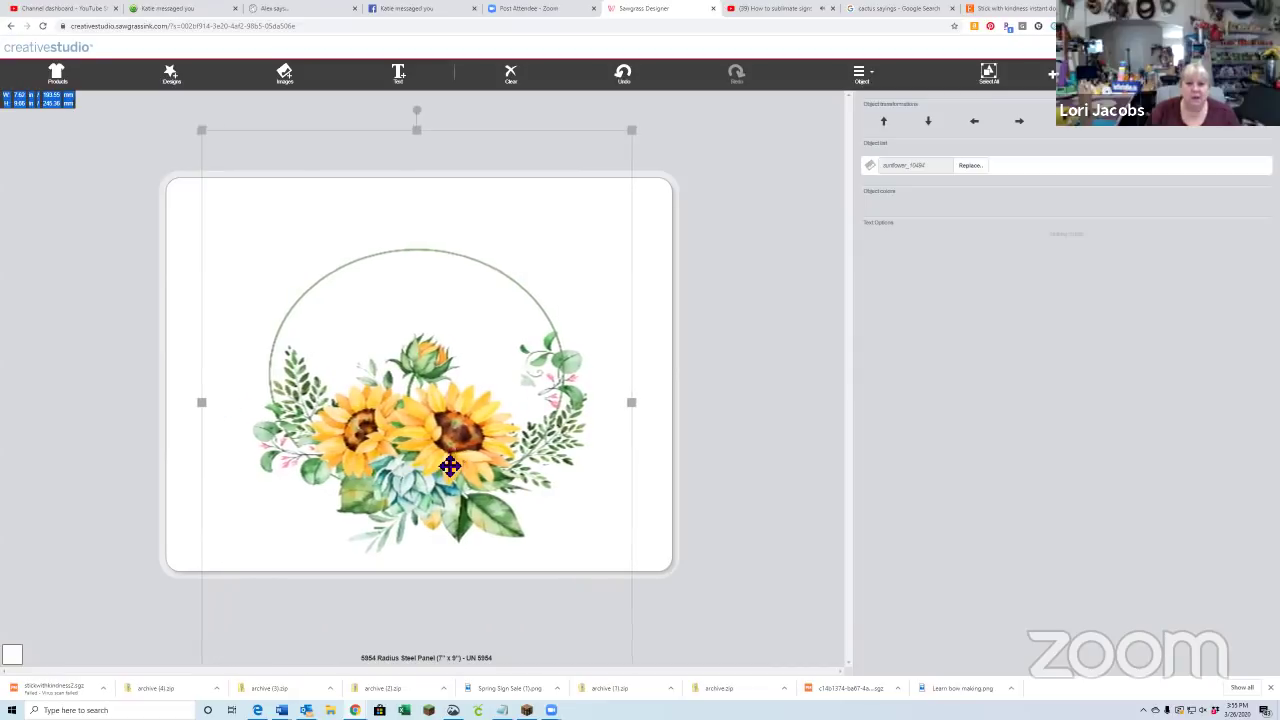
- Resize the sunflower wreath to about 7.17 in wide by 8.6 in high, with the flowers near the panel's lower edge
left_click_drag(626, 140, 626, 109)
left_click_drag(633, 648, 669, 690)
mouse_move(473, 410)
left_mouse_down()
mouse_move(452, 424)
mouse_move(450, 410)
left_mouse_up()
left_click_drag(645, 105, 580, 180)
left_click_drag(491, 377, 514, 348)
left_click(645, 296)
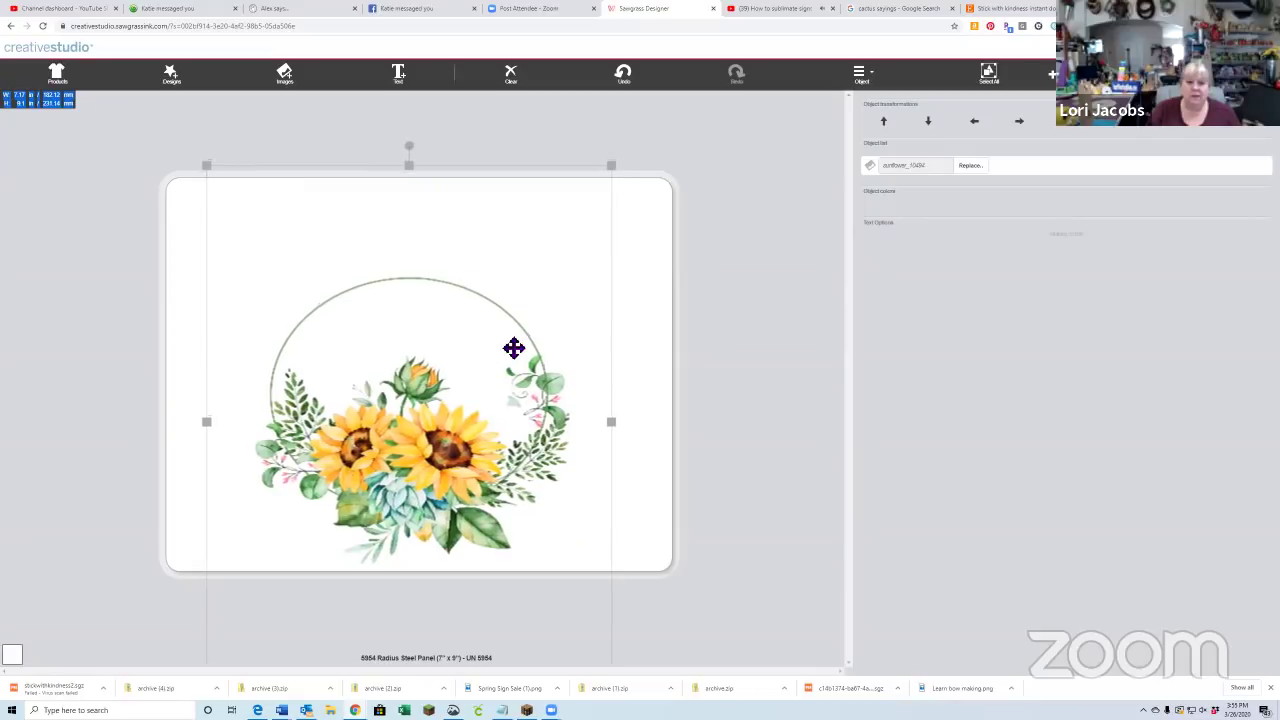
left_click_drag(409, 167, 413, 195)
left_click(626, 366)
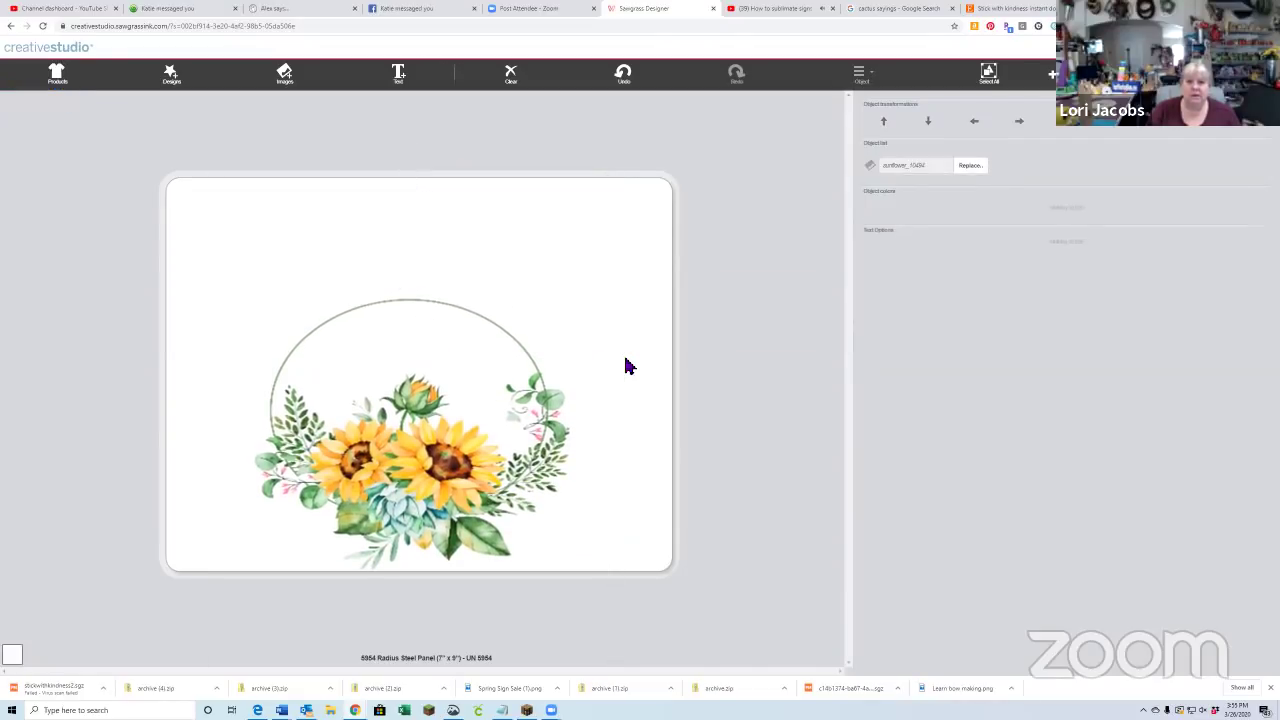
left_click(524, 349)
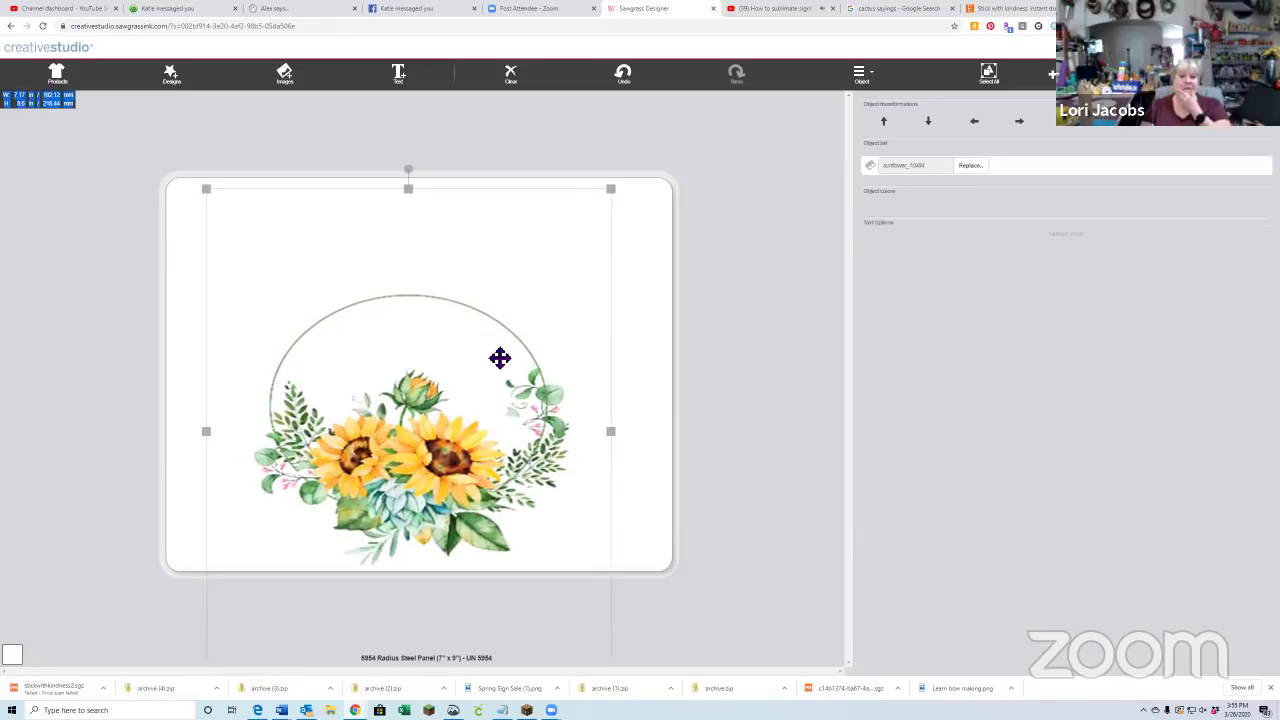
left_click(650, 318)
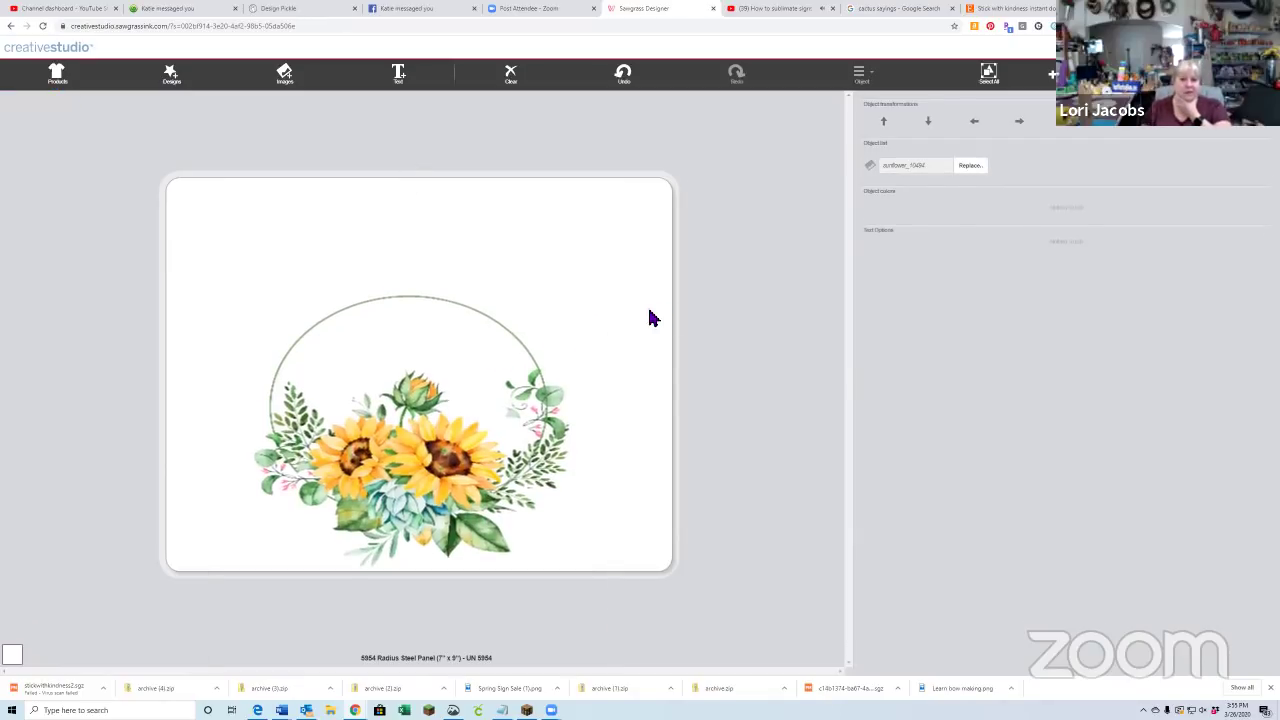
- Close the Etsy listing, search Google Images for "sunflower sayings" and look through the results for sign wording
left_click(1003, 12)
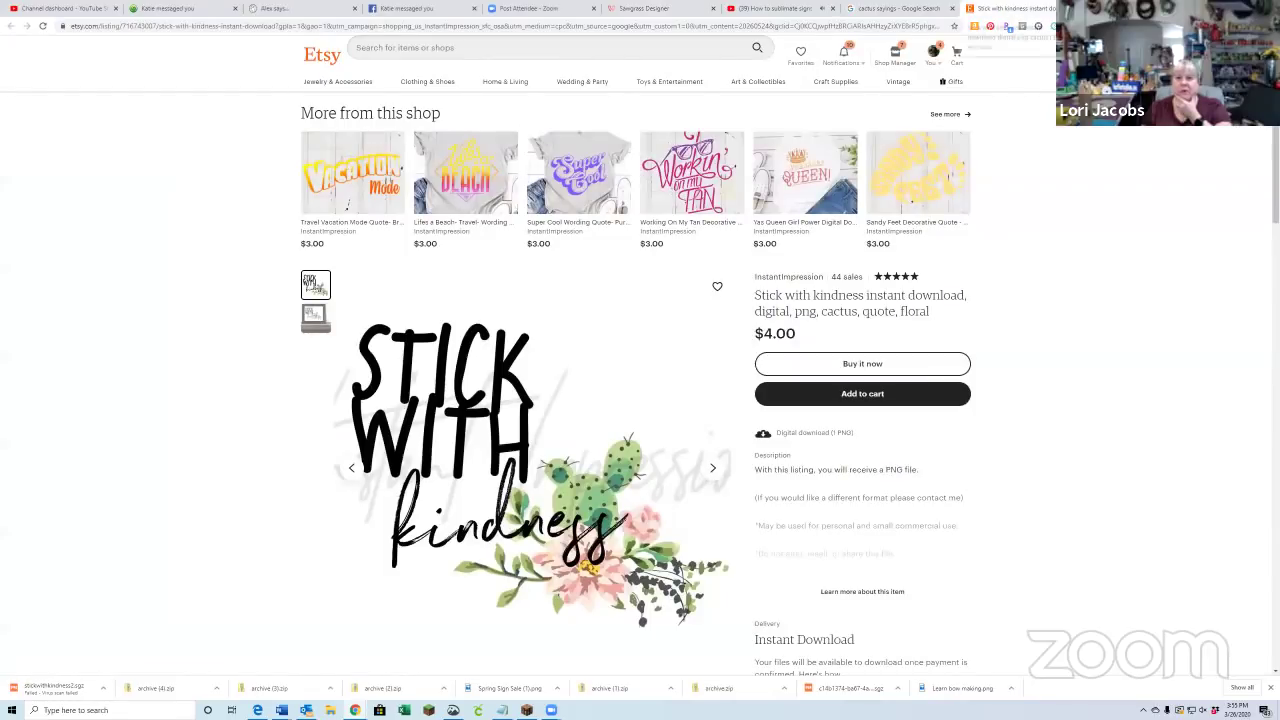
left_click(912, 10)
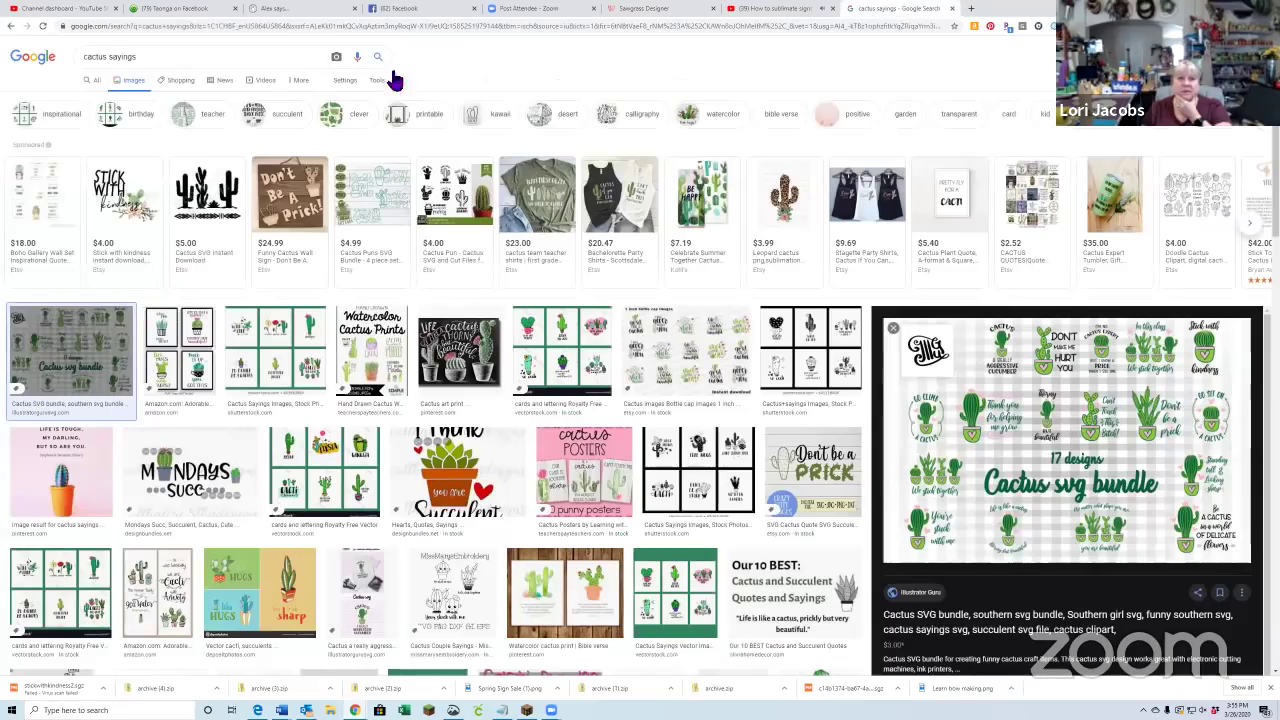
double_click(91, 62)
type("sunflower")
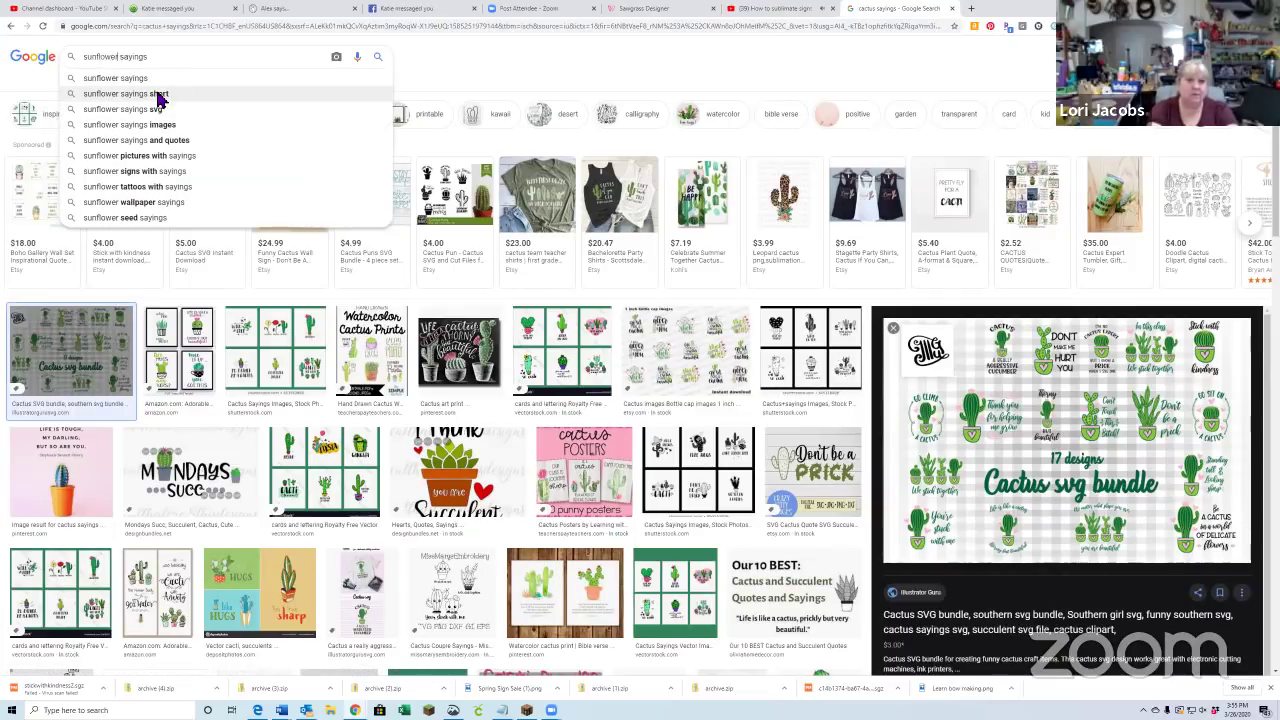
key("Return")
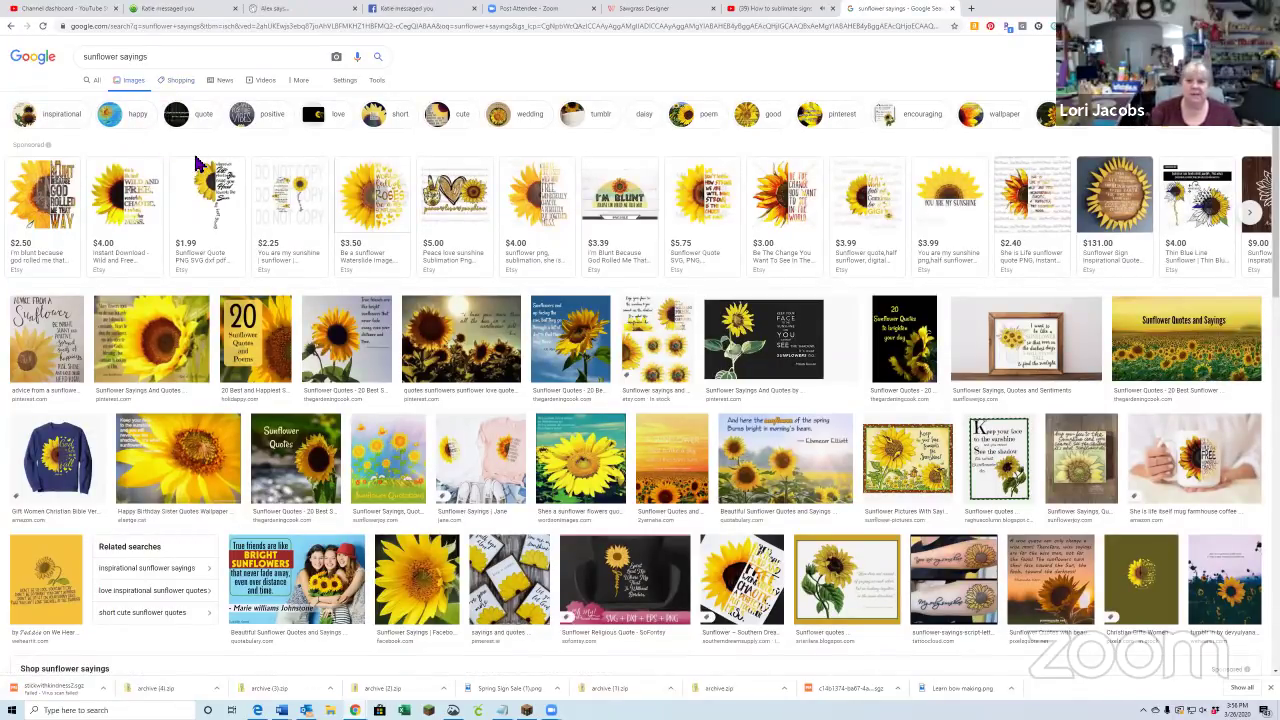
mouse_move(213, 190)
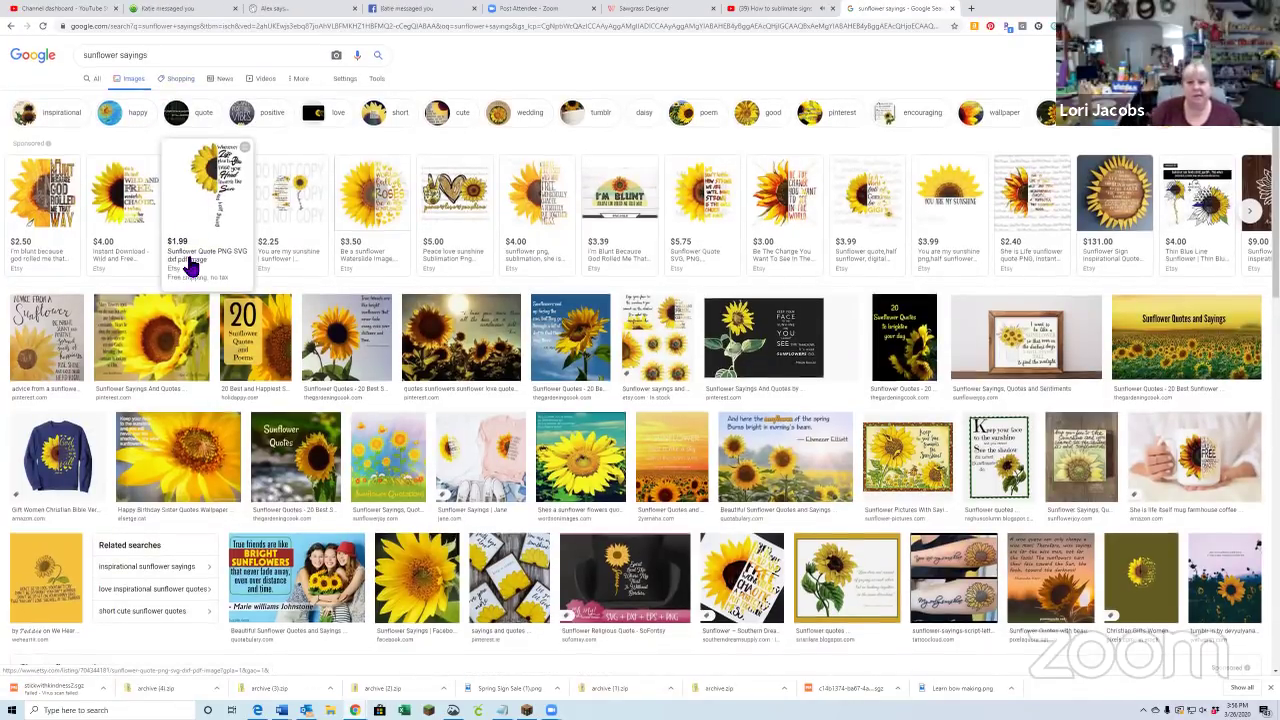
scroll(190, 265, "down", 1)
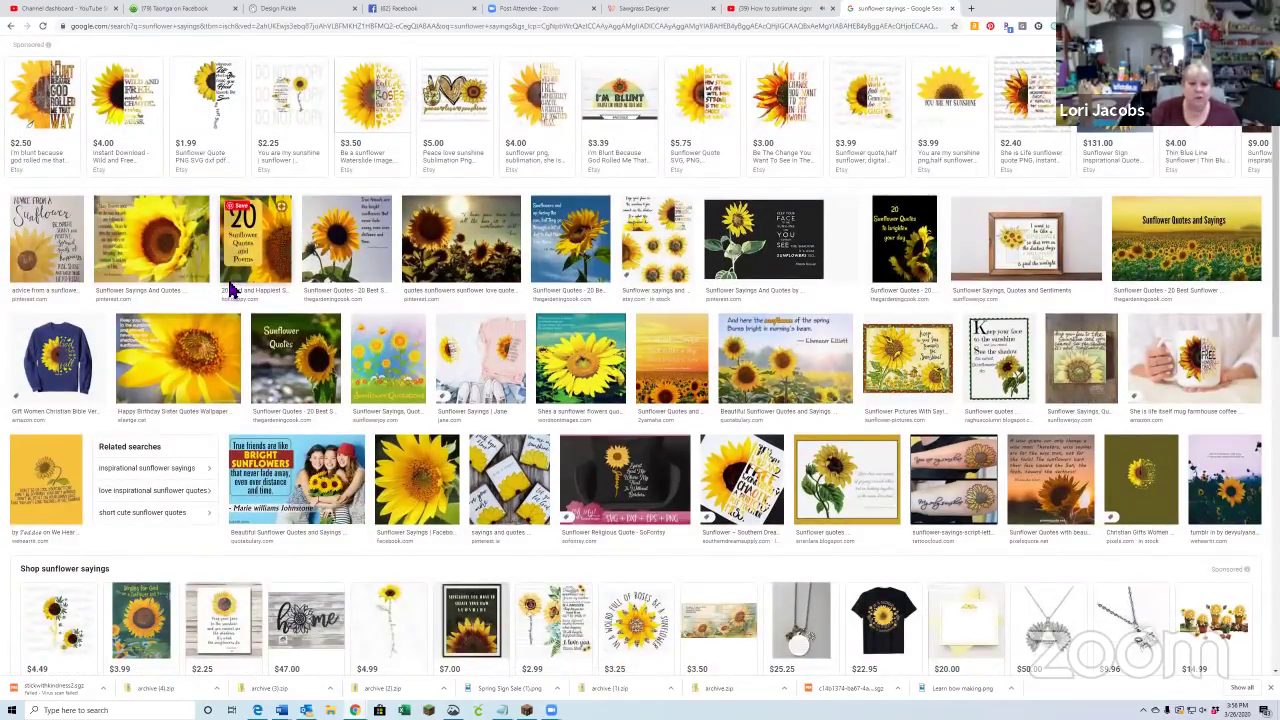
scroll(230, 290, "down", 1)
scroll(270, 350, "down", 1)
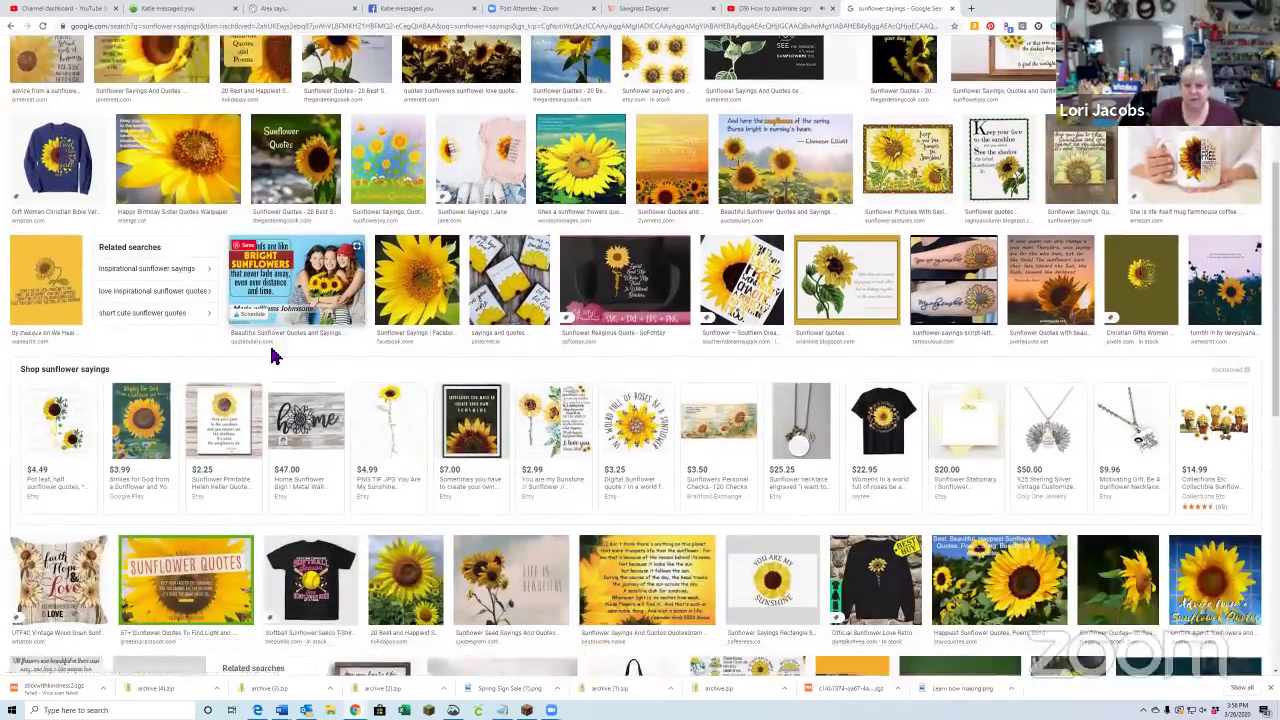
- Open the Etsy listing for the digital sunflower quote from the image results and read the saying around the flower
scroll(640, 375, "down", 1)
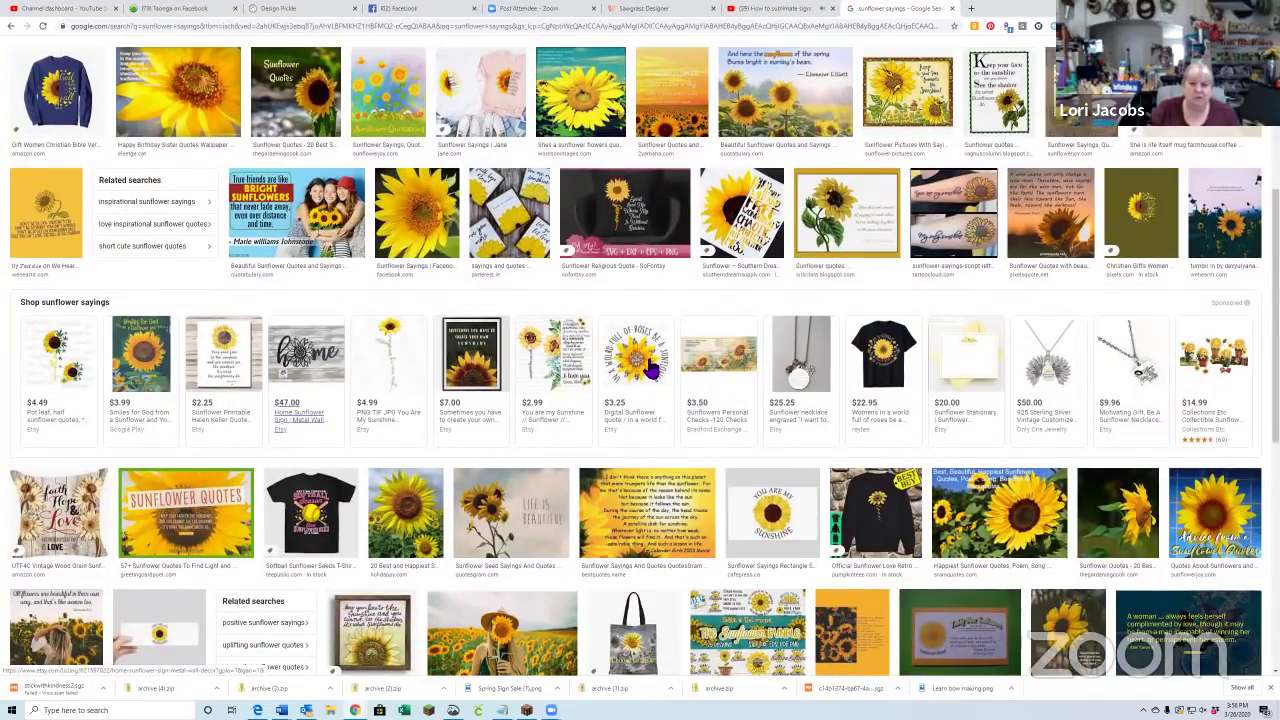
left_click(652, 368)
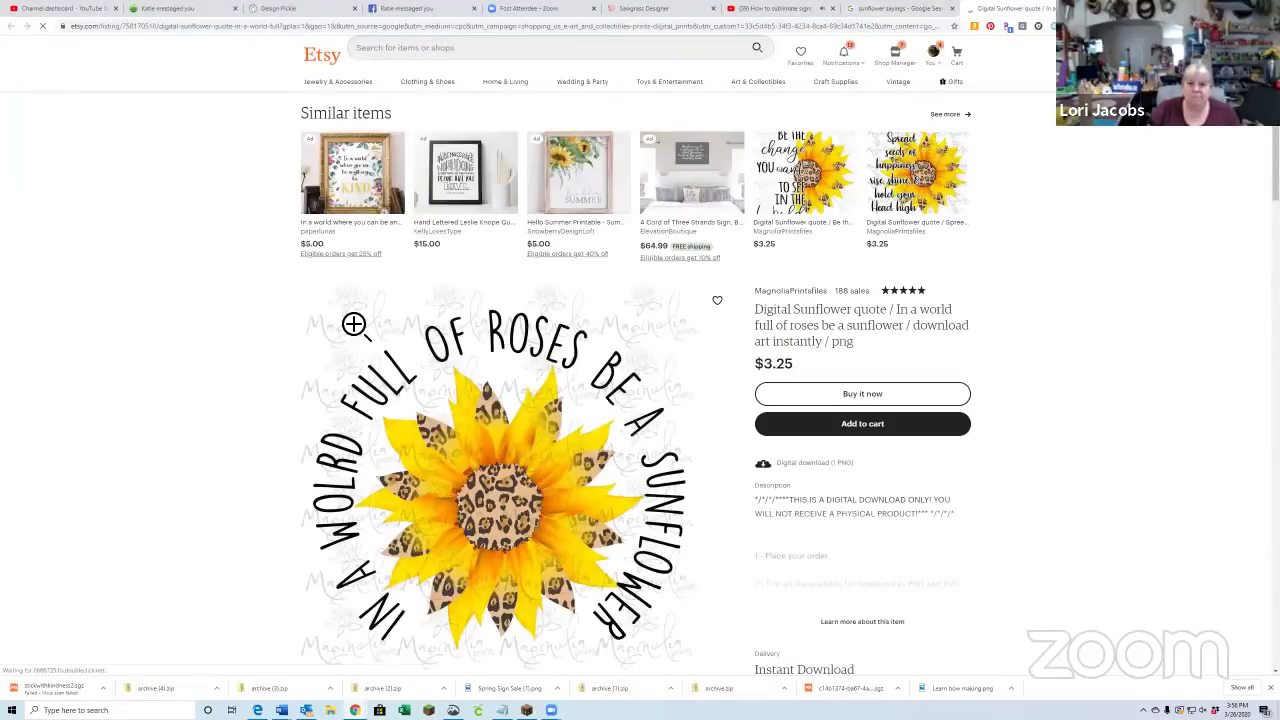
scroll(245, 357, "down", 1)
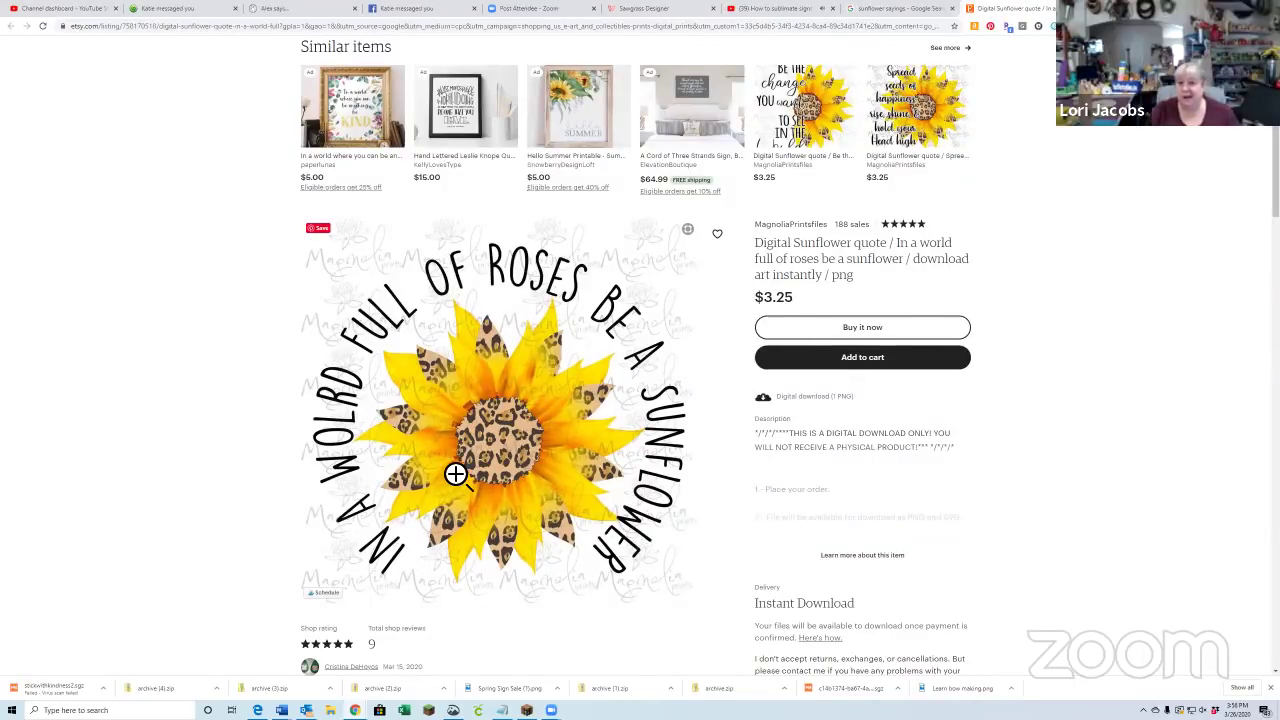
scroll(510, 390, "down", 1)
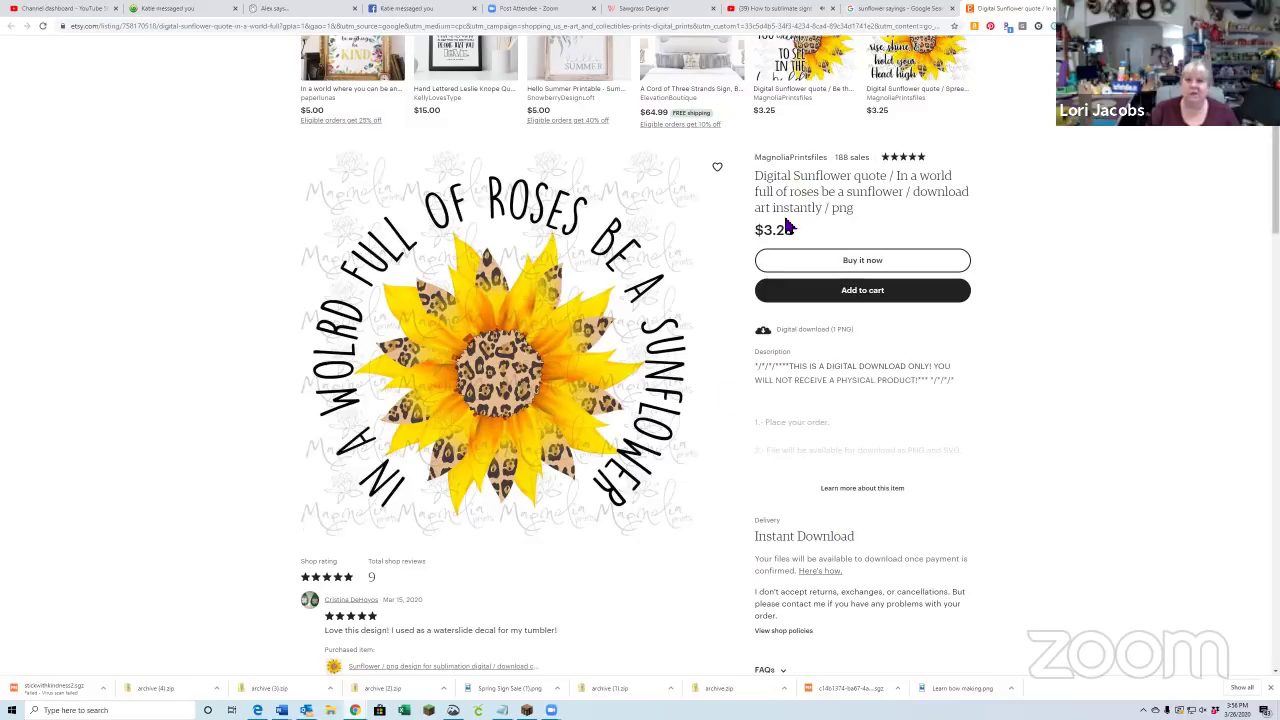
- In Sawgrass Designer, add the text "In a world of roses be a sunflower" above the wreath, reduced to about 20.89 in wide
left_click(645, 10)
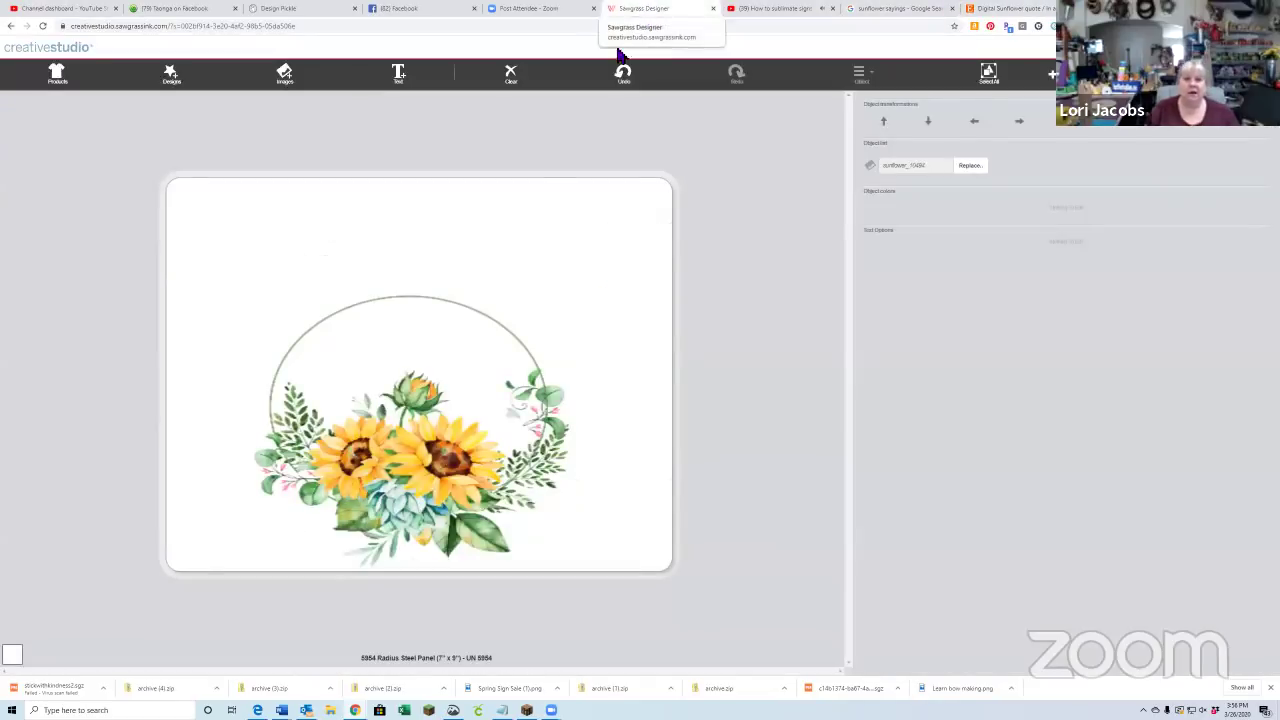
left_click(400, 78)
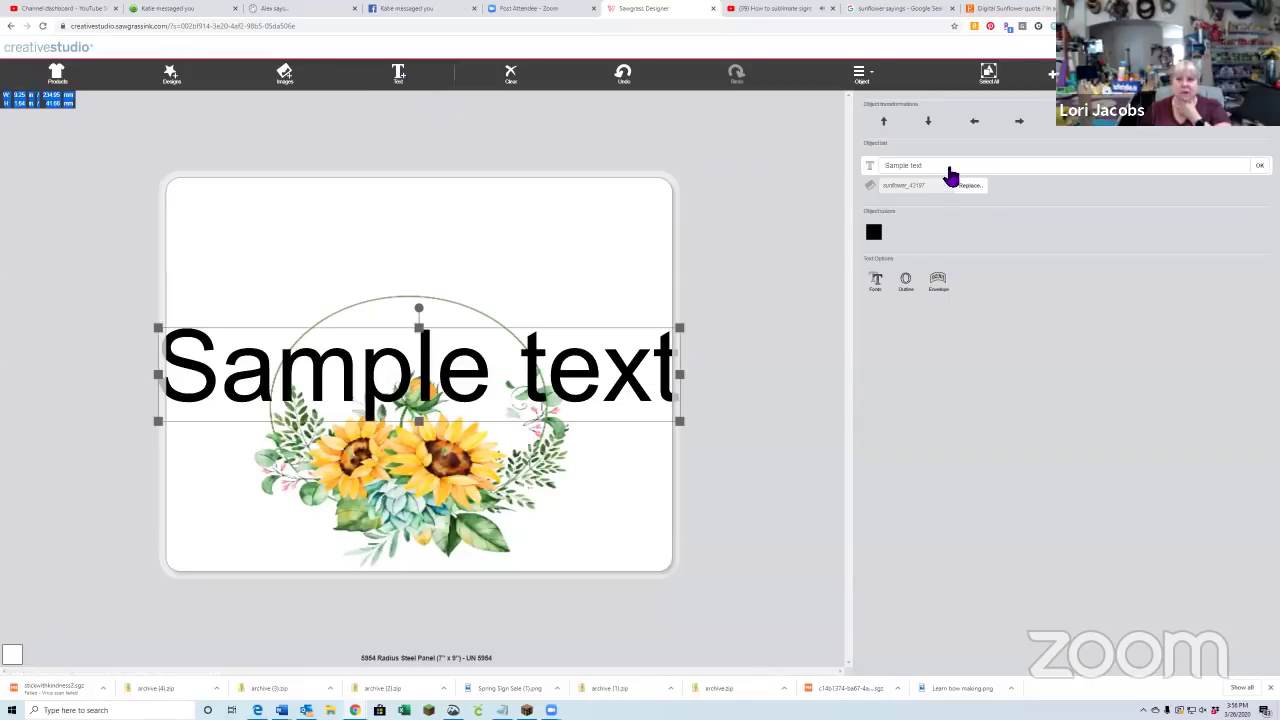
left_click_drag(950, 168, 880, 168)
key("BackSpace")
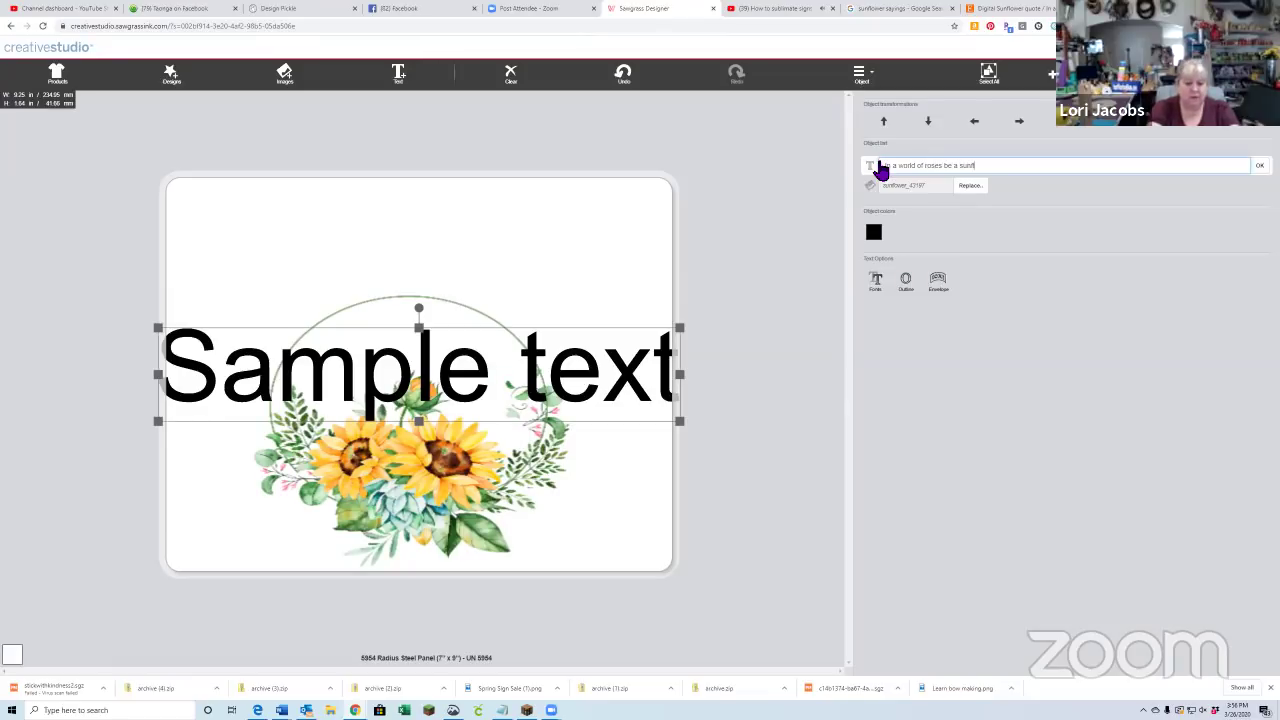
key("Return")
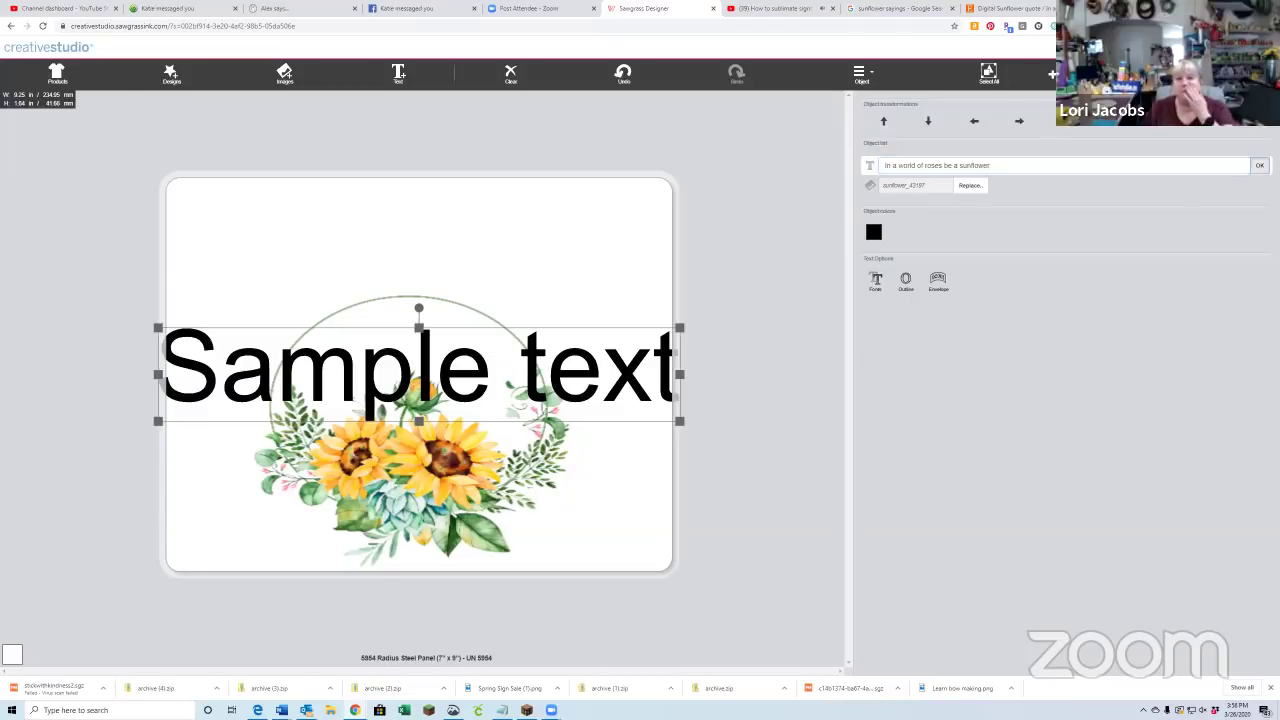
left_click_drag(509, 371, 491, 271)
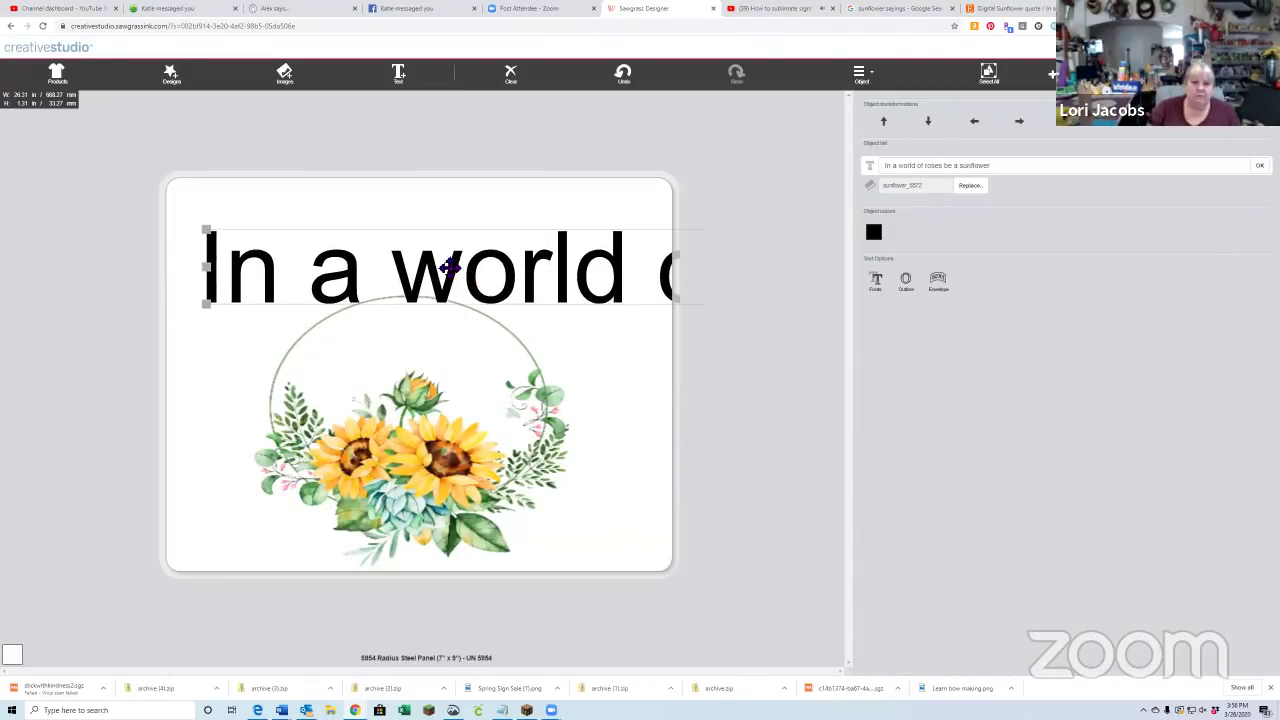
left_click_drag(206, 228, 224, 263)
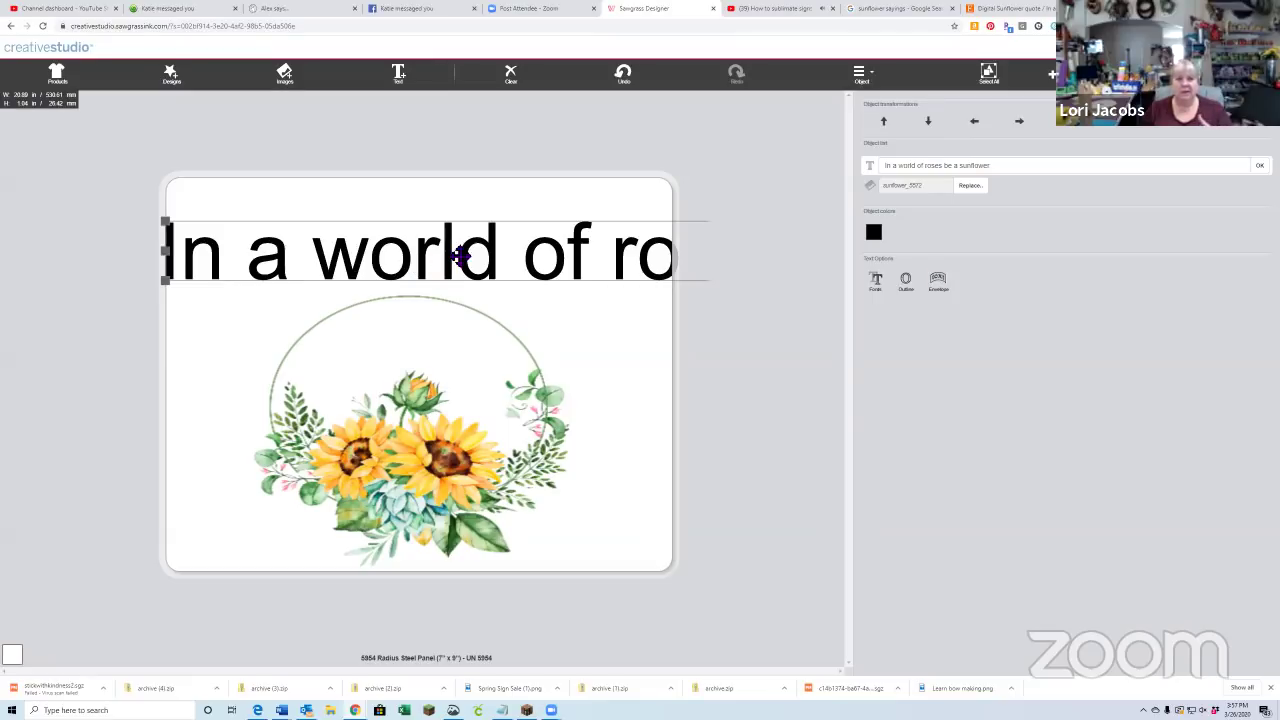
- Try a slight Arc envelope on the saying and shift it over the wreath
left_click(940, 291)
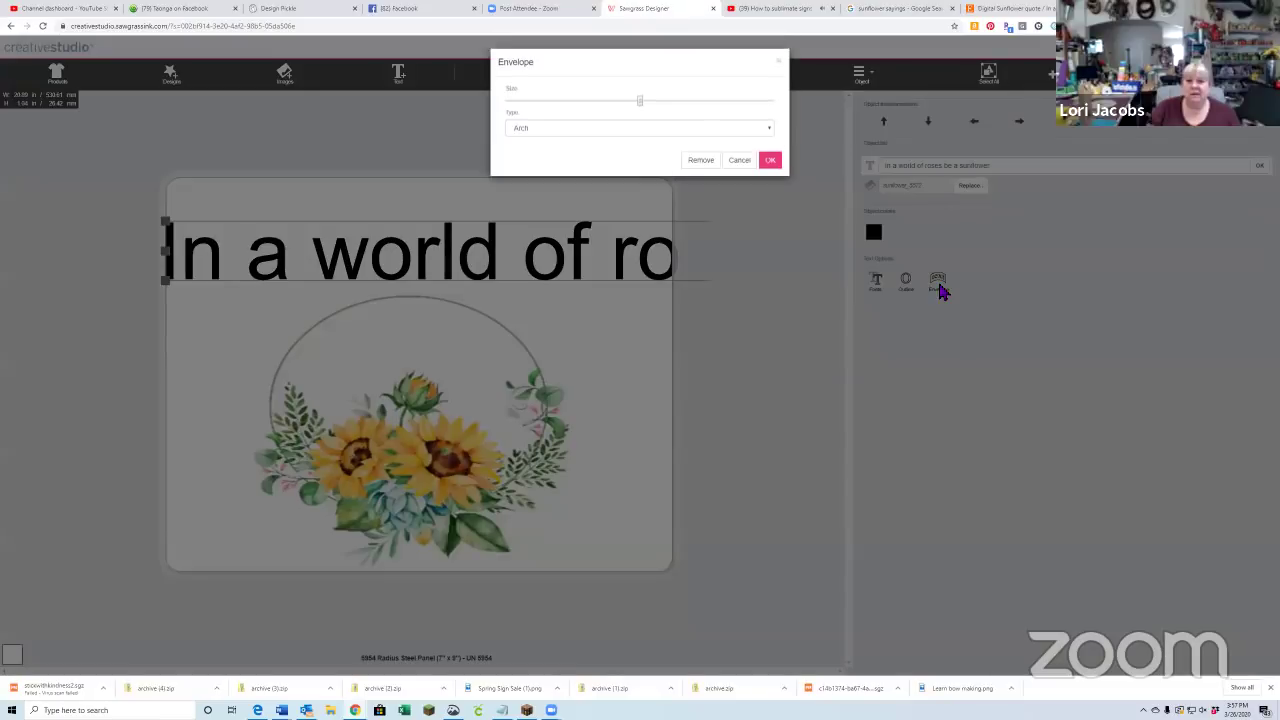
left_click(569, 131)
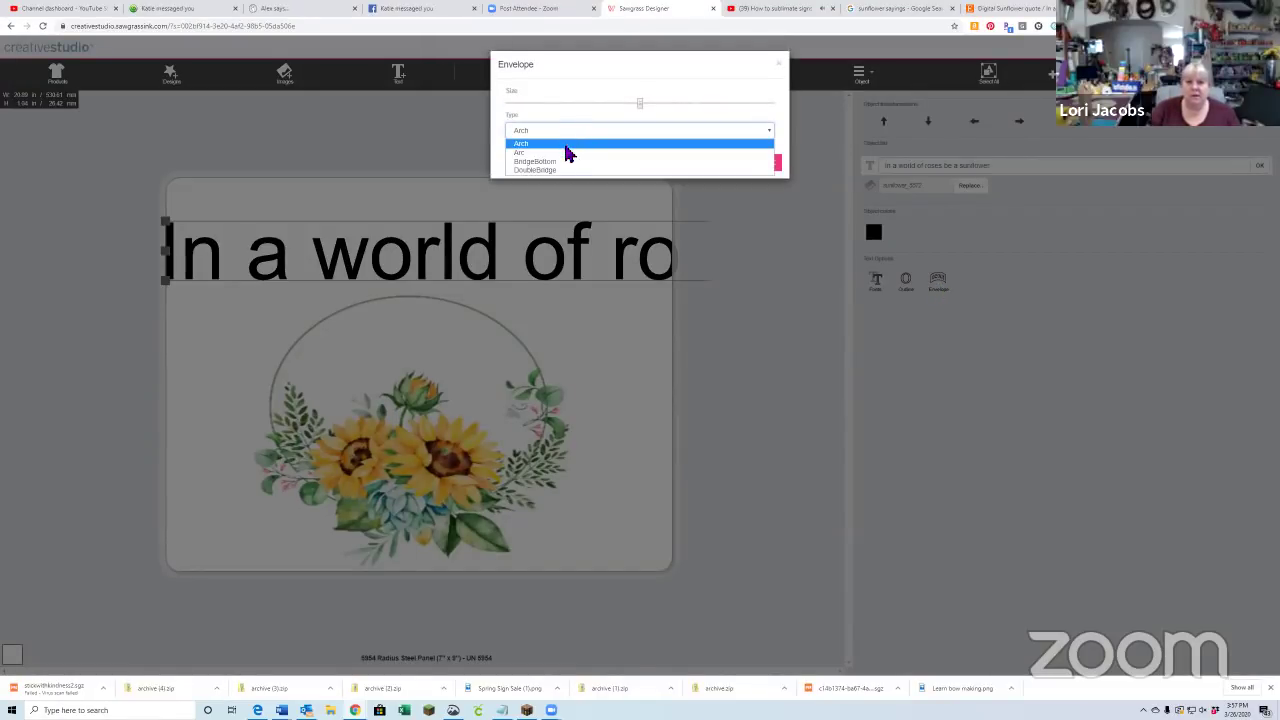
left_click(562, 153)
left_click_drag(640, 101, 651, 101)
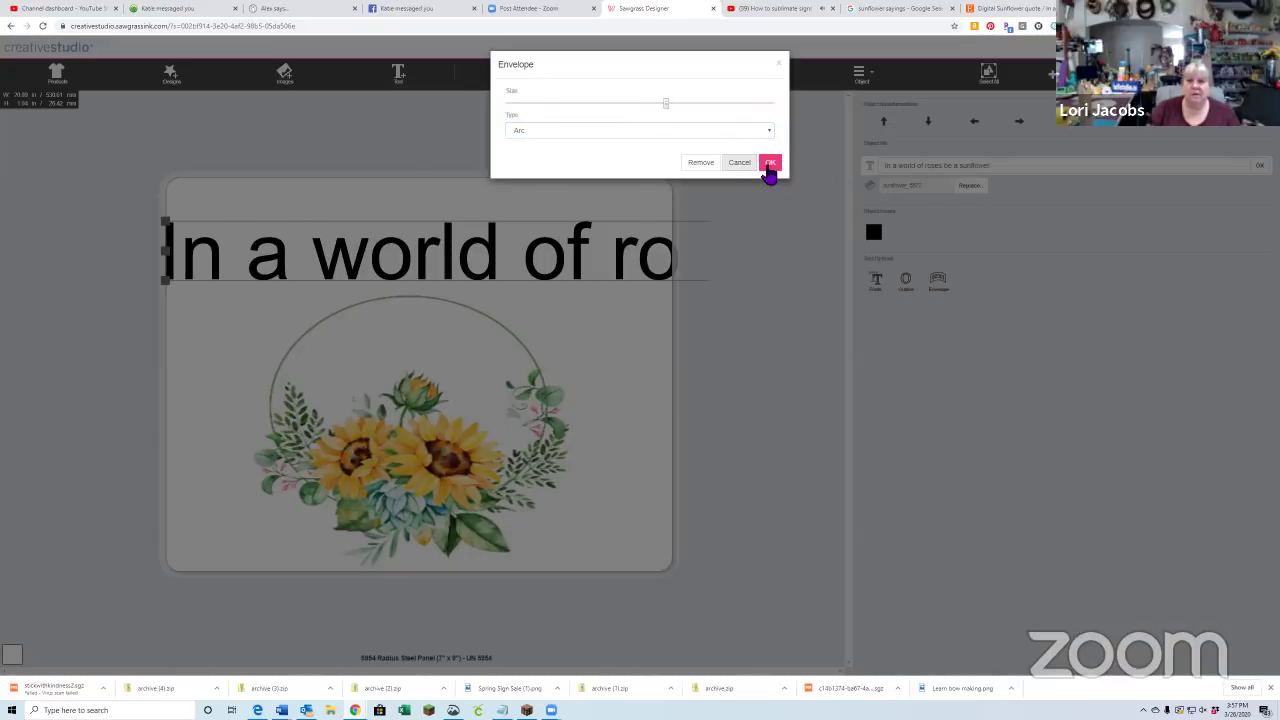
left_click(770, 162)
left_click_drag(603, 228, 543, 257)
- Try a much stronger Arch envelope on the saying and reposition it over the wreath
left_click(938, 284)
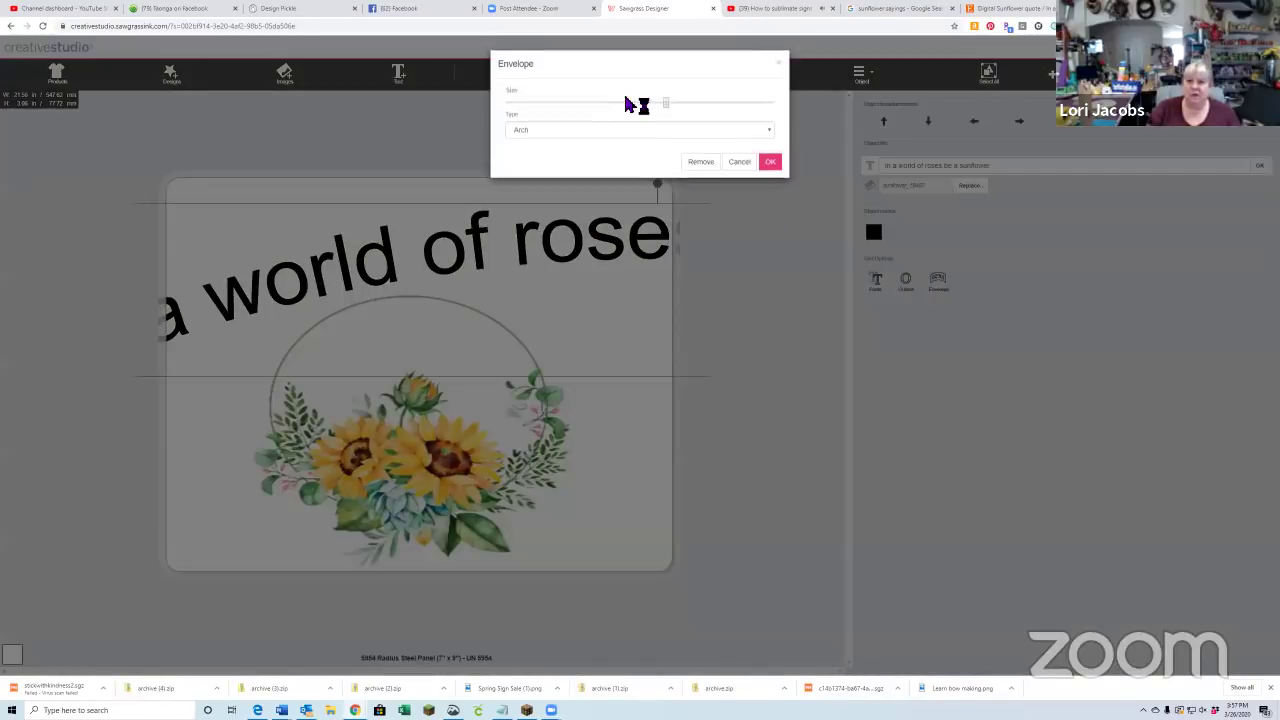
left_click_drag(666, 102, 731, 103)
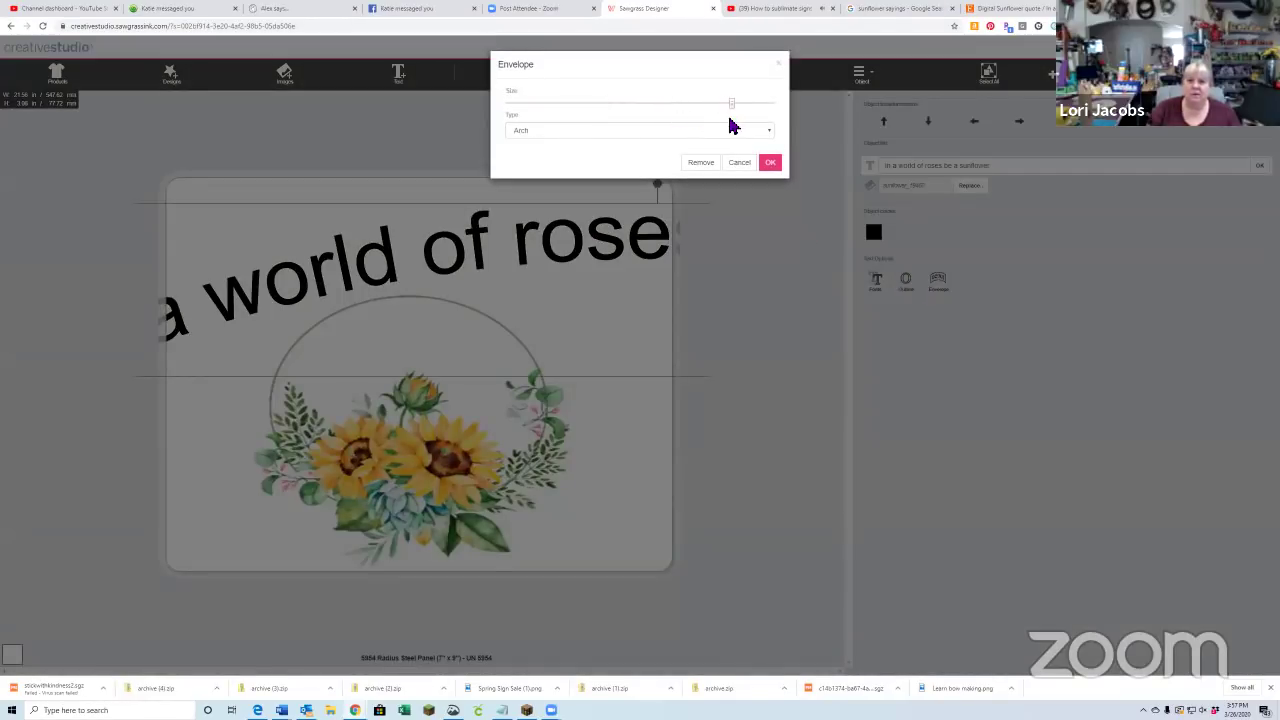
left_click(770, 162)
left_click_drag(345, 200, 328, 336)
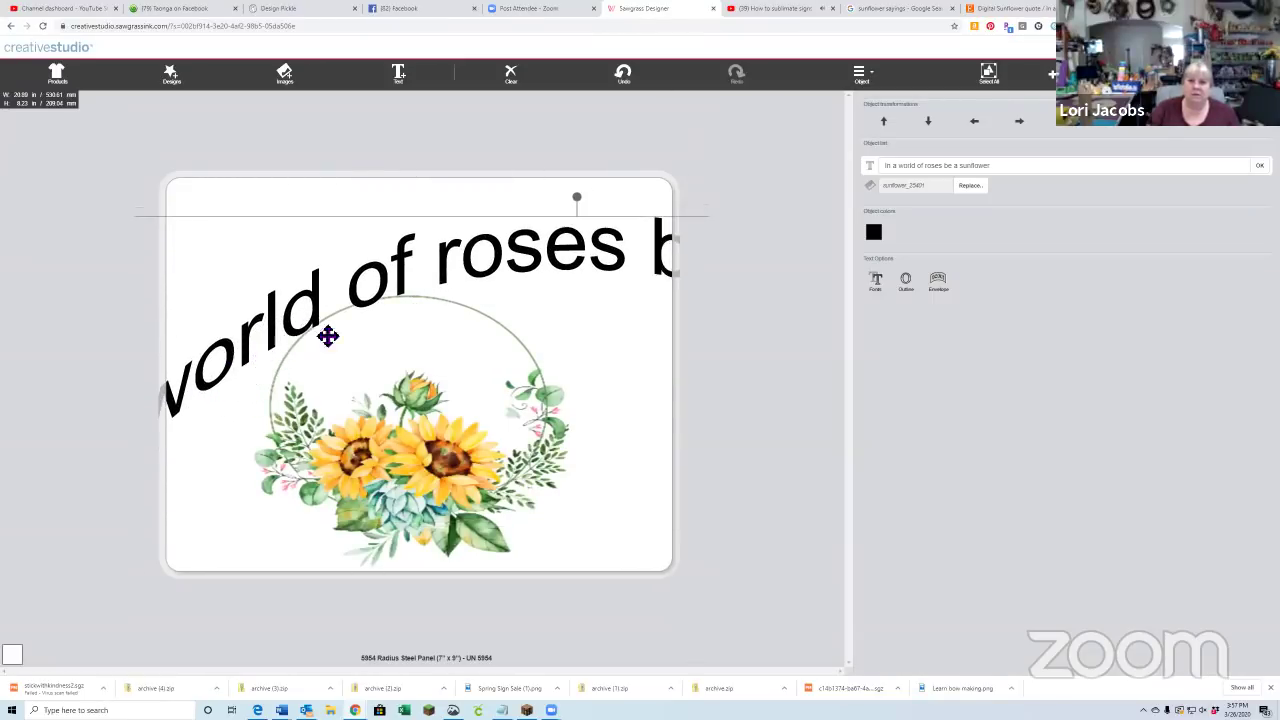
- Try the Arc envelope type on the saying at the same strong size setting
left_click(940, 281)
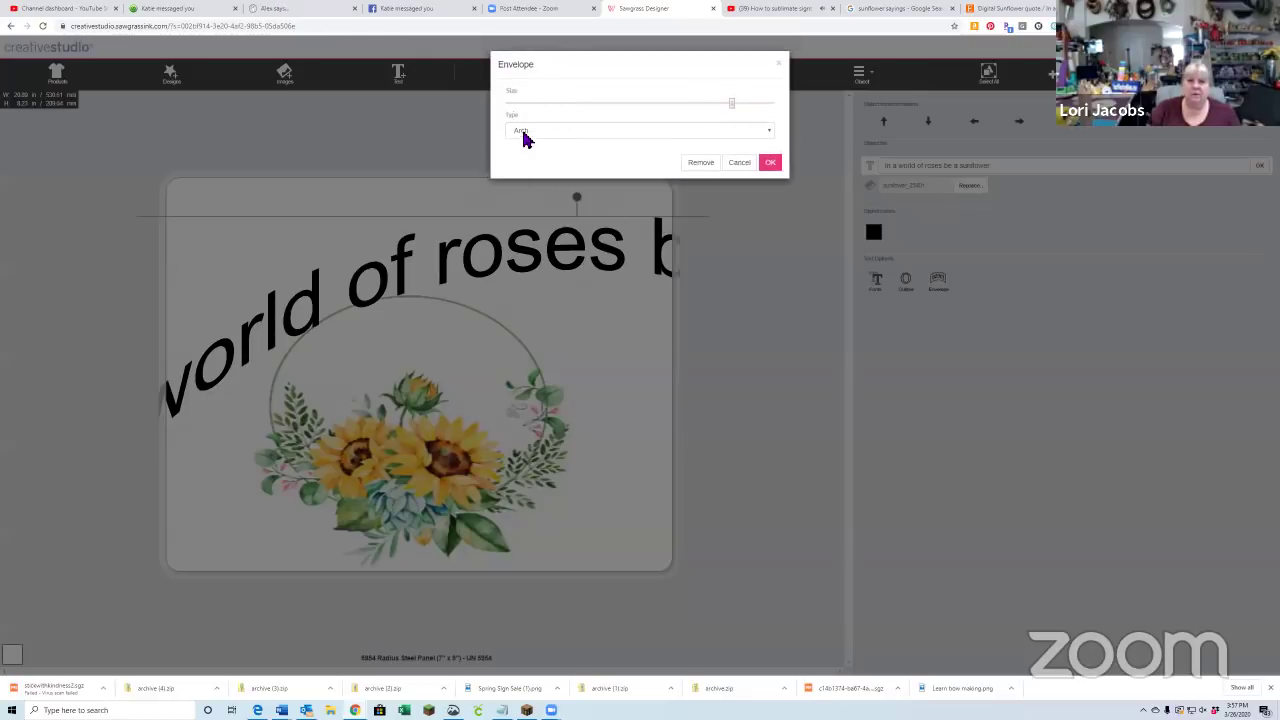
left_click(523, 132)
left_click(532, 160)
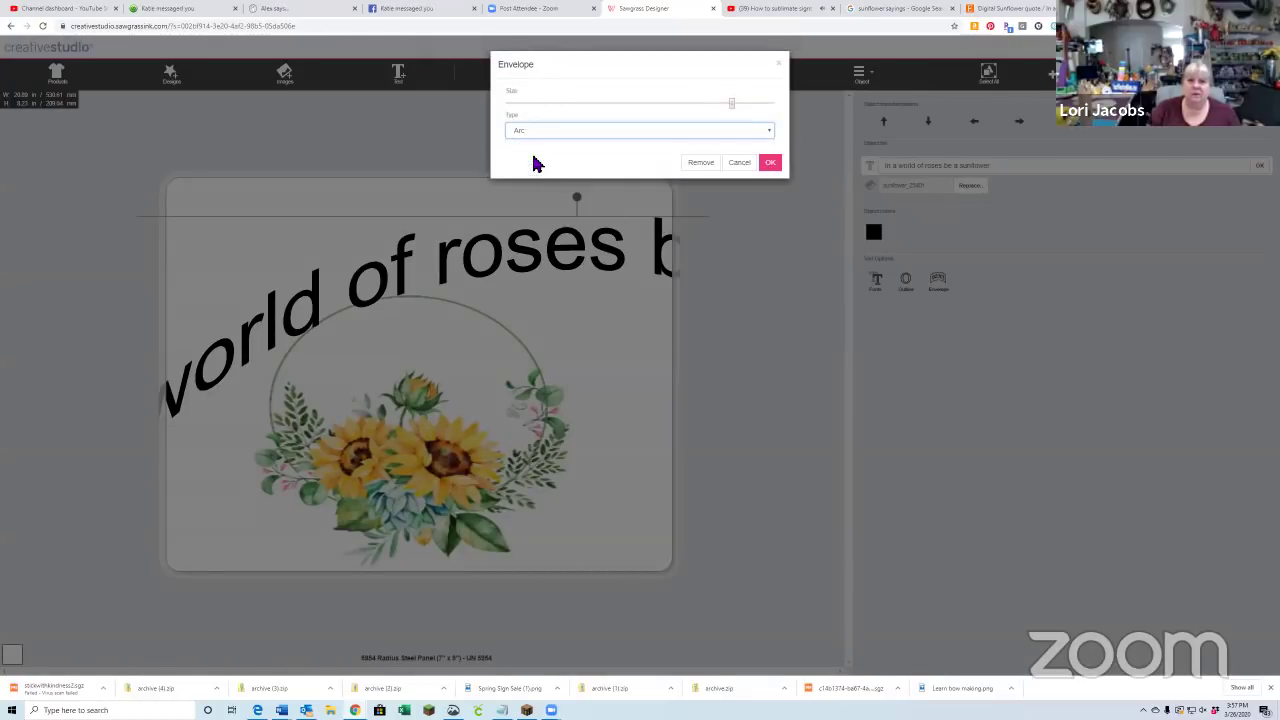
left_click(770, 163)
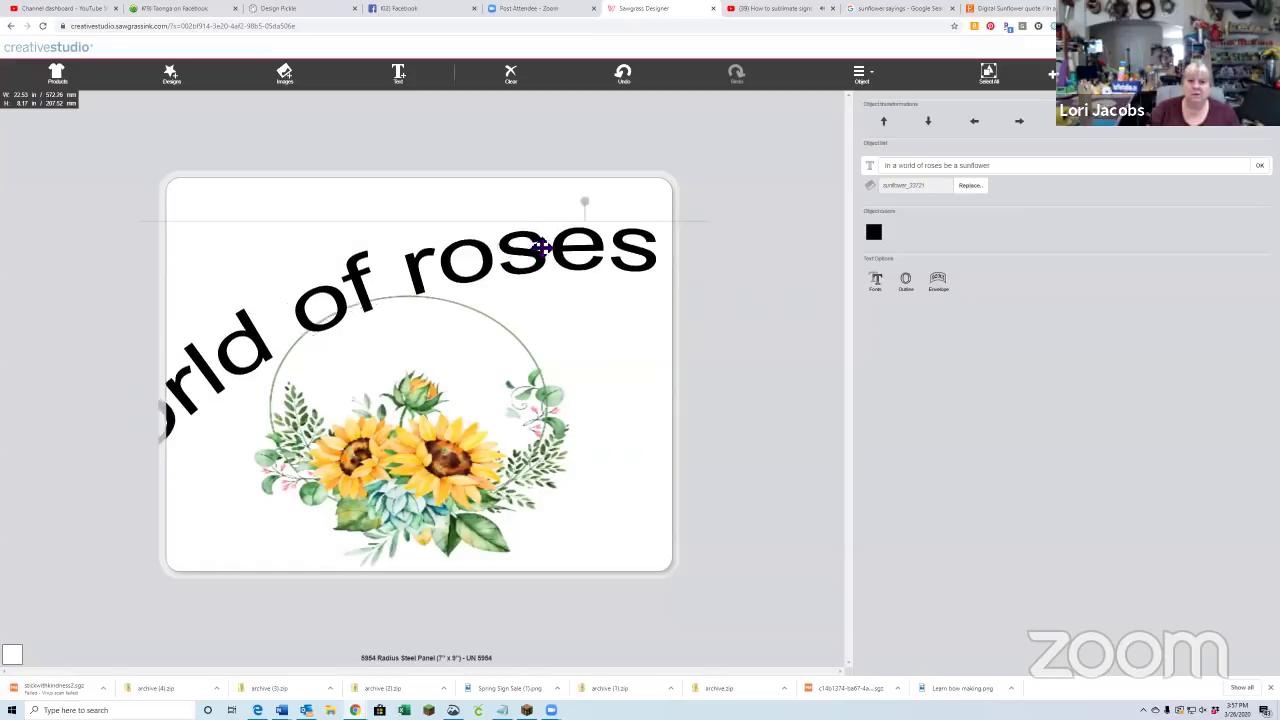
- Try the DoubleBridge envelope on the saying and remove the envelope again
left_click(938, 281)
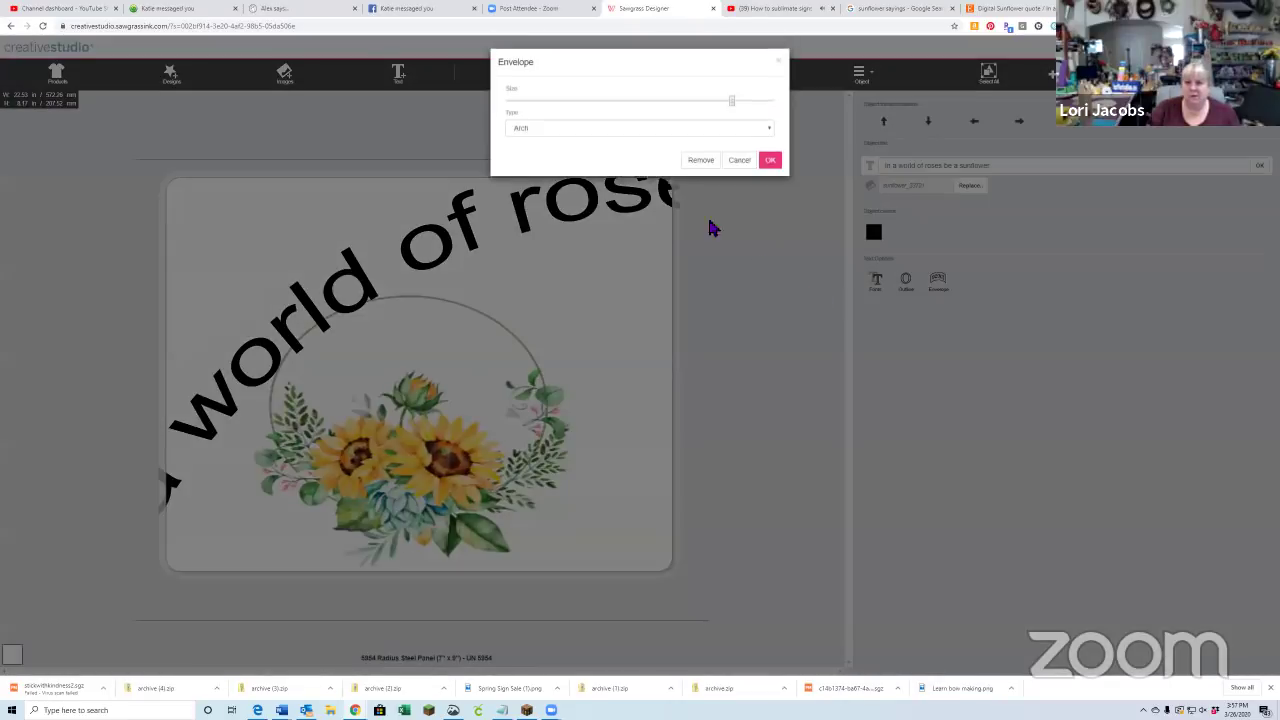
left_click(572, 129)
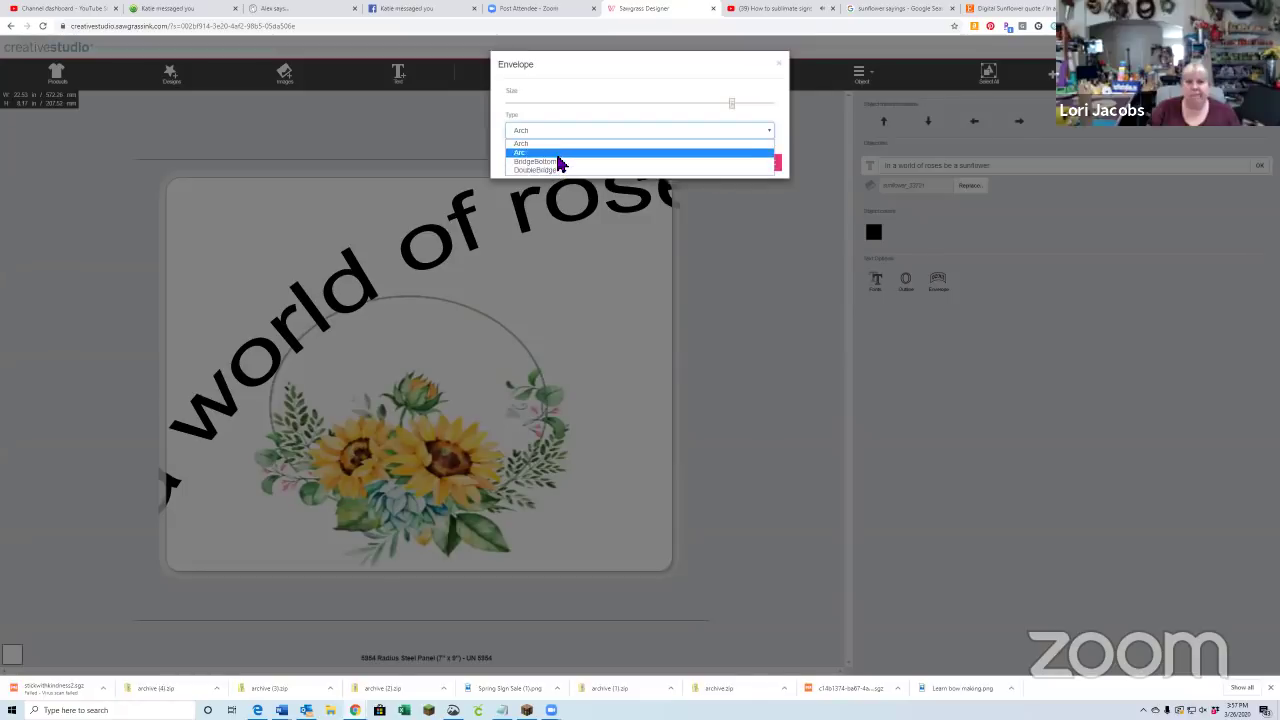
left_click(558, 162)
left_click(609, 130)
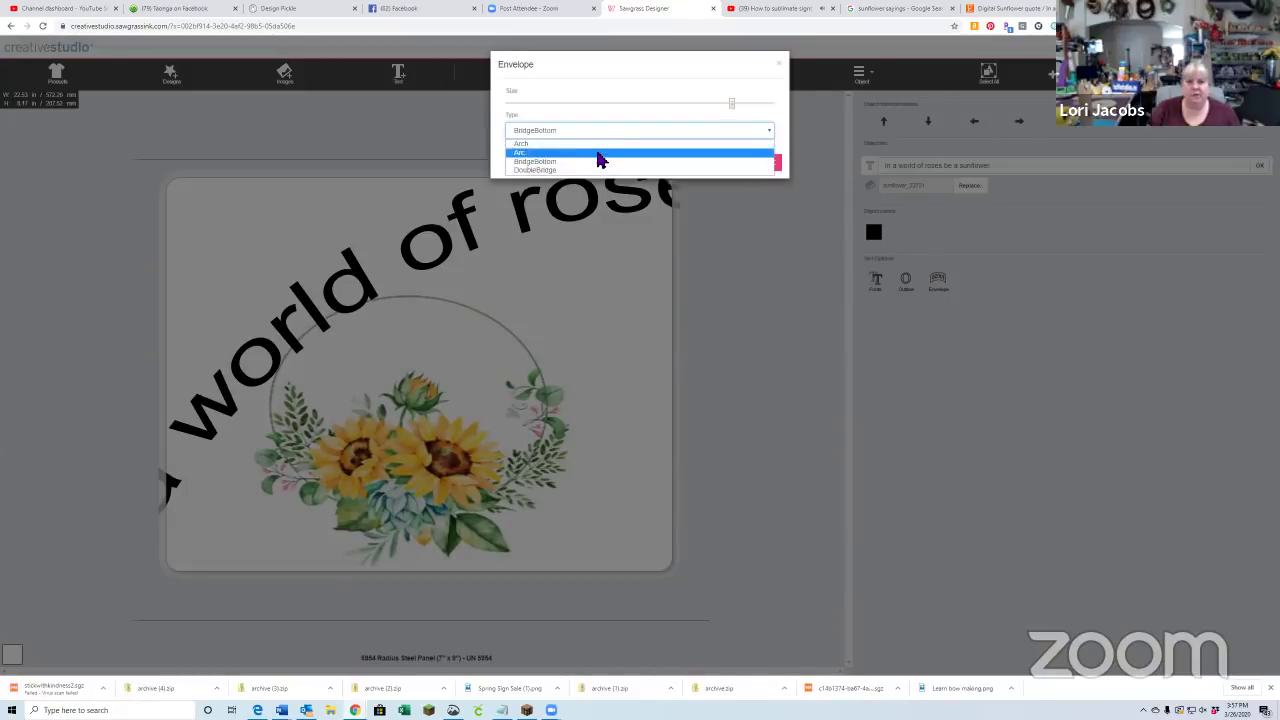
left_click(590, 170)
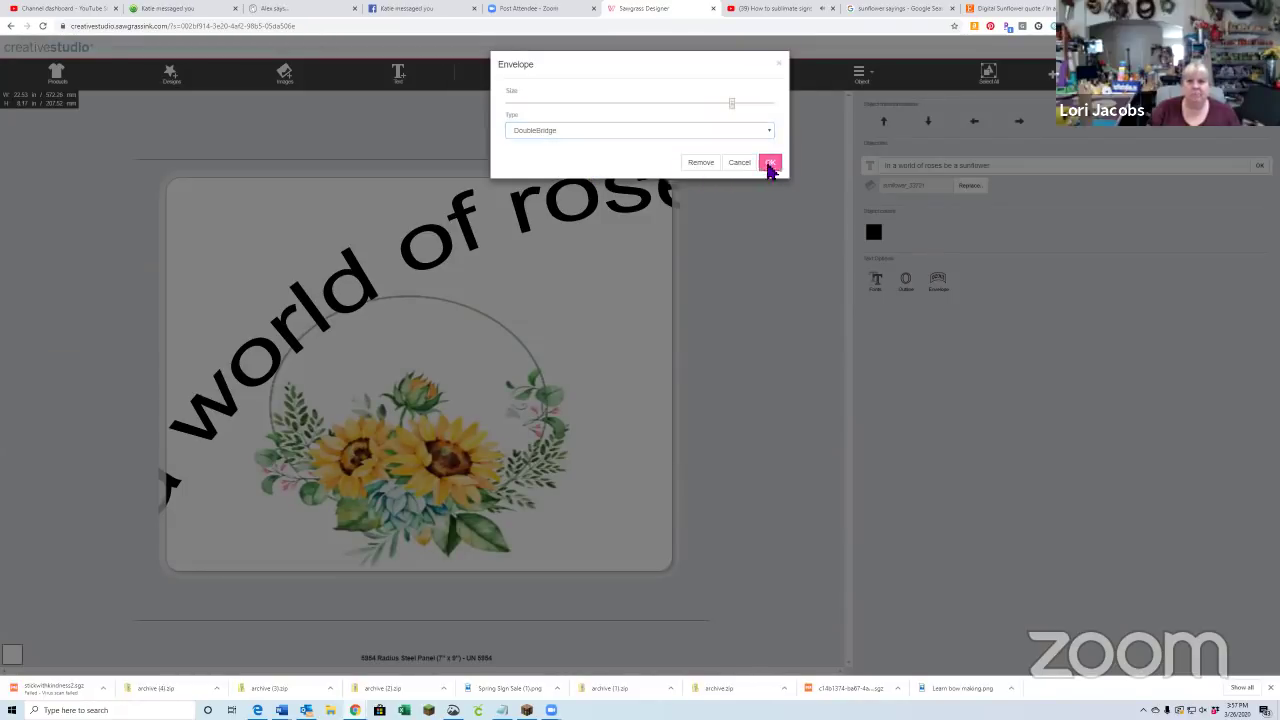
left_click(769, 164)
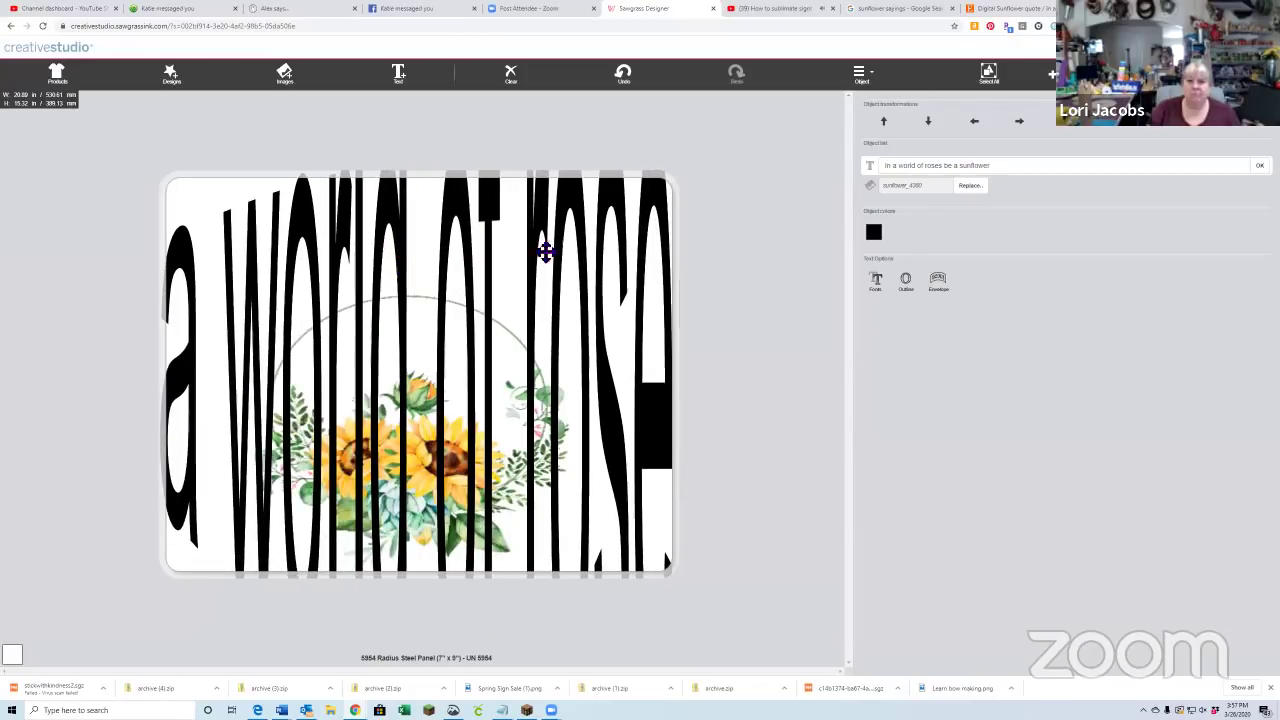
left_click(938, 280)
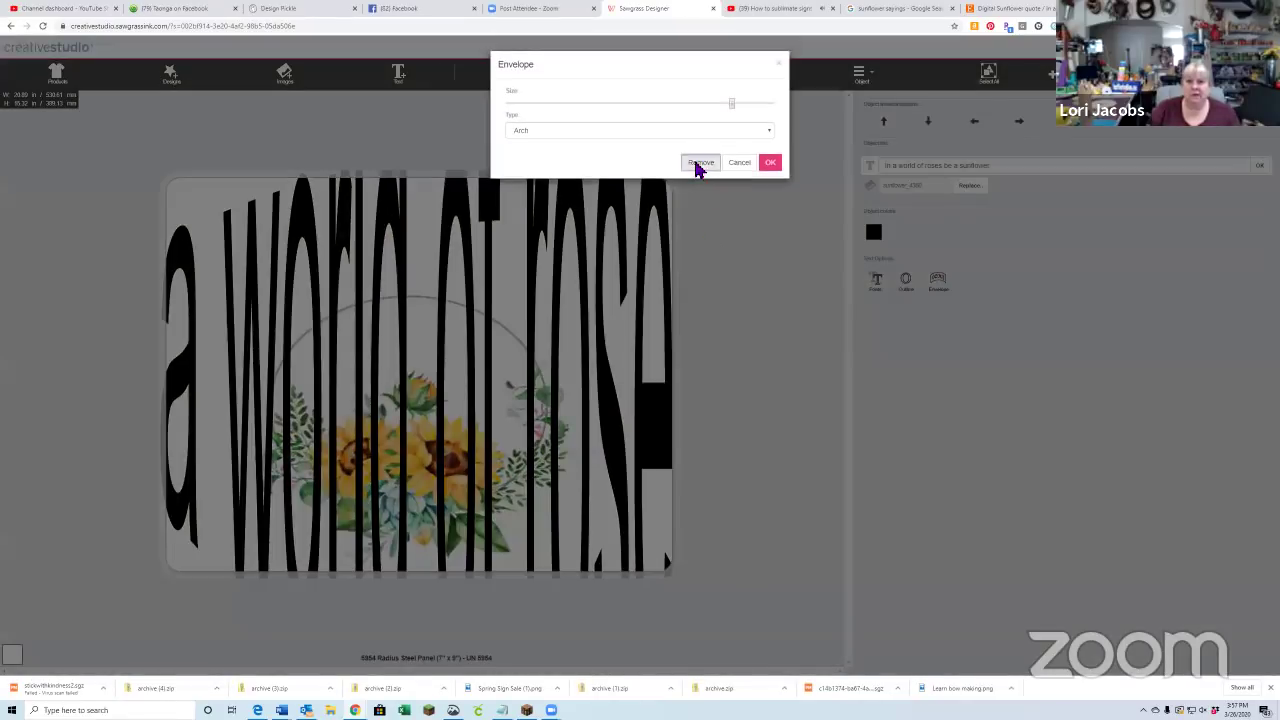
left_click(694, 161)
- Bend the saying upward with a moderate Arch envelope, about 5.12 in high overall
left_click(956, 287)
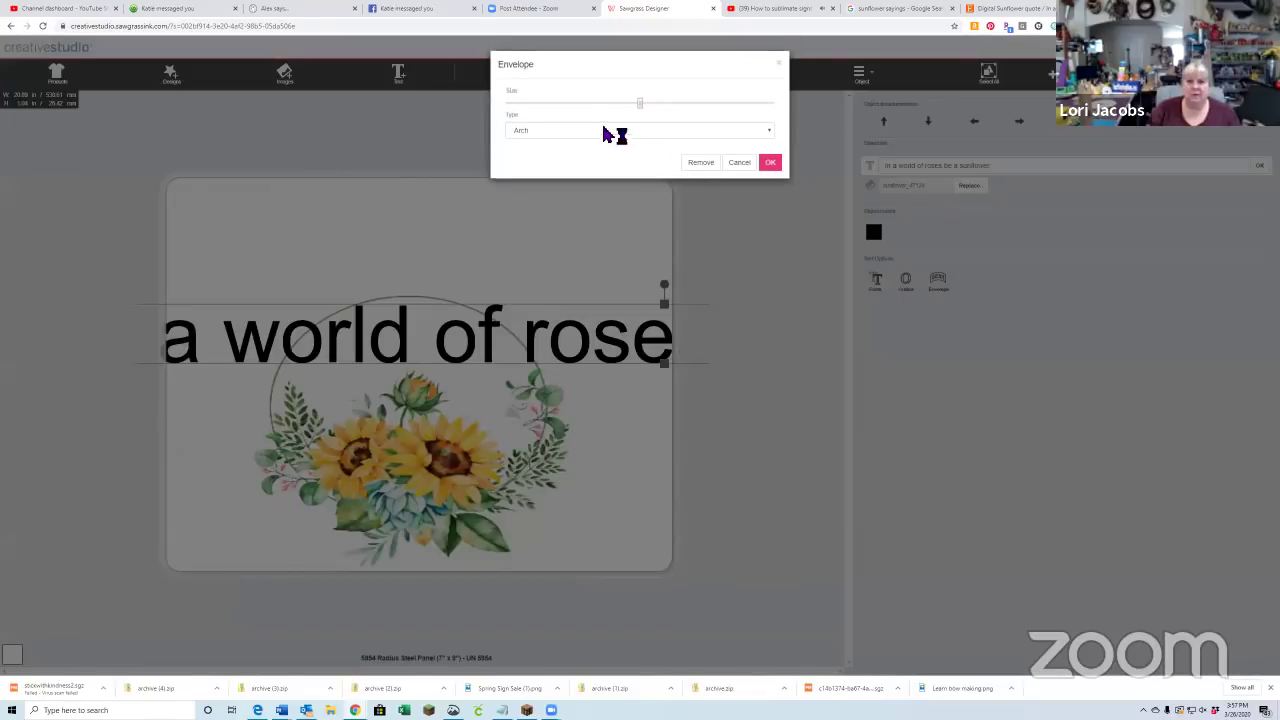
left_click_drag(638, 101, 655, 101)
left_click(770, 163)
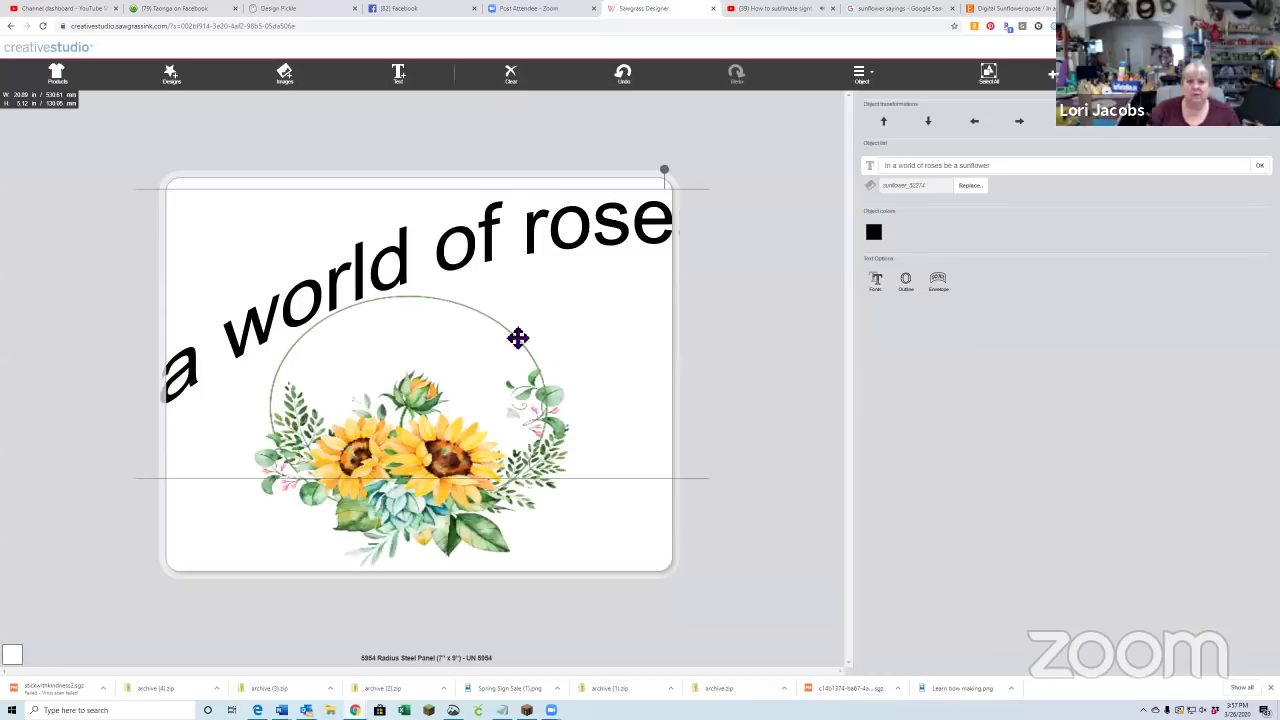
- Shrink the arched saying to about 8 in wide by 1.96 in high and centre it above the wreath
left_click_drag(384, 150, 352, 142)
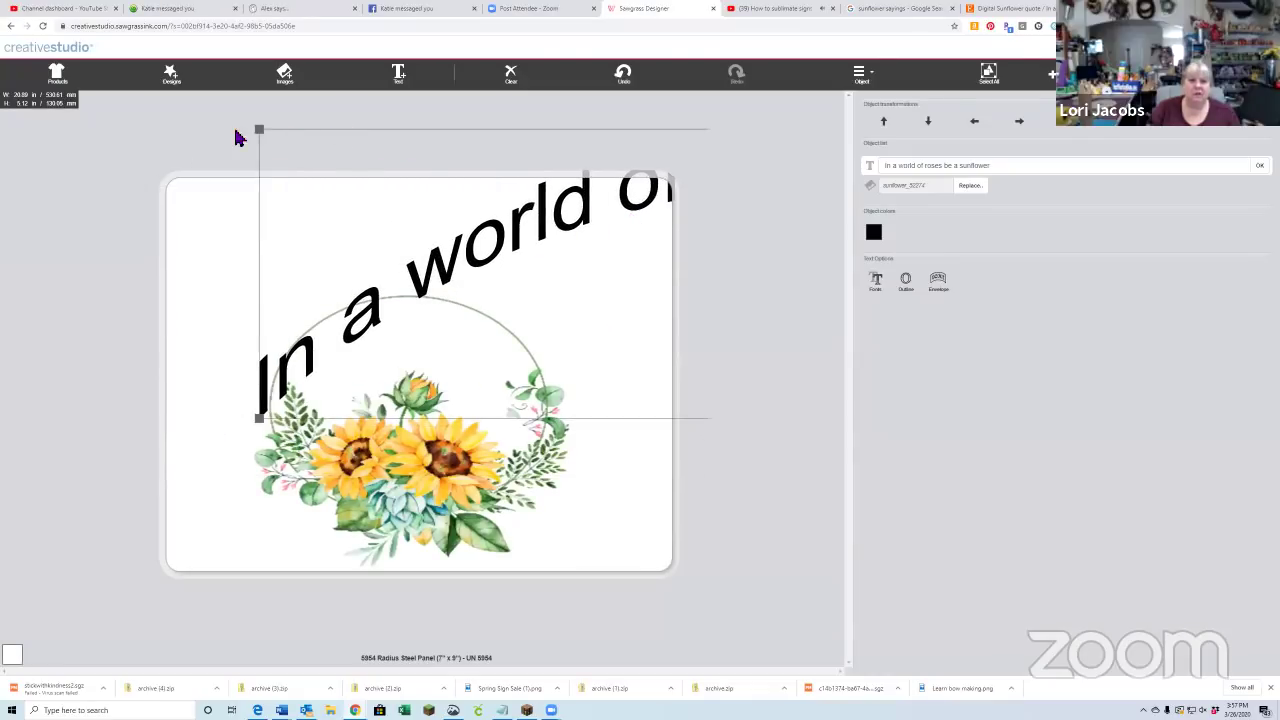
left_click_drag(263, 130, 600, 272)
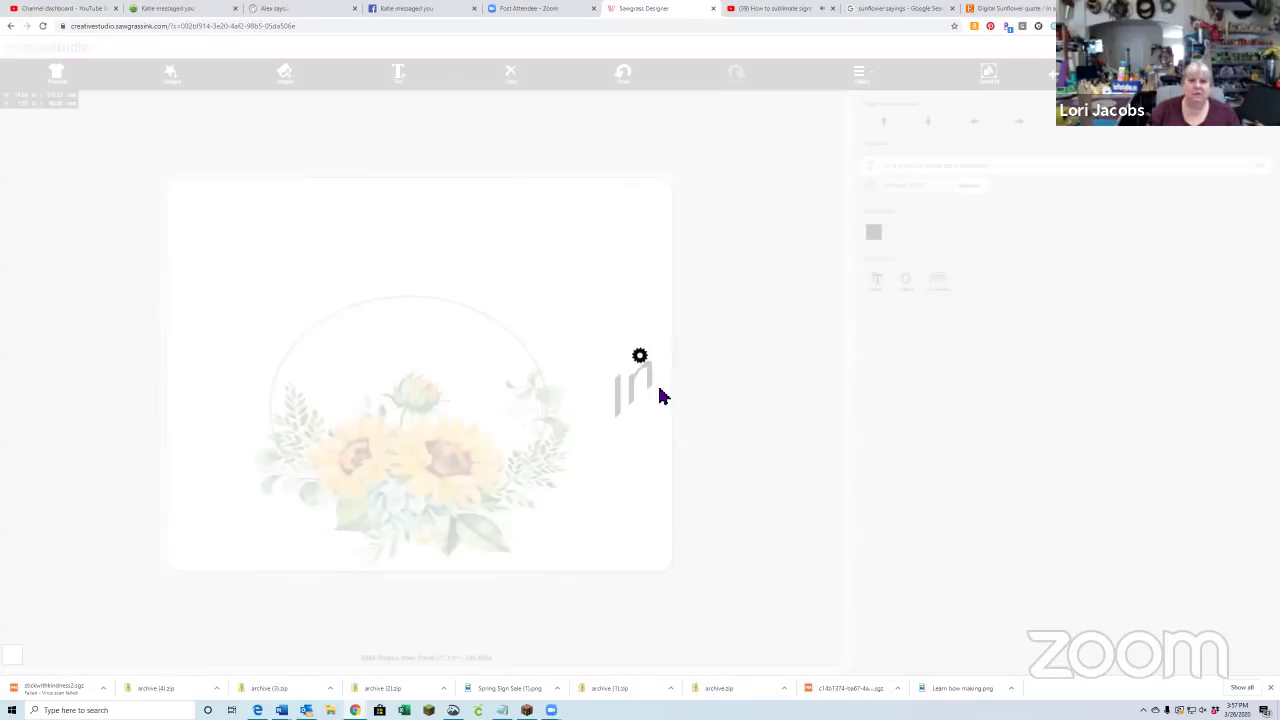
left_click_drag(641, 385, 160, 383)
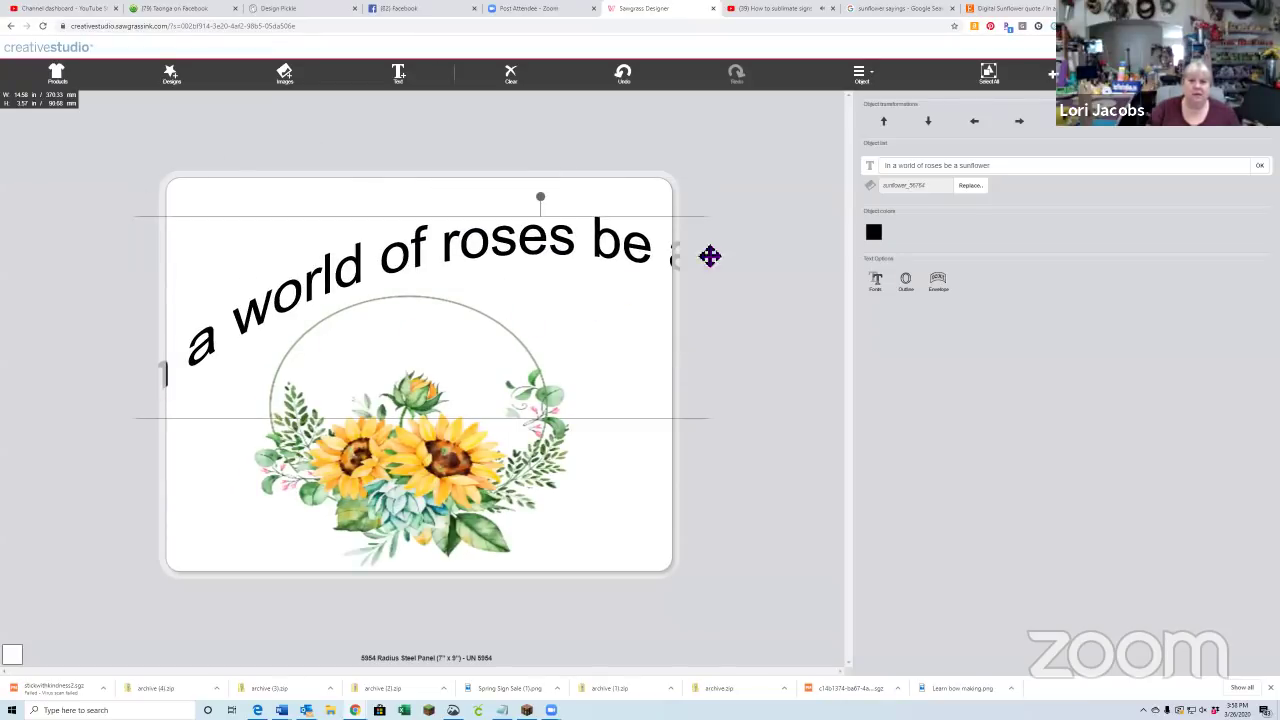
left_click_drag(595, 242, 317, 259)
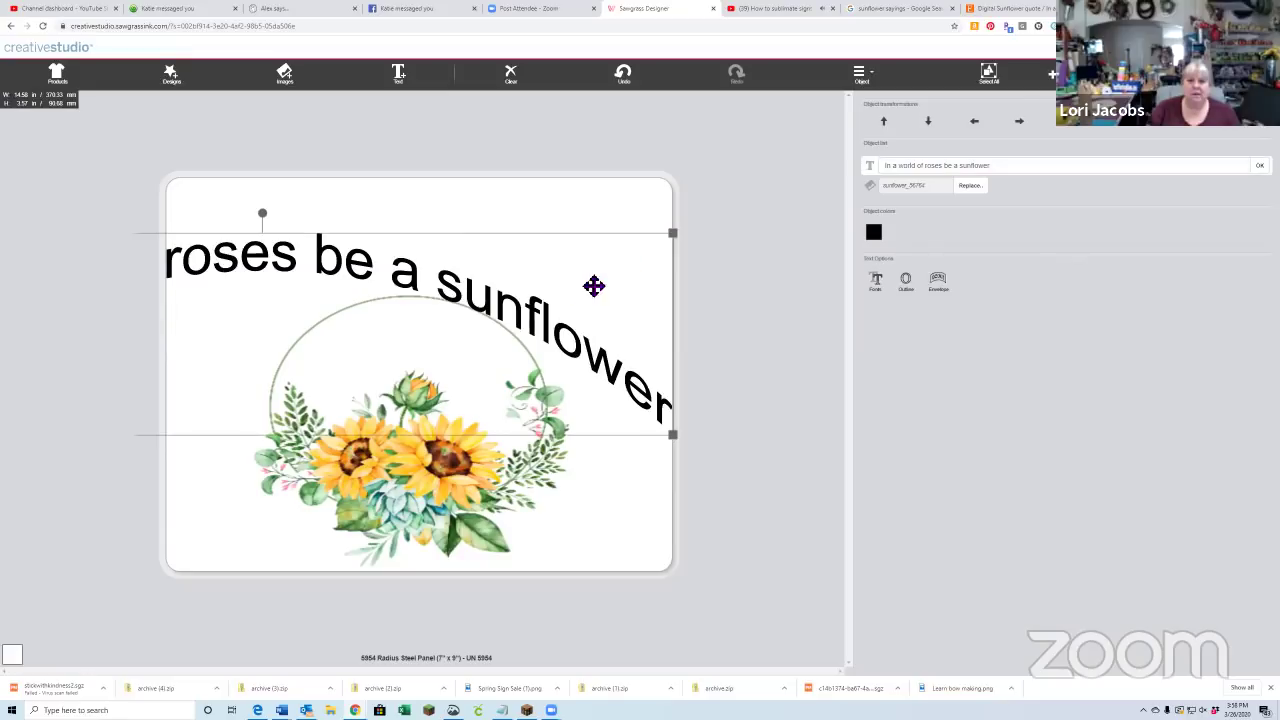
left_click_drag(677, 237, 555, 308)
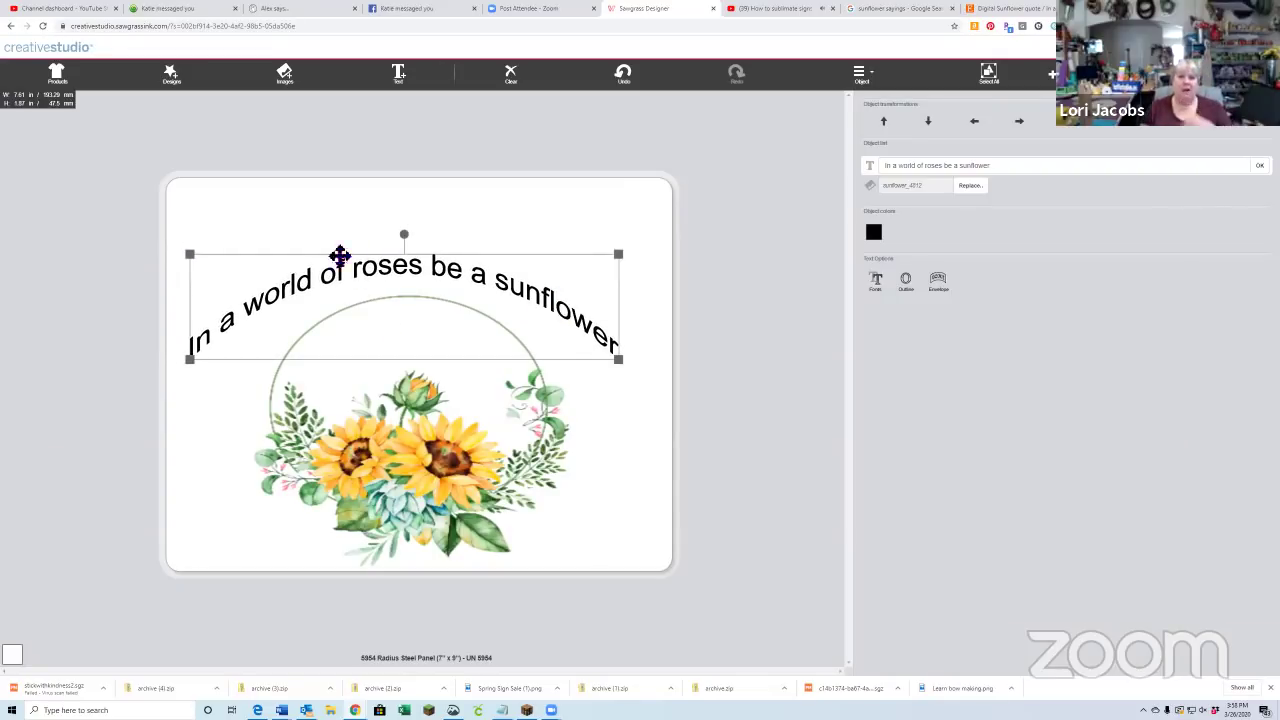
left_click_drag(191, 361, 200, 380)
left_click_drag(616, 366, 631, 371)
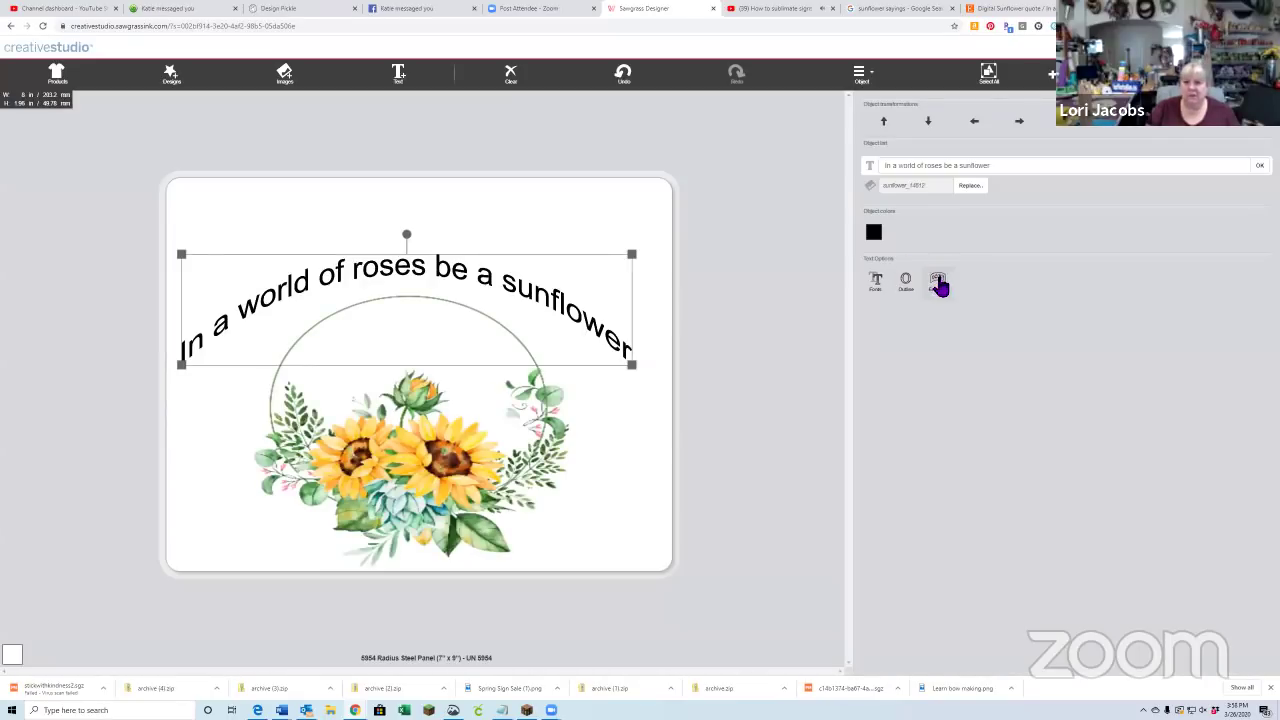
- Increase the saying's Arch envelope to about 2.75 in overall height and position it around the wreath's upper curve
left_click(938, 283)
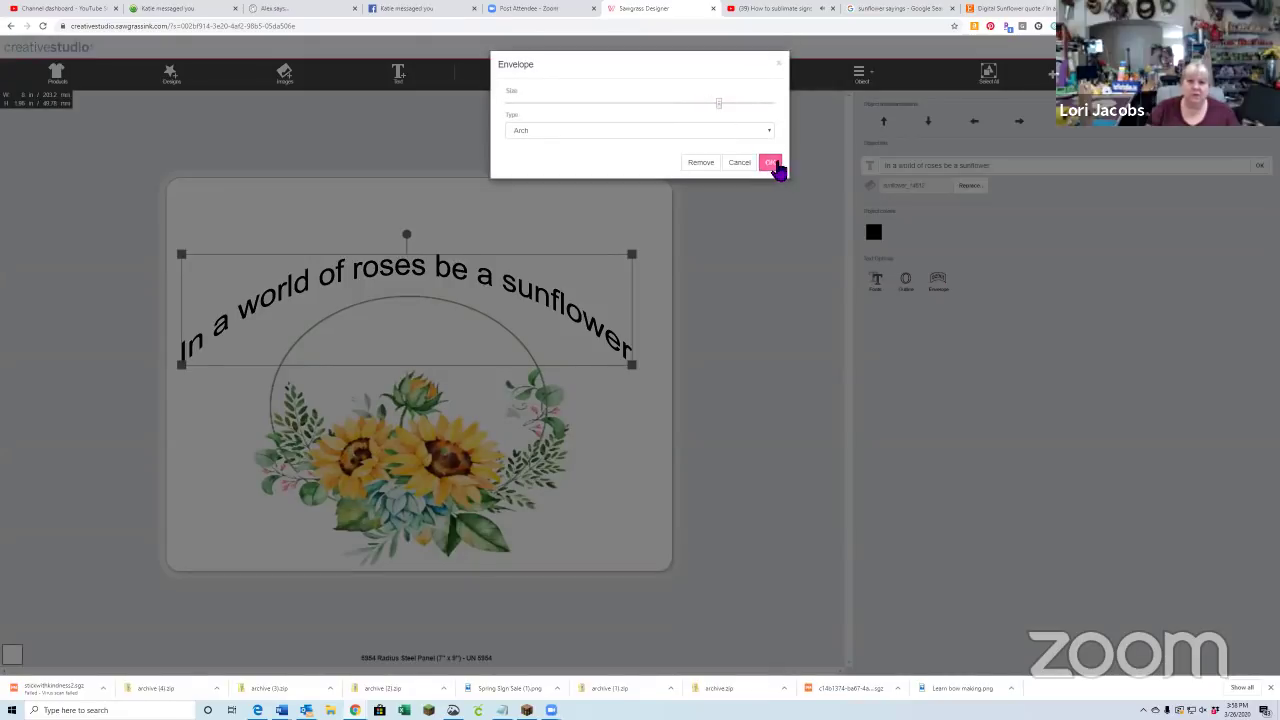
left_click(772, 164)
left_click_drag(484, 290, 488, 318)
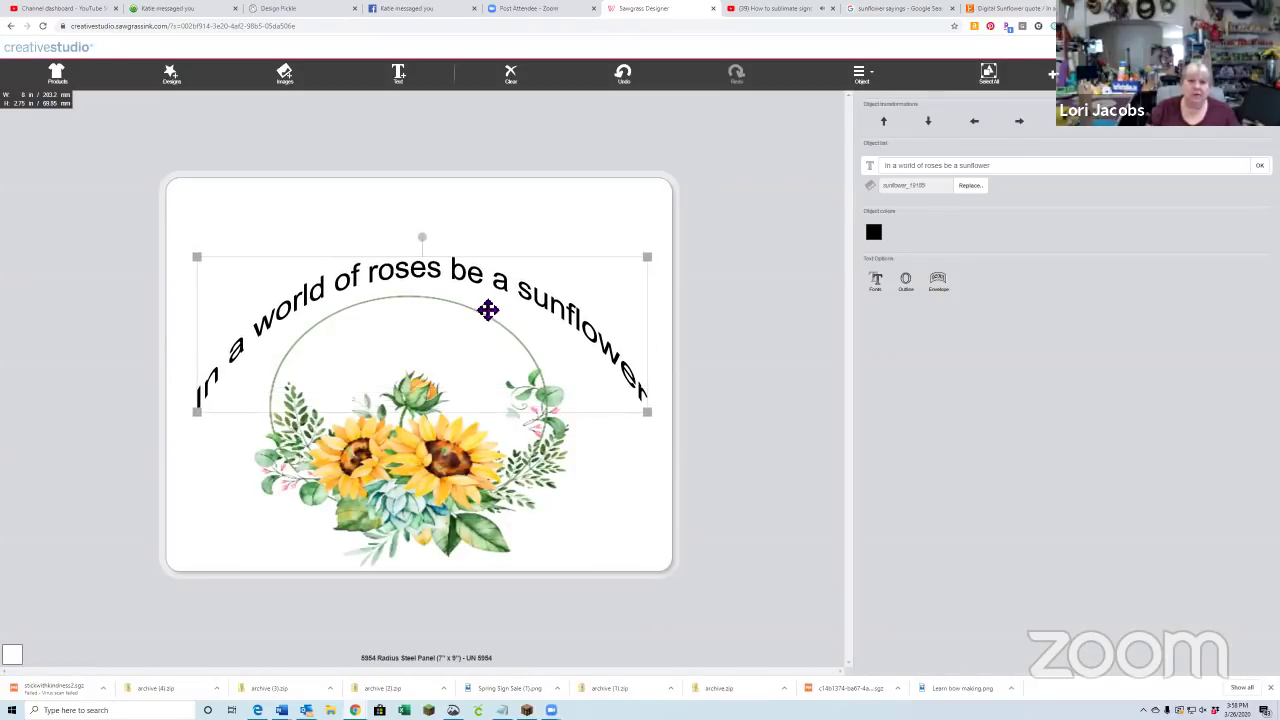
- Increase the saying's Arch envelope to about 3.55 in overall height and lower the text toward the wreath
left_click(522, 240)
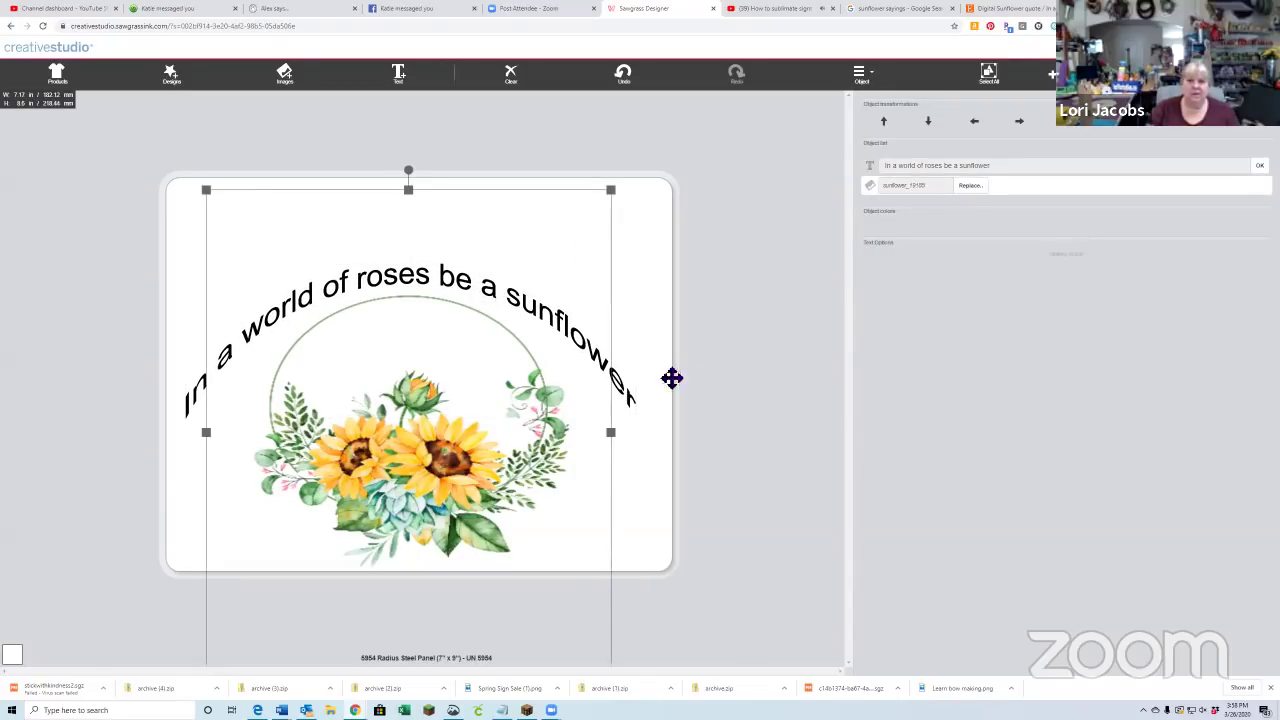
left_click(563, 334)
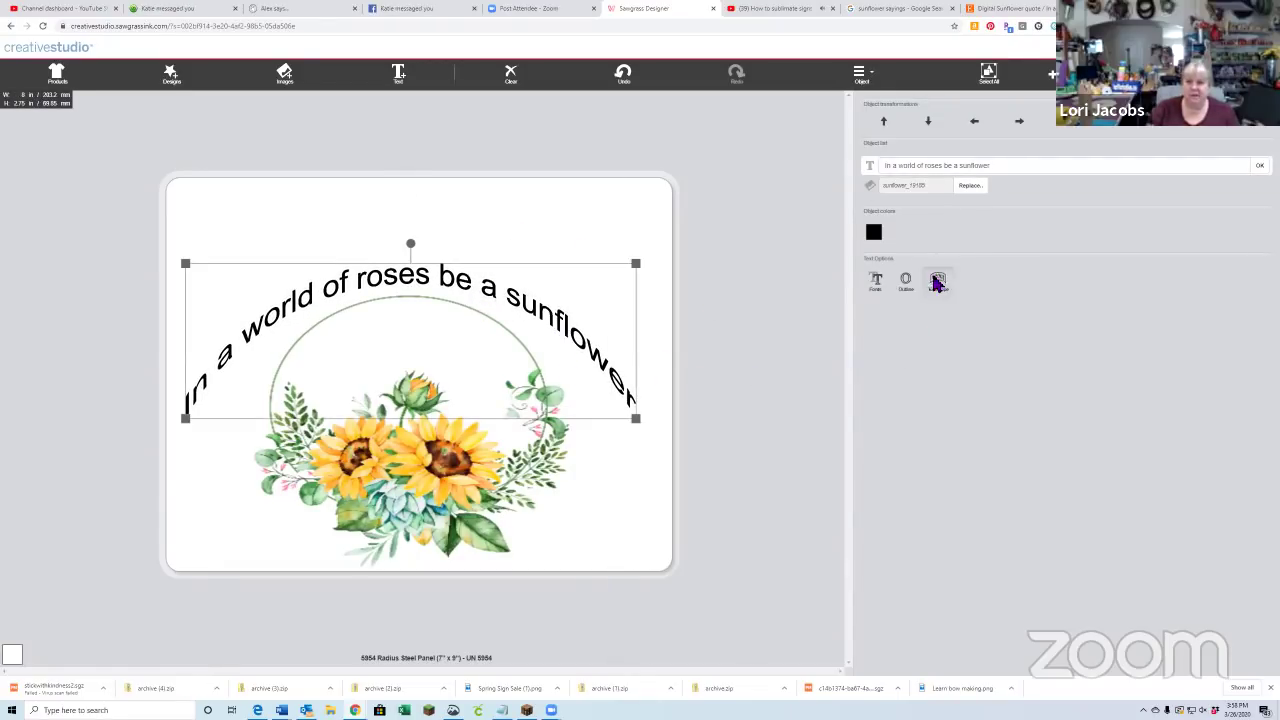
left_click(938, 283)
left_click_drag(734, 106, 754, 116)
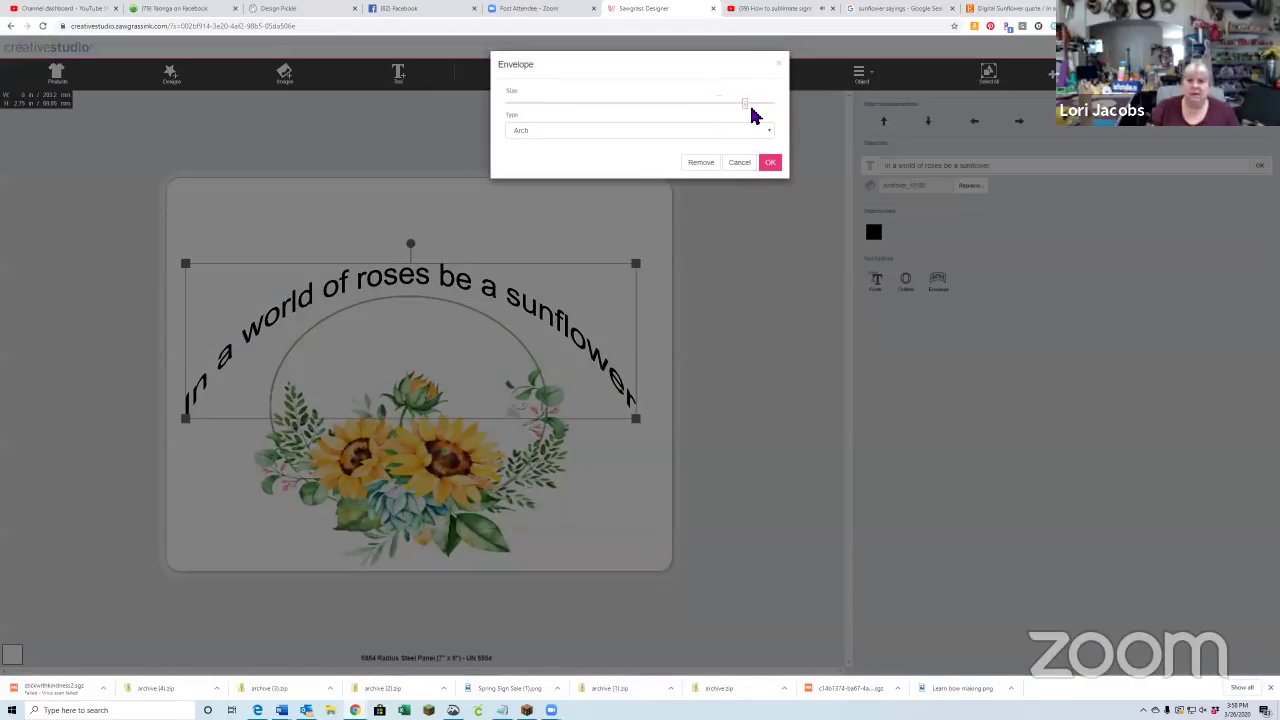
left_click(772, 164)
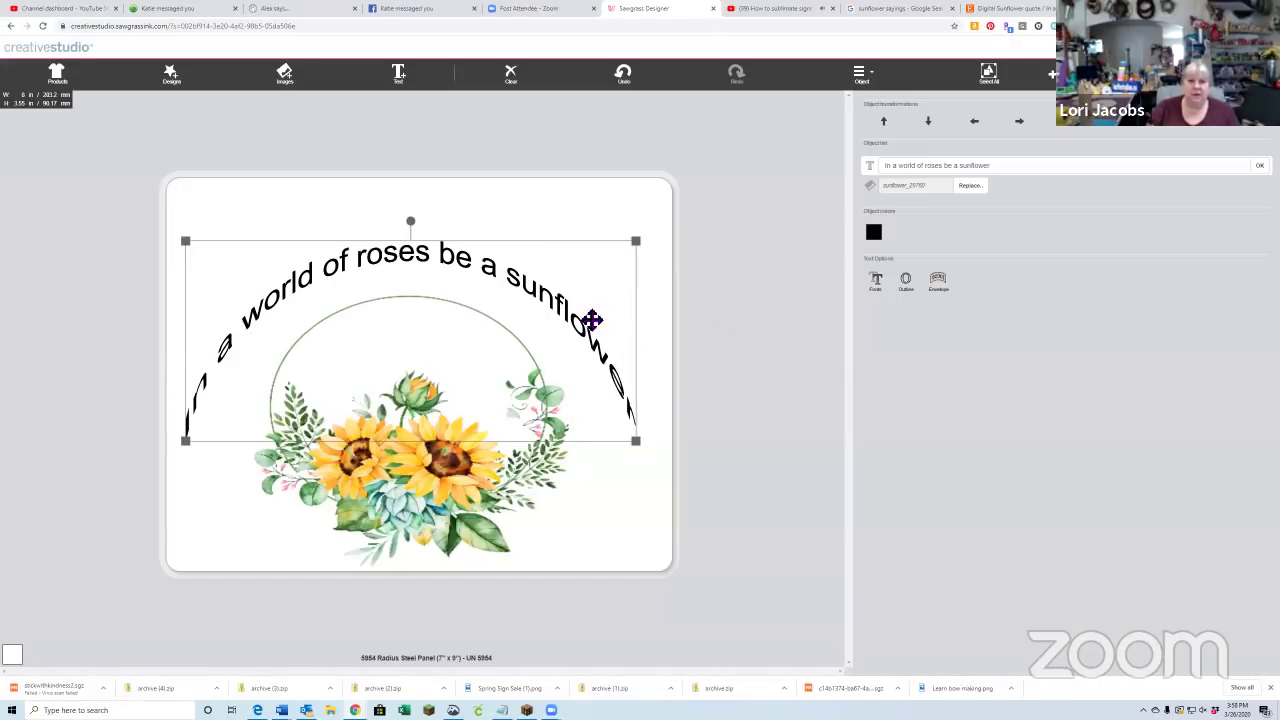
left_click_drag(571, 329, 556, 349)
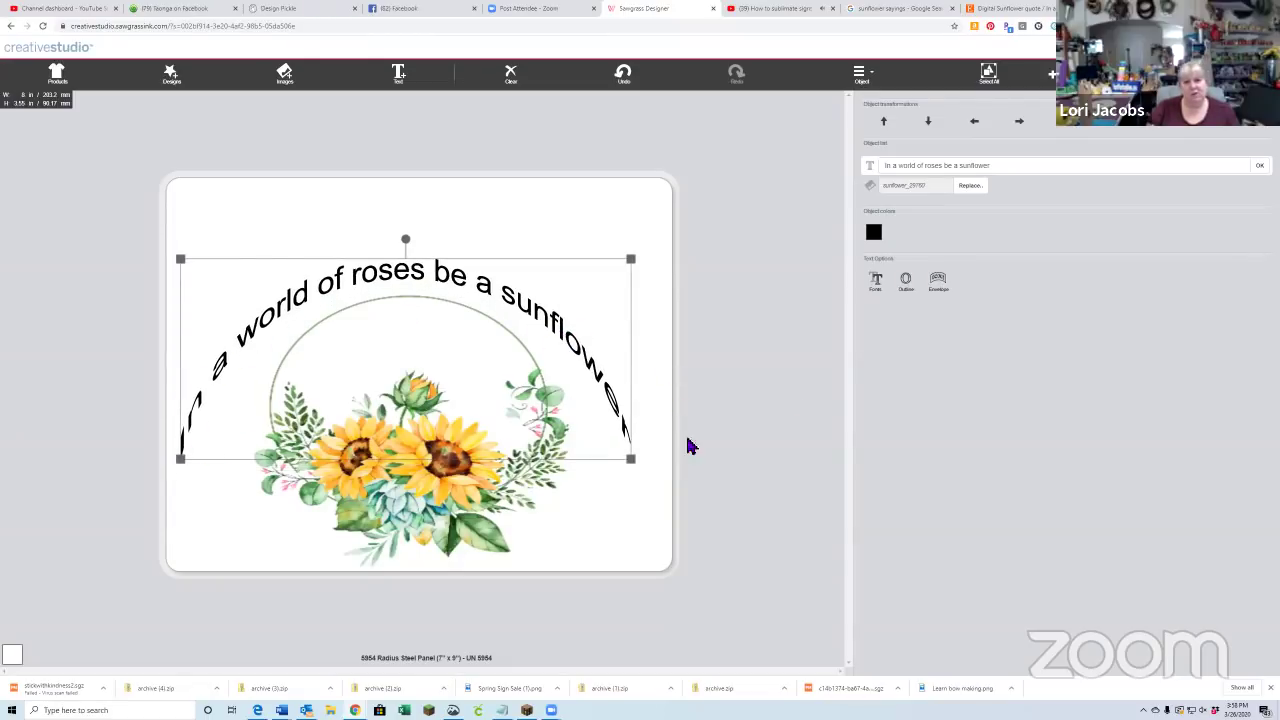
- Switch the saying's envelope type from Arch to Arc at the same bend size
left_click(940, 284)
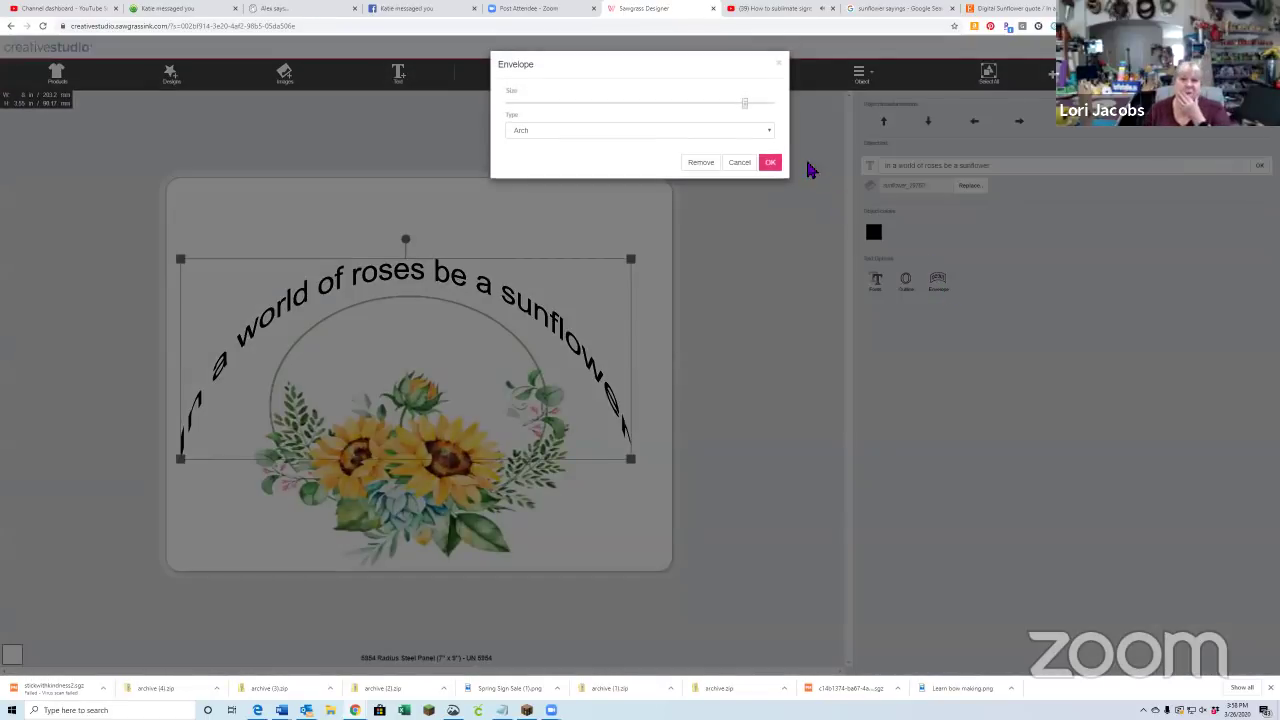
left_click(769, 131)
left_click(606, 152)
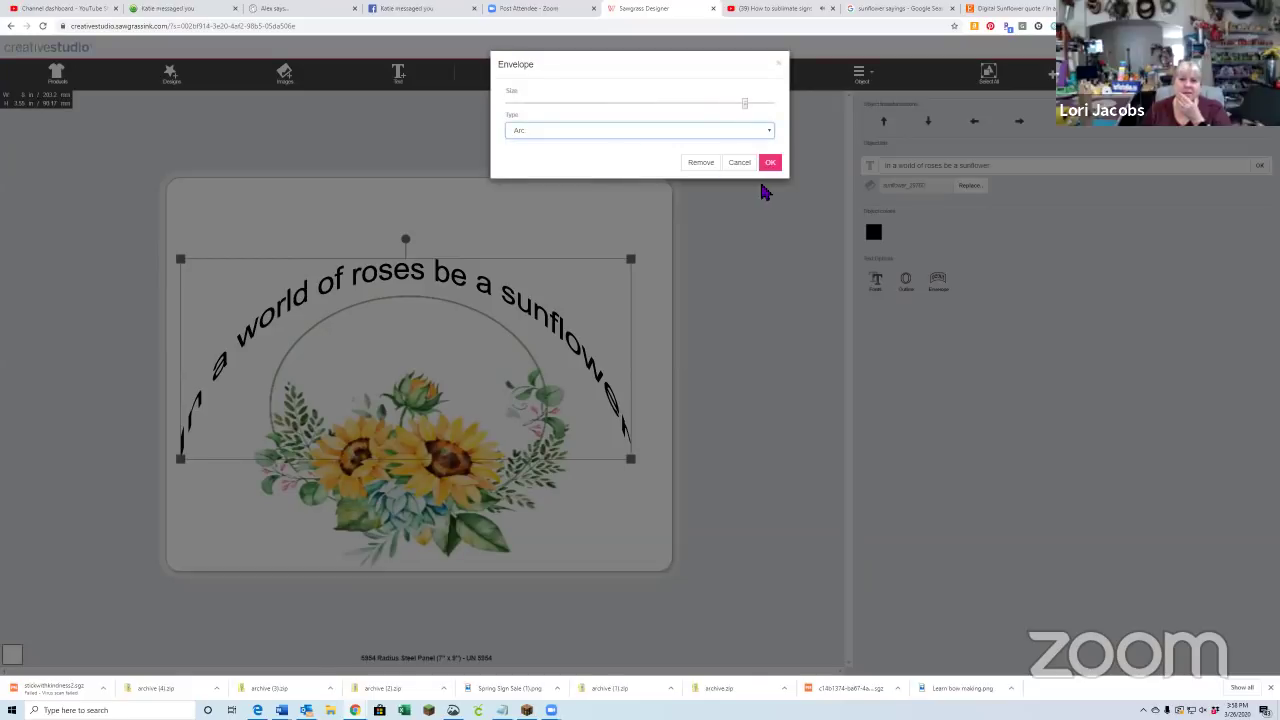
left_click(770, 163)
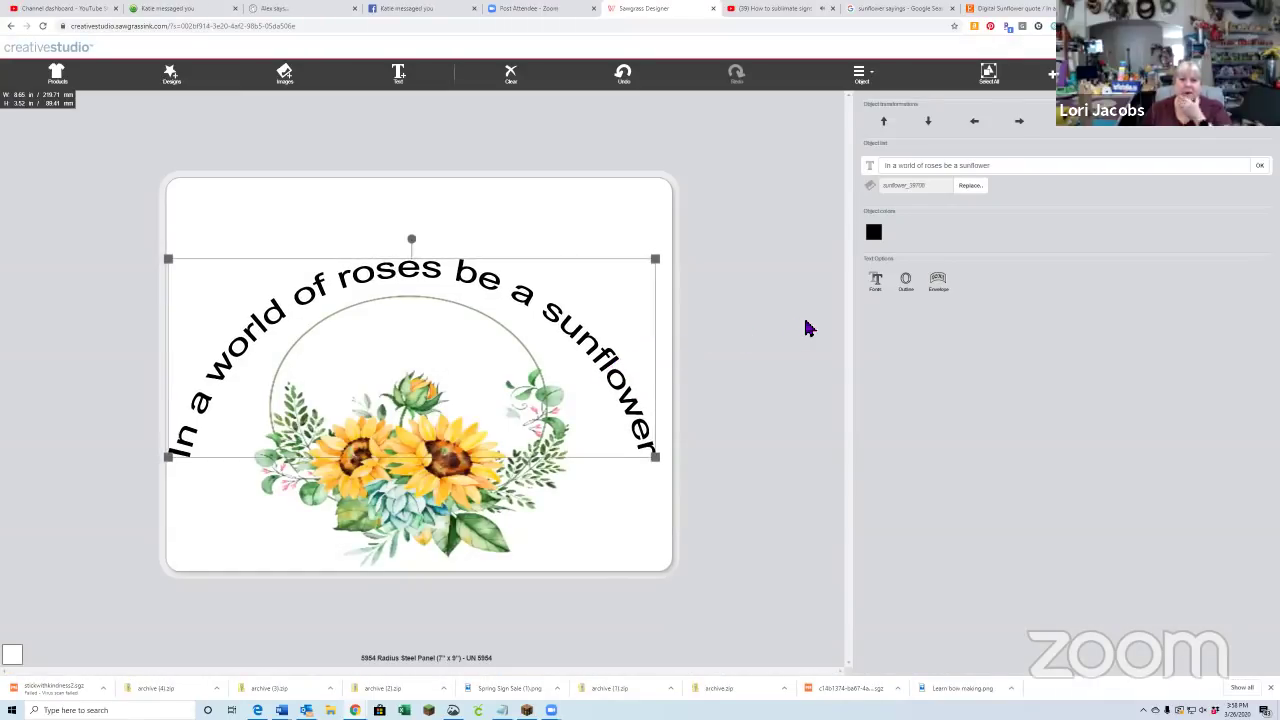
- Strengthen the saying's bend and use the Arc envelope, about 8.67 in wide by 3.91 in high, positioning it across the panel
left_click(940, 280)
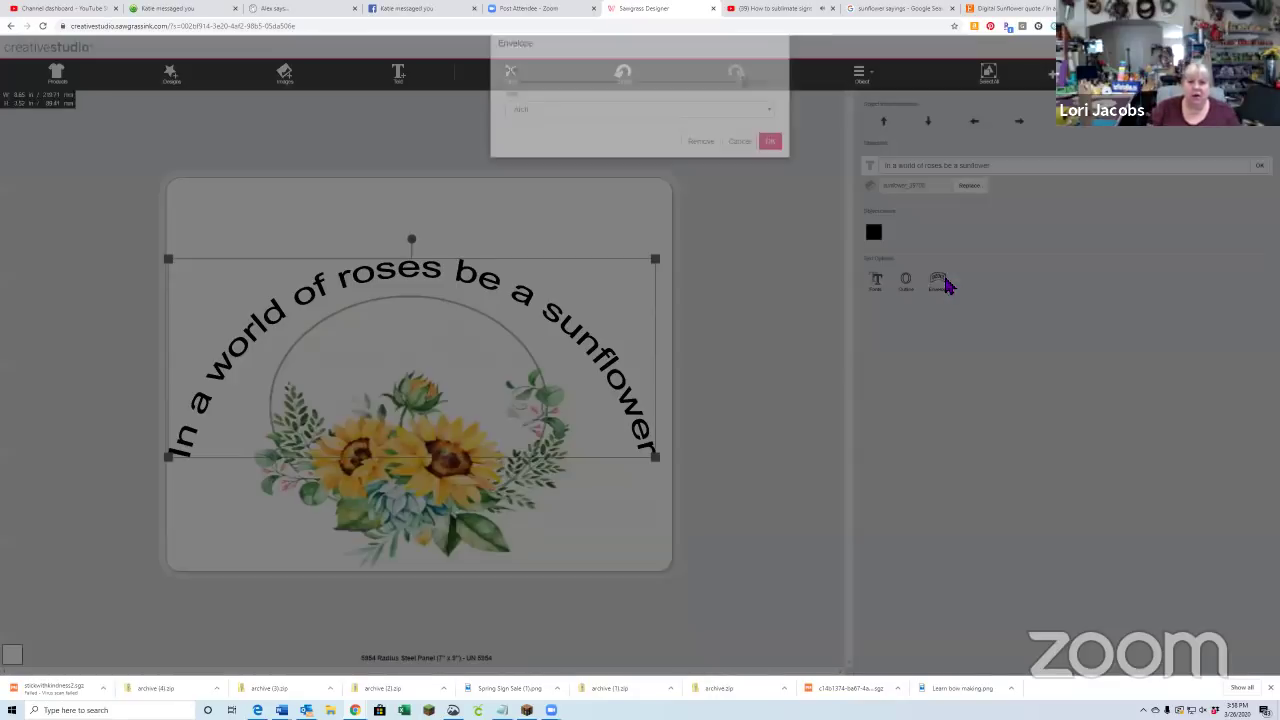
left_click(749, 106)
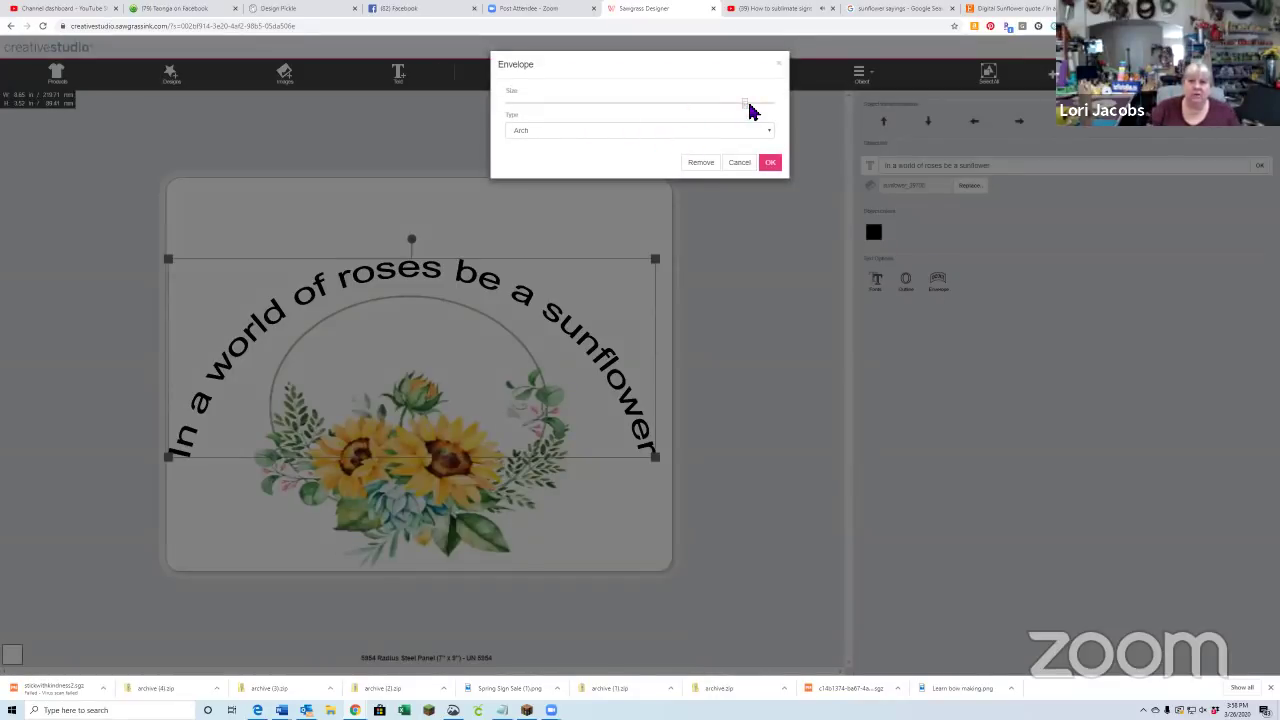
left_click(771, 162)
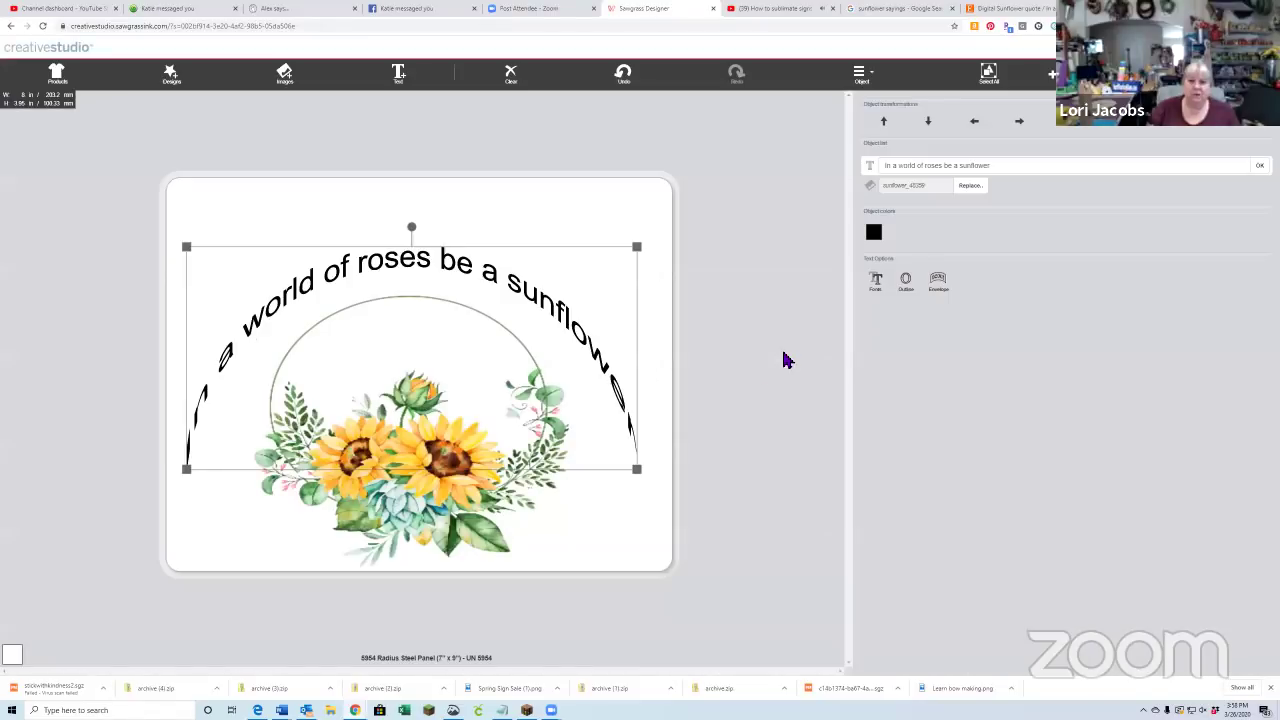
left_click(937, 285)
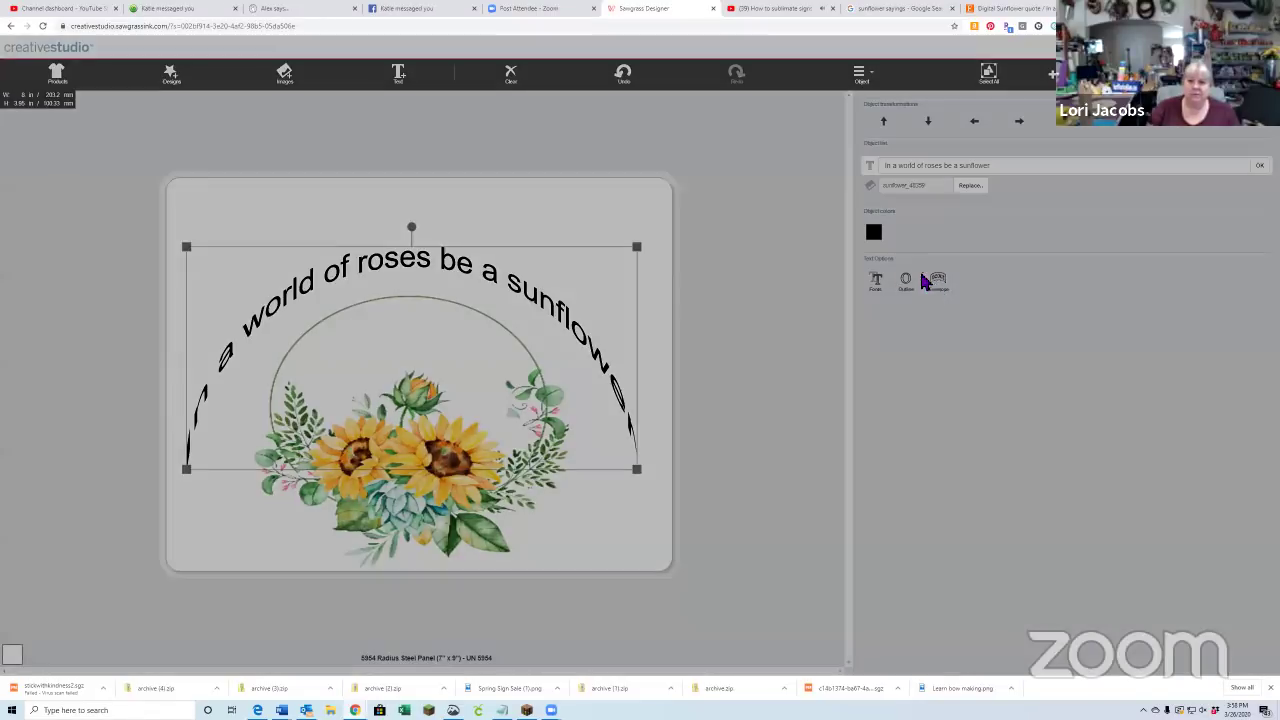
left_click(674, 128)
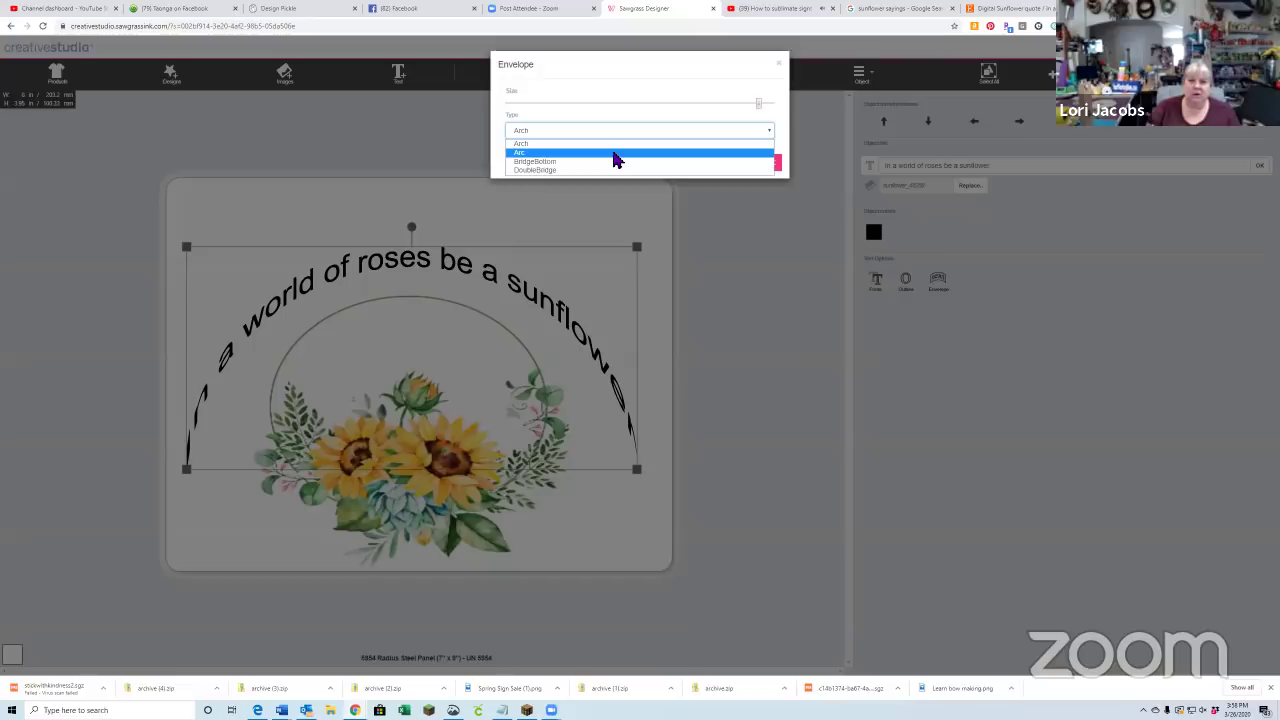
left_click(615, 160)
left_click(773, 165)
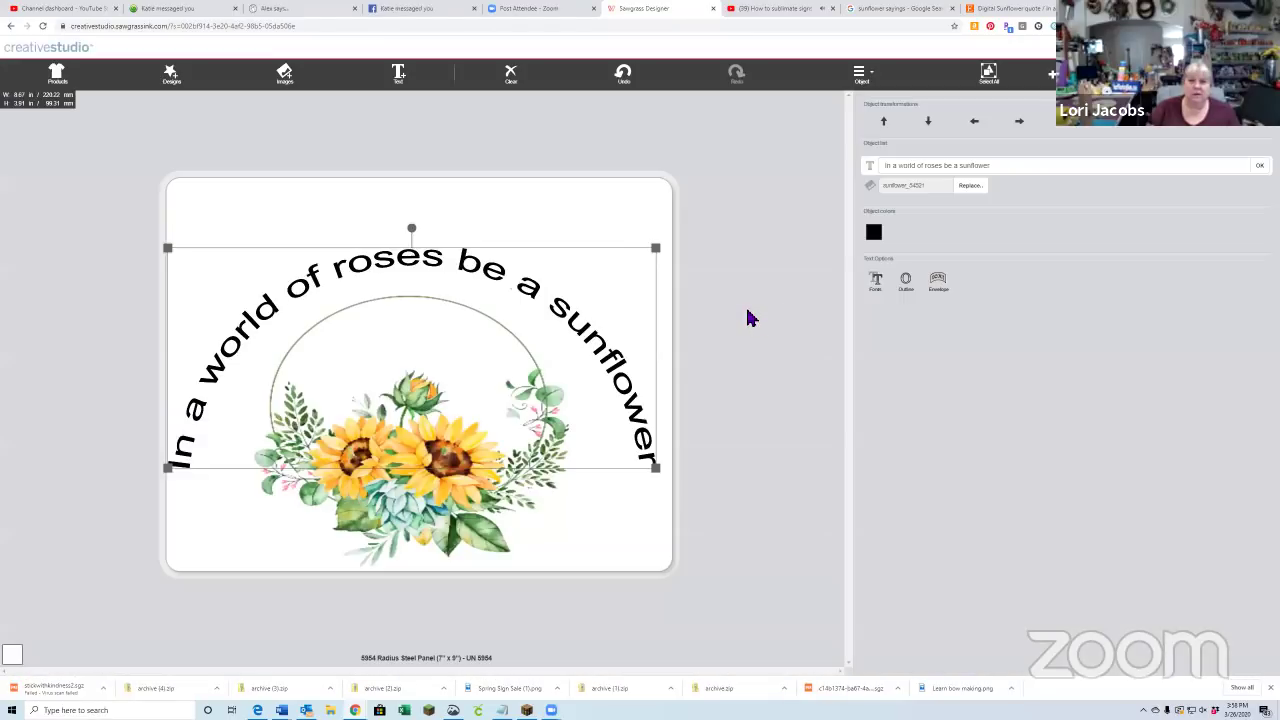
left_click_drag(631, 401, 637, 408)
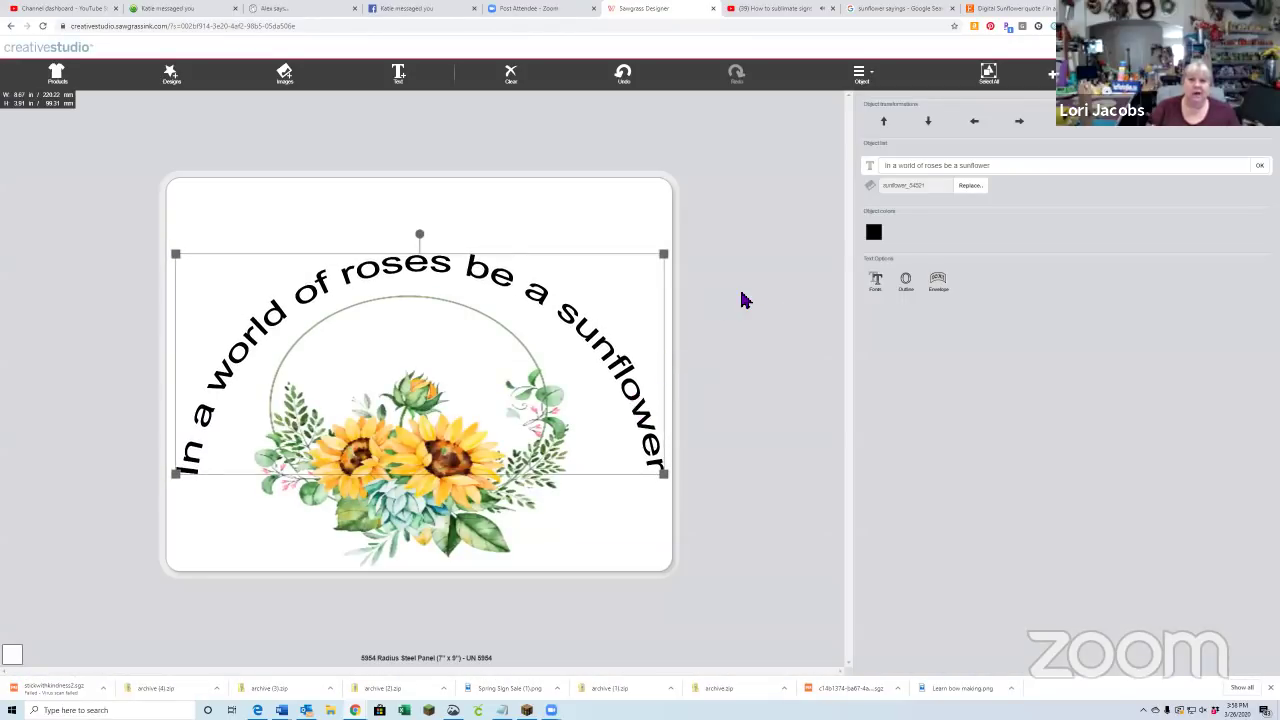
- Set the saying's Arc envelope to maximum size, about 8.68 in wide by 4.3 in high, and reposition it around the wreath
left_click(556, 215)
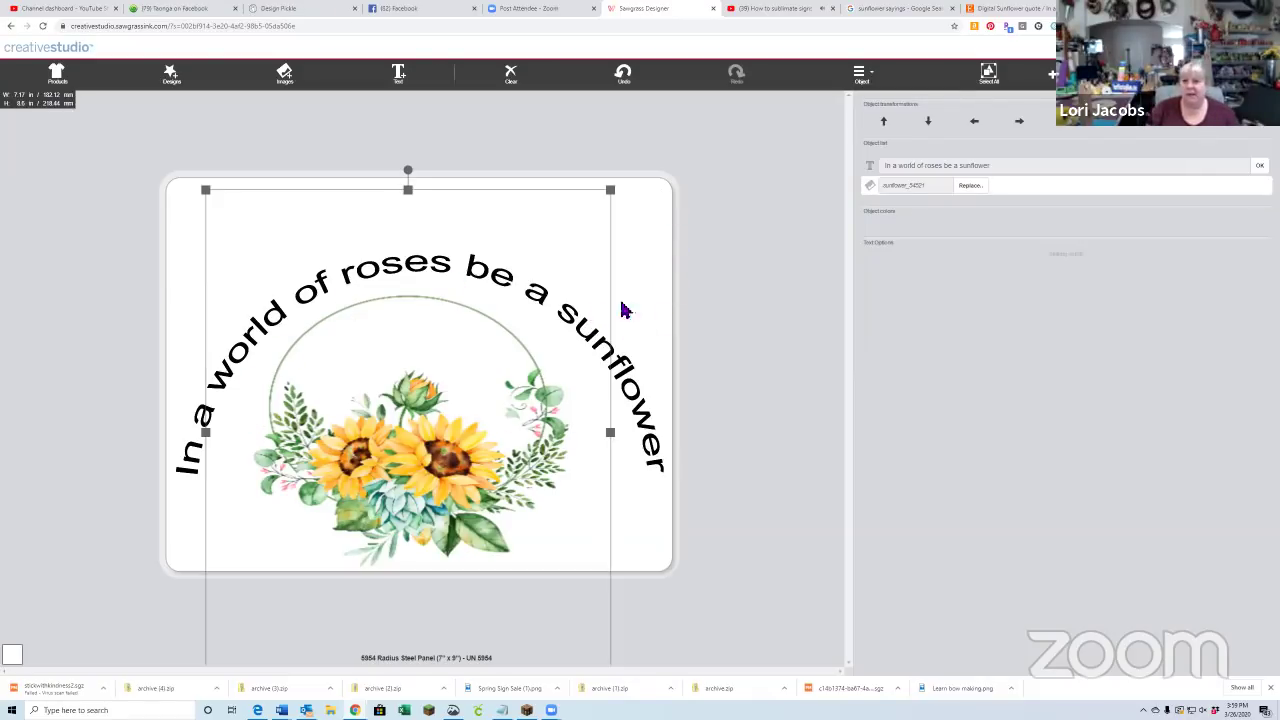
left_click(571, 323)
left_click(936, 284)
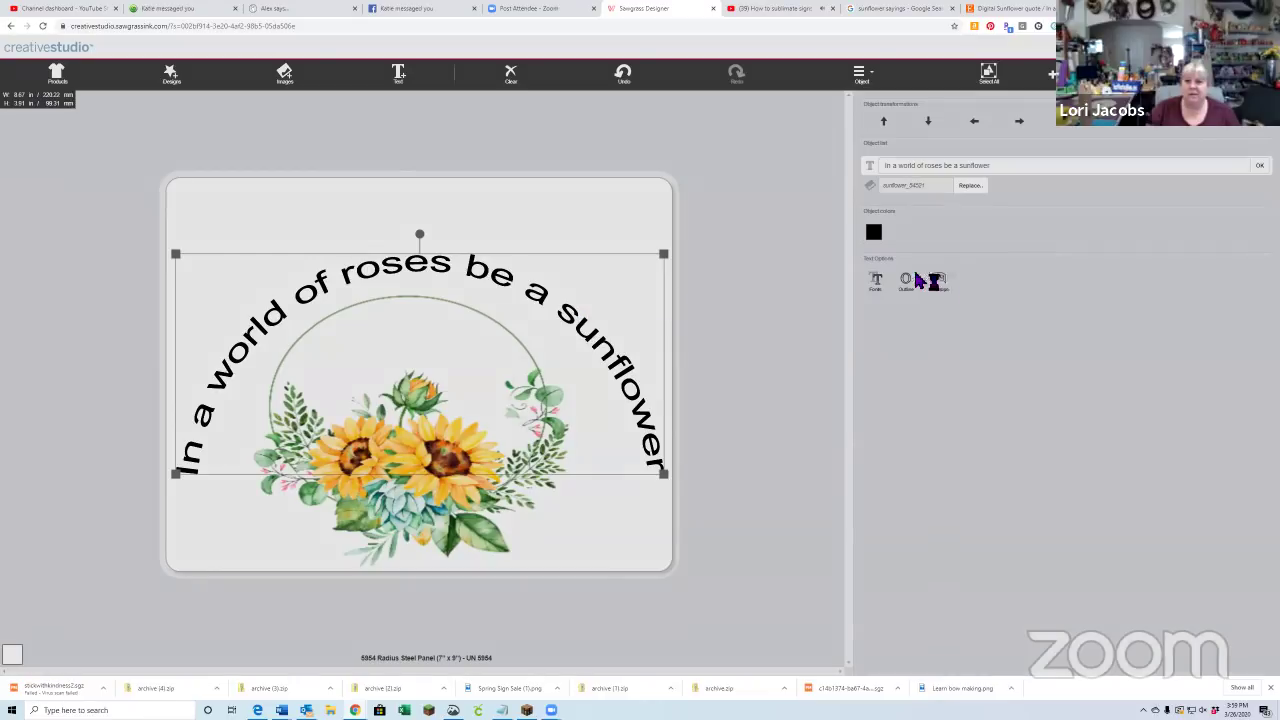
left_click(598, 131)
left_click(593, 153)
left_click_drag(763, 107, 800, 108)
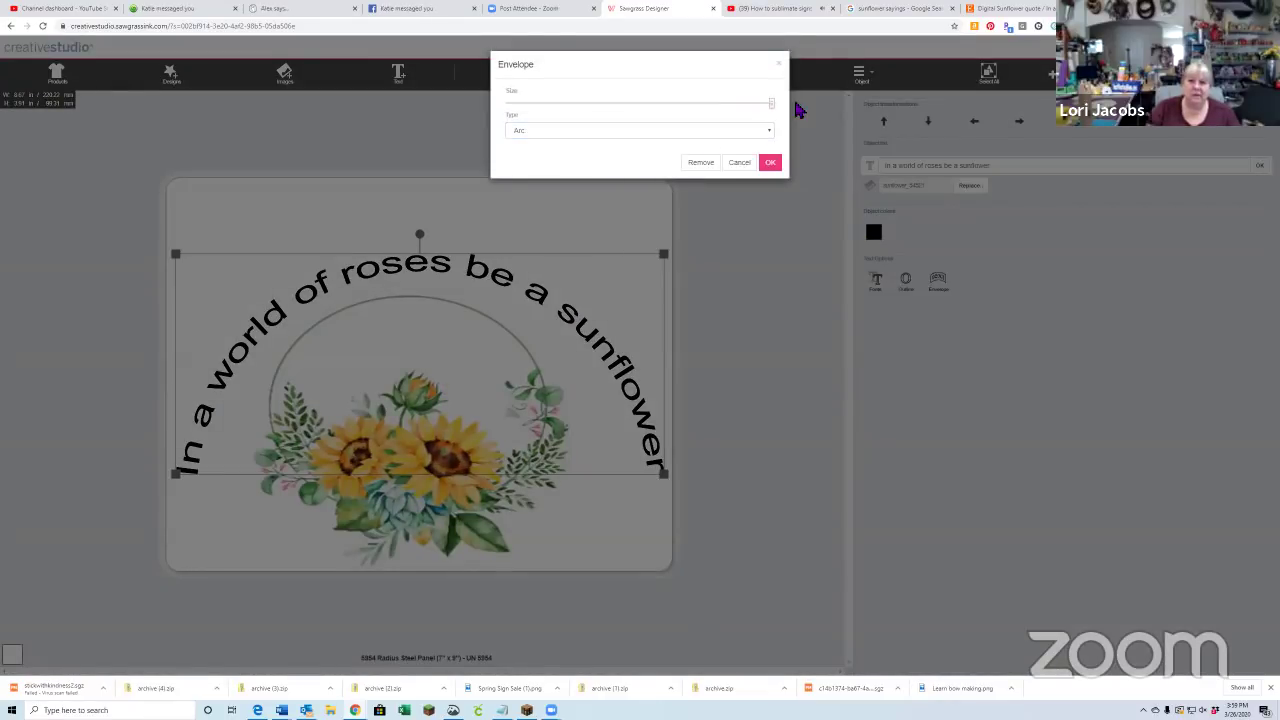
left_click(770, 162)
mouse_move(659, 422)
left_mouse_down()
mouse_move(643, 429)
mouse_move(654, 436)
left_mouse_up()
- Centre the arced saying between the panel's side edges and leave its envelope settings as they are
left_click(586, 247)
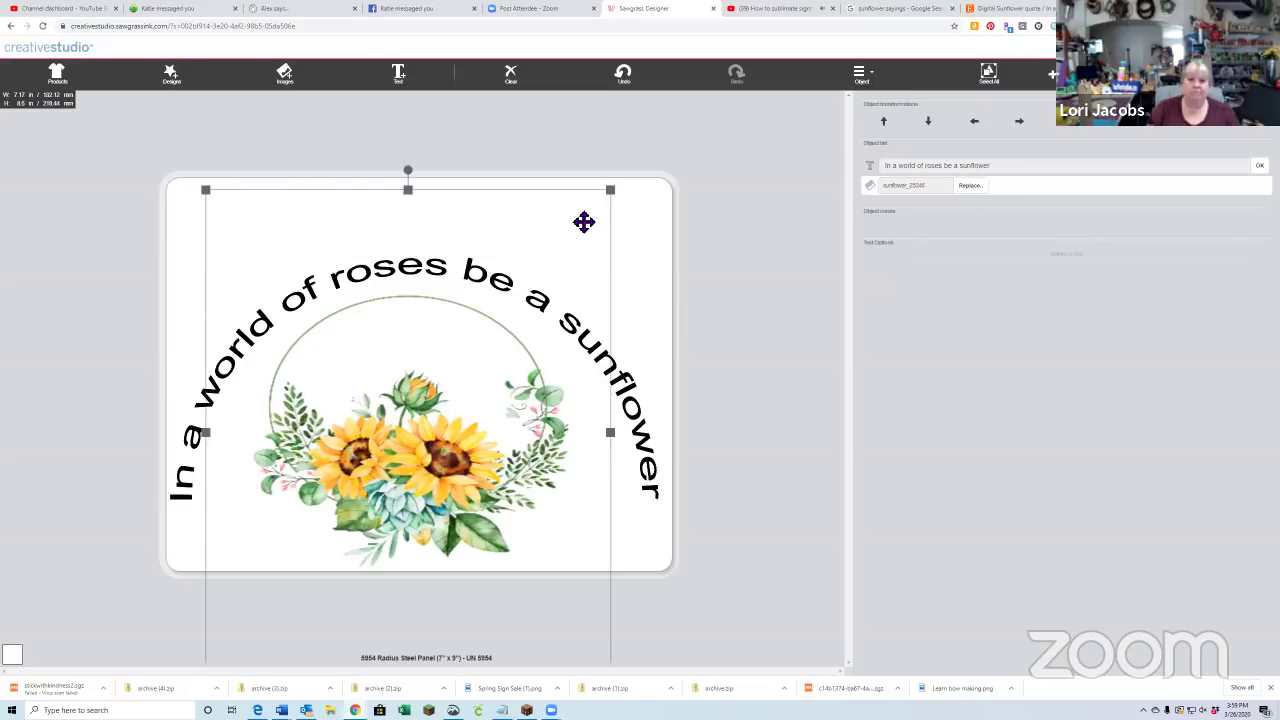
left_click(668, 328)
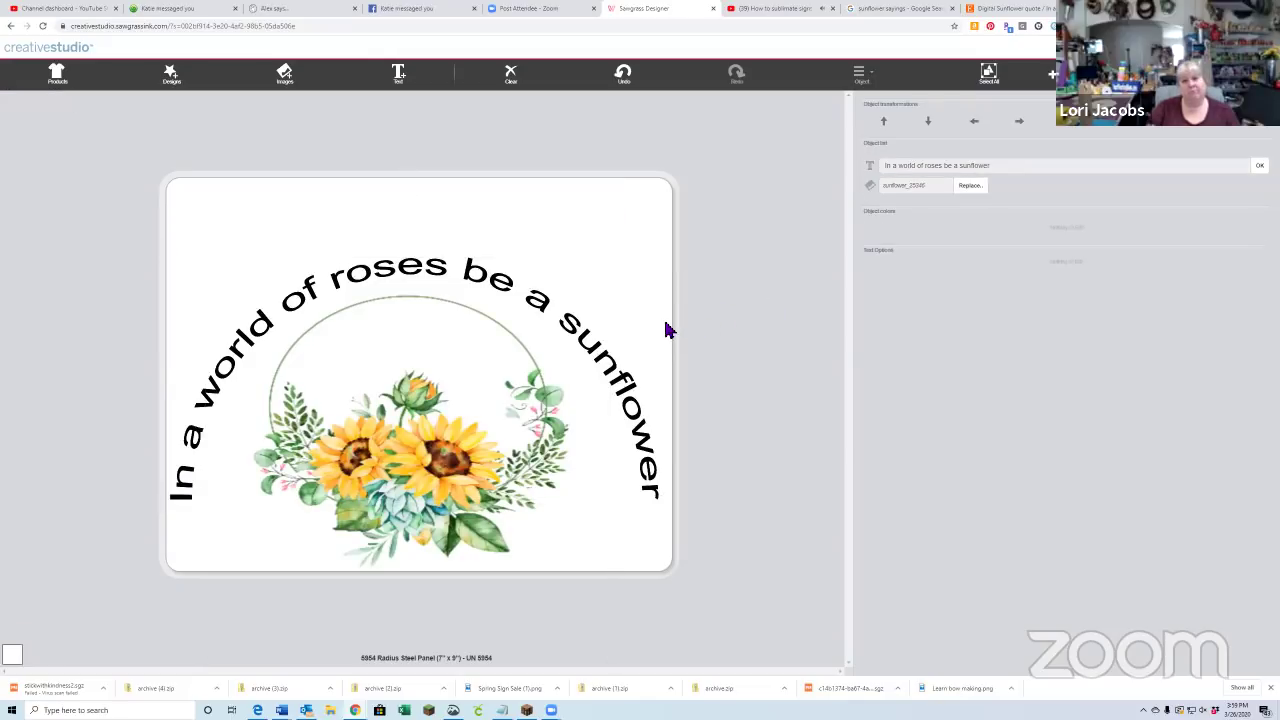
left_click_drag(453, 277, 457, 272)
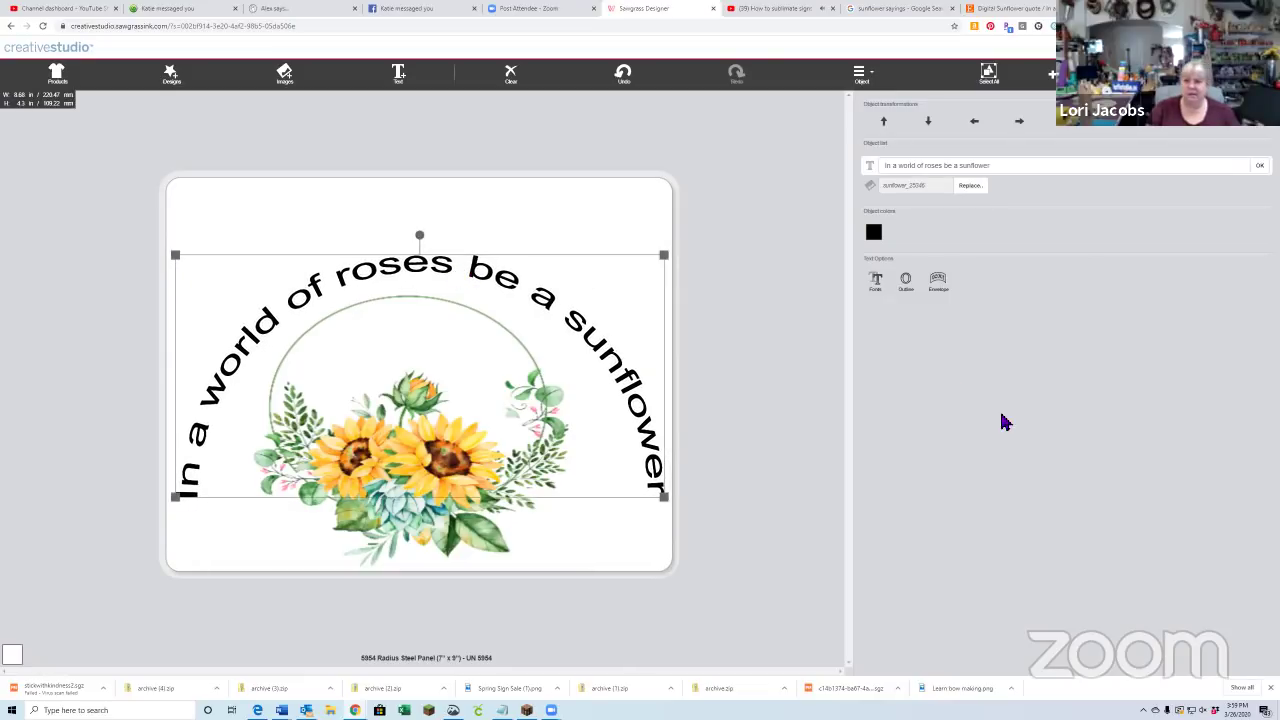
left_click(943, 288)
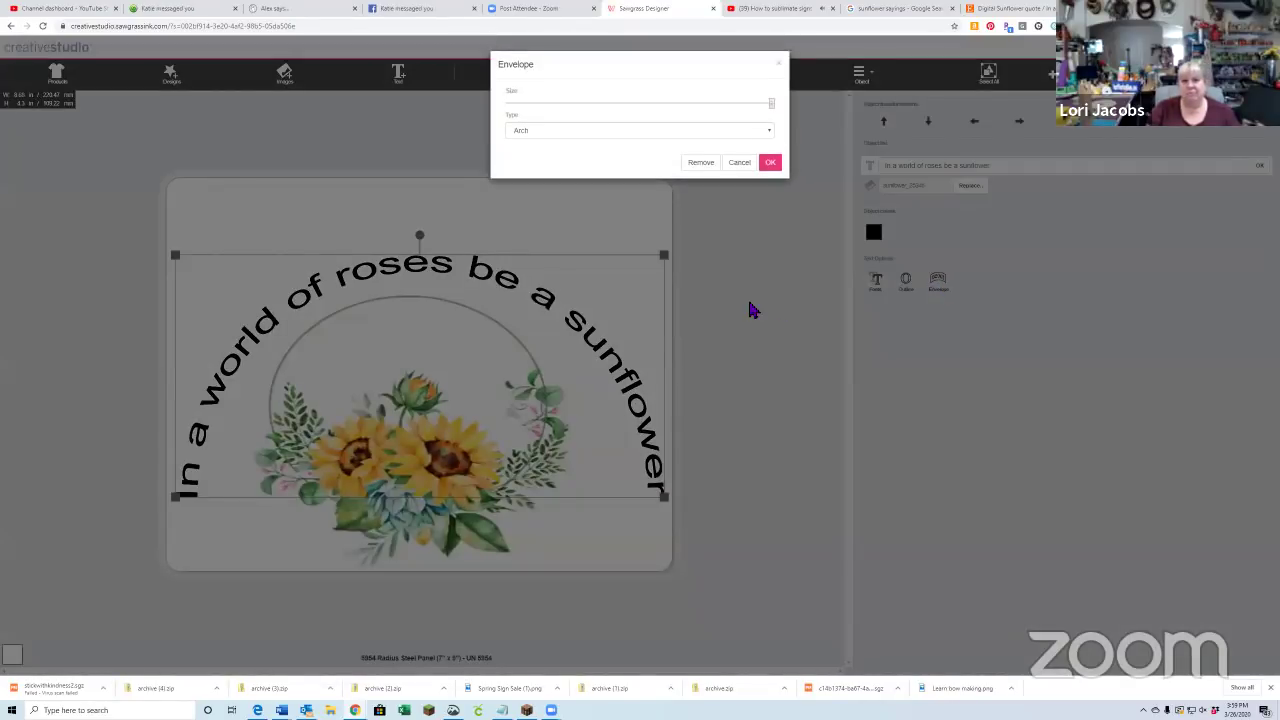
left_click(740, 164)
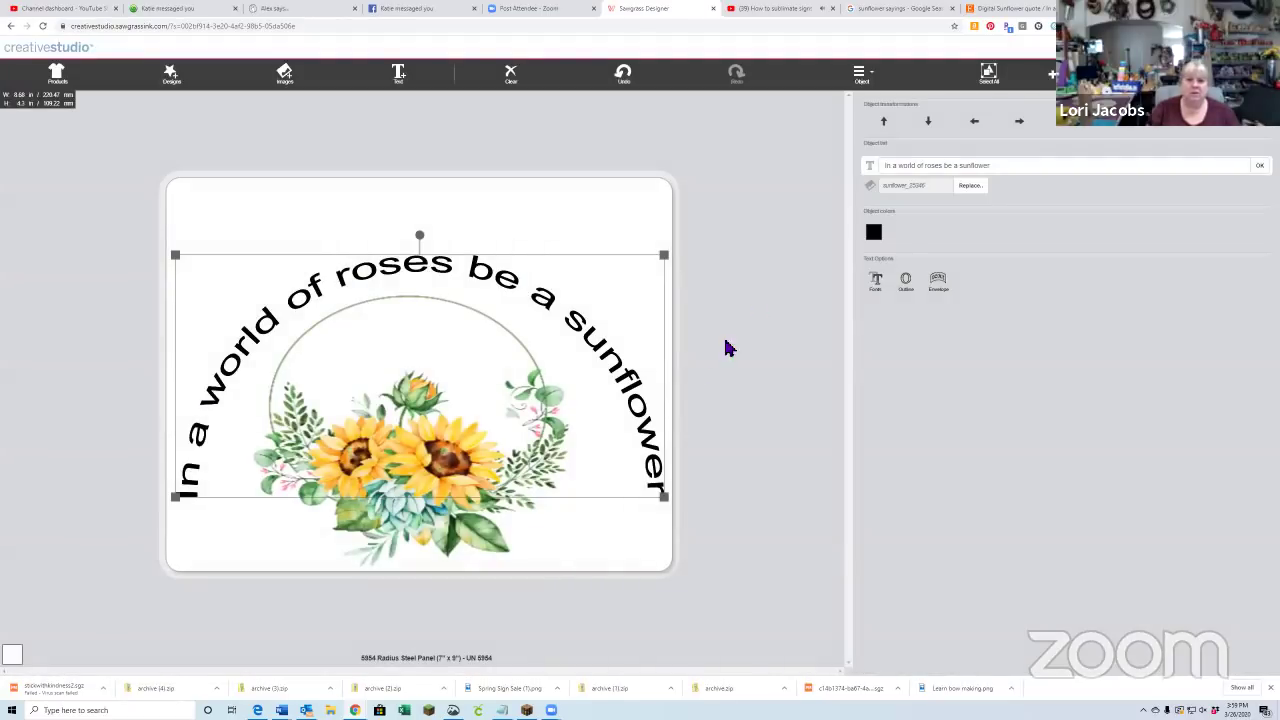
- Enlarge the sunflower wreath image to about 7.45 in wide by 8.93 in high and move the saying slightly higher
left_click(455, 522)
left_click_drag(615, 191, 631, 177)
mouse_move(487, 372)
left_mouse_down()
mouse_move(477, 394)
mouse_move(502, 372)
mouse_move(481, 362)
left_mouse_up()
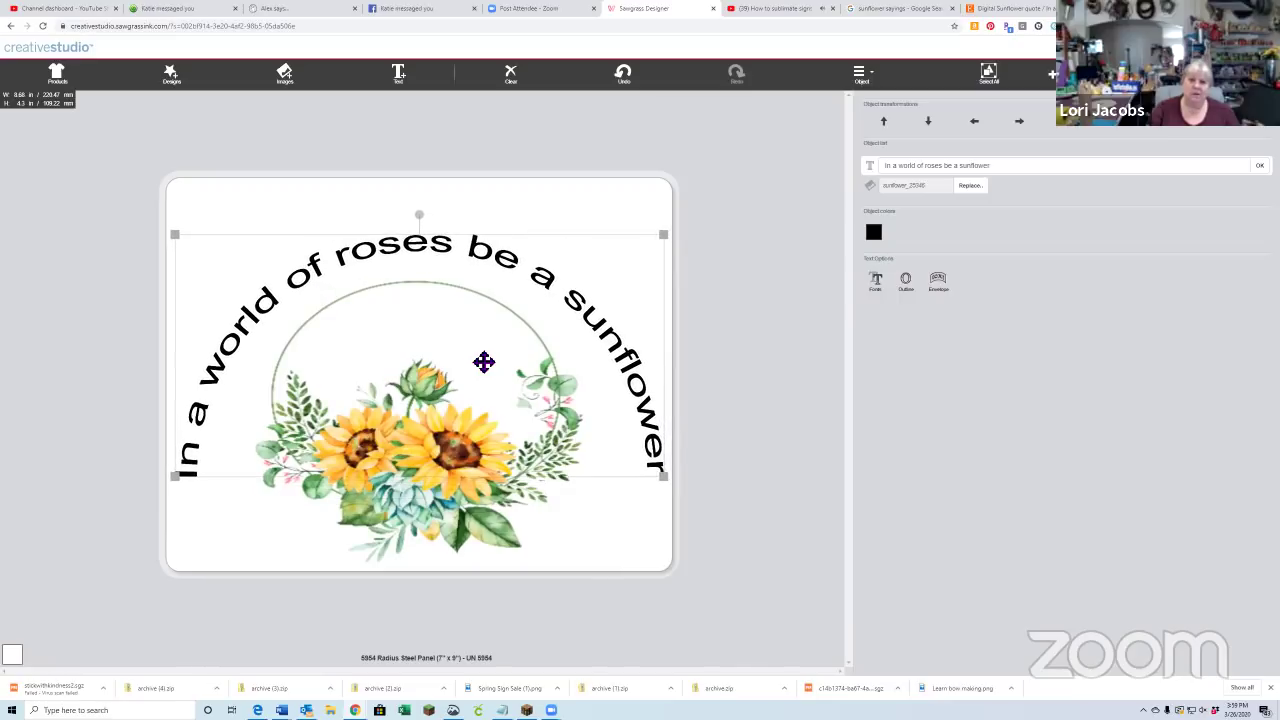
- Shrink the arced saying to about 7.45 in wide by 3.69 in high and position it centrally around the wreath
left_click_drag(664, 240, 629, 256)
key("Right")
key("Right")
key("Right")
key("Right")
key("Right")
key("Right")
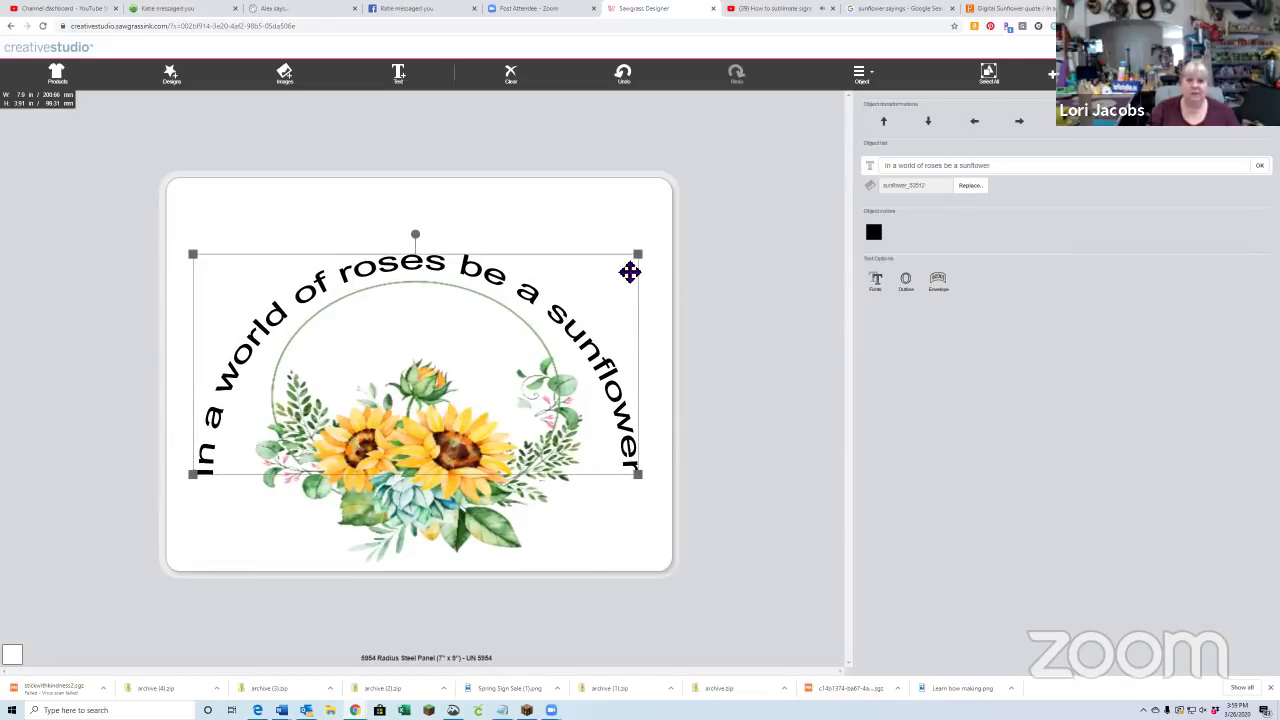
left_click_drag(638, 477, 617, 457)
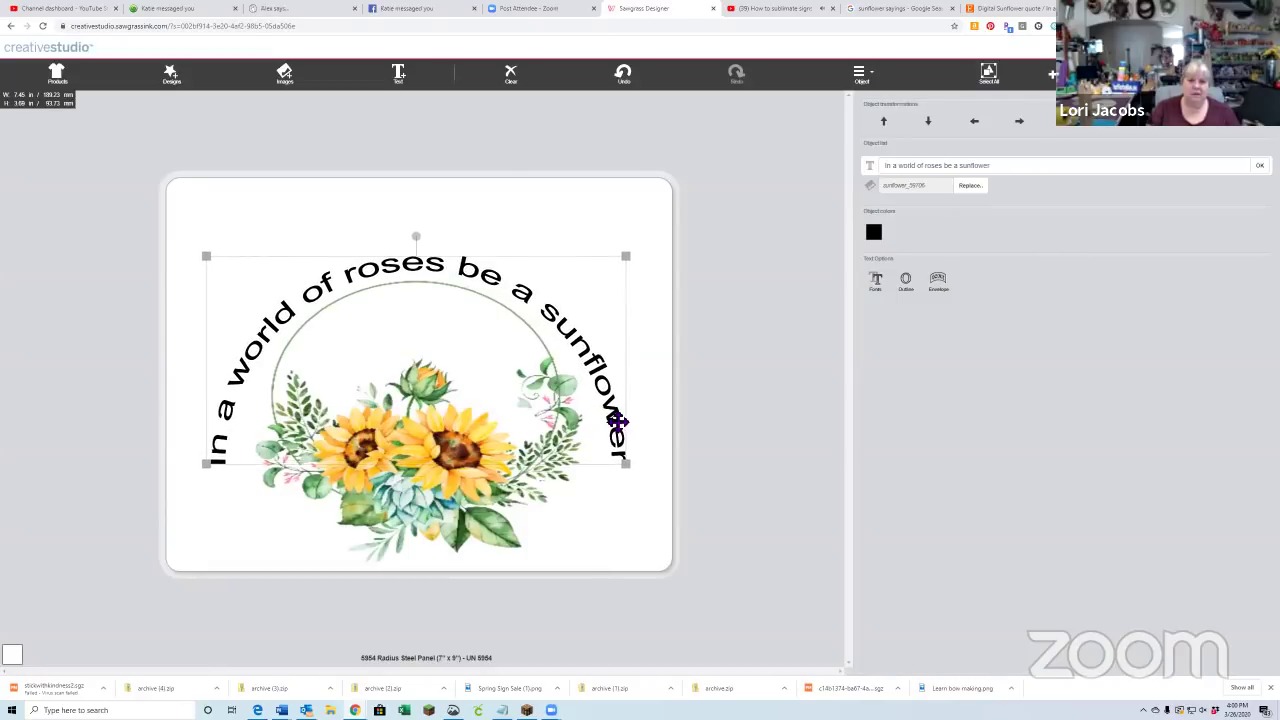
- Narrow the wreath slightly and shrink the saying to about 6.56 in wide by 3.25 in high so it follows the wreath closely
left_click(541, 237)
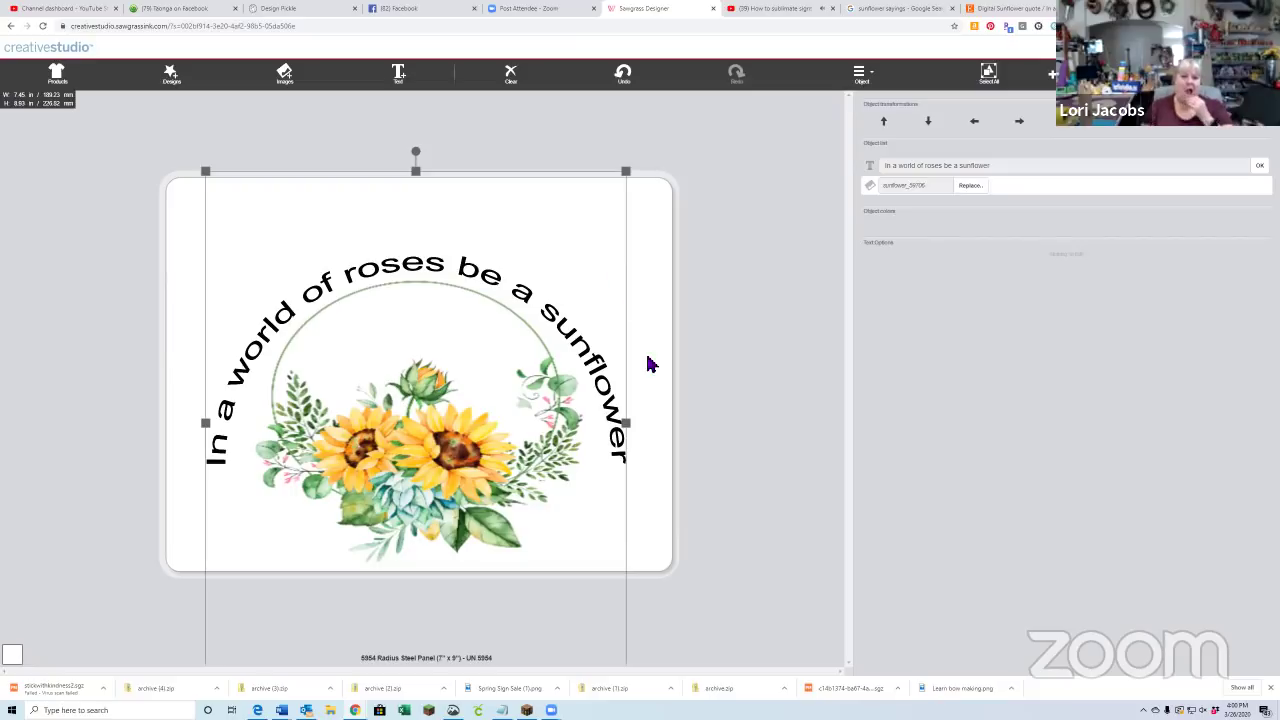
left_click_drag(633, 423, 614, 429)
left_click(460, 453)
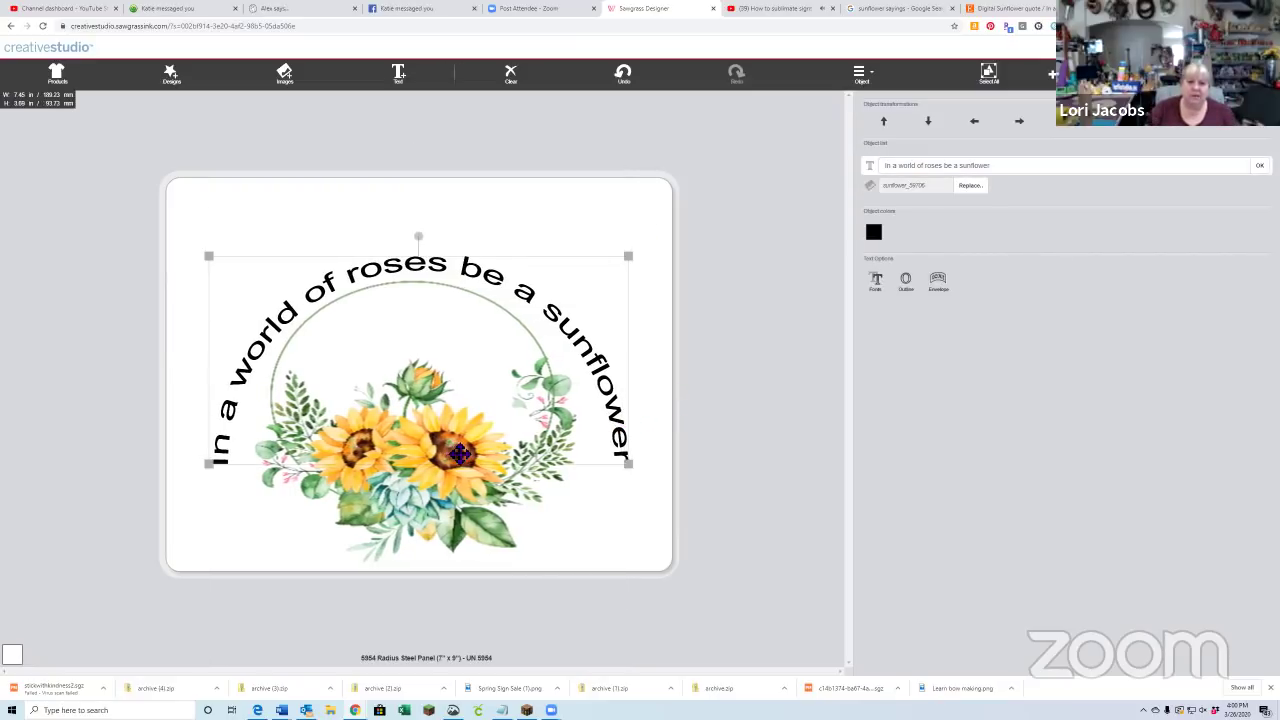
left_click_drag(629, 463, 596, 420)
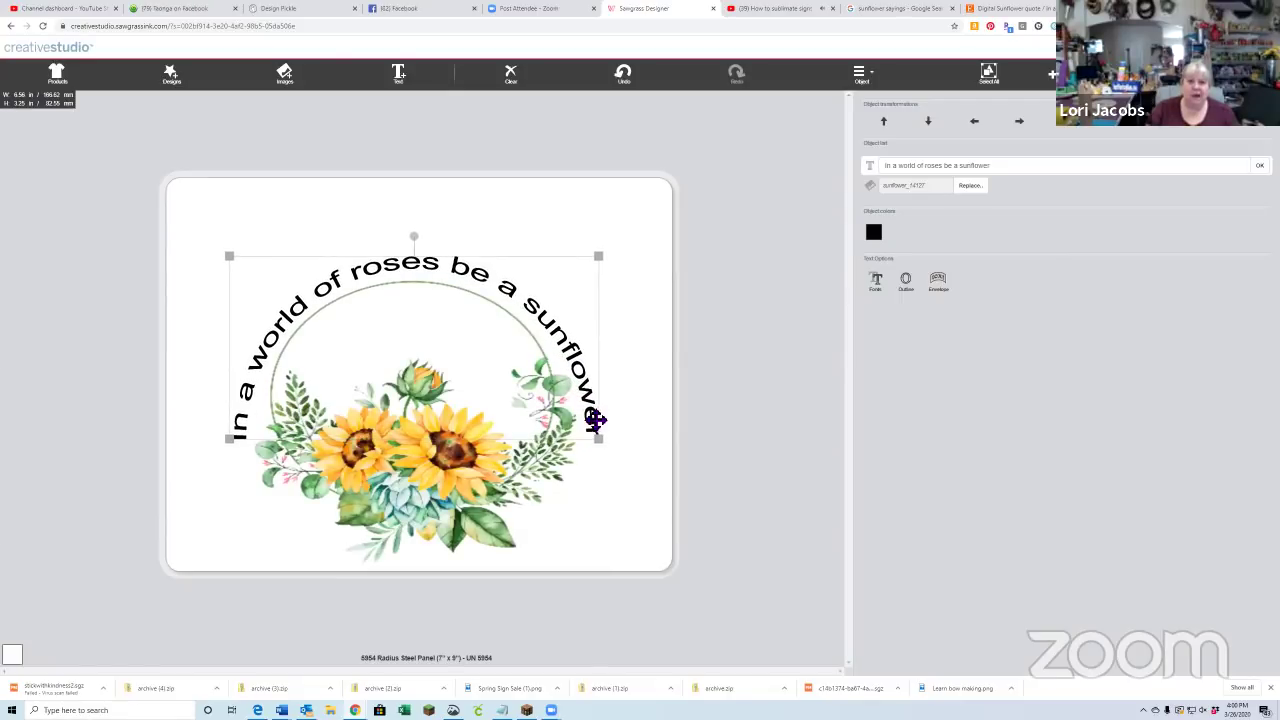
left_click(654, 401)
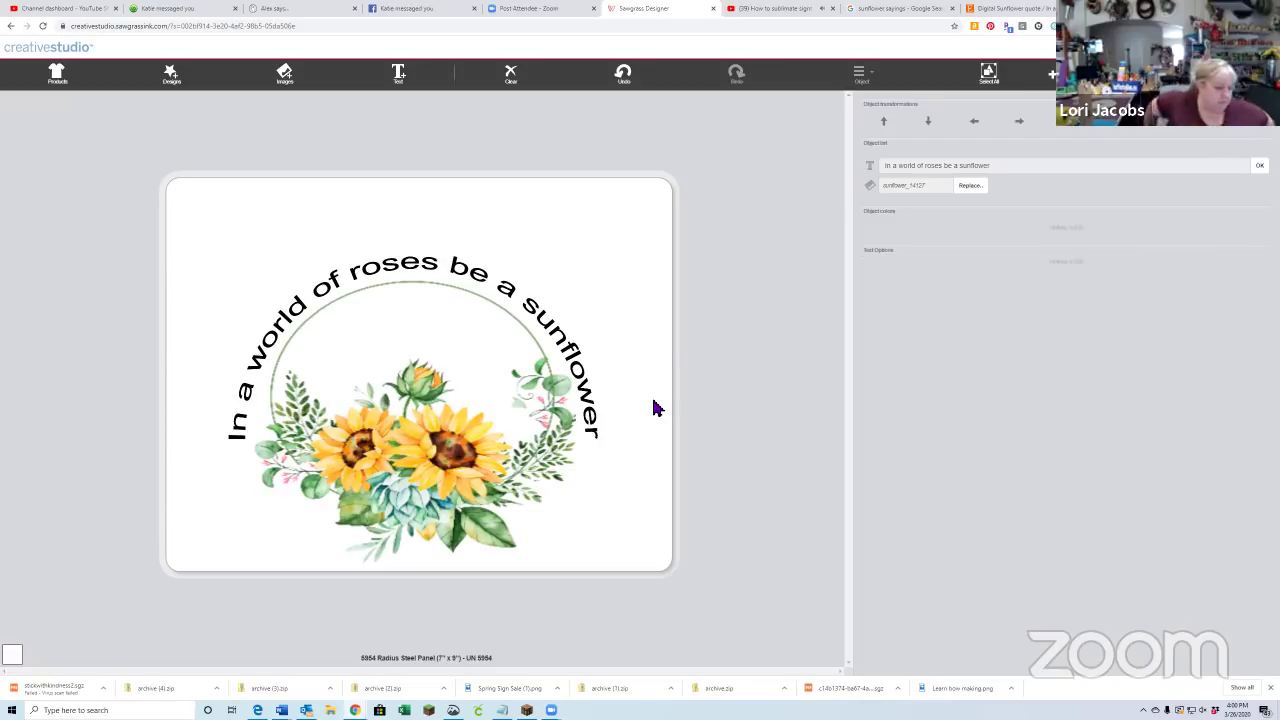
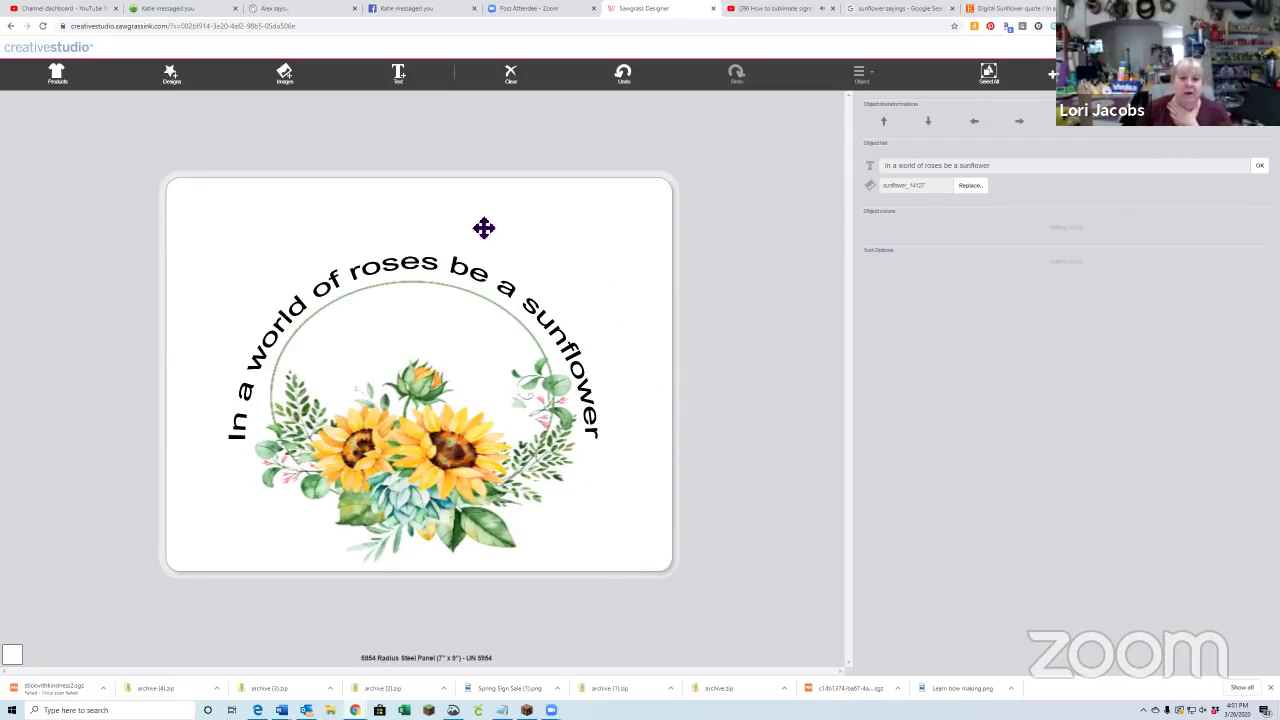
- Recolour the arced saying with the yellow palette swatch, RGB 254, 227, 0
left_click(556, 320)
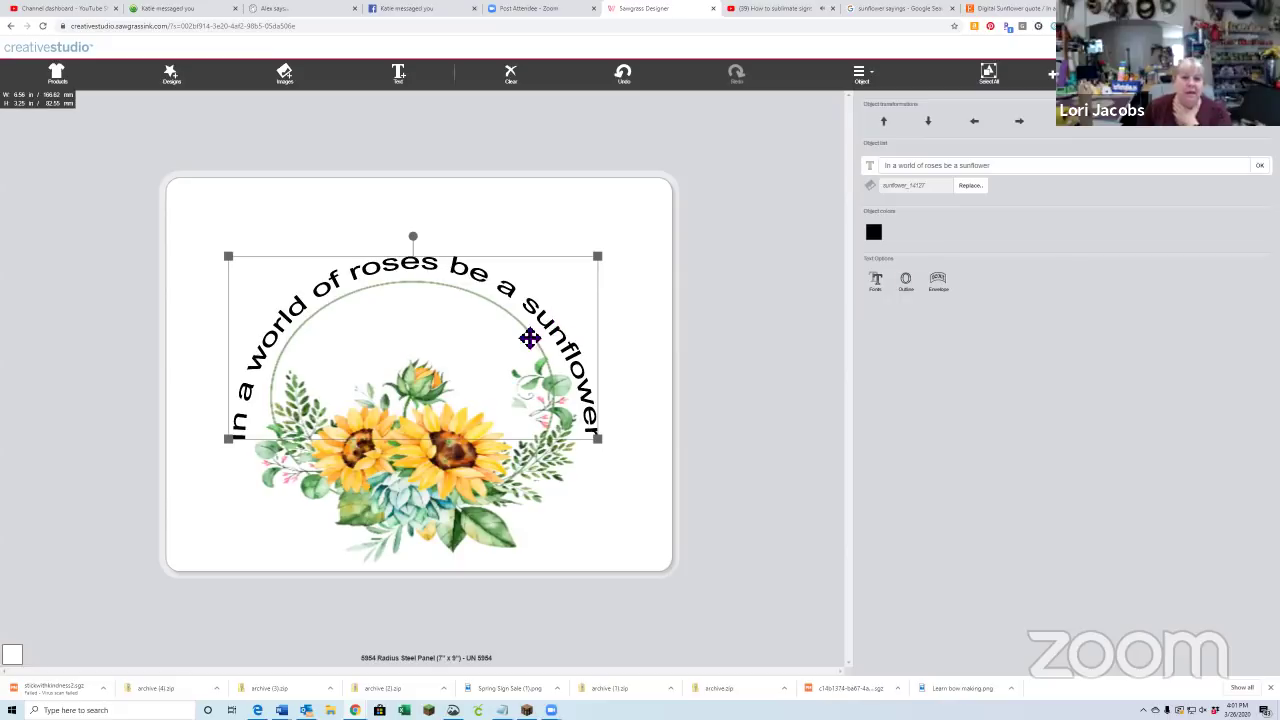
left_click(874, 233)
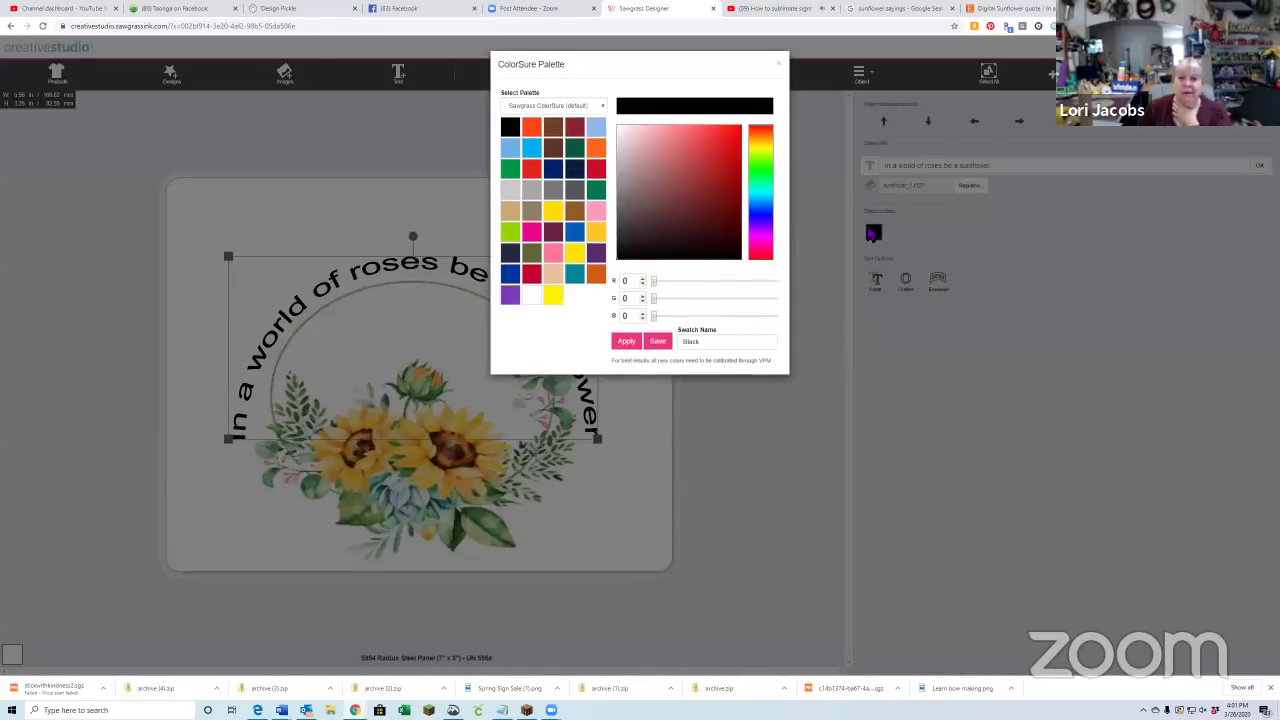
left_click(574, 253)
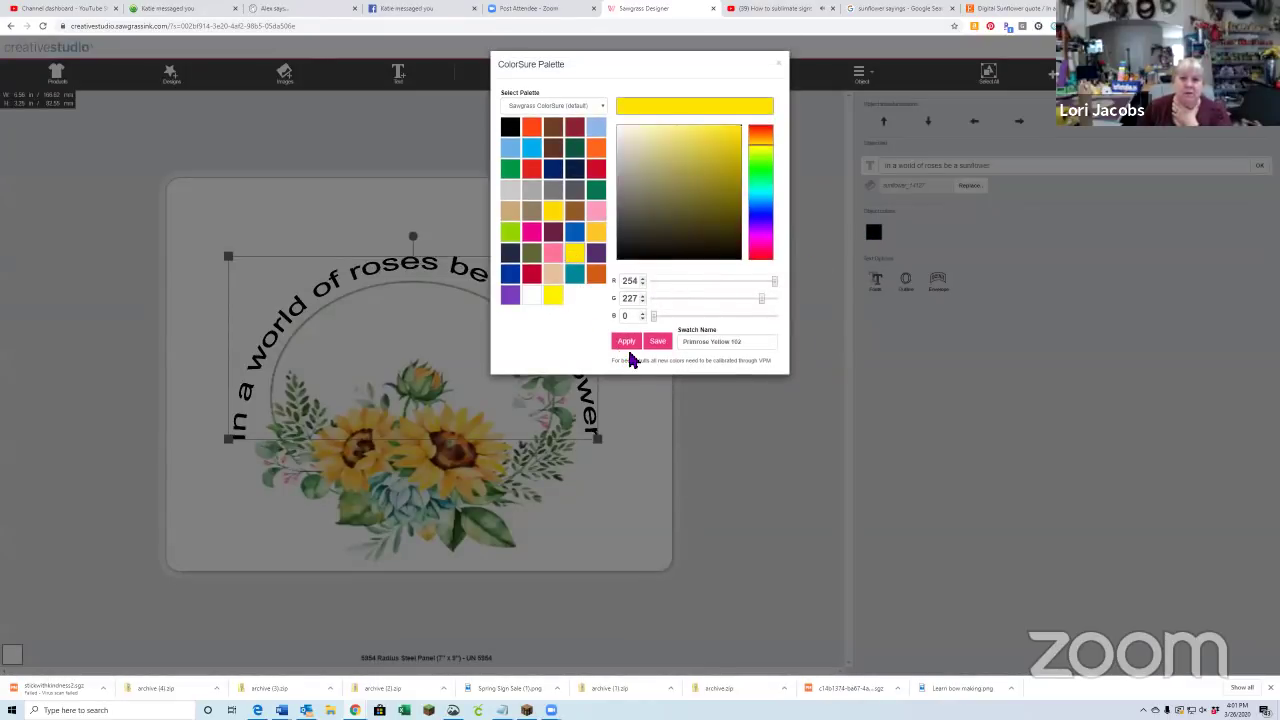
left_click(626, 344)
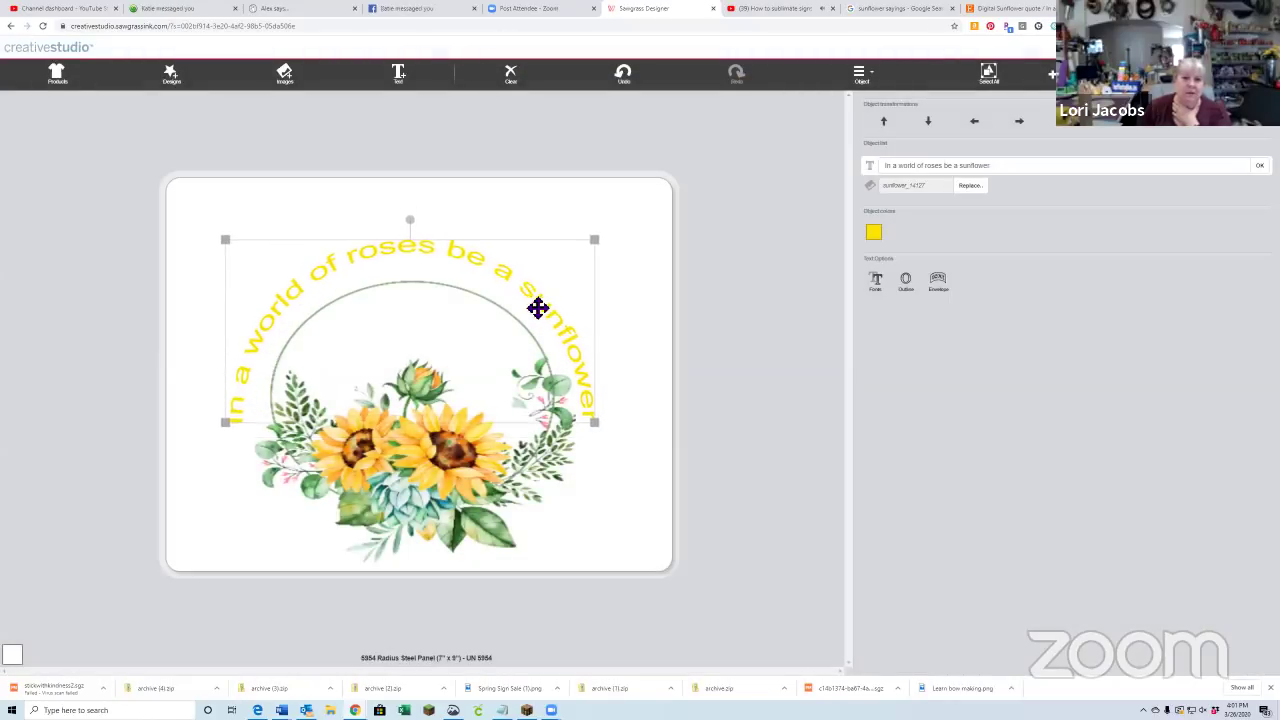
- Recolour the arced saying with the brown swatch from the default Sawgrass ColorSure palette
left_click(872, 236)
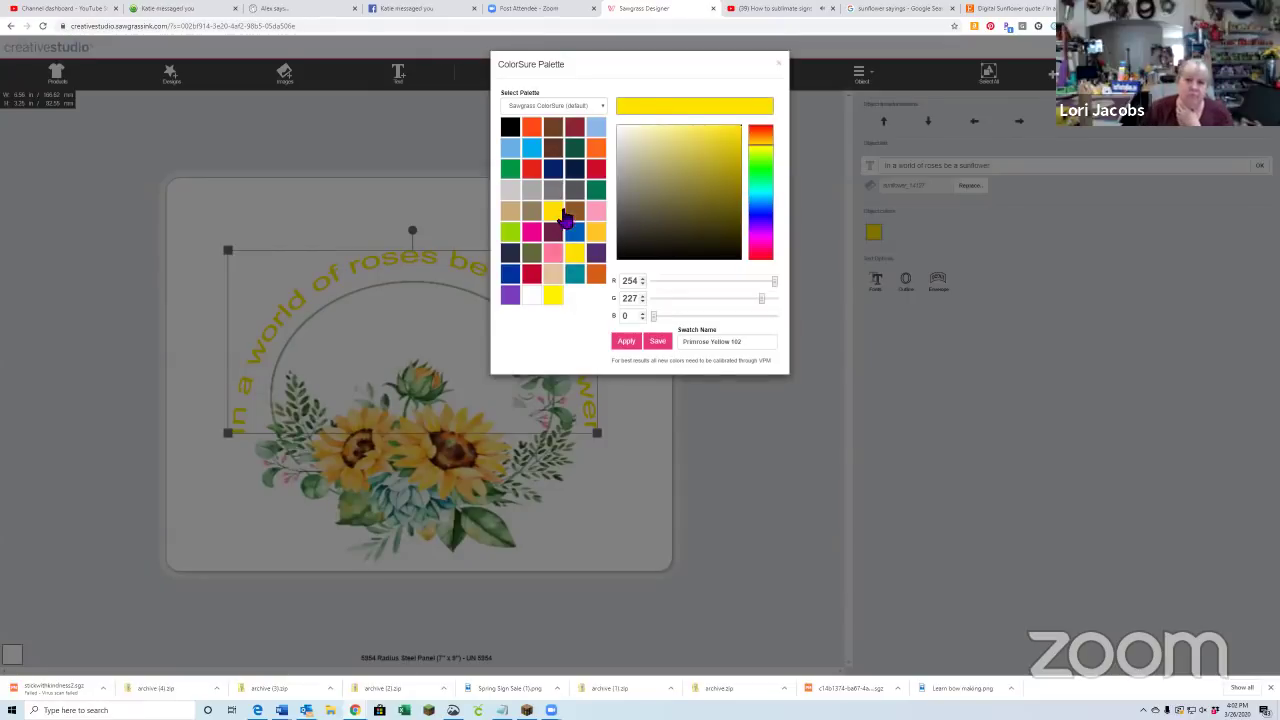
left_click(577, 212)
left_click(630, 342)
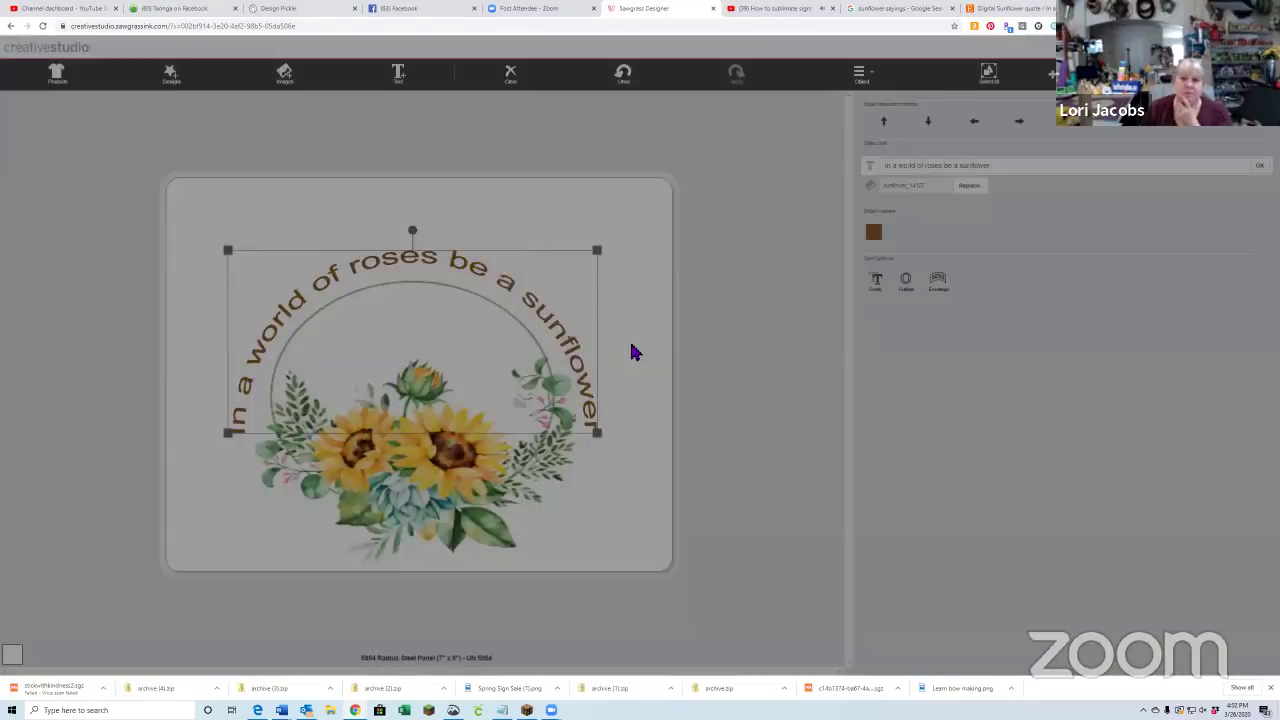
left_click(559, 318)
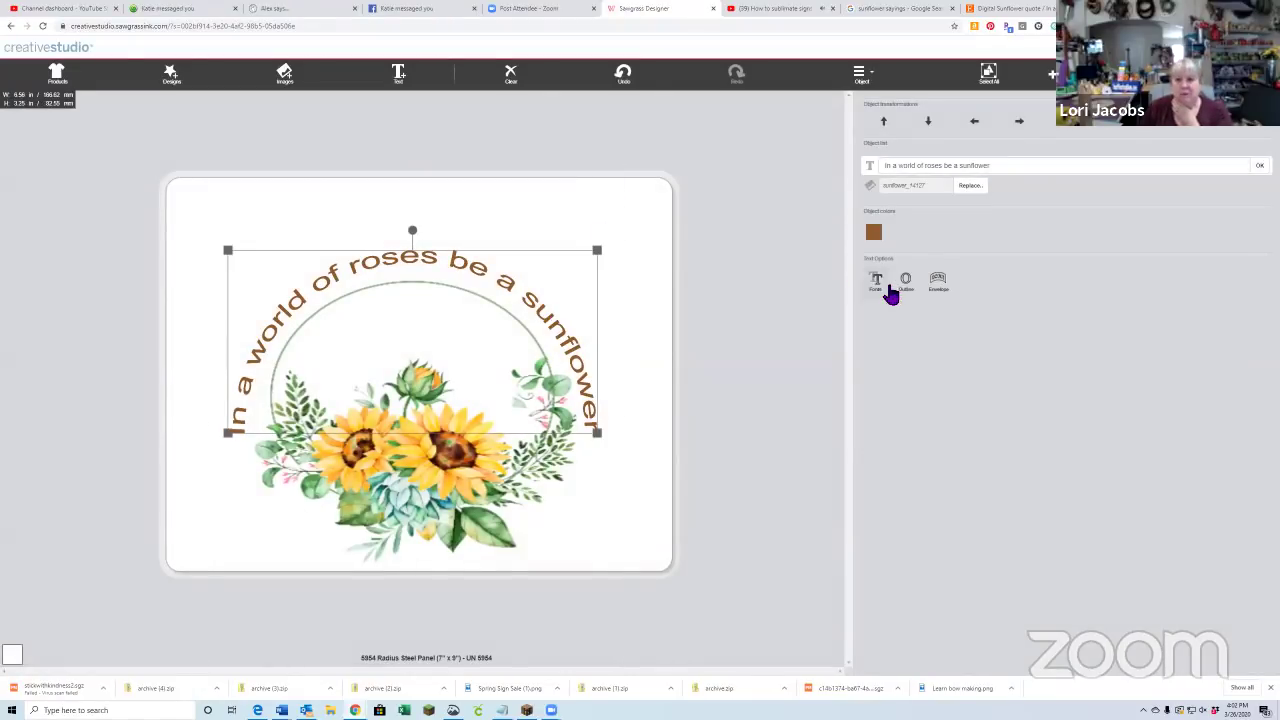
- Change the saying's font to Sunshine Poppy from the Fun / Whimsical category
left_click(877, 284)
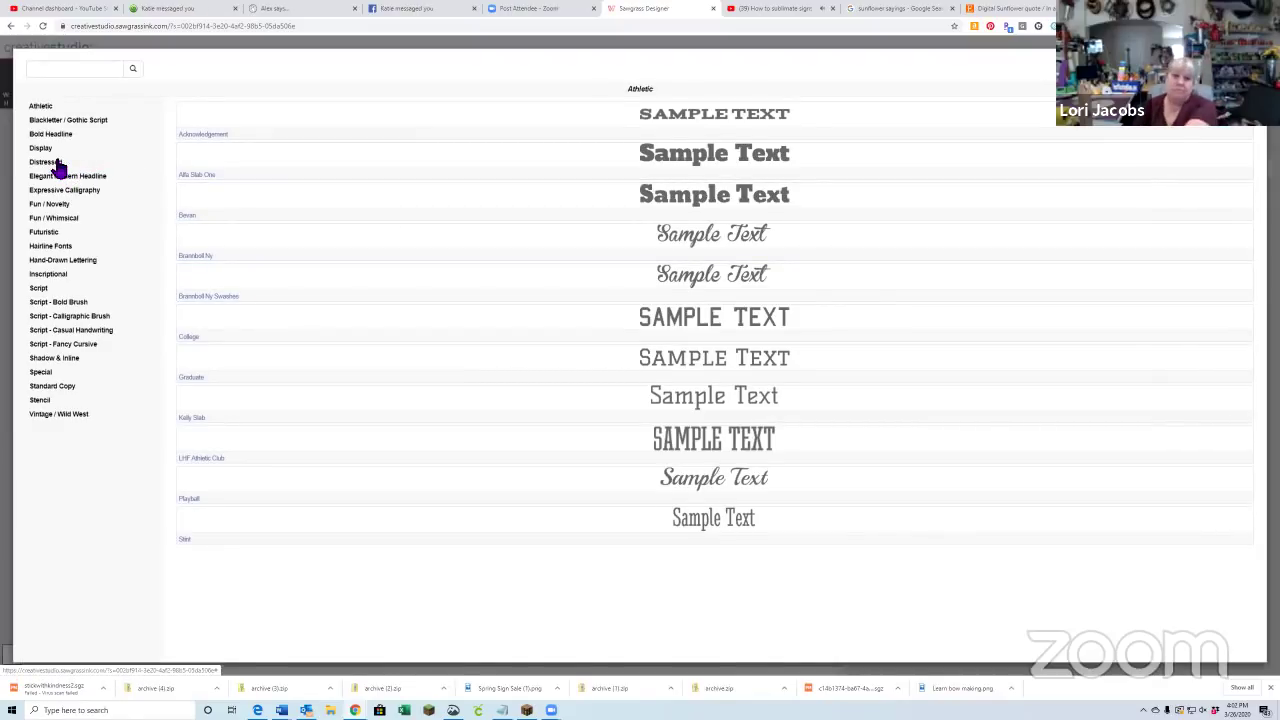
left_click(58, 217)
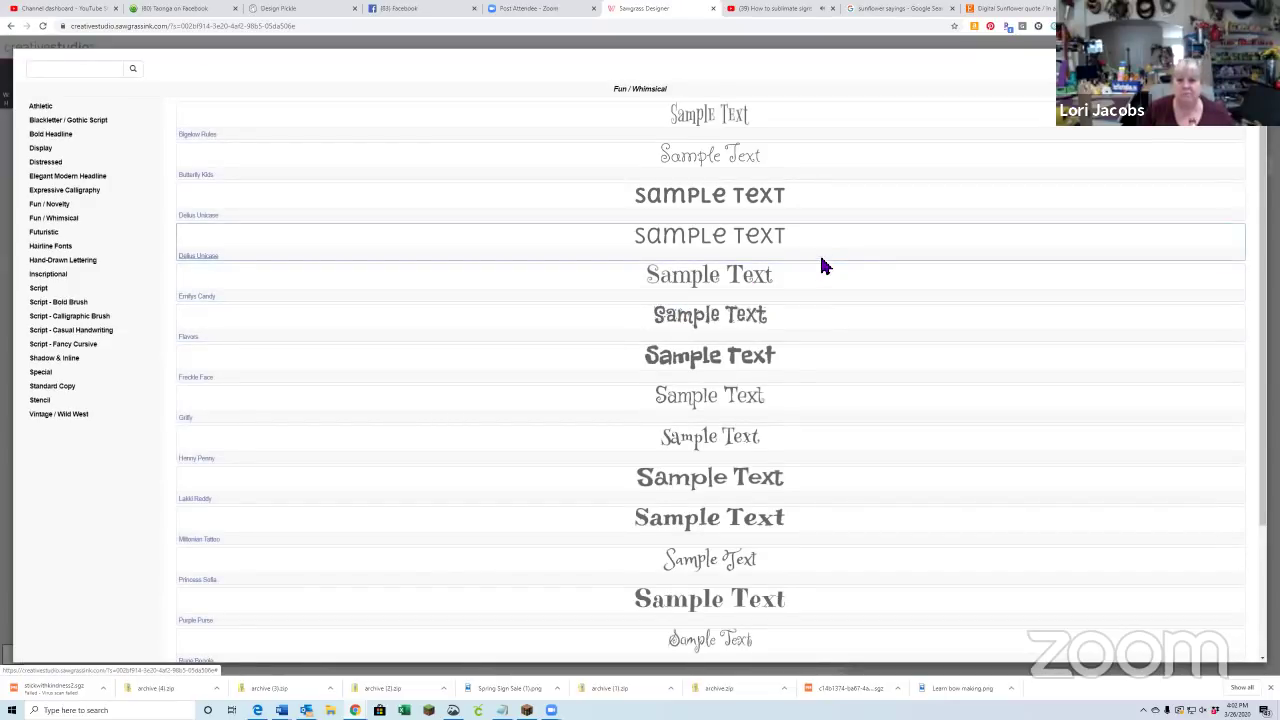
scroll(825, 416, "down", 3)
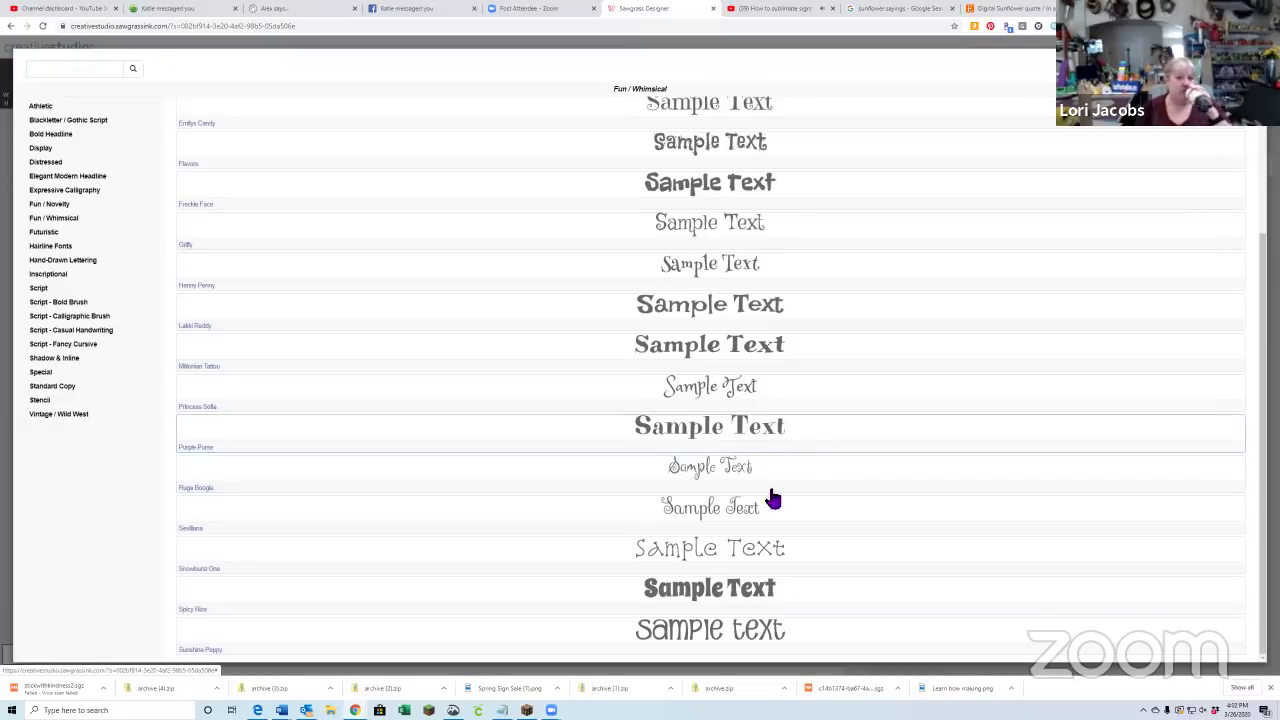
left_click(716, 630)
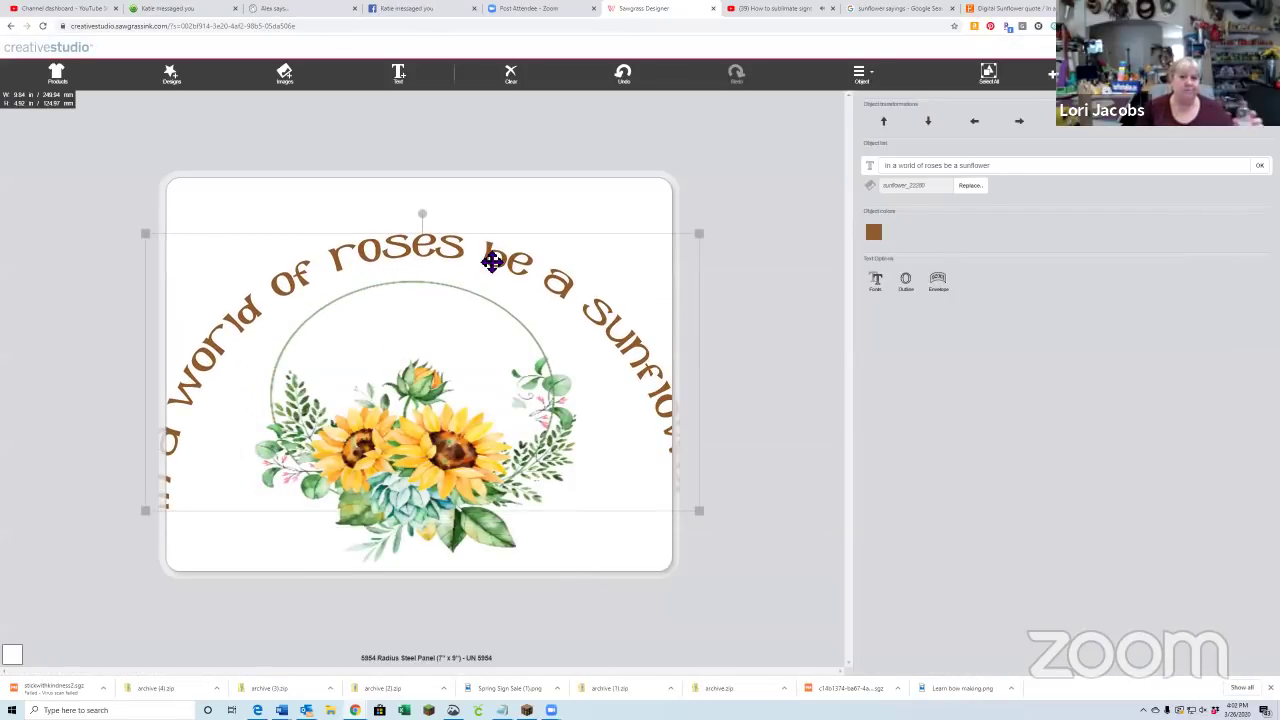
- Shrink the arced saying to about 6.47 in wide by 3.24 in high and position it evenly around the wreath's upper arc
left_click_drag(700, 511, 577, 458)
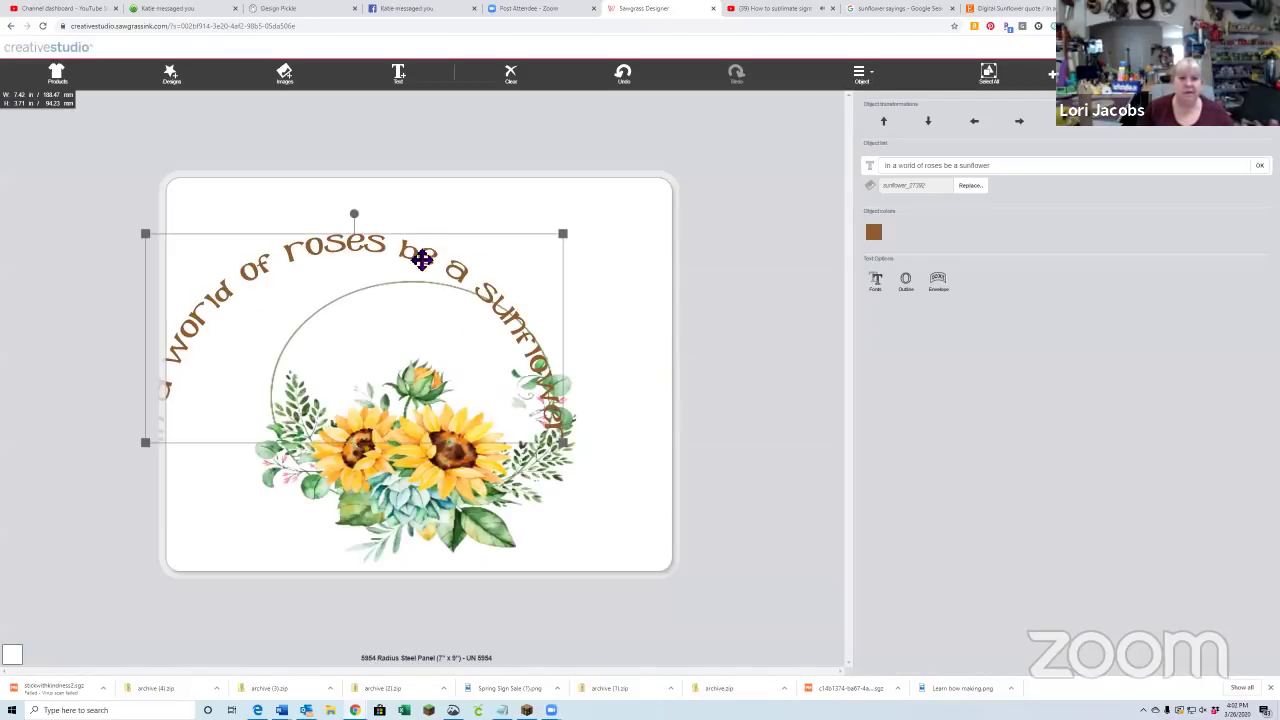
left_click_drag(423, 257, 503, 268)
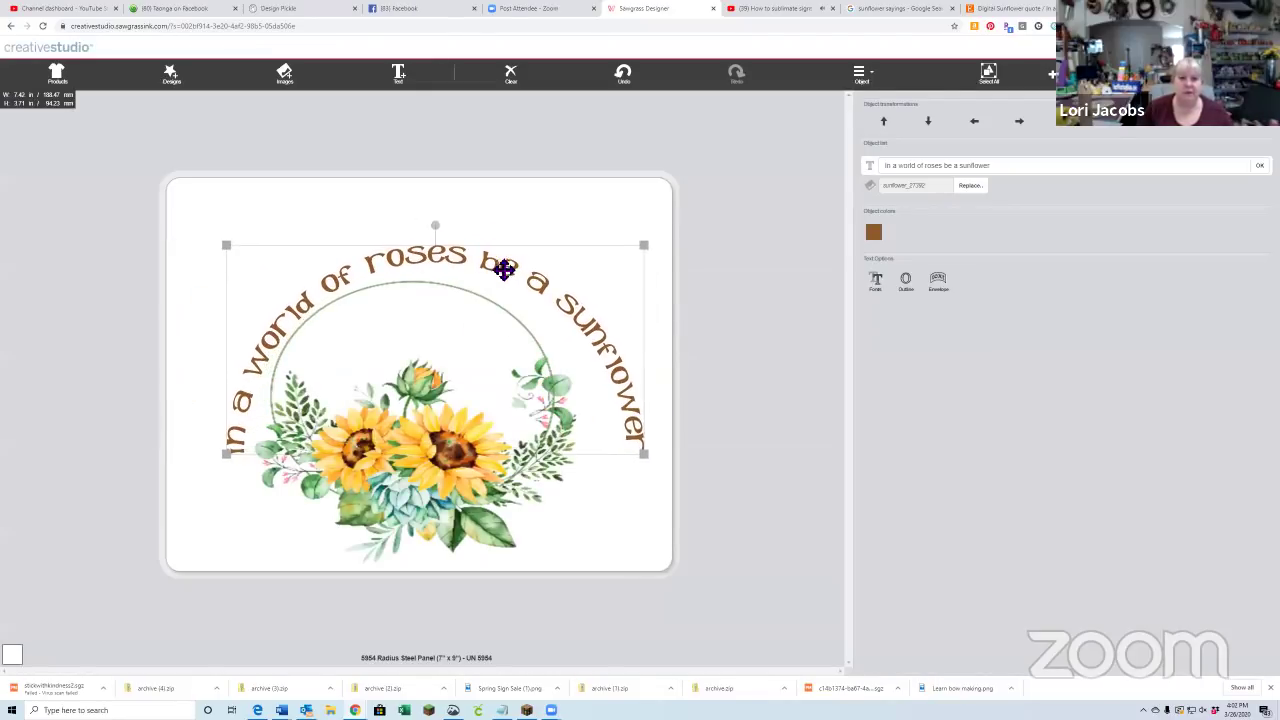
left_click_drag(636, 455, 600, 429)
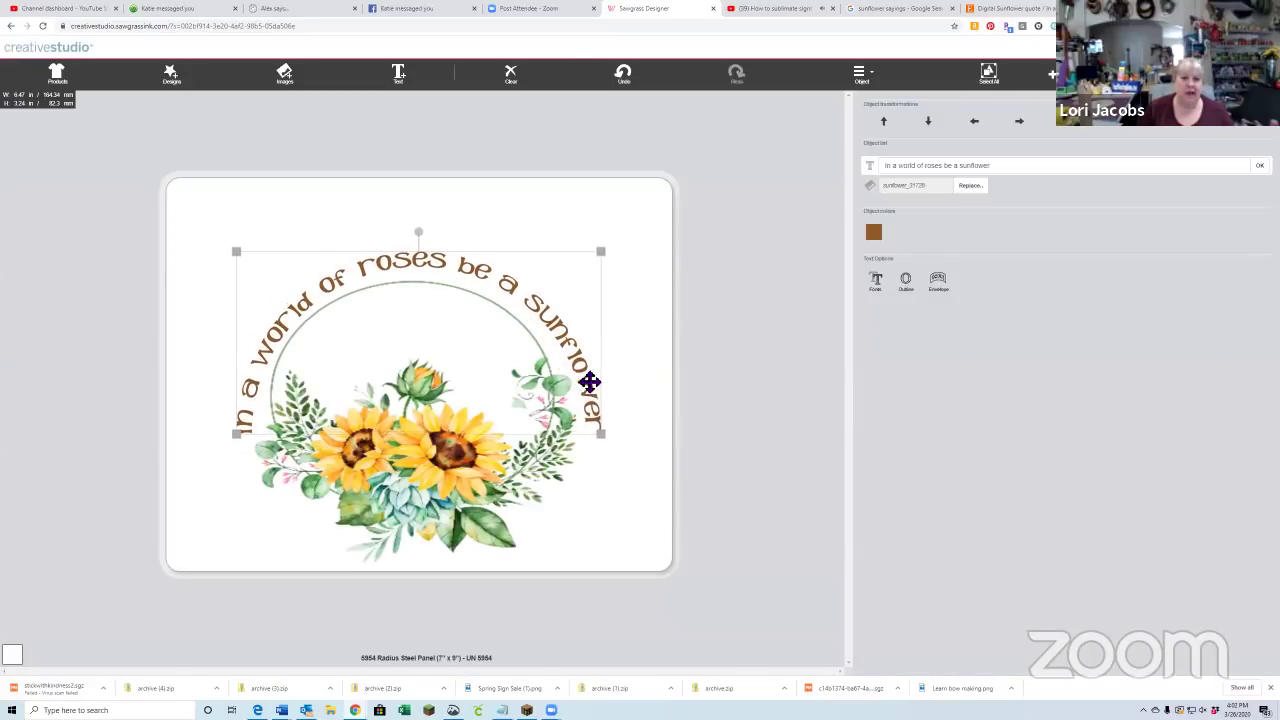
left_click(651, 375)
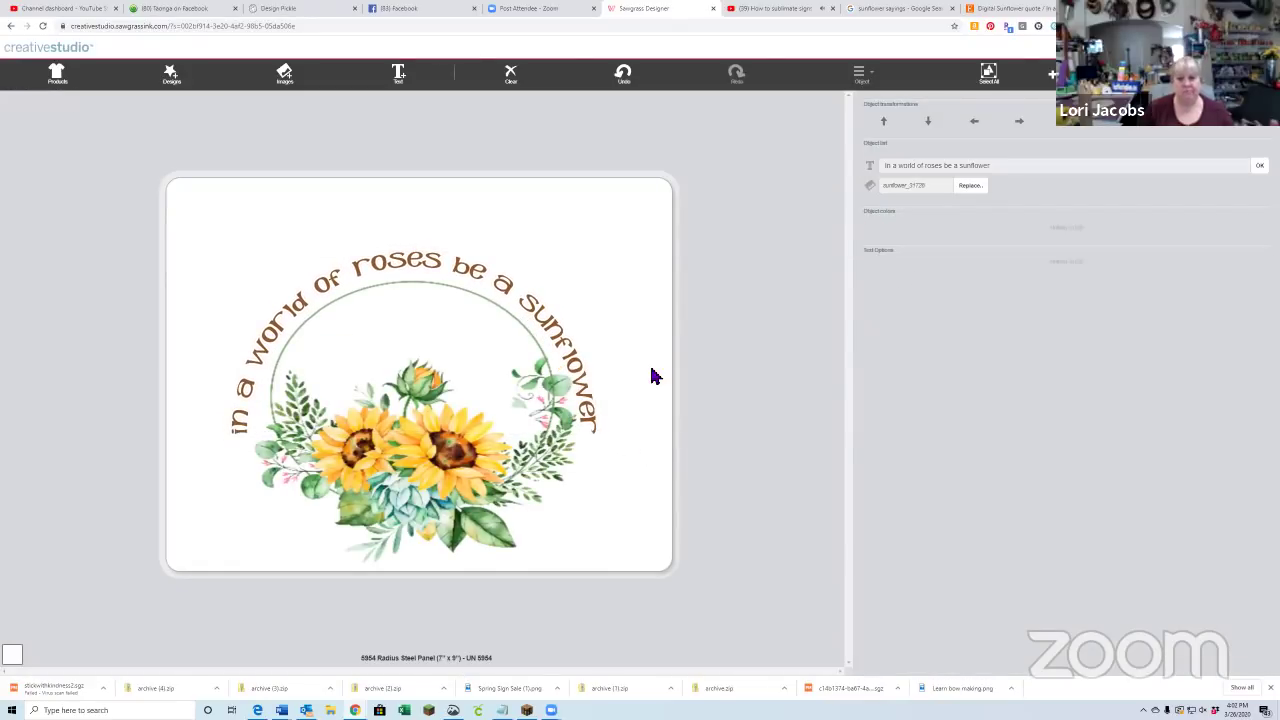
left_click(558, 333)
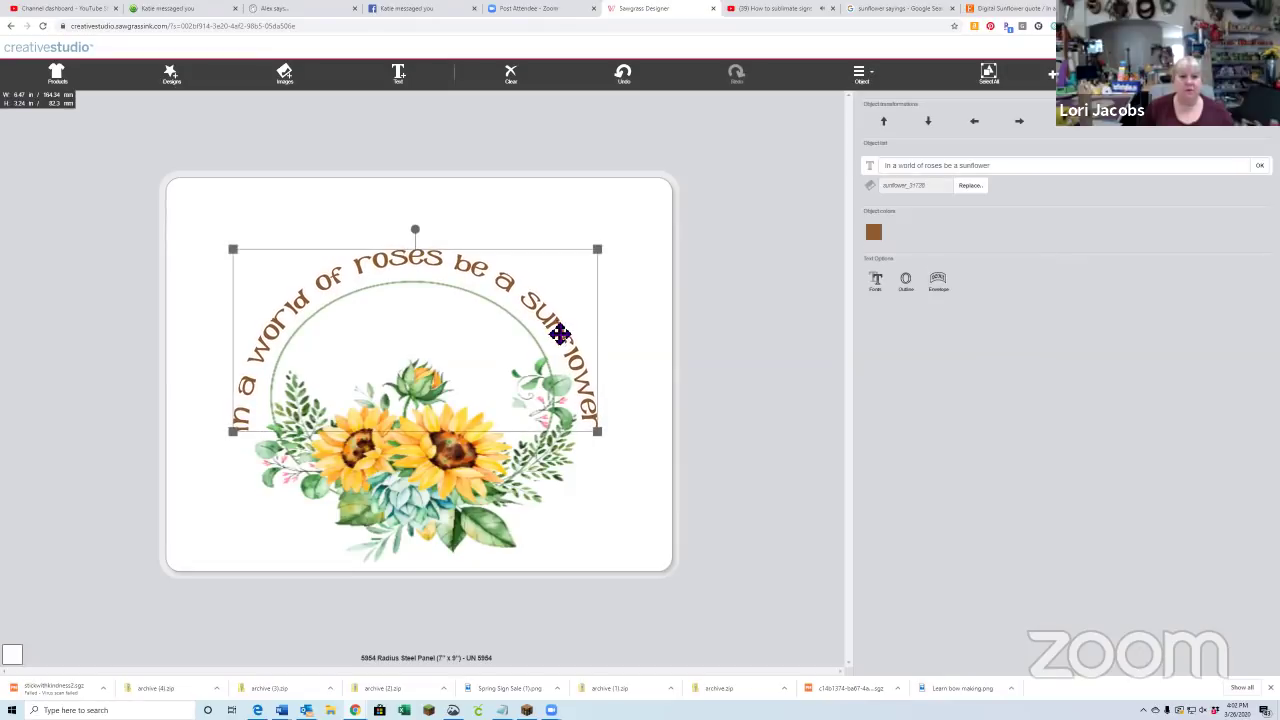
left_click(638, 306)
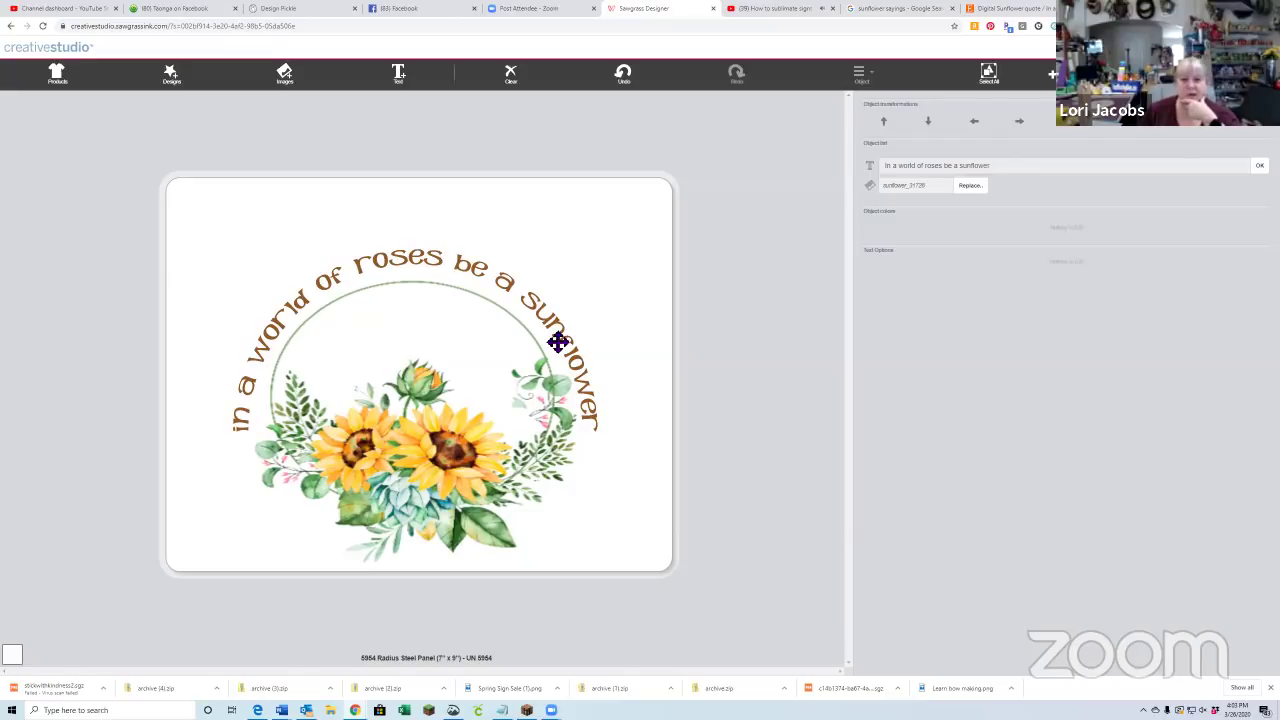
left_click(556, 333)
left_click(612, 332)
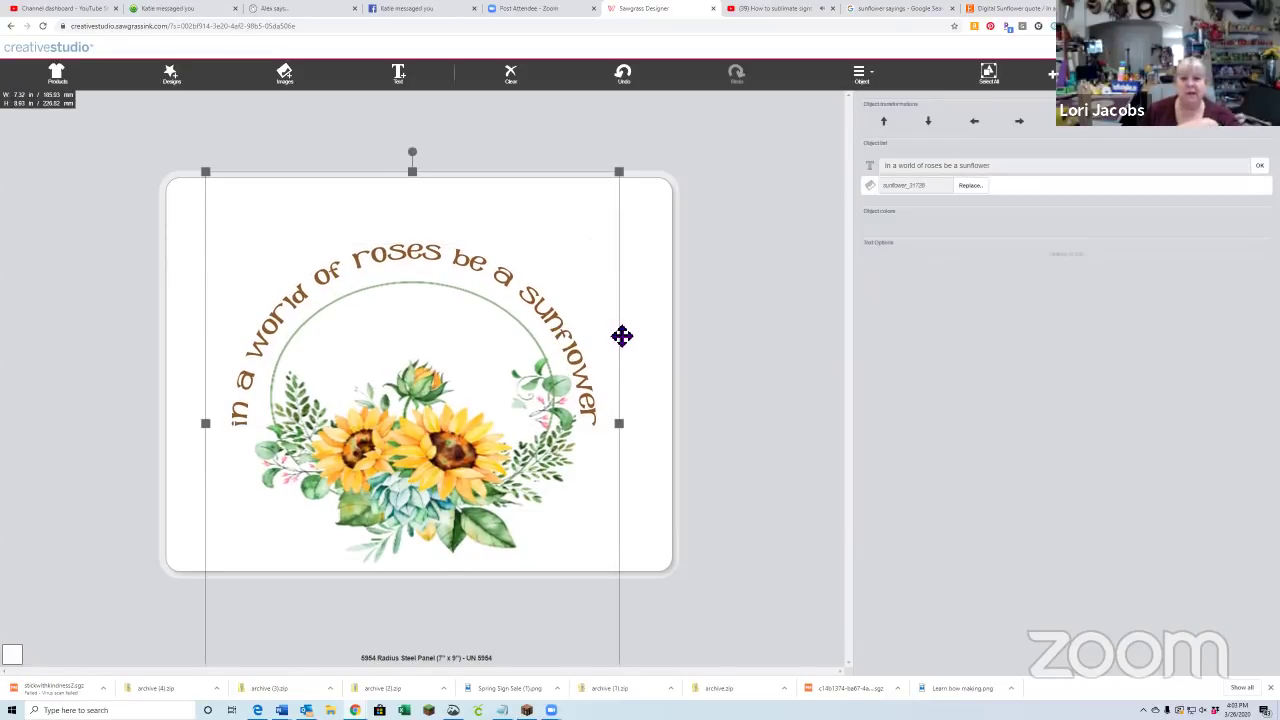
left_click_drag(526, 371, 527, 388)
left_click(647, 290)
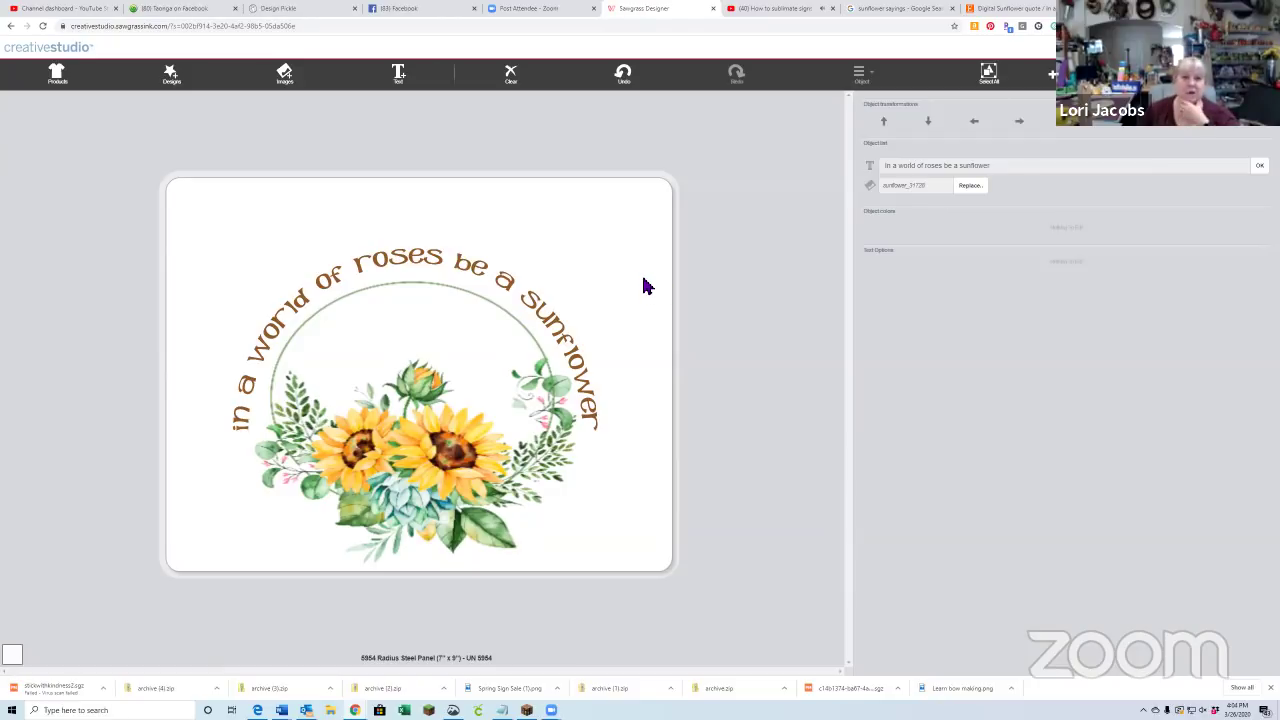
- Search the image library for "sunflower", review the matching images and leave the library without adding any
left_click(297, 74)
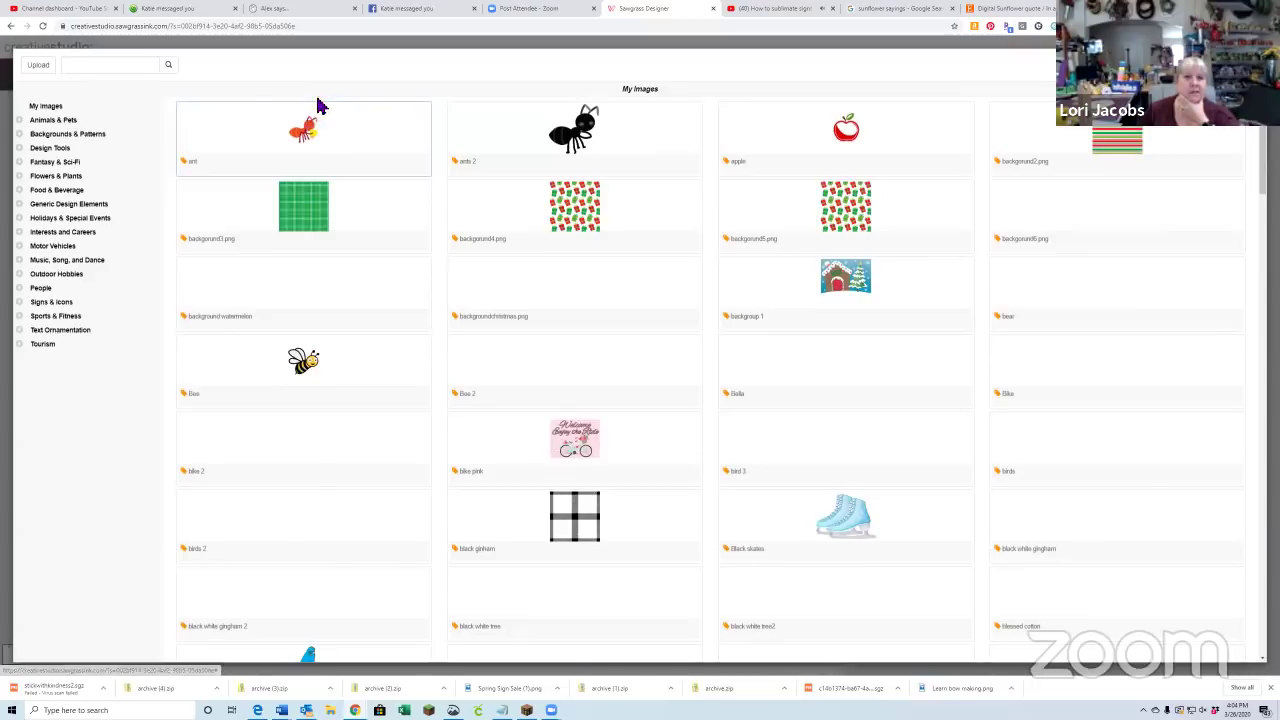
left_click(114, 68)
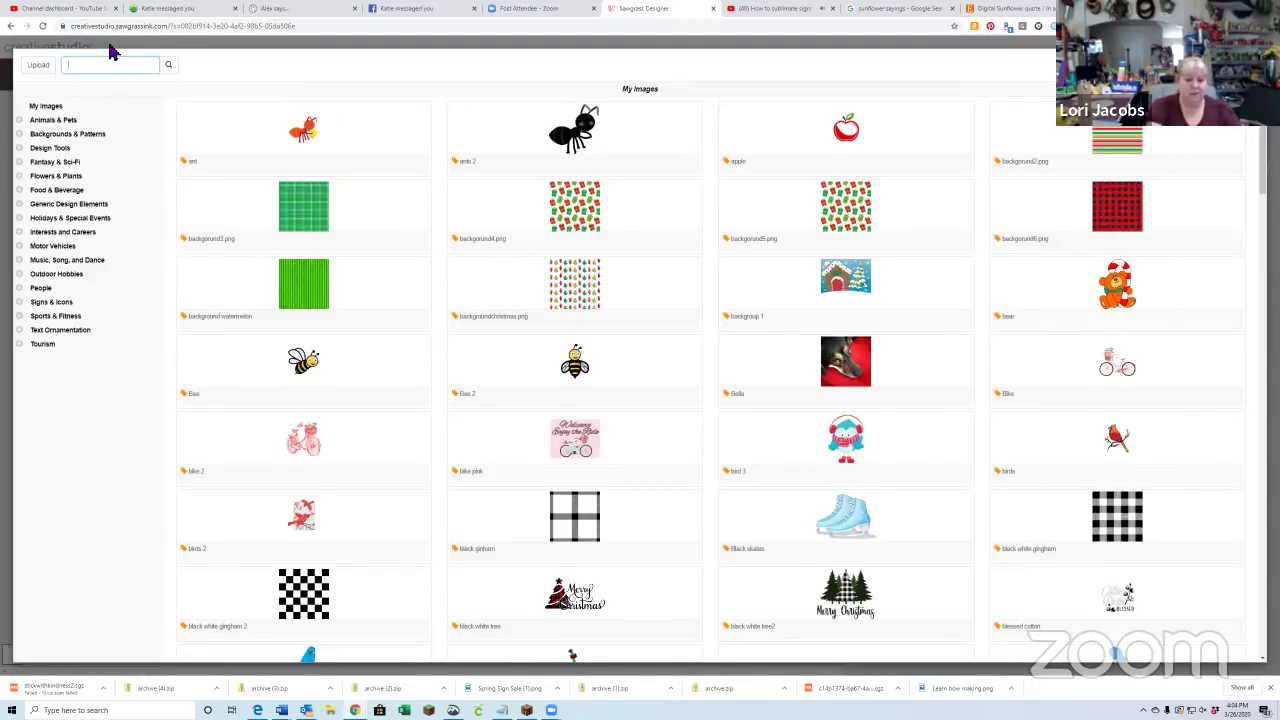
type("sunflower")
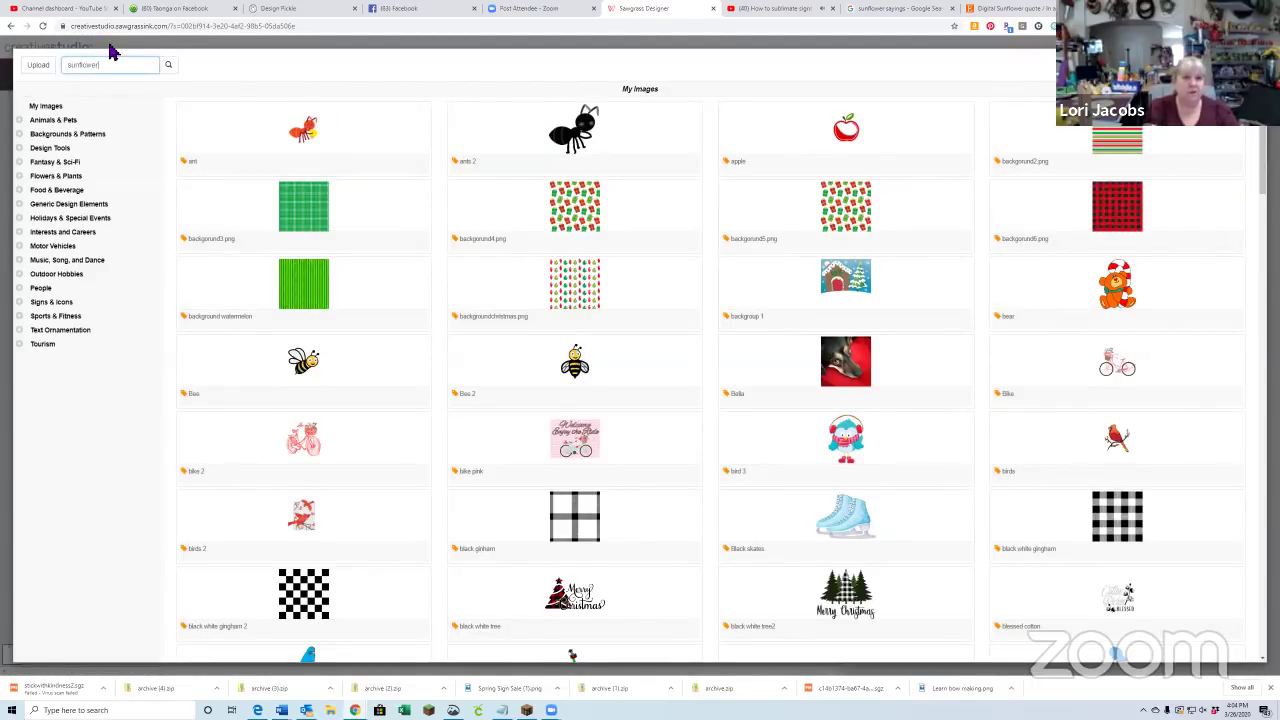
key("Return")
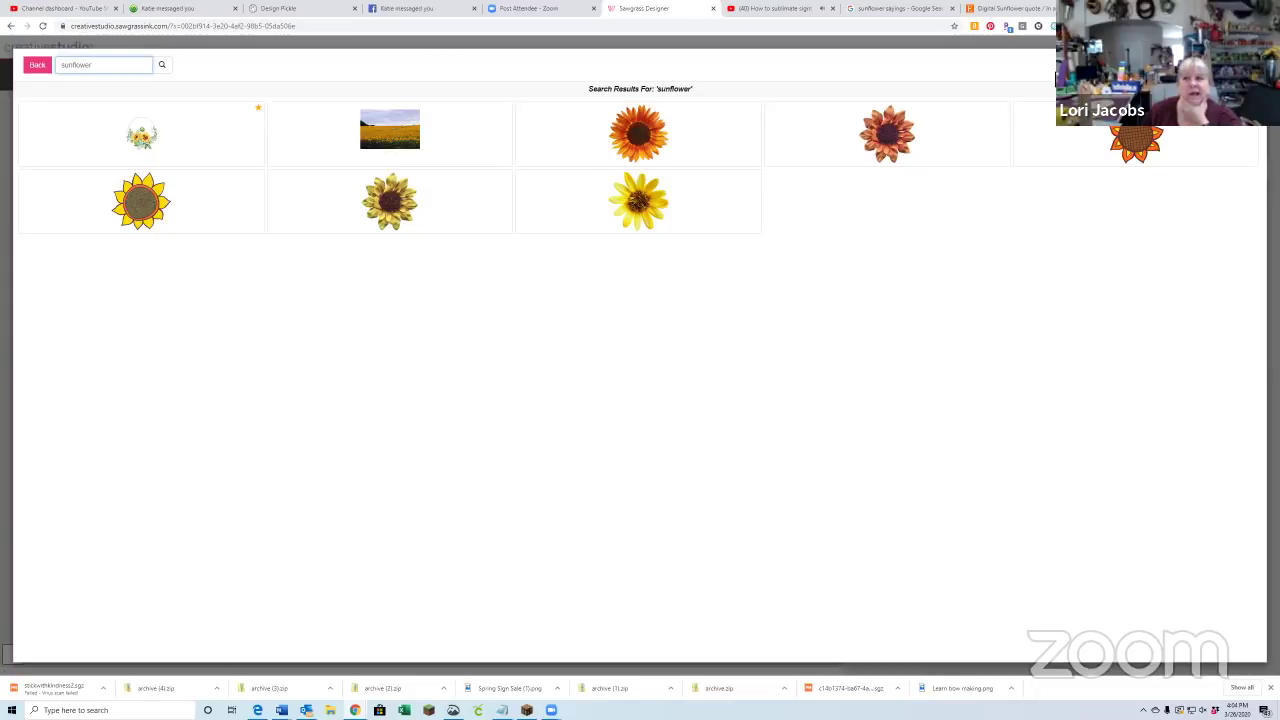
key("Escape")
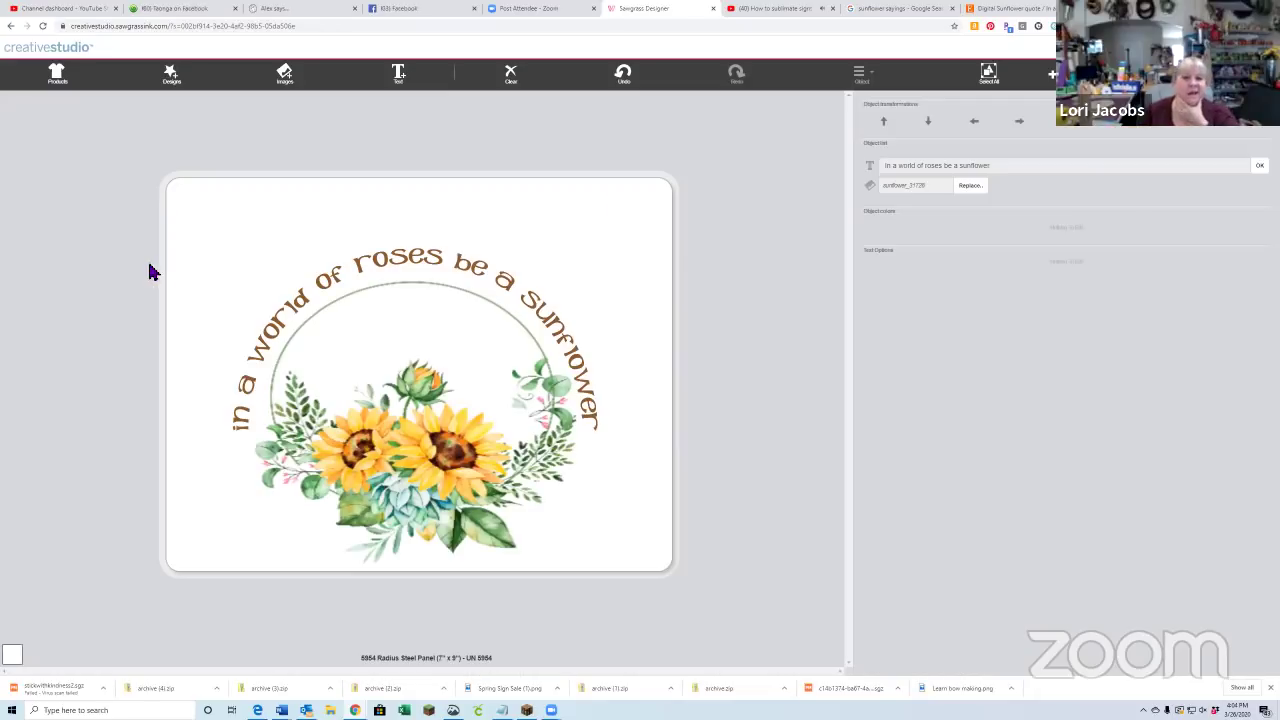
- Add a cream, faintly striped image from the Scrapbook Backgrounds under Backgrounds & Patterns to the panel
left_click(286, 80)
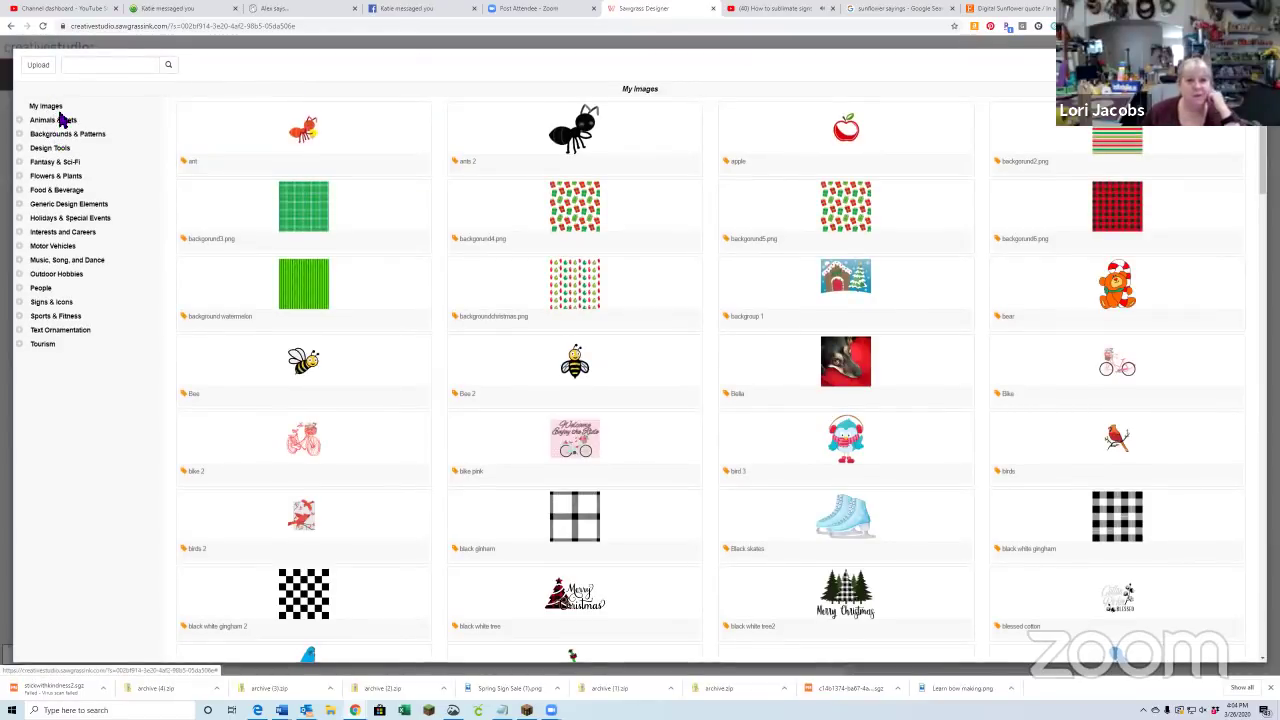
left_click(83, 138)
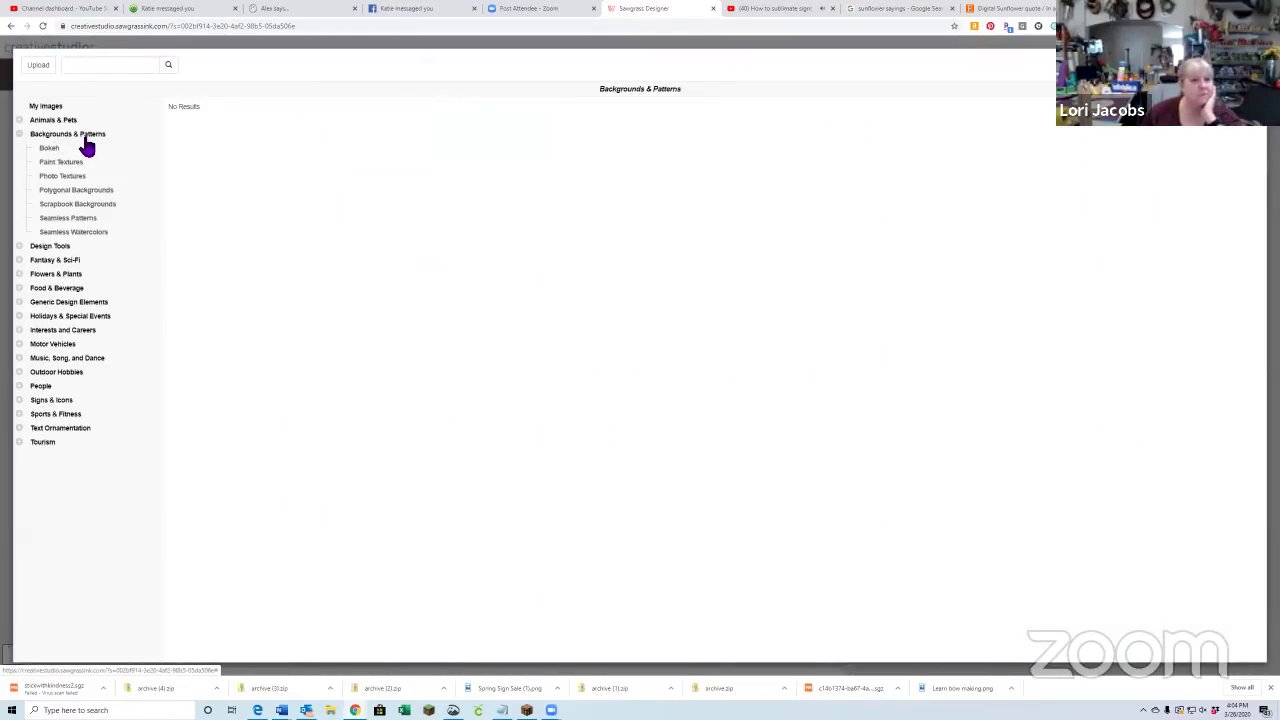
left_click(82, 204)
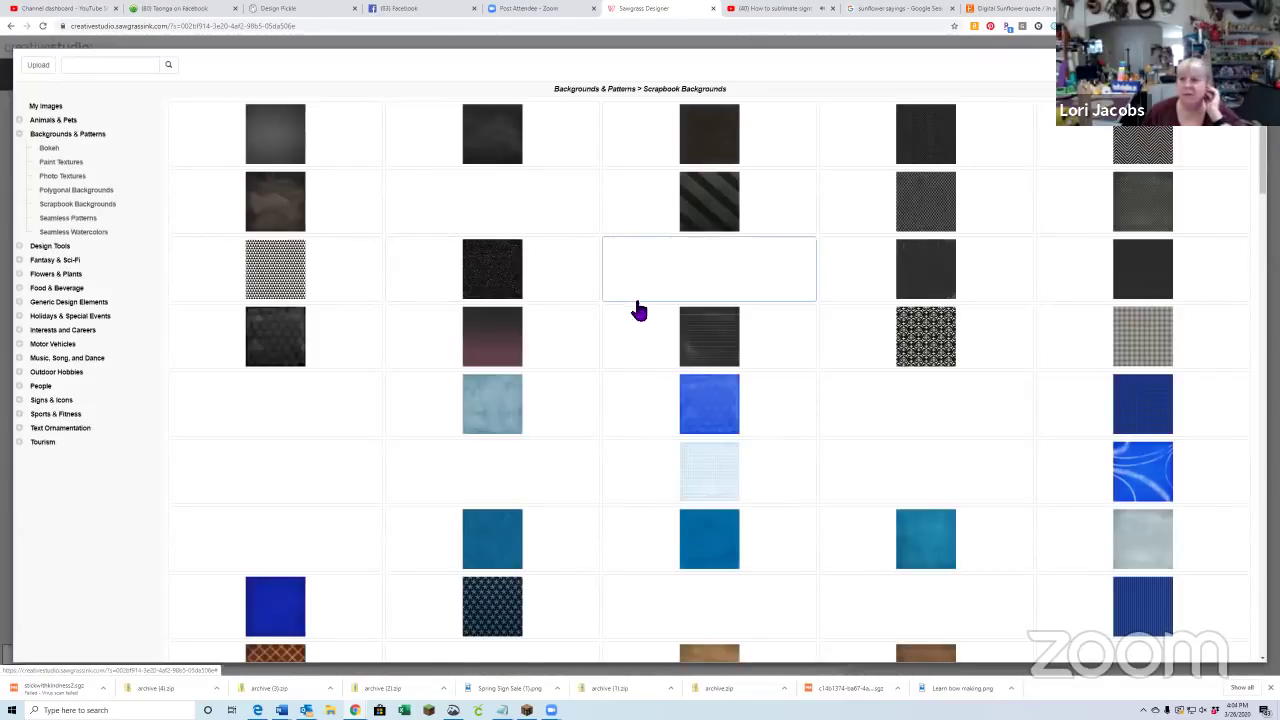
scroll(720, 495, "down", 5)
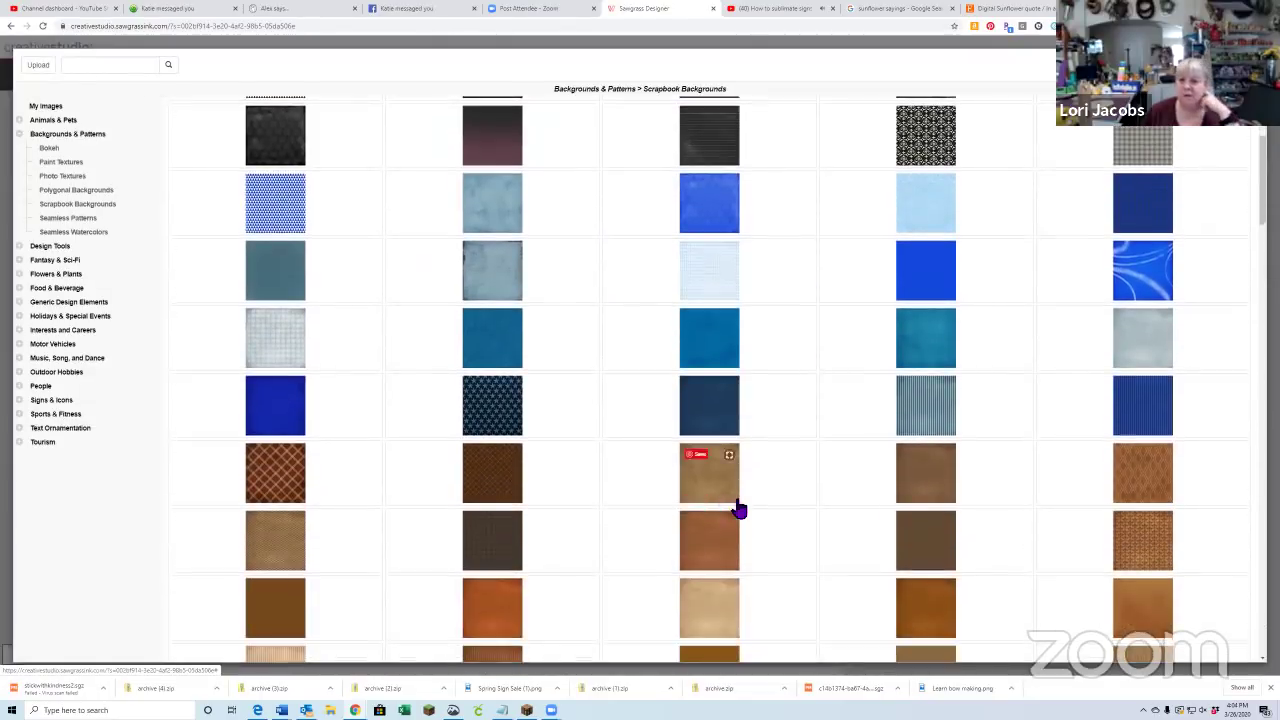
scroll(733, 508, "down", 2)
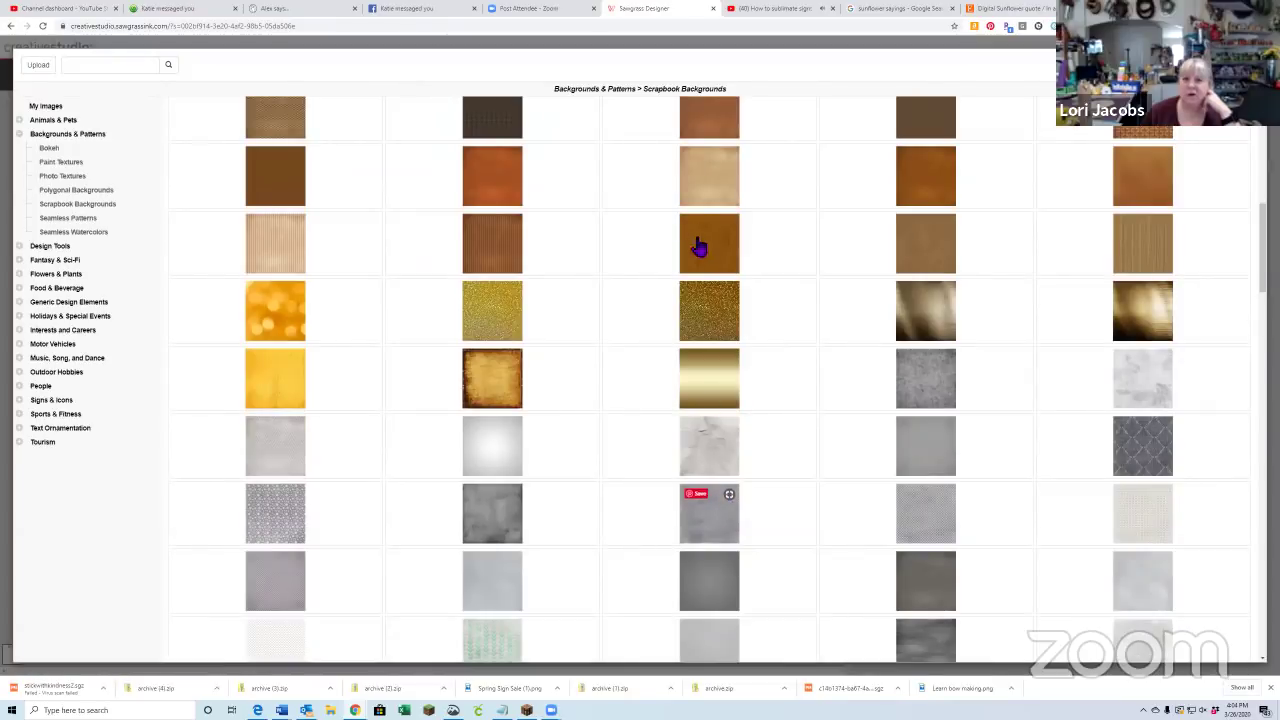
scroll(806, 430, "down", 4)
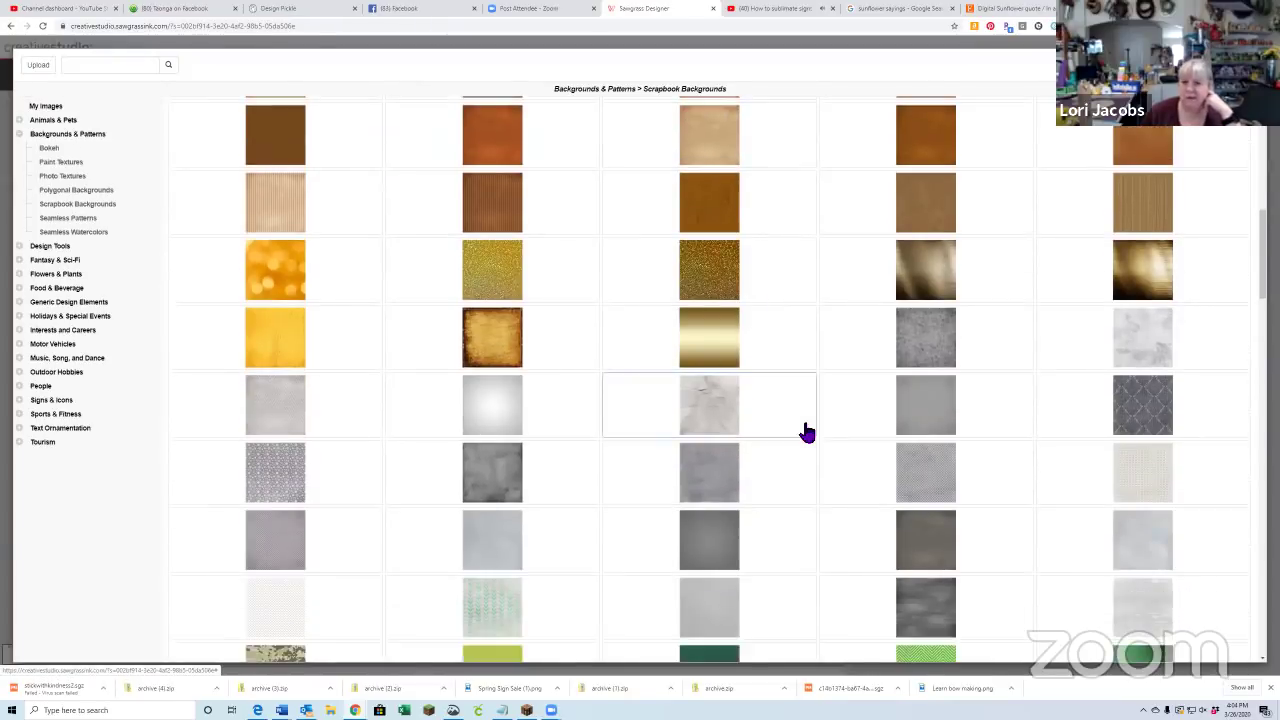
scroll(803, 427, "down", 8)
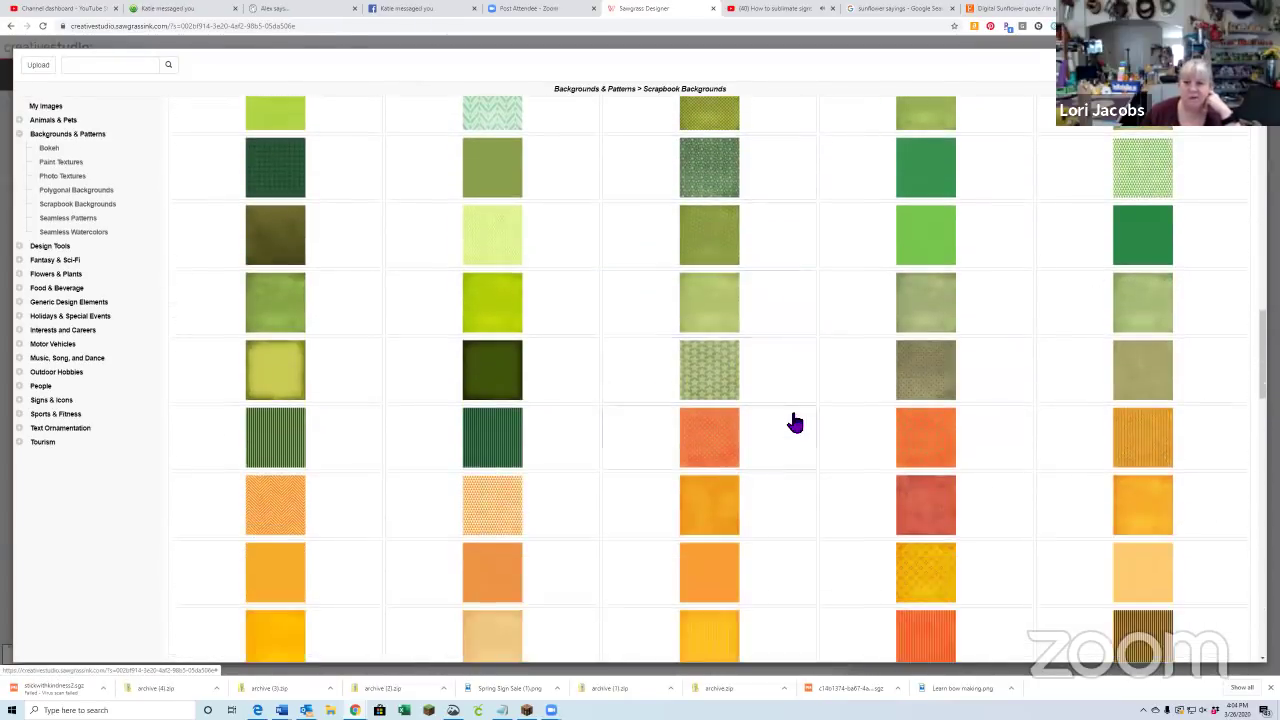
scroll(795, 425, "down", 10)
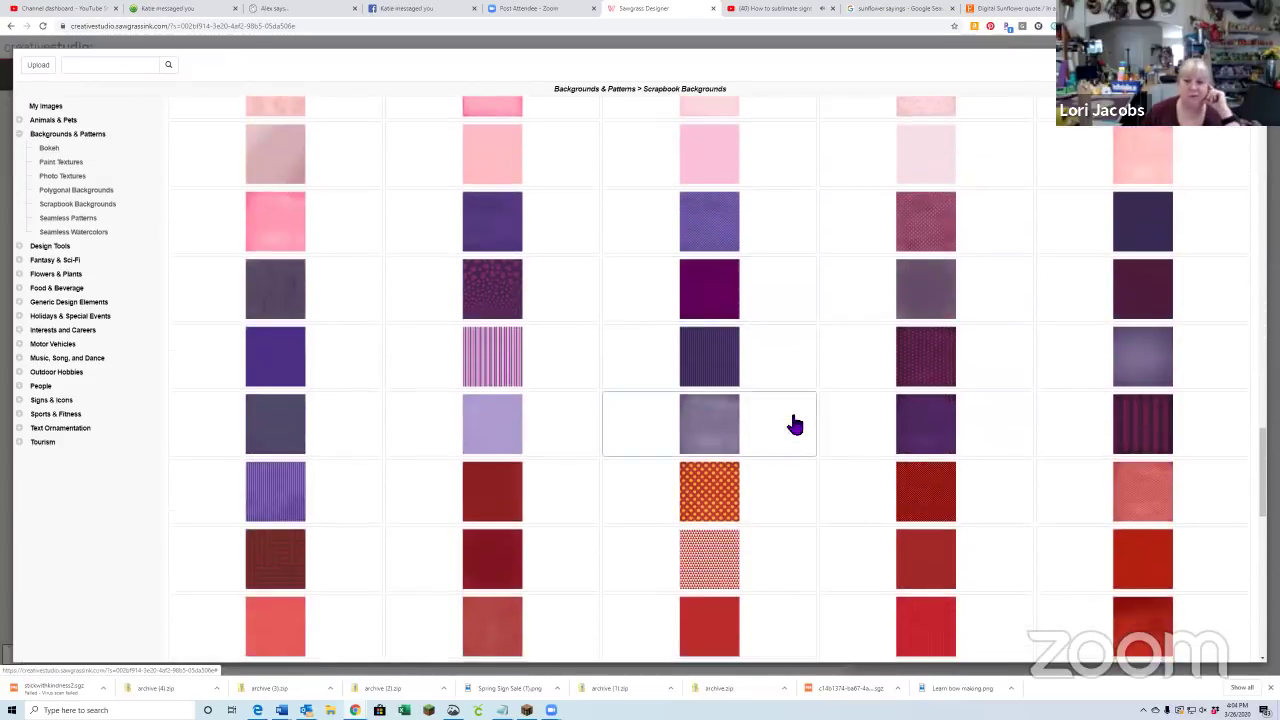
scroll(795, 425, "down", 5)
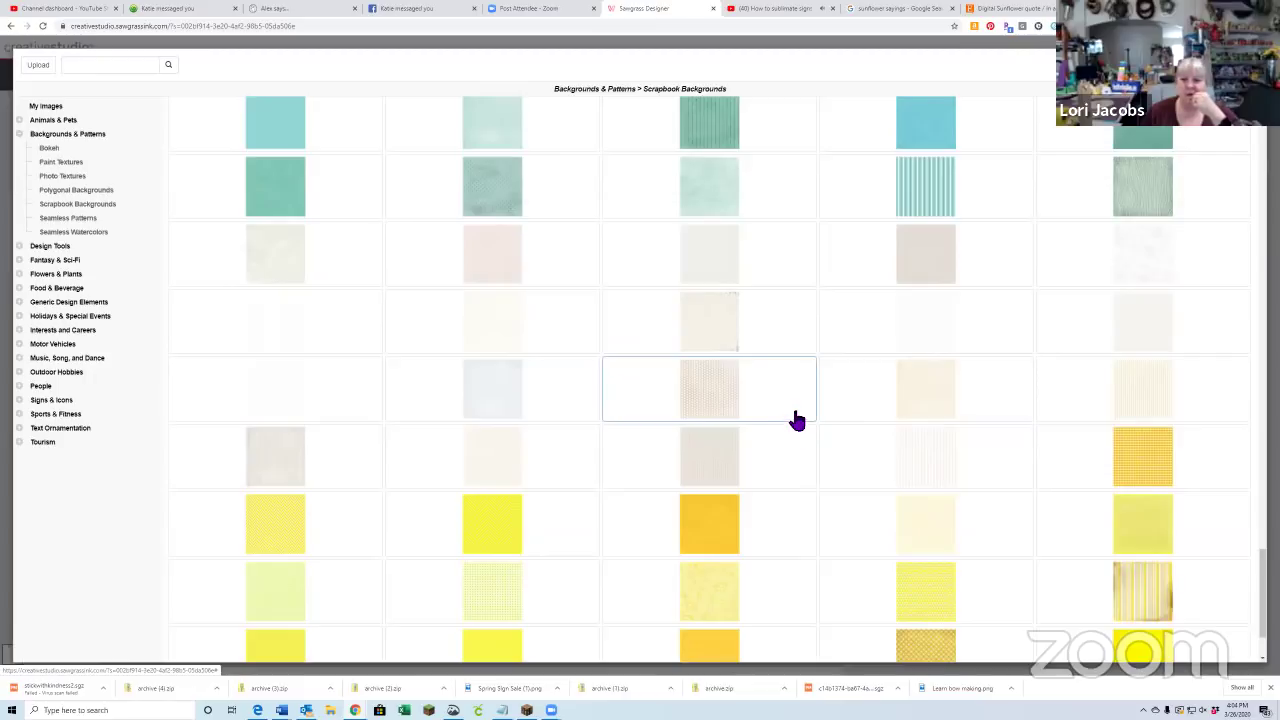
left_click(493, 334)
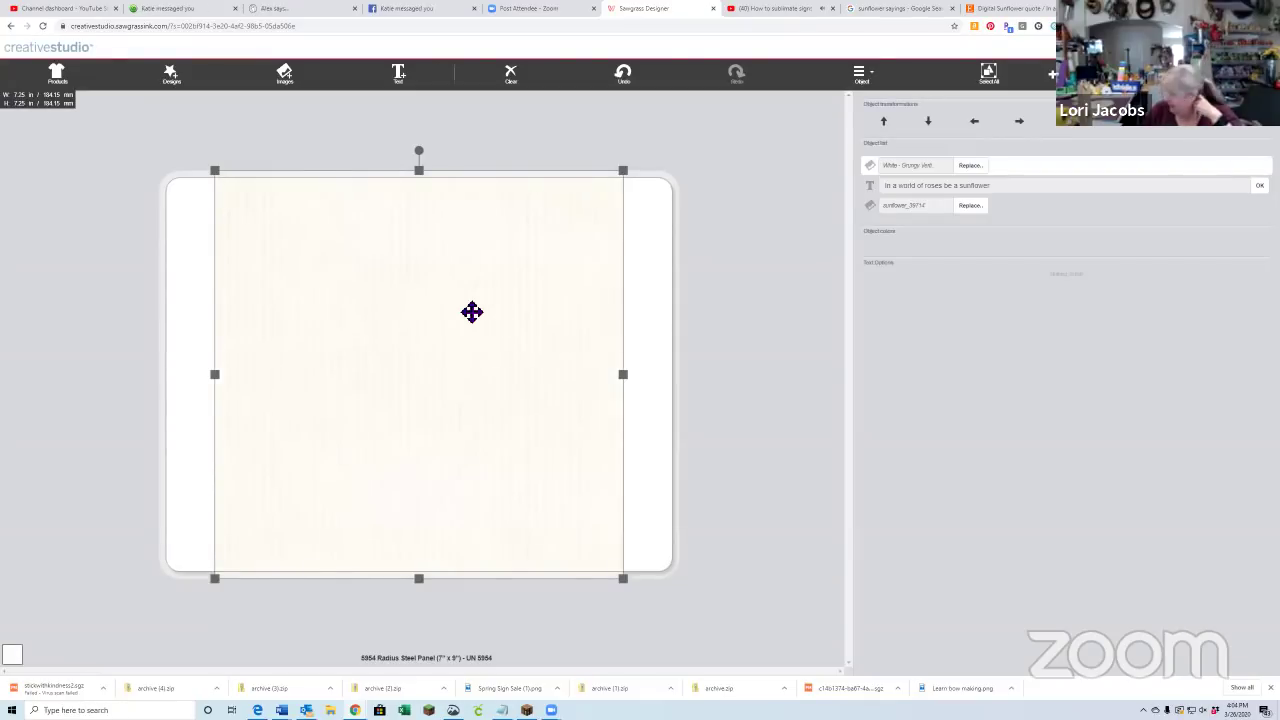
- Stretch the cream background to about 9.35 in wide to cover the whole panel and move it behind the saying and wreath
left_click_drag(637, 374, 679, 376)
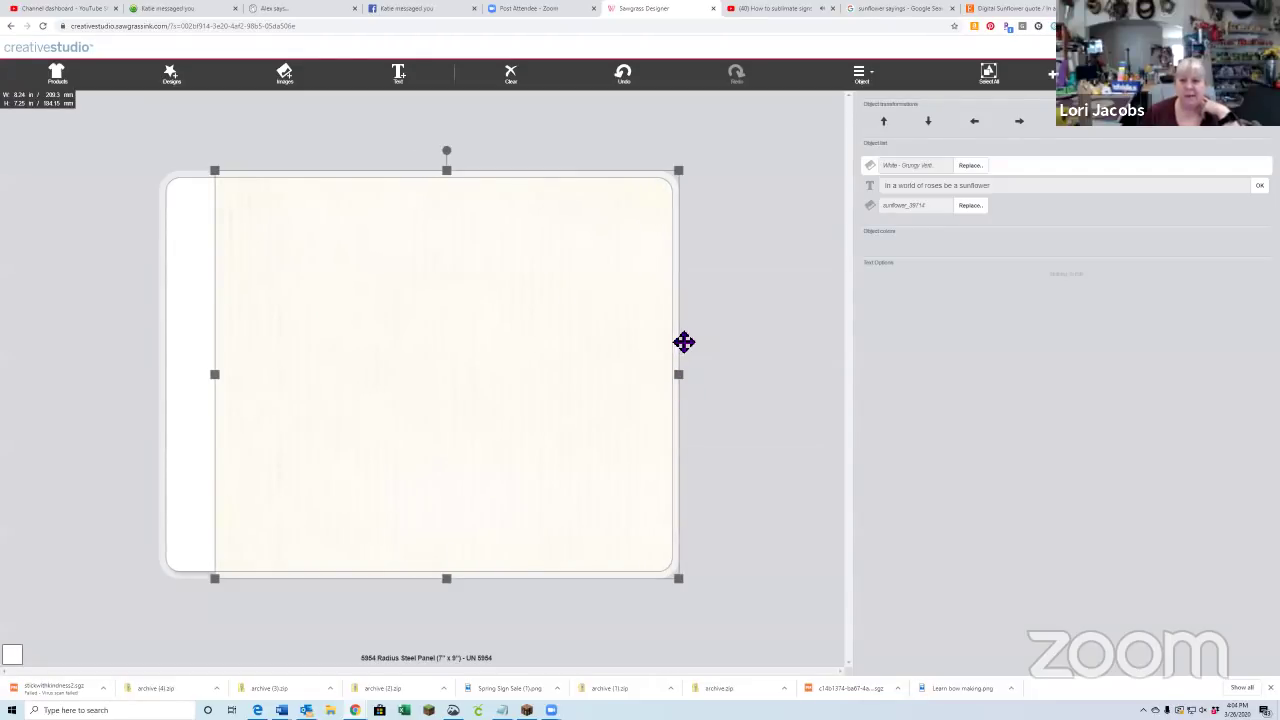
left_click_drag(218, 378, 154, 378)
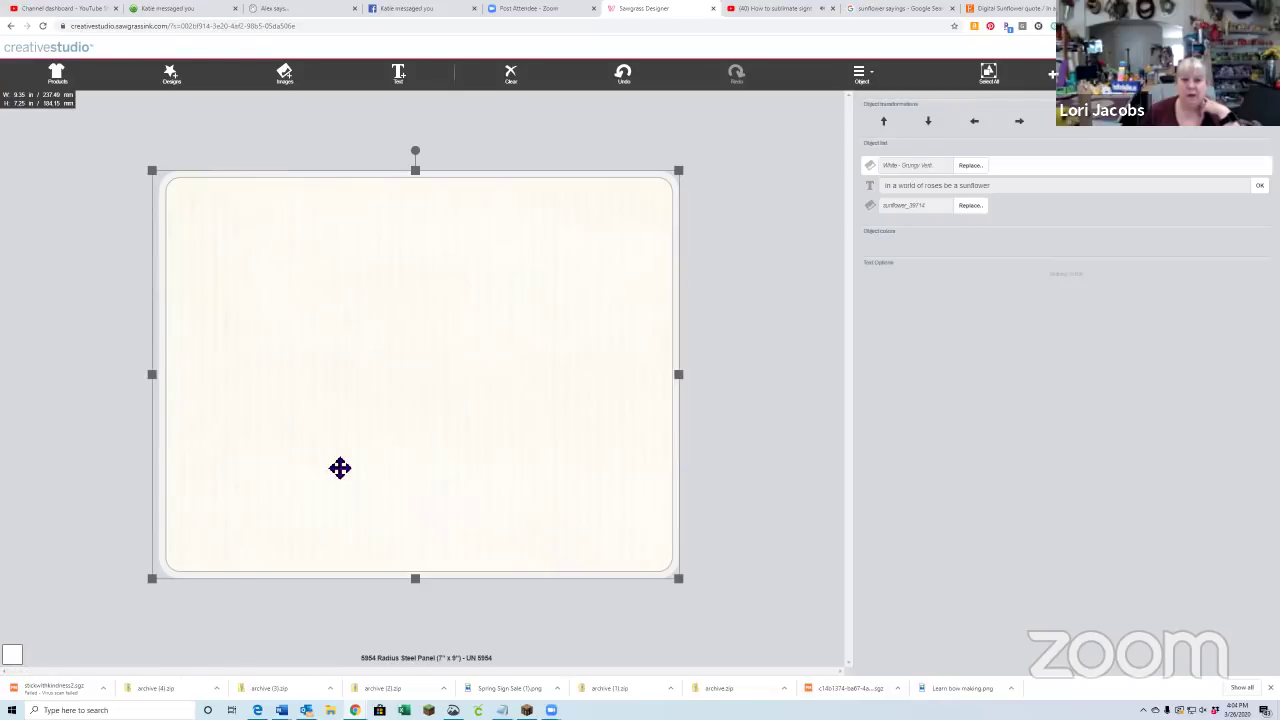
left_click(879, 85)
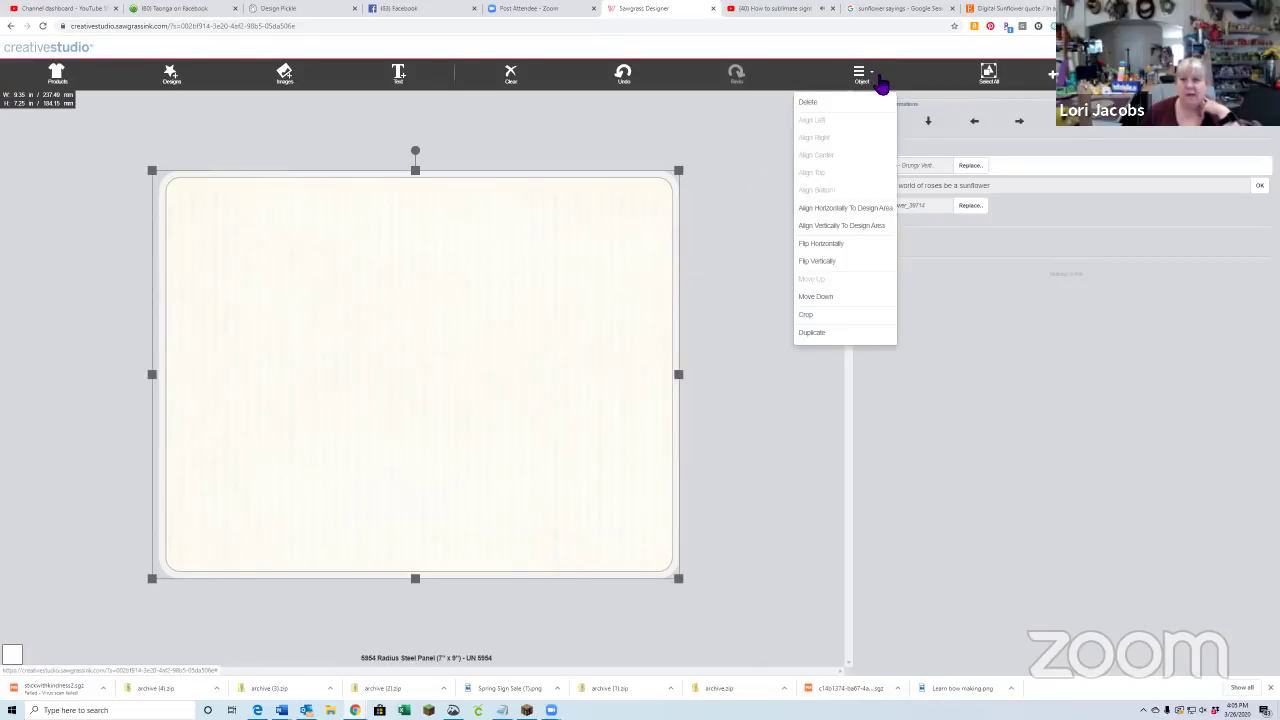
left_click(840, 298)
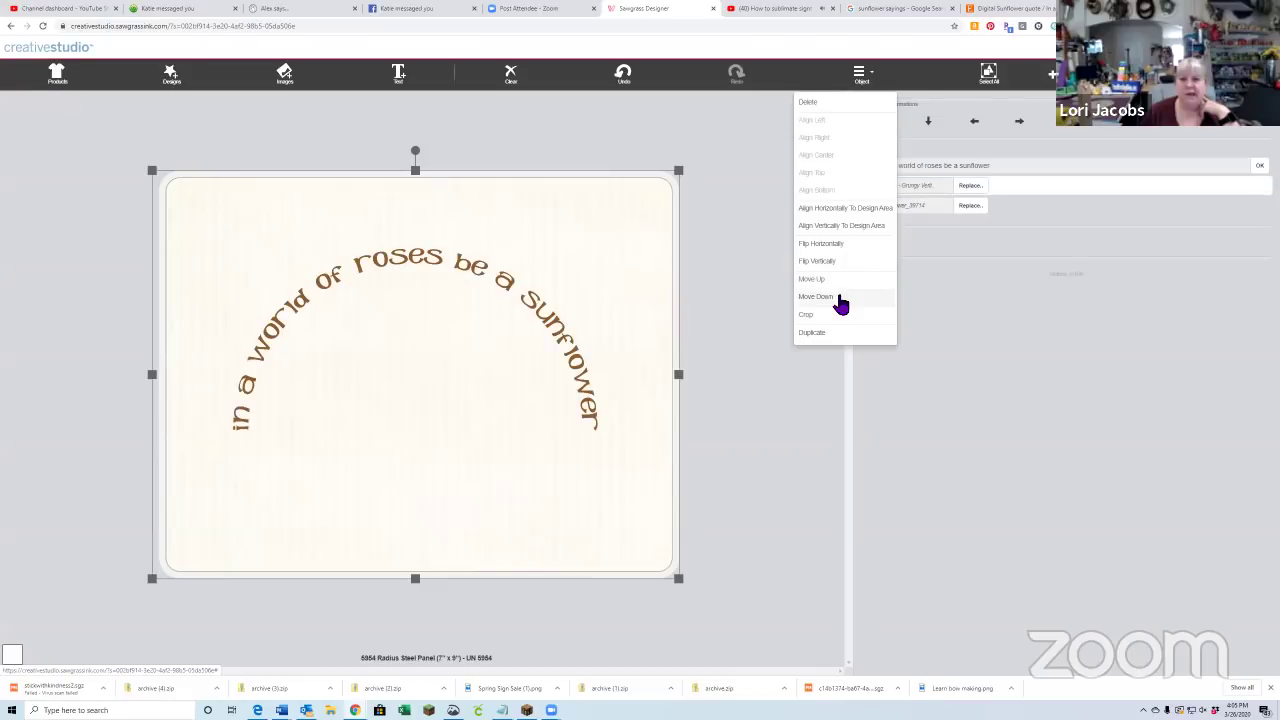
left_click(838, 298)
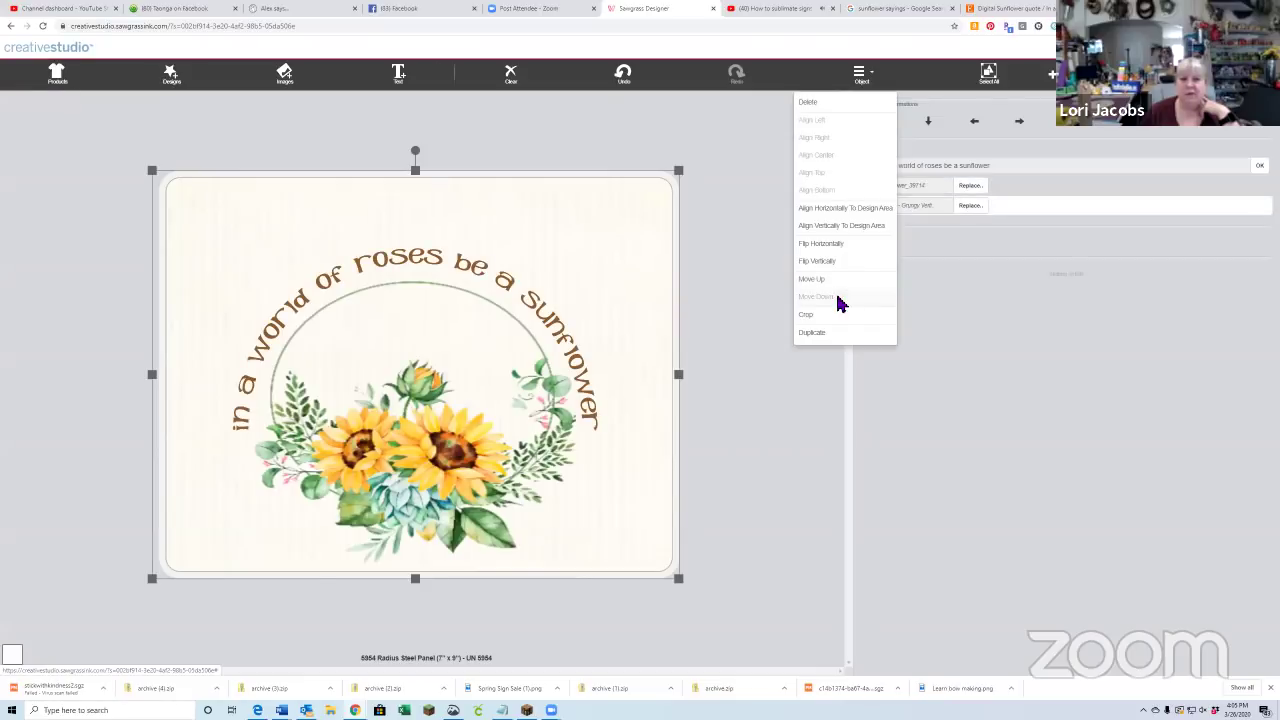
- Enlarge the arched saying to about 7.12 in wide by 3.56 in high and reposition it centrally around the wreath
left_click(752, 366)
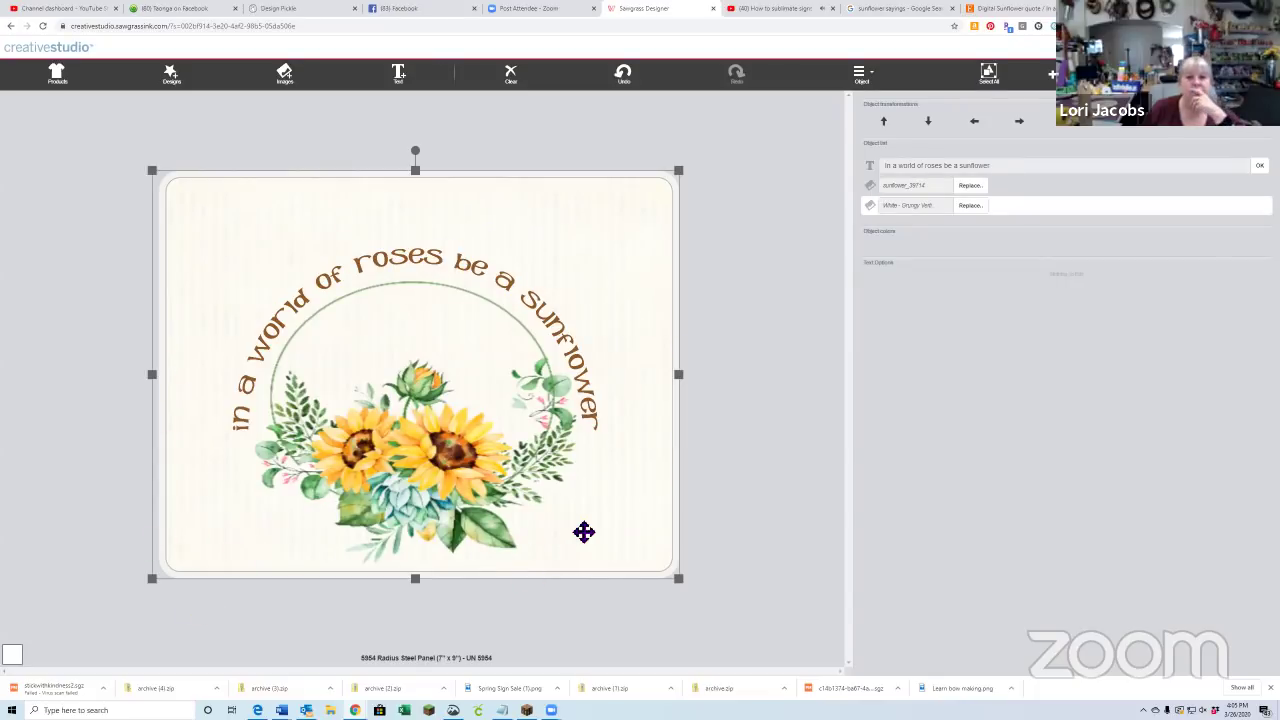
left_click(424, 262)
mouse_move(424, 262)
left_mouse_down()
mouse_move(420, 223)
mouse_move(424, 262)
left_mouse_up()
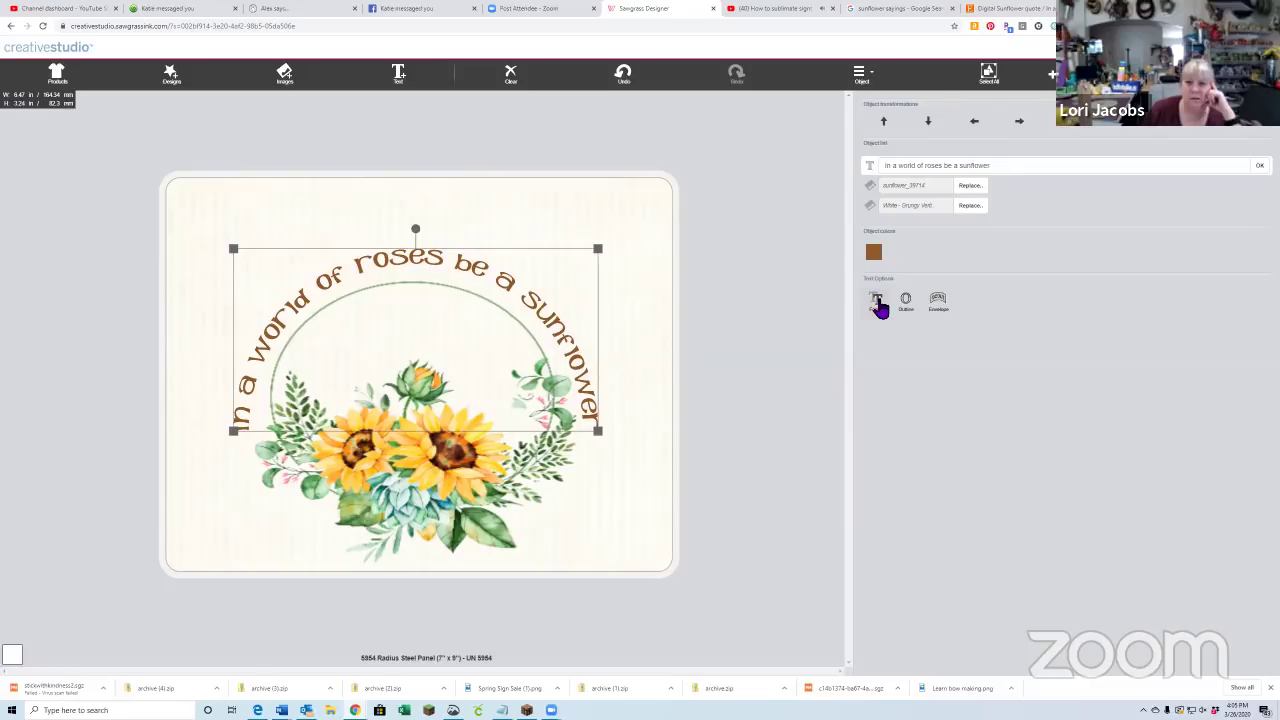
left_click_drag(604, 251, 638, 232)
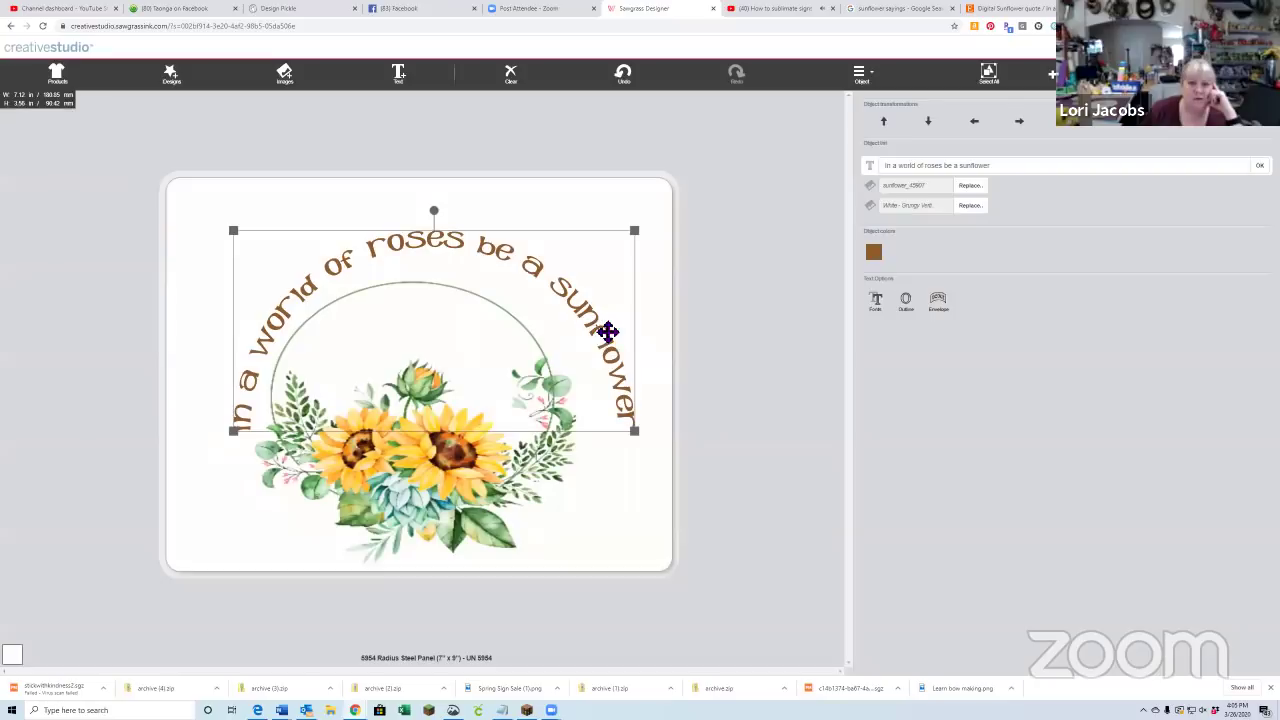
left_click_drag(608, 332, 582, 356)
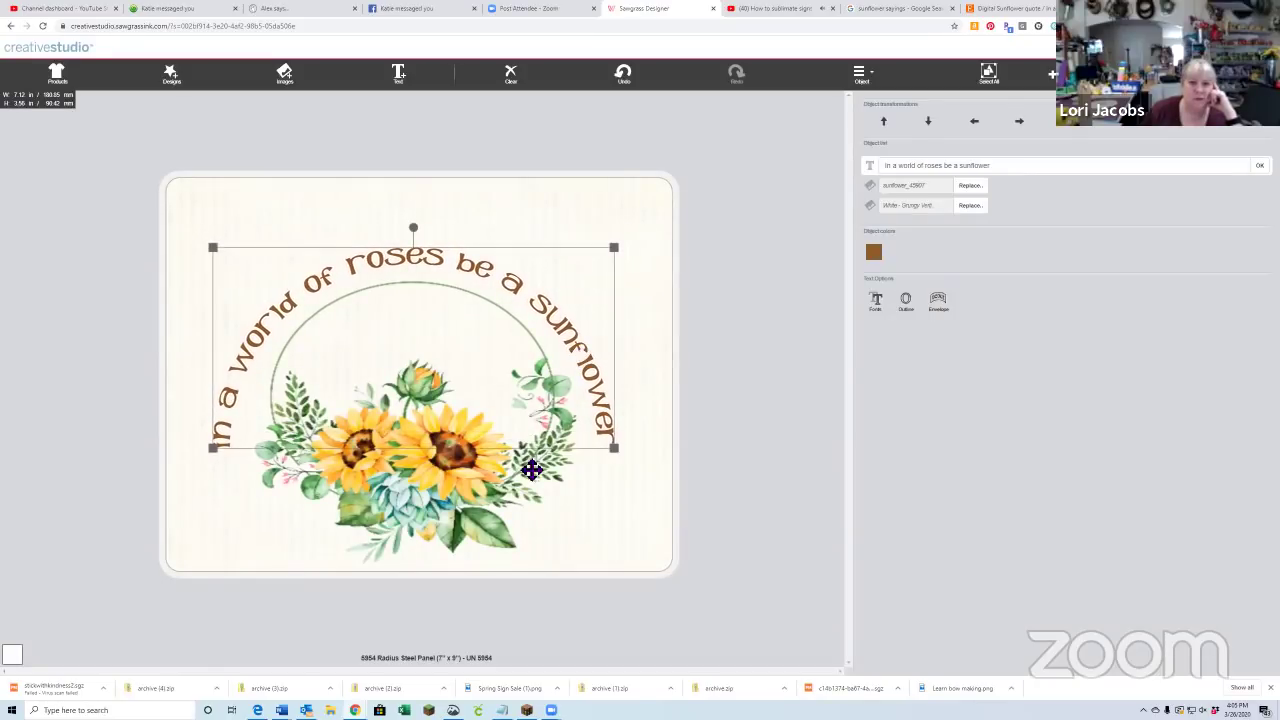
left_click(531, 470)
mouse_move(620, 176)
left_mouse_down()
mouse_move(628, 162)
mouse_move(623, 171)
left_mouse_up()
left_click_drag(474, 420, 480, 422)
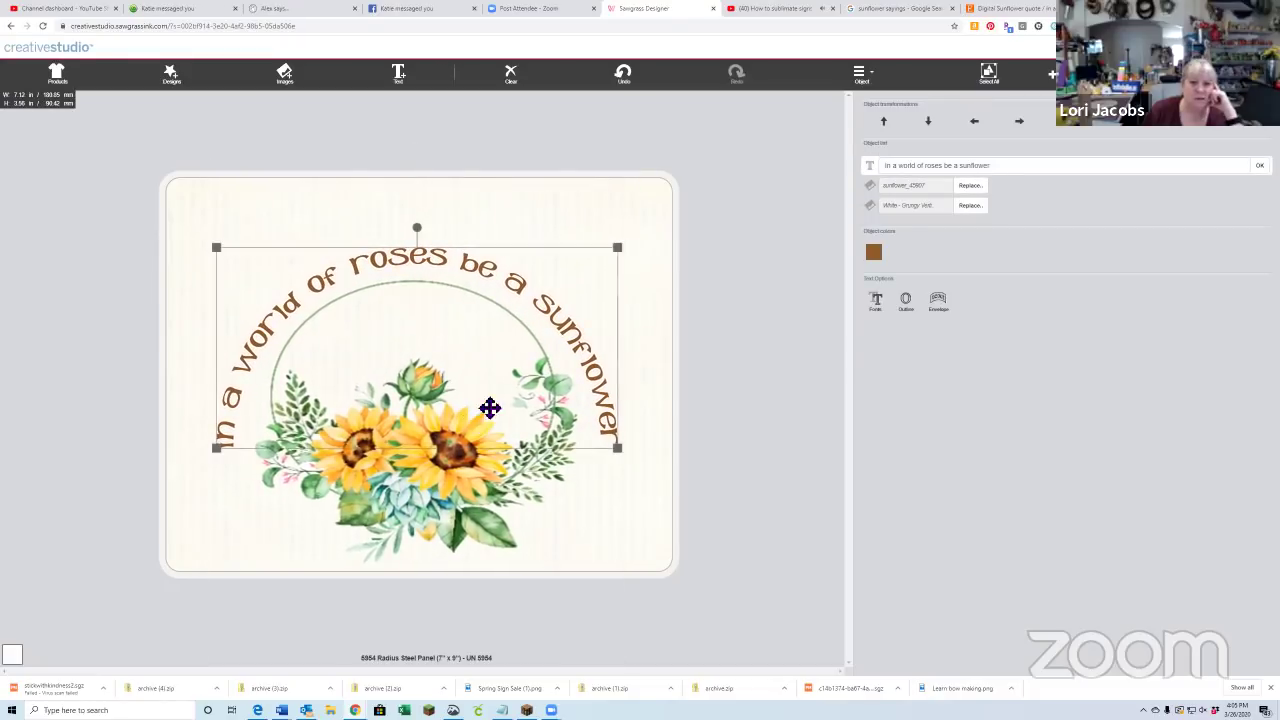
left_click(583, 220)
left_click(706, 376)
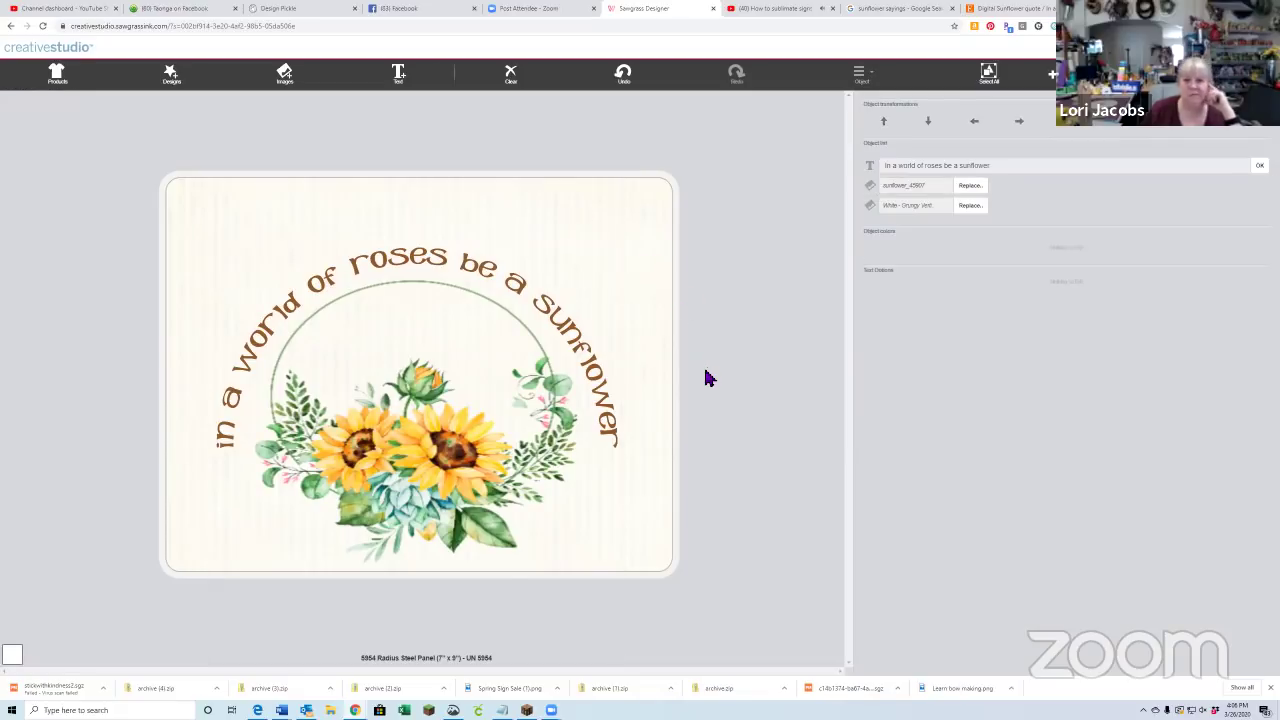
- Shrink the arched saying slightly to about 6.86 in wide by 3.43 in high
left_click(615, 450)
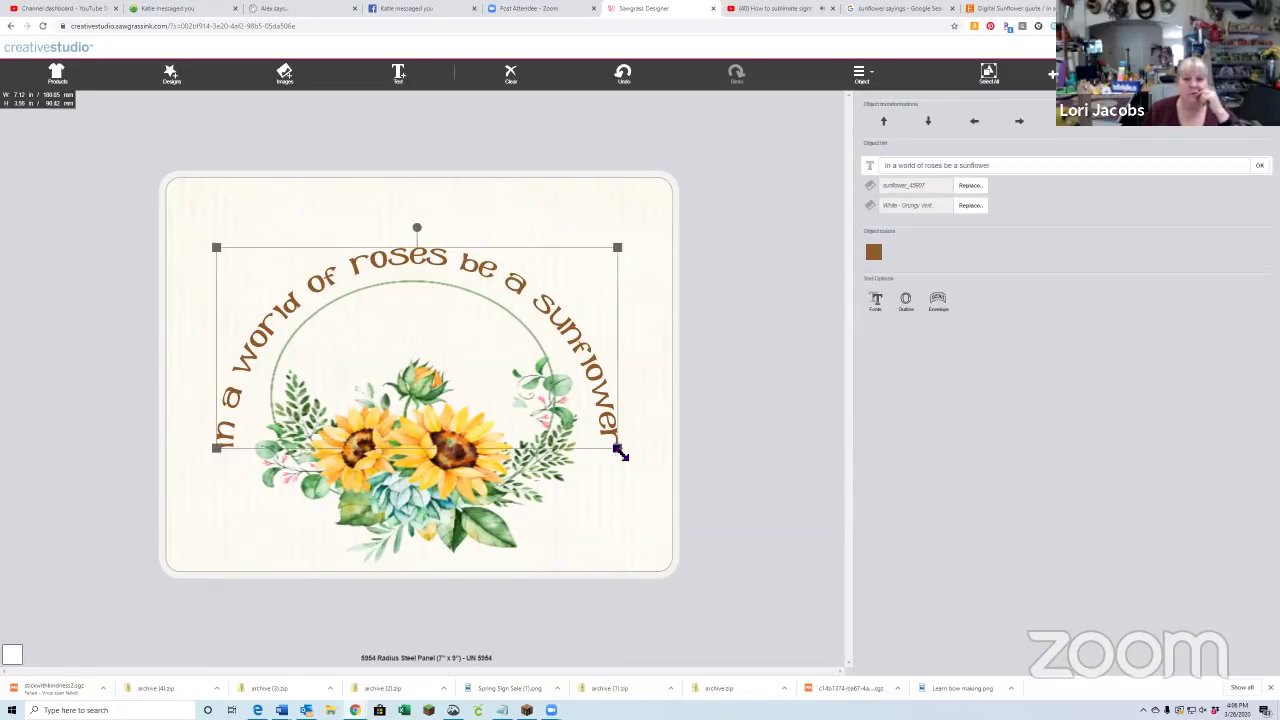
left_click_drag(622, 453, 594, 422)
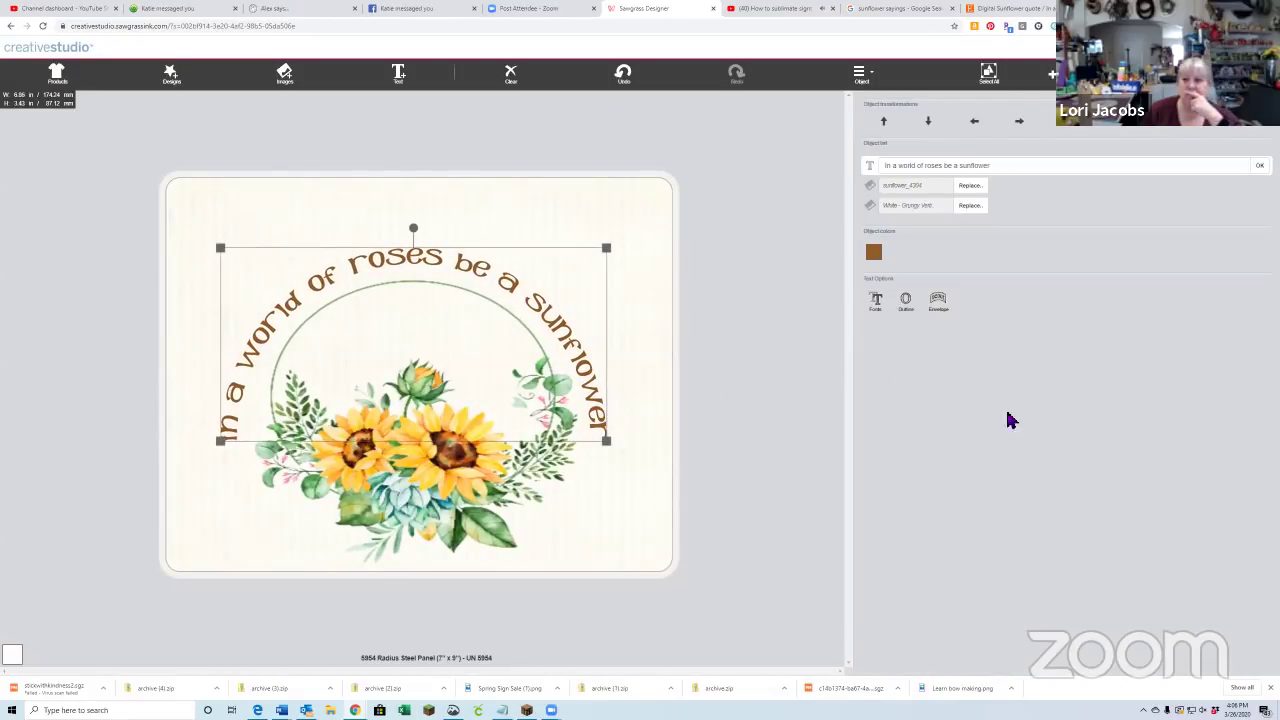
left_click(662, 210)
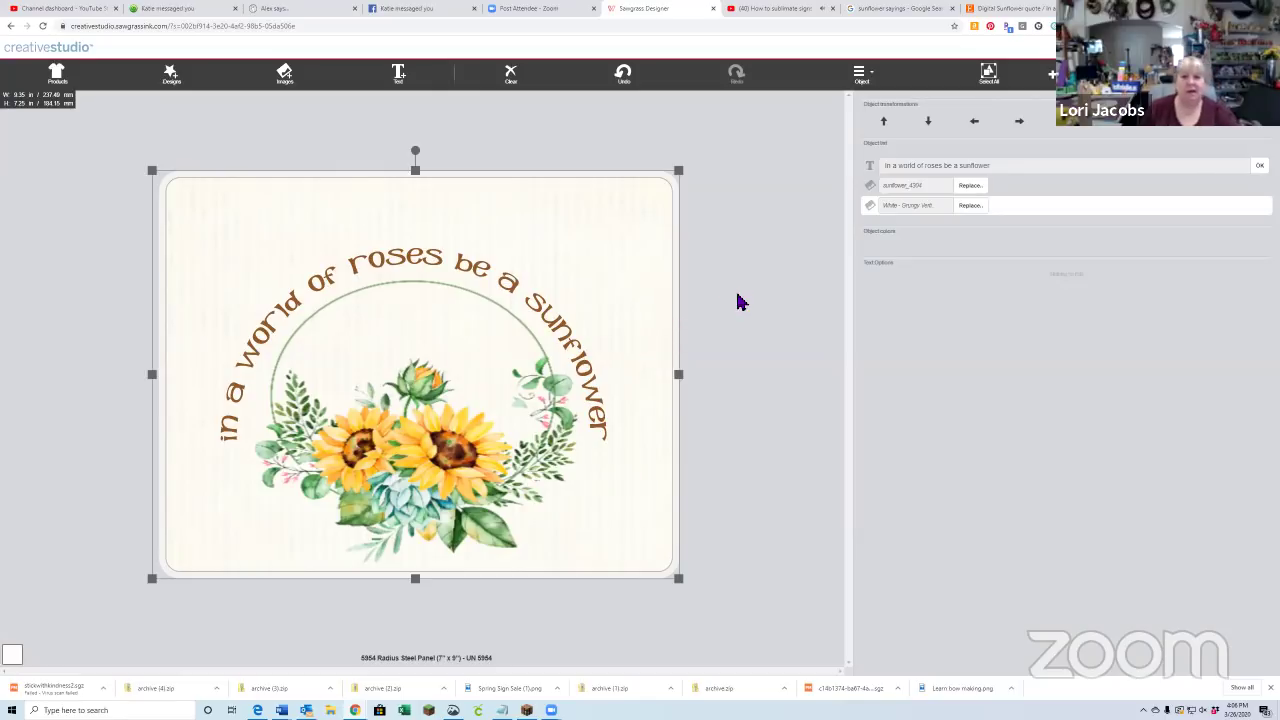
- Save the sign for printing under the file name "roses sunflower" and send it to the printer from Print Manager
key("ctrl+p")
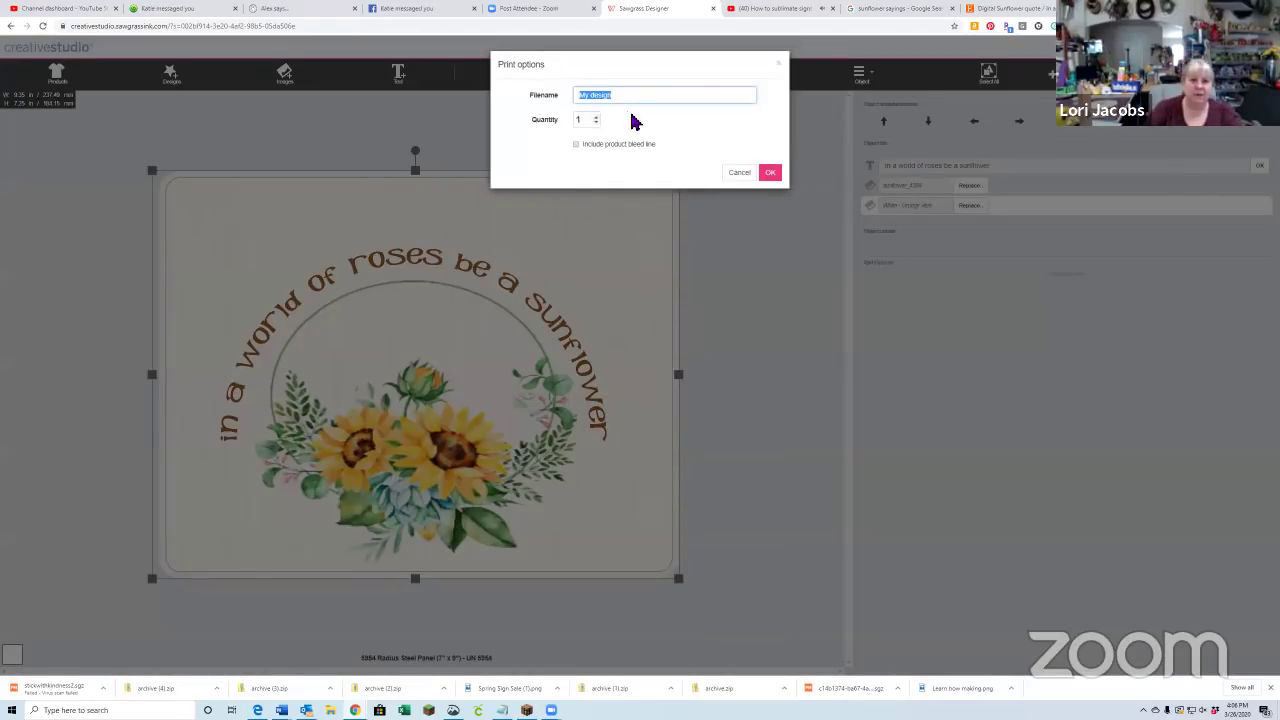
type("moses")
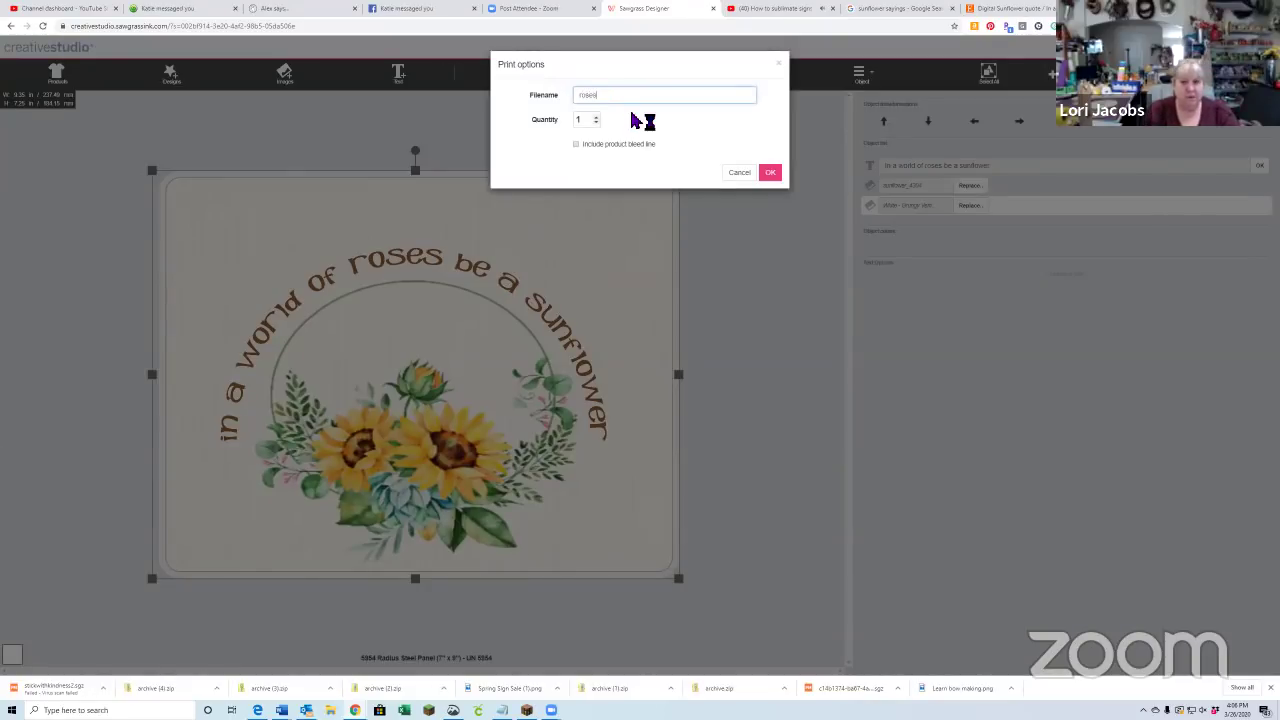
type(" sunflower")
left_click(770, 173)
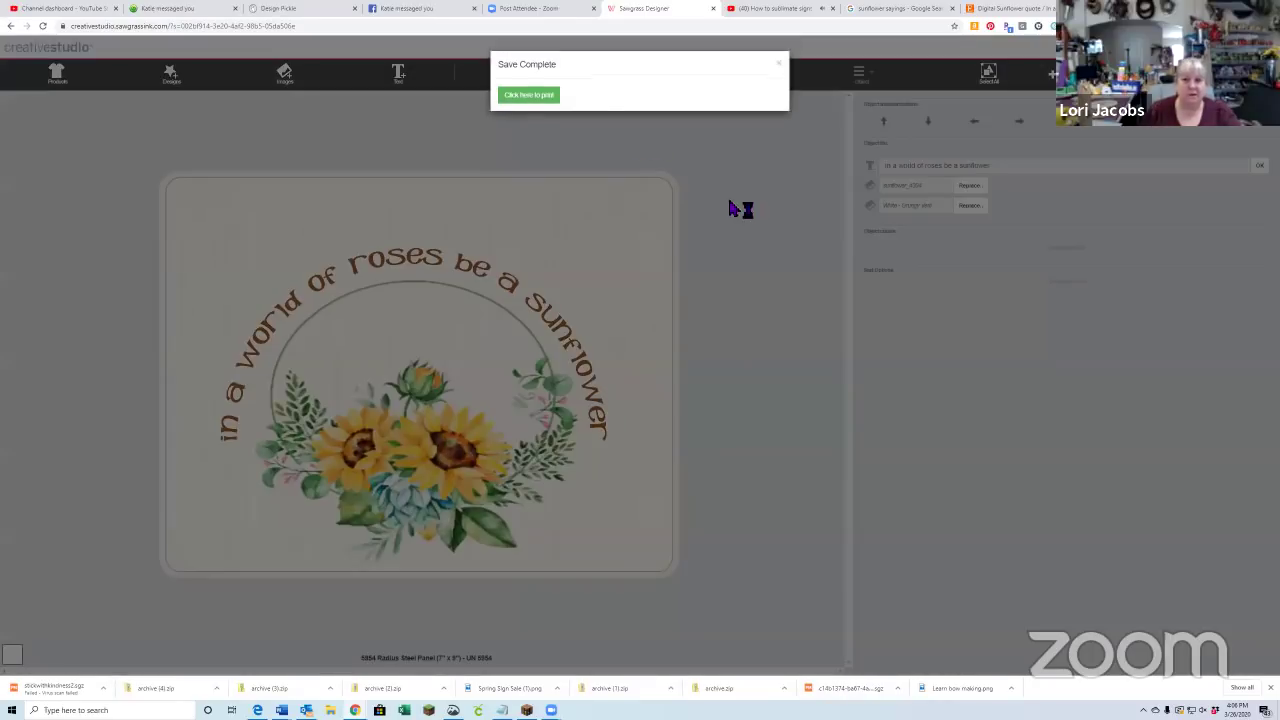
left_click(549, 94)
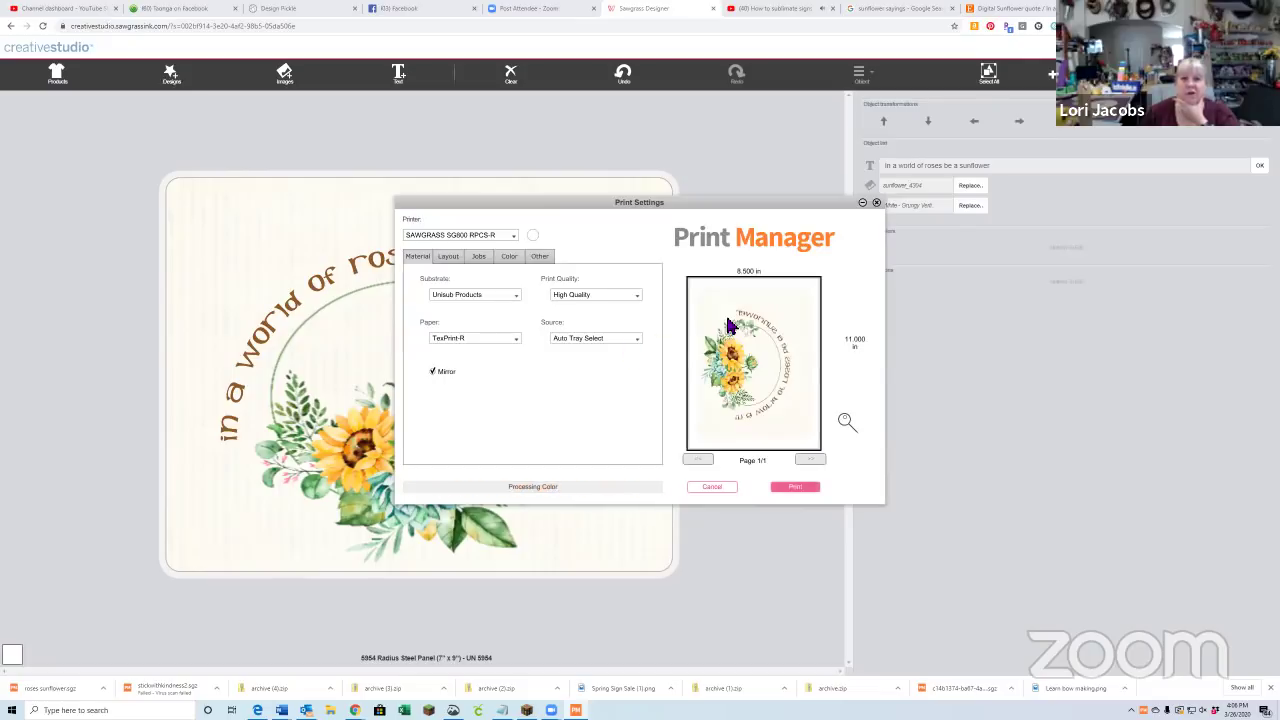
left_click(808, 488)
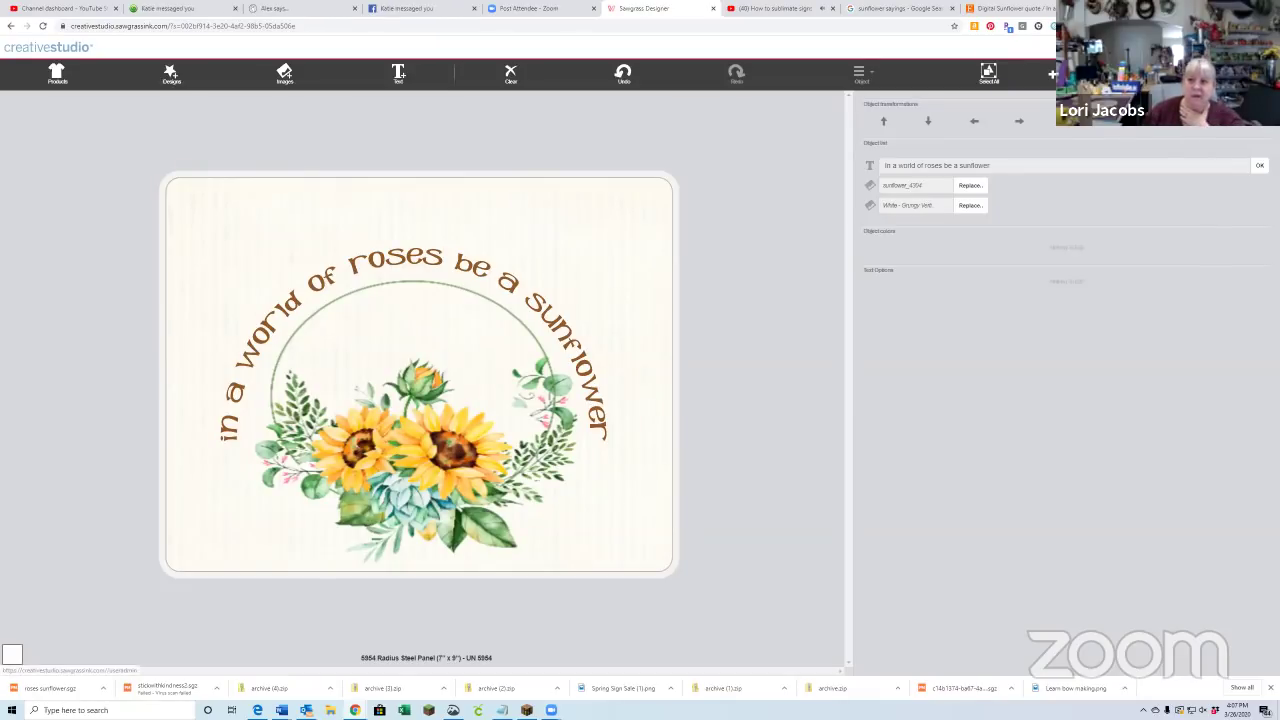
- Leave the design for the account administration's Print Jobs and view the last page of saved jobs
left_click(47, 47)
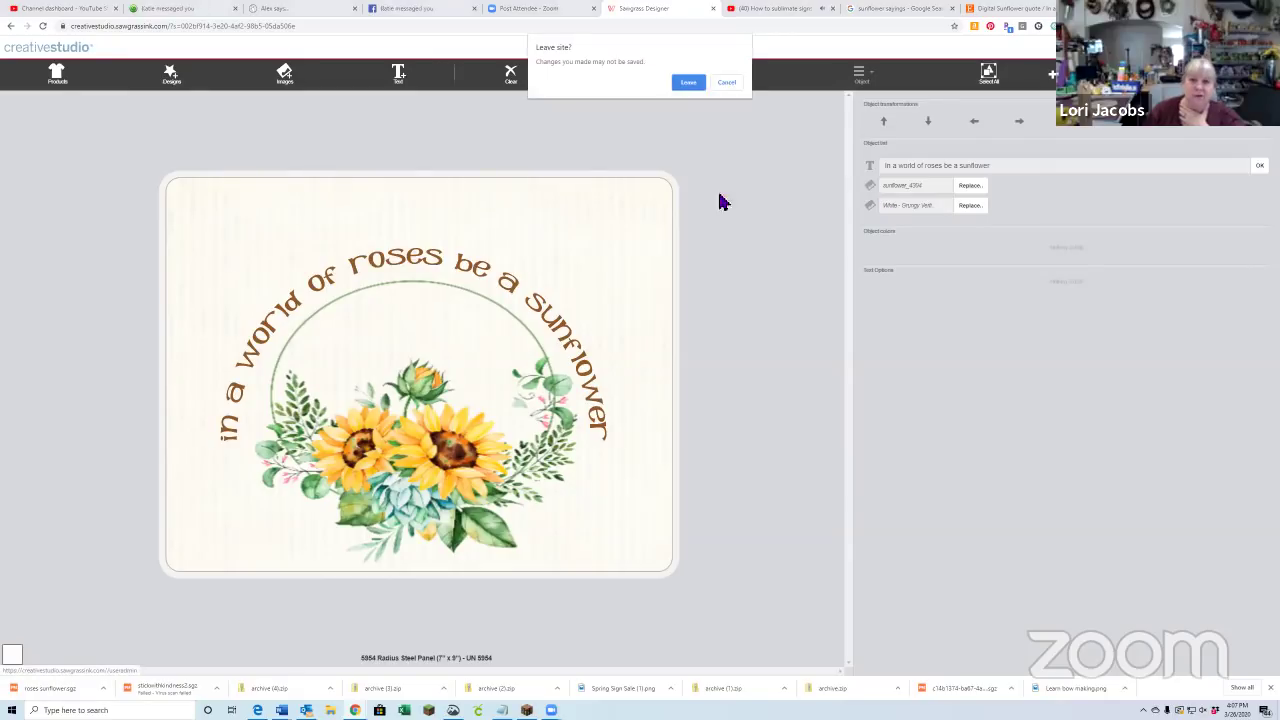
left_click(686, 84)
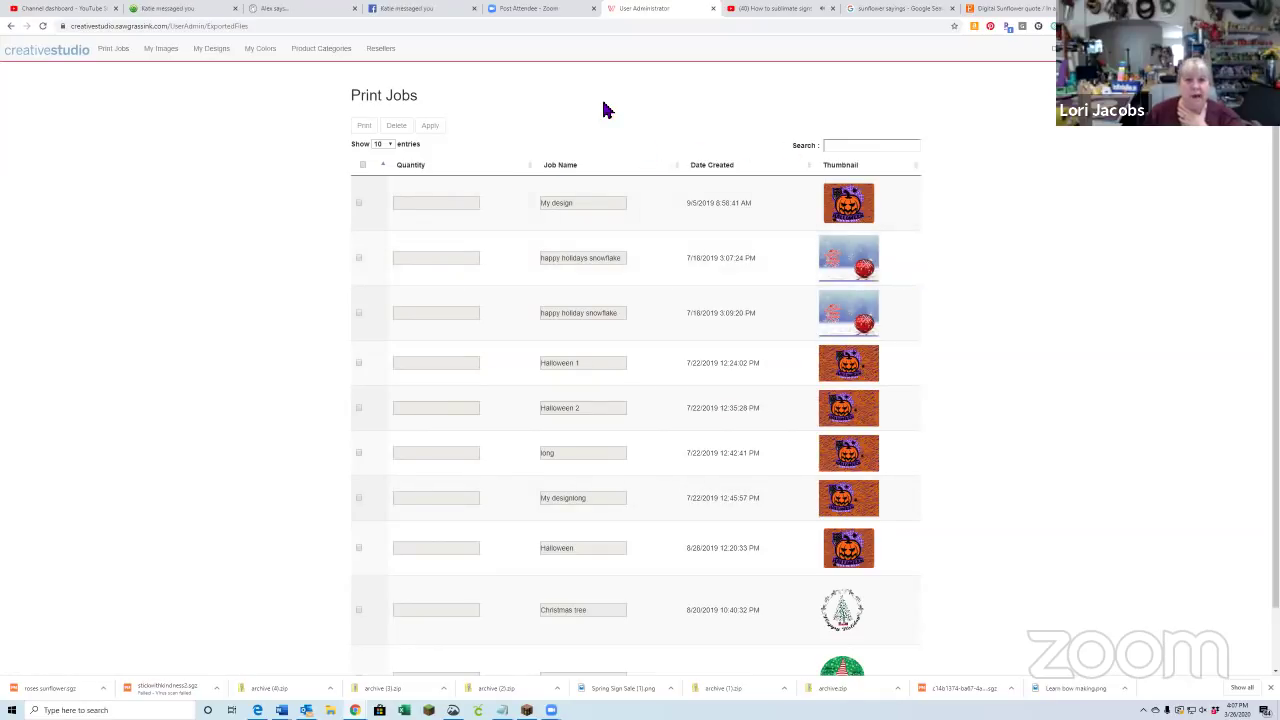
scroll(649, 294, "down", 2)
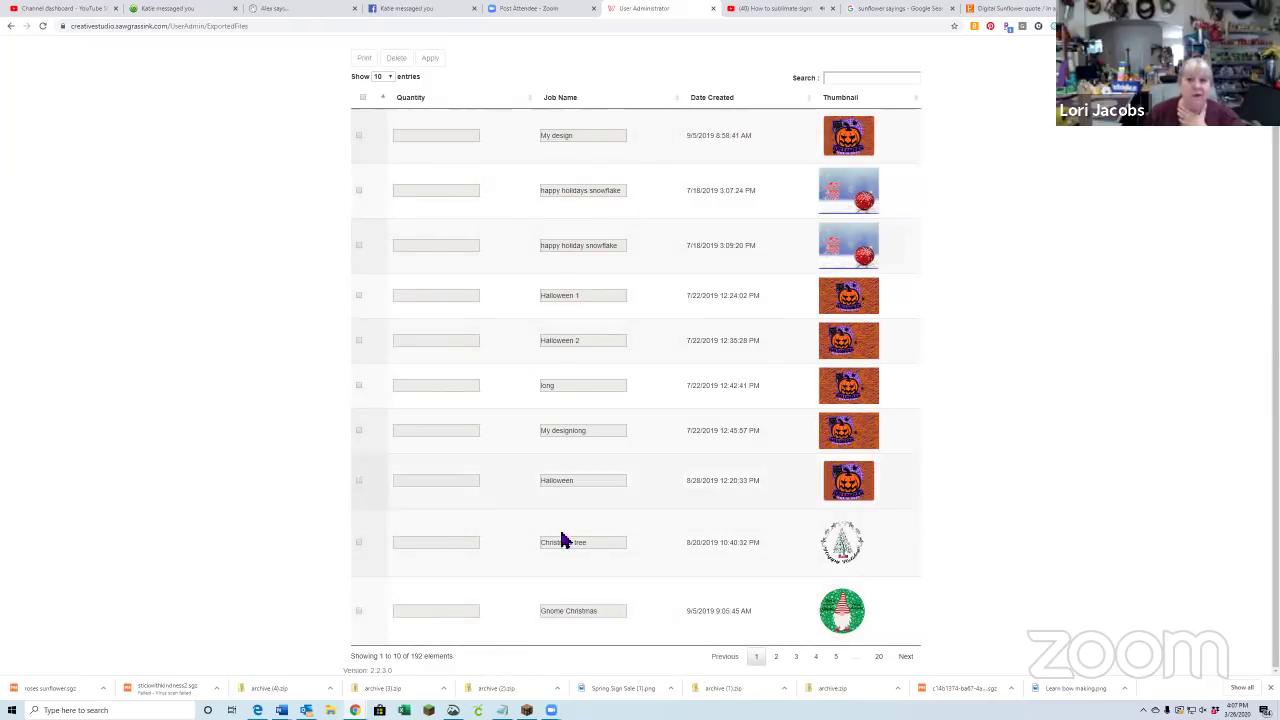
scroll(871, 666, "up", 1)
scroll(871, 666, "down", 1)
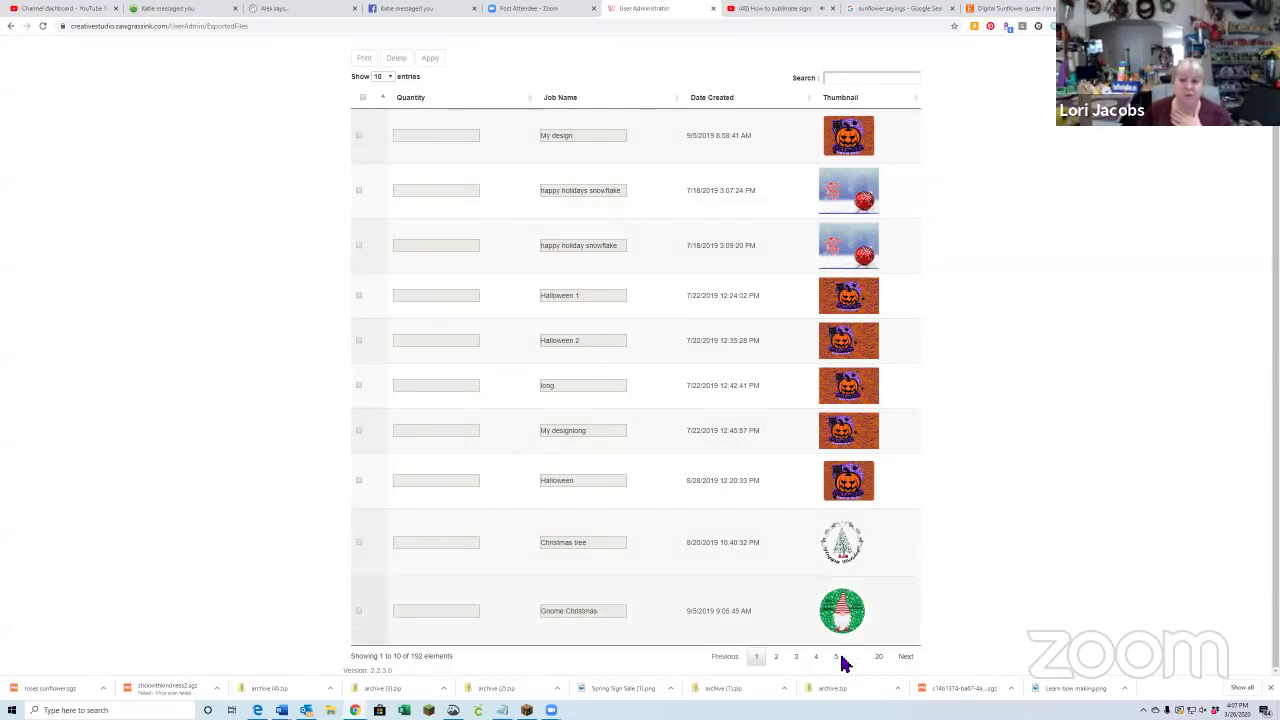
left_click(879, 658)
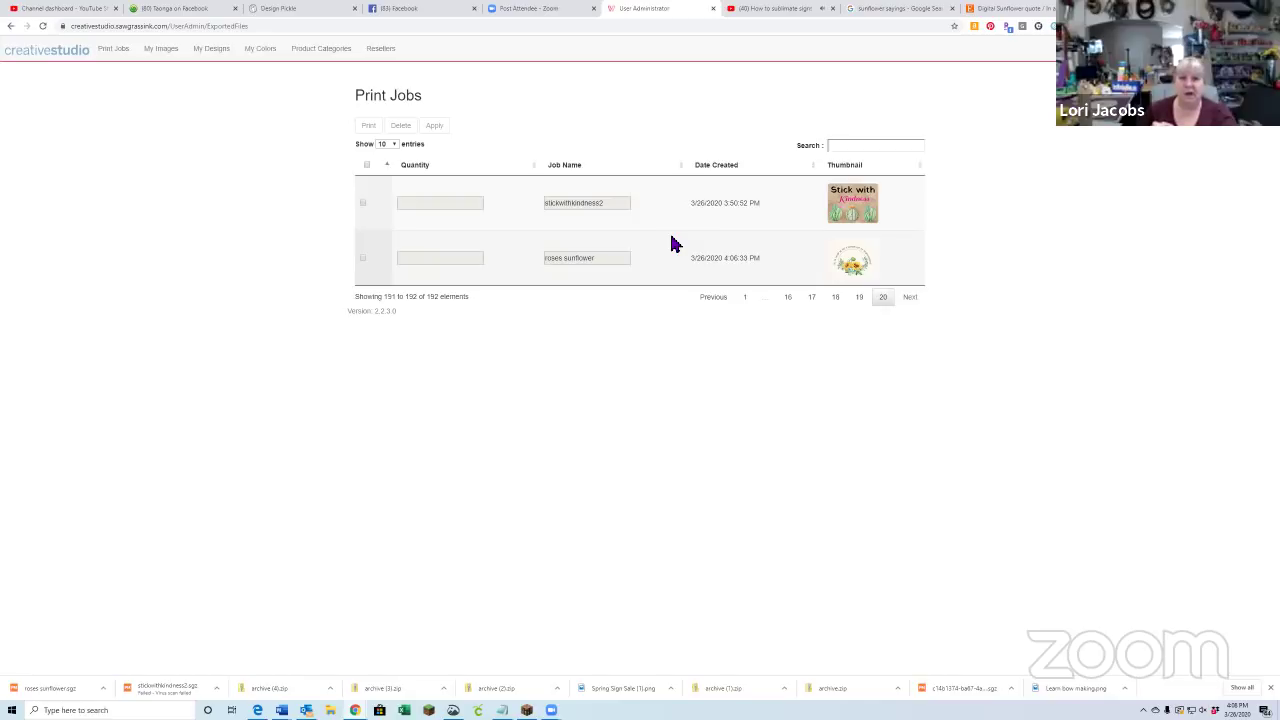
- Look through the account's uploaded images under My Images and its saved designs under My Designs
left_click(158, 56)
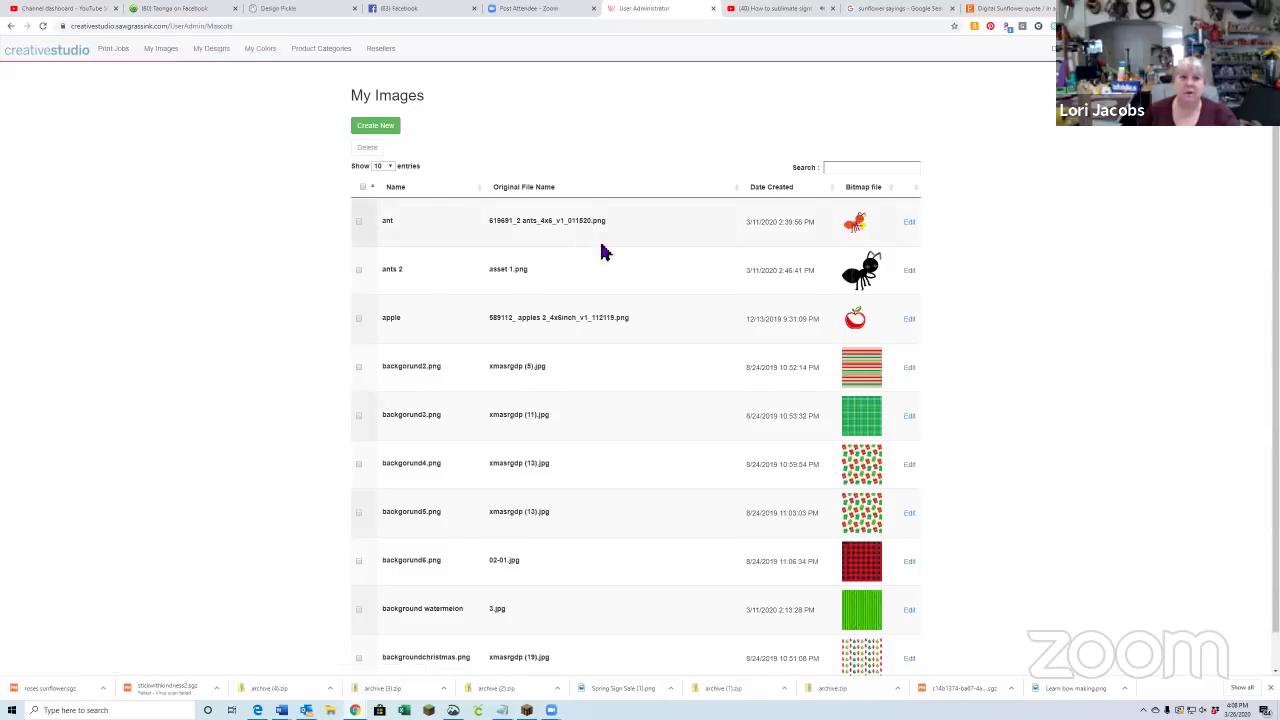
scroll(715, 420, "down", 1)
scroll(600, 330, "up", 1)
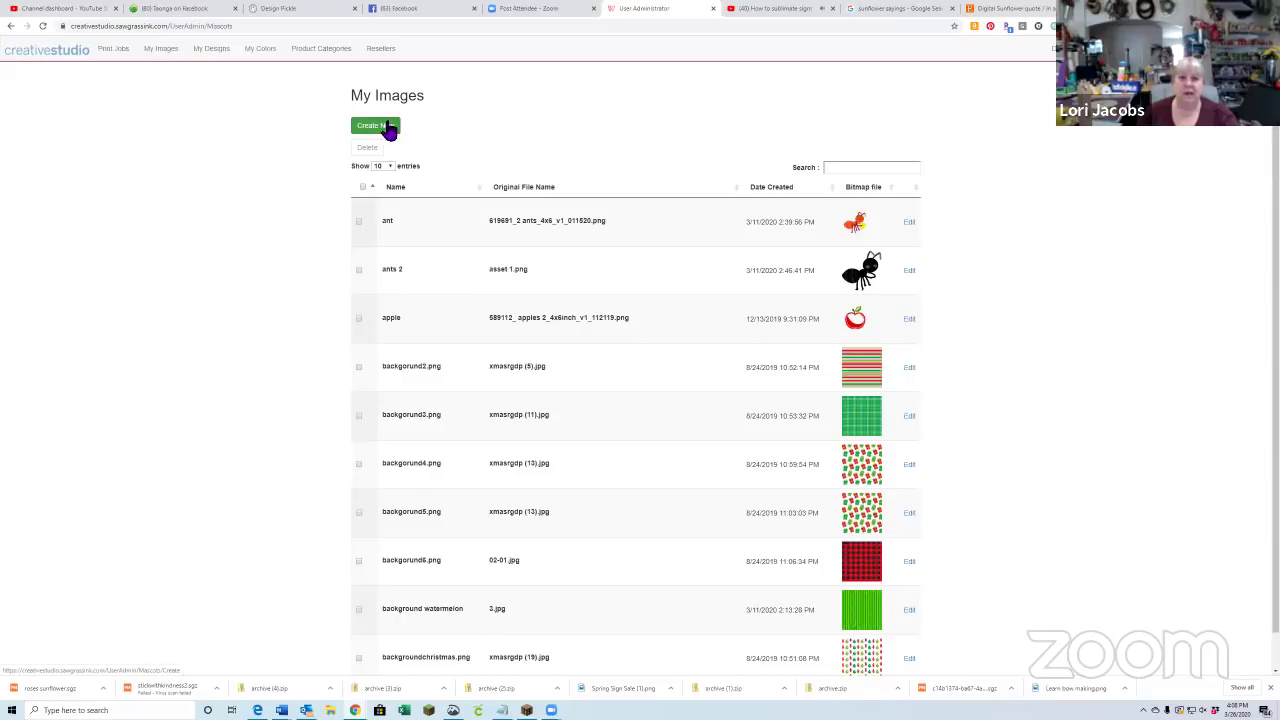
left_click(225, 50)
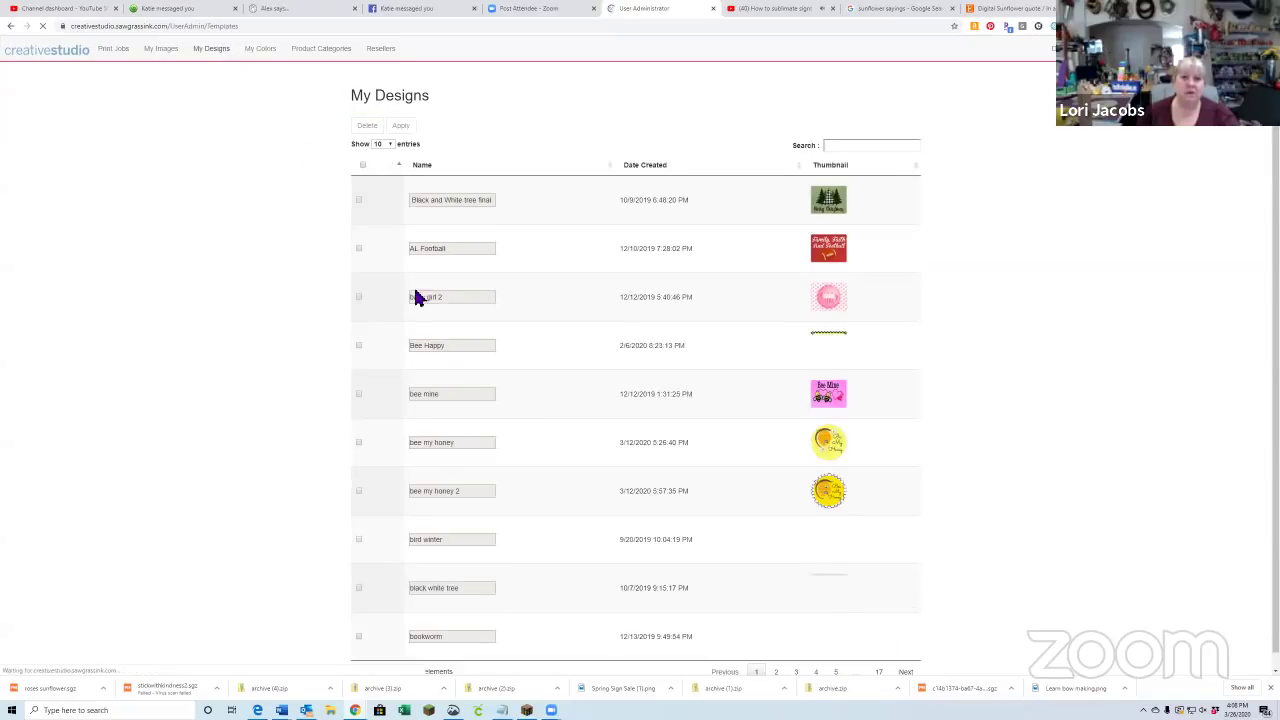
scroll(561, 380, "down", 1)
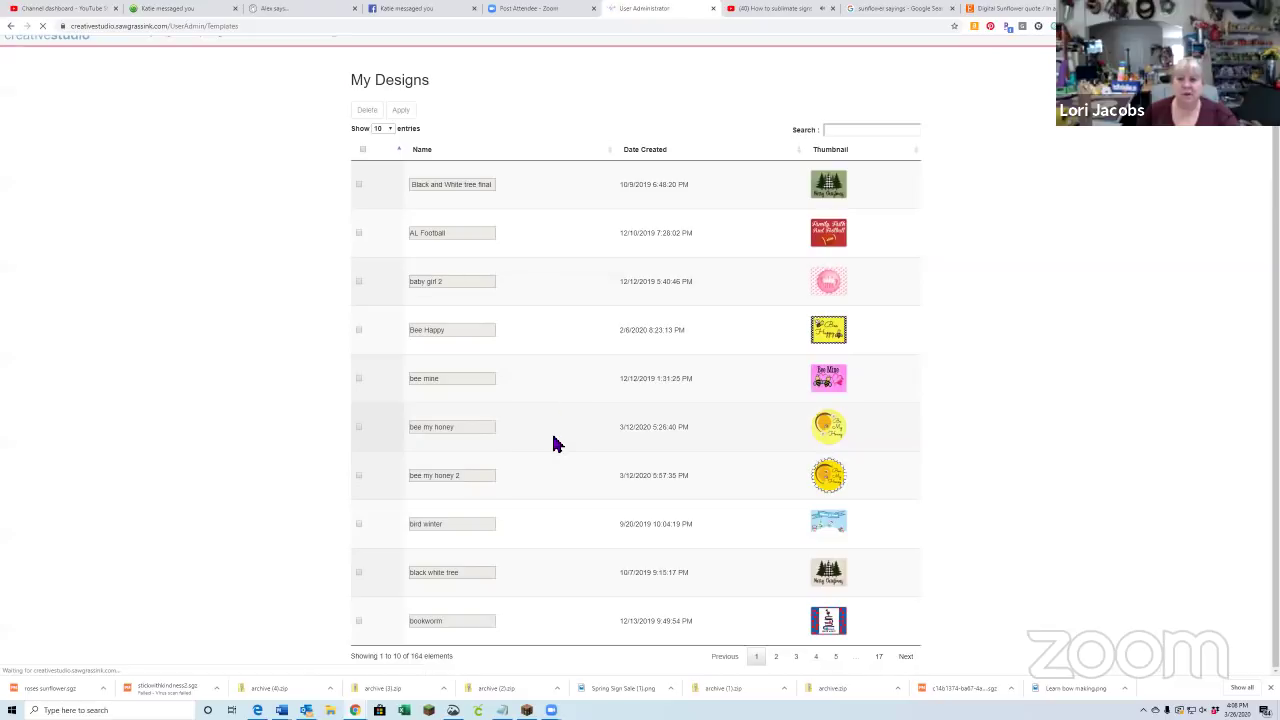
scroll(553, 438, "up", 1)
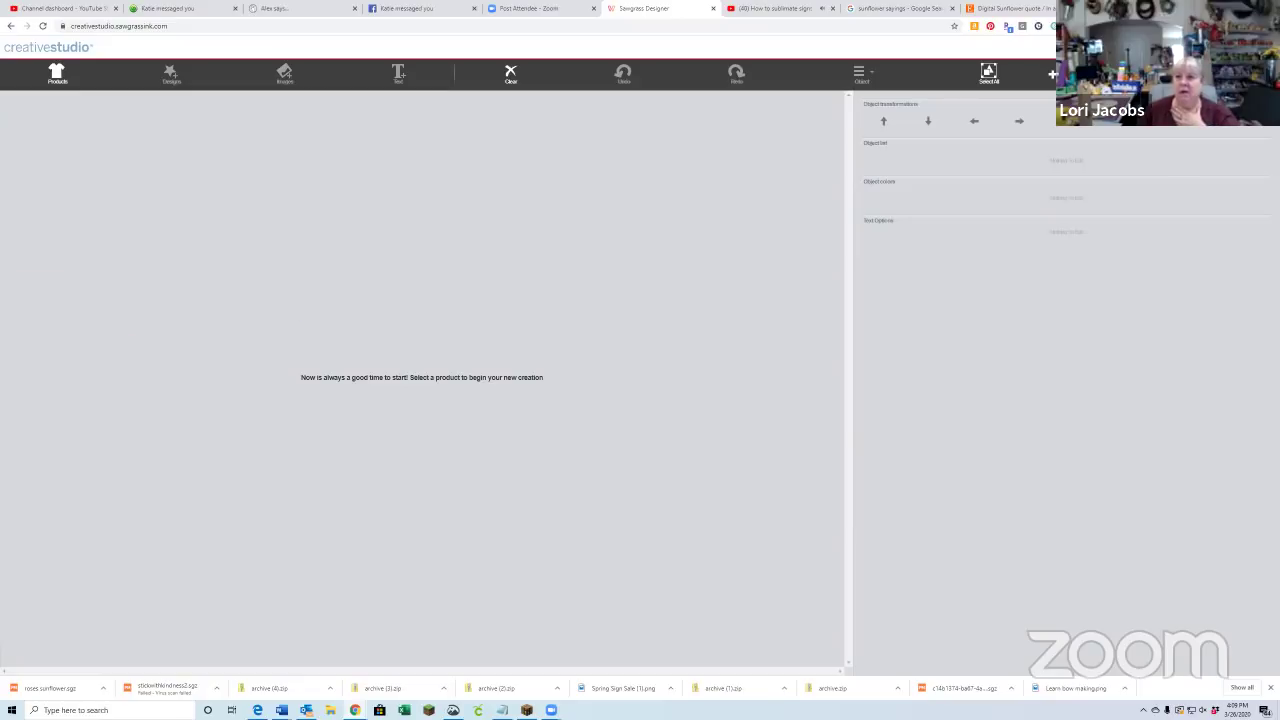
- Switch to the new Creative Studio from its desktop shortcut and start a new creation
key("super+d")
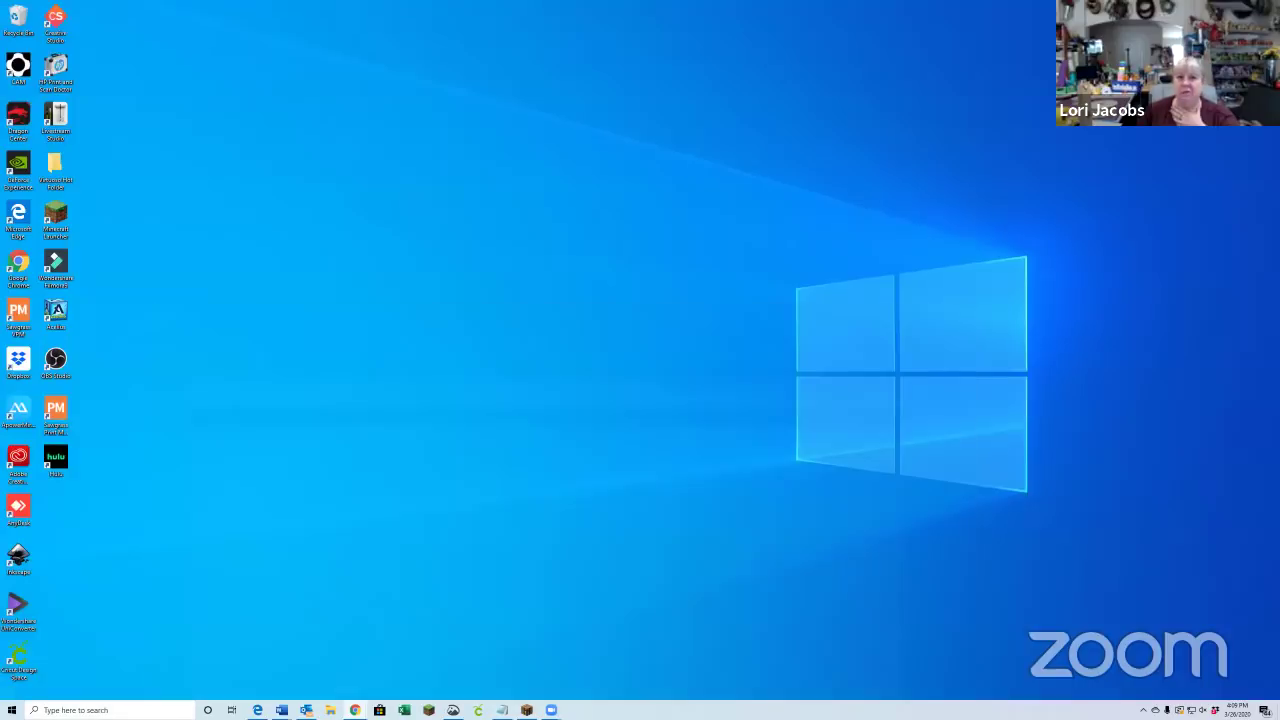
double_click(57, 28)
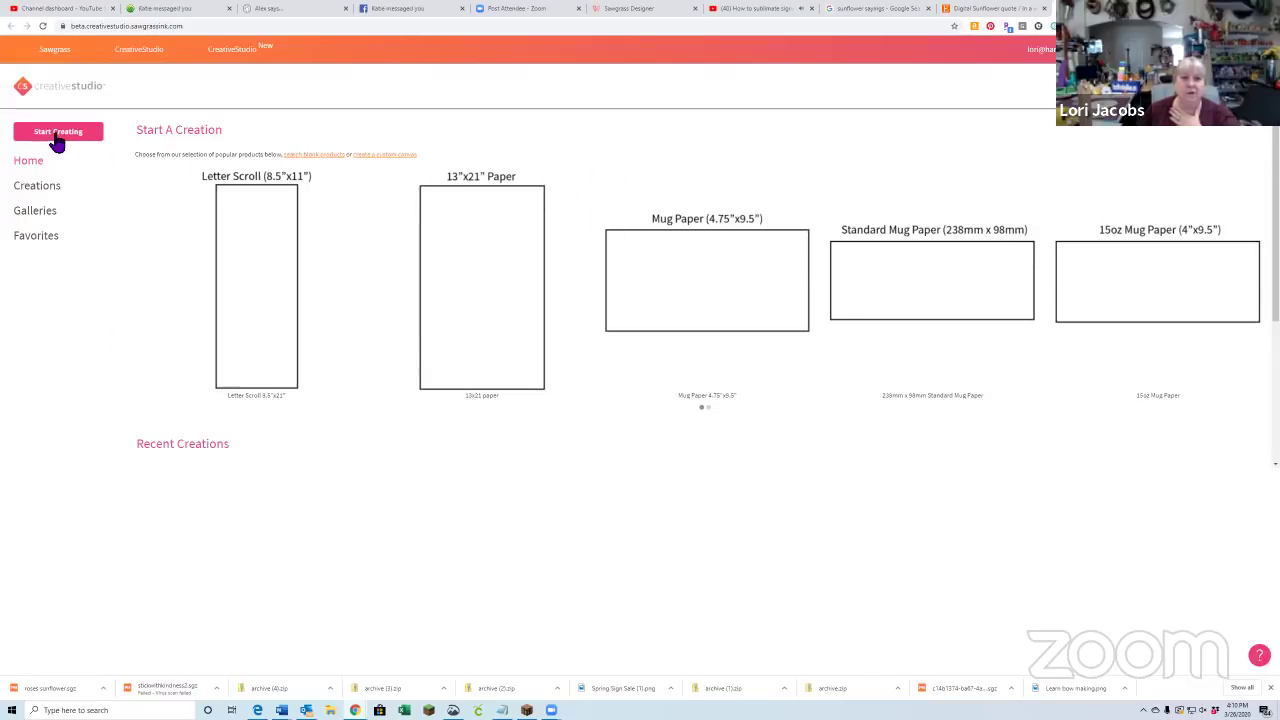
left_click(57, 138)
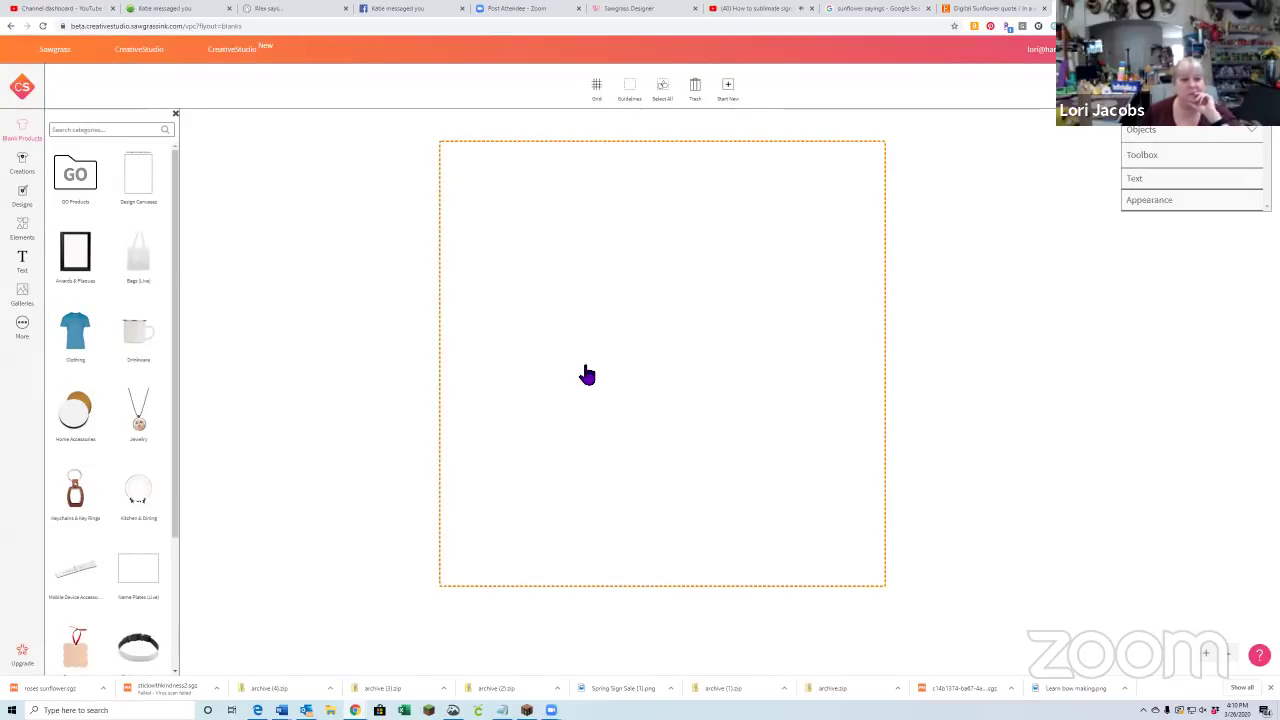
- Browse the Photo Panels category of blank products for a suitable panel size
scroll(157, 492, "down", 1)
scroll(157, 492, "down", 4)
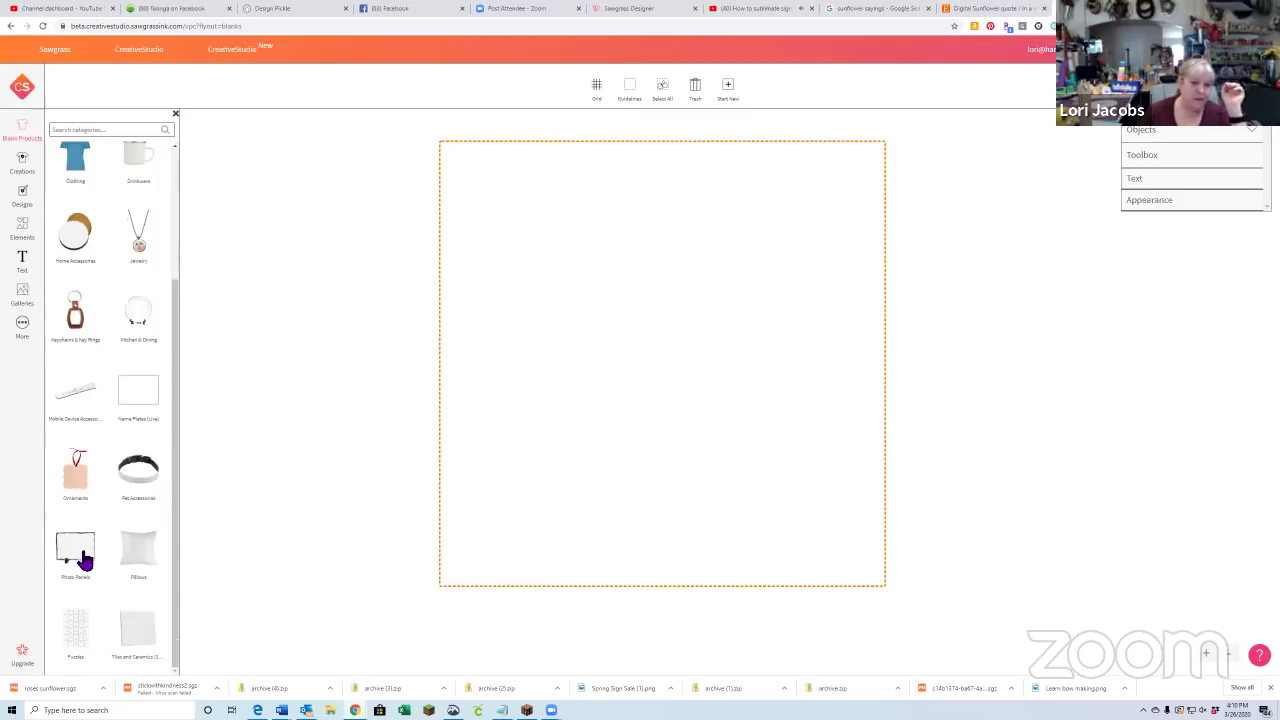
left_click(84, 557)
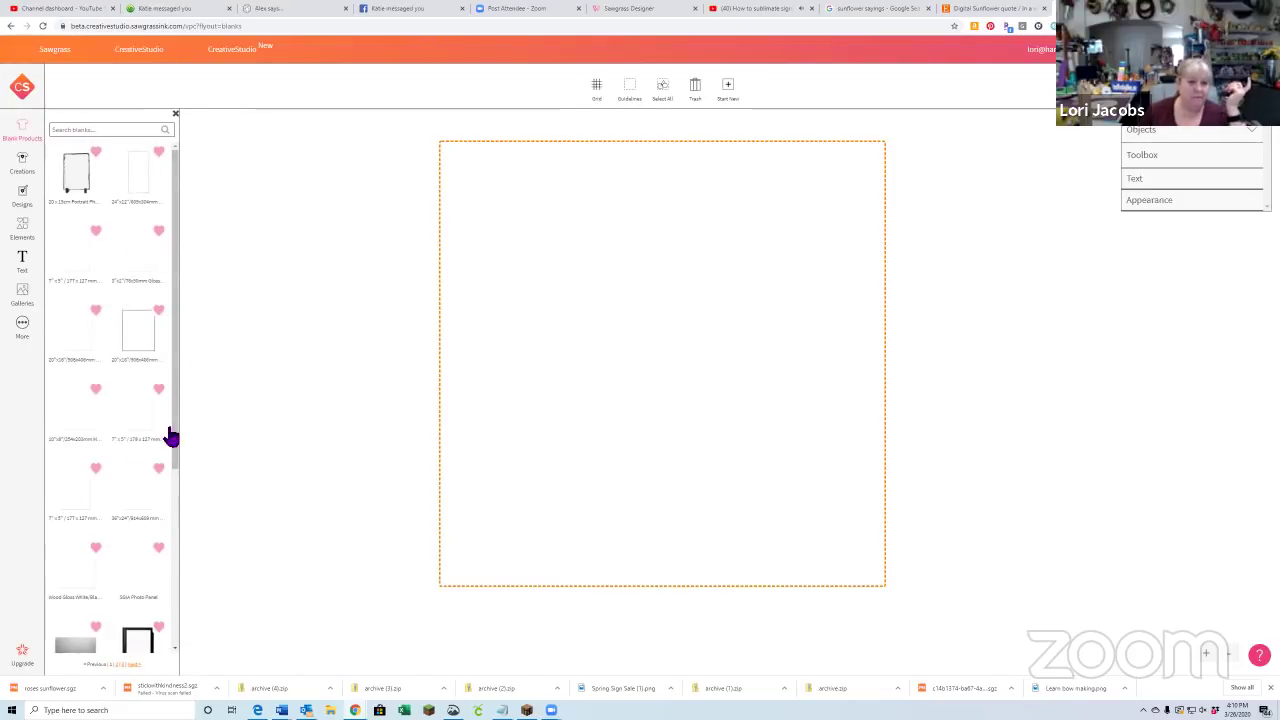
scroll(166, 483, "down", 3)
scroll(166, 483, "down", 2)
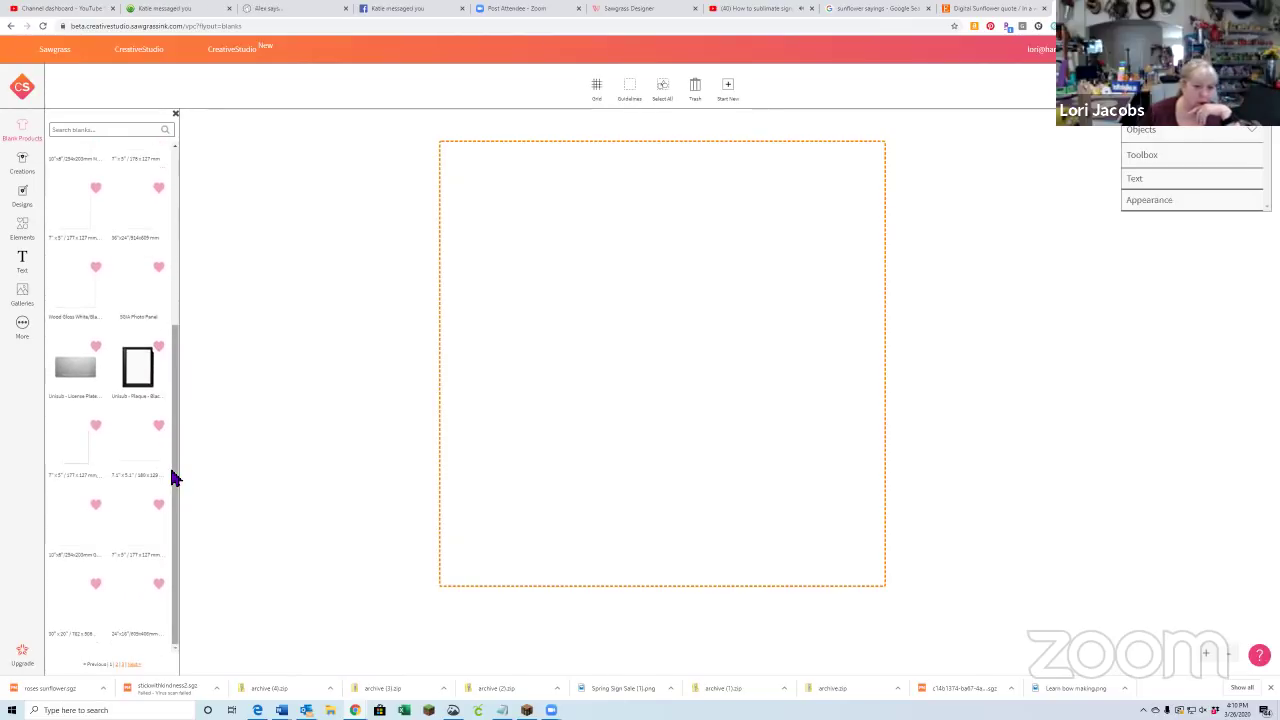
scroll(173, 478, "up", 1)
scroll(172, 478, "up", 5)
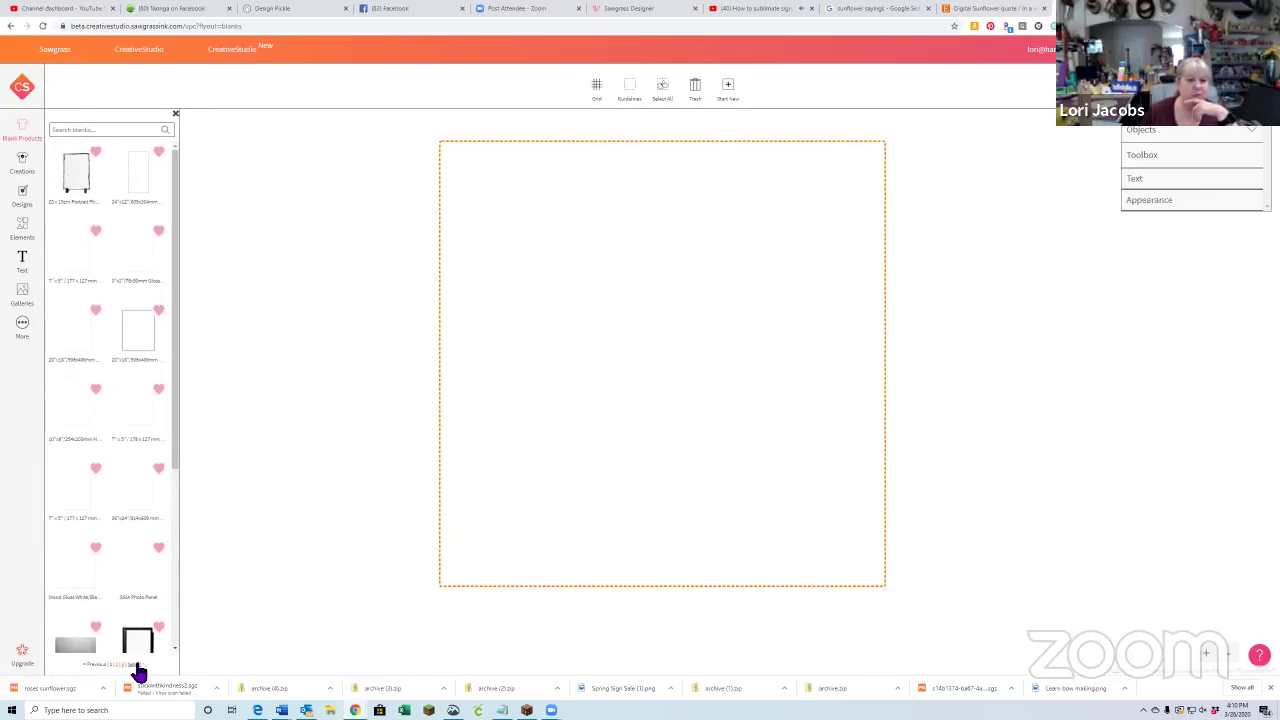
- Return to all blank product categories and search them for the 7 x 9 size
left_click(18, 133)
left_click(90, 131)
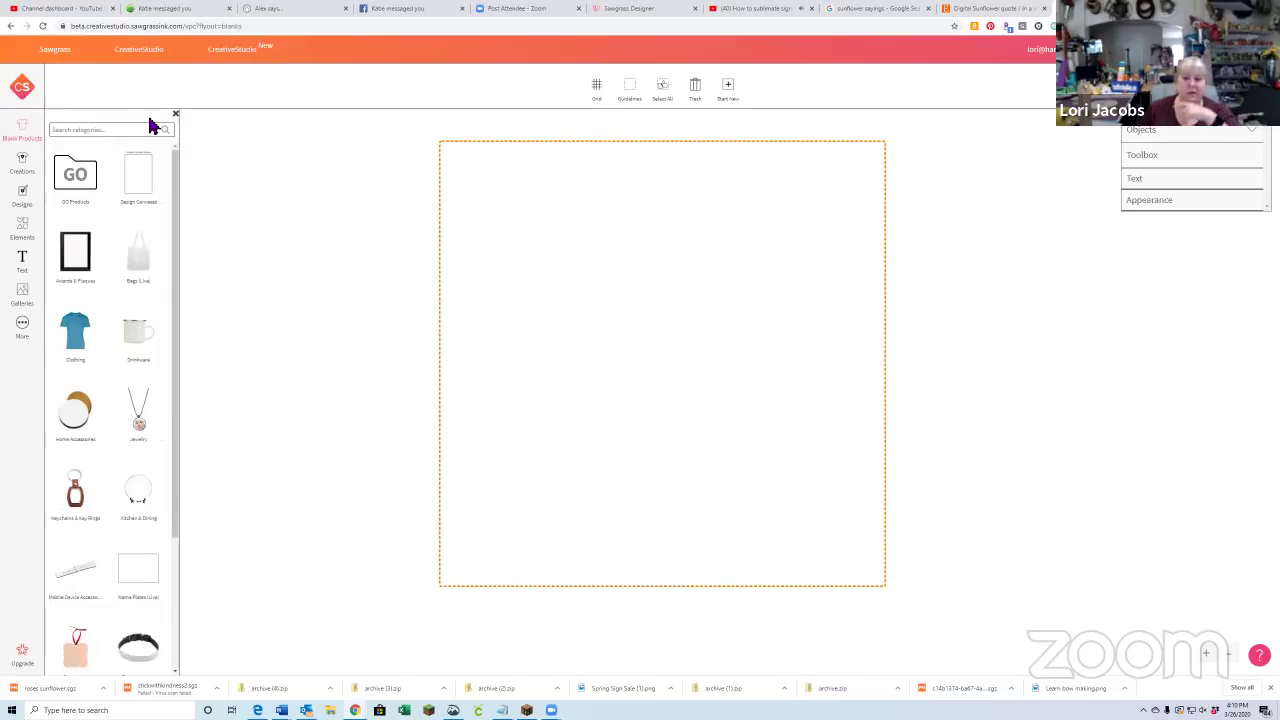
type("7x")
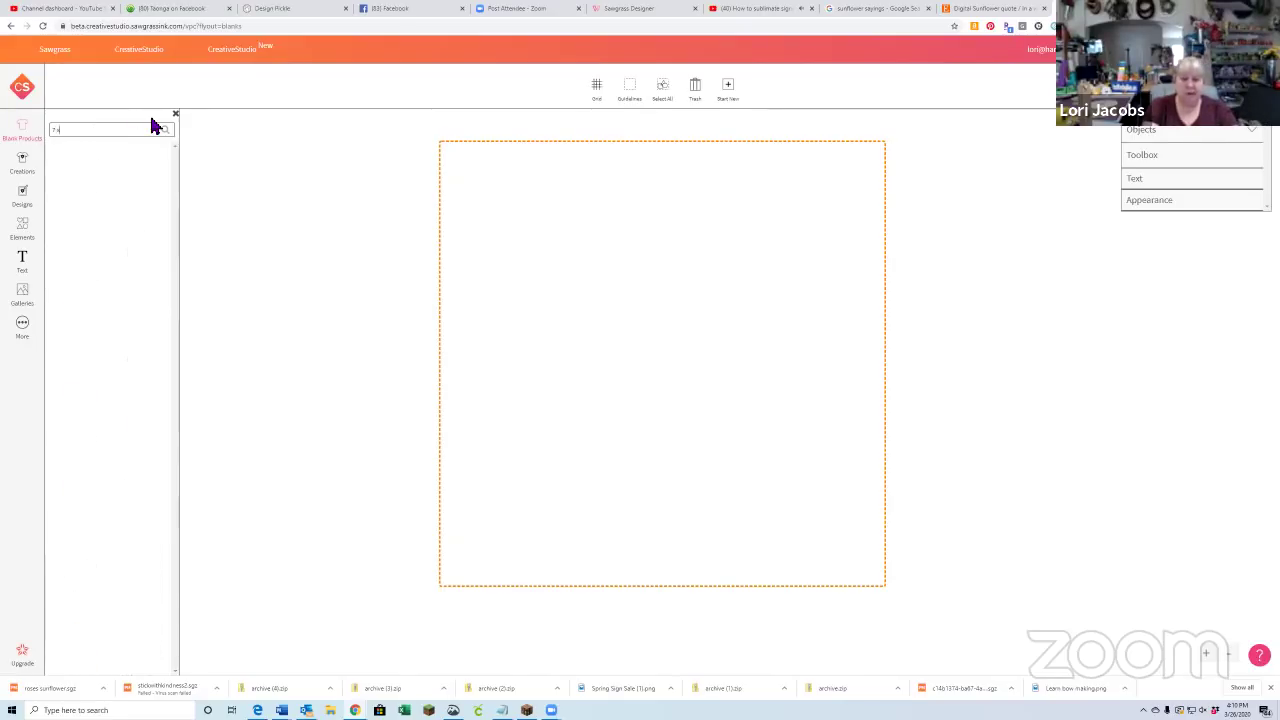
type("8")
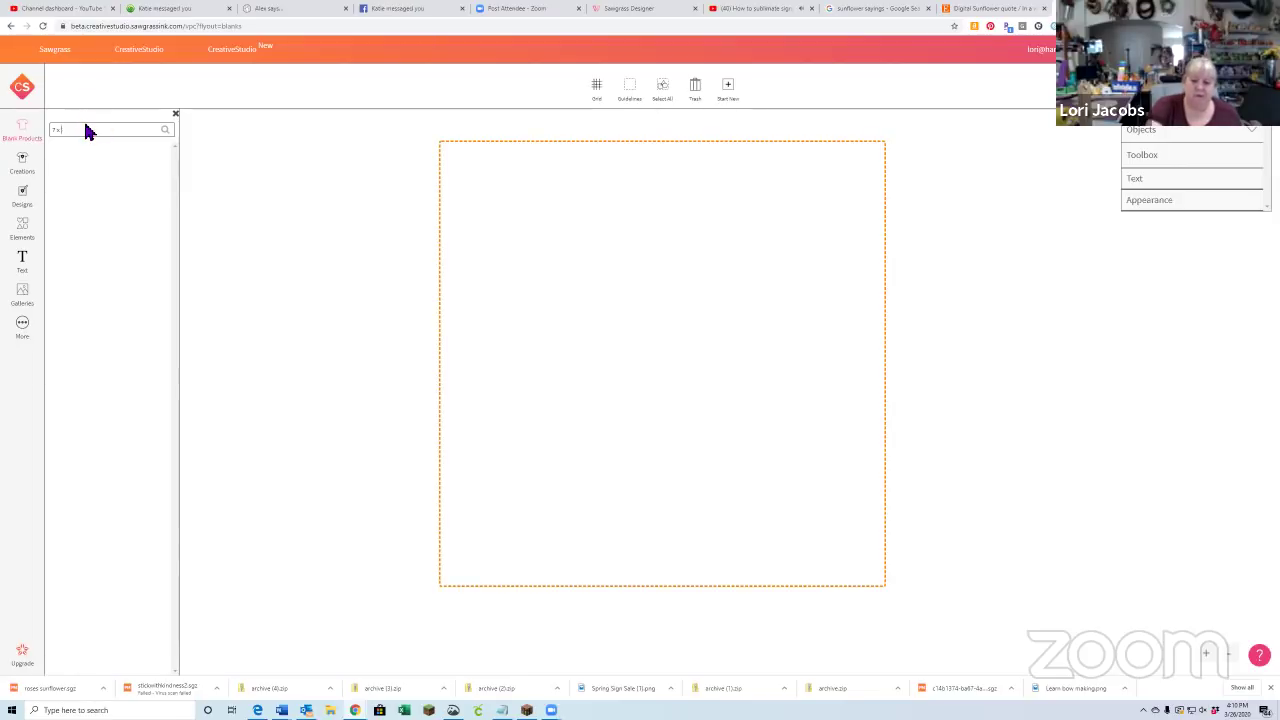
type("3")
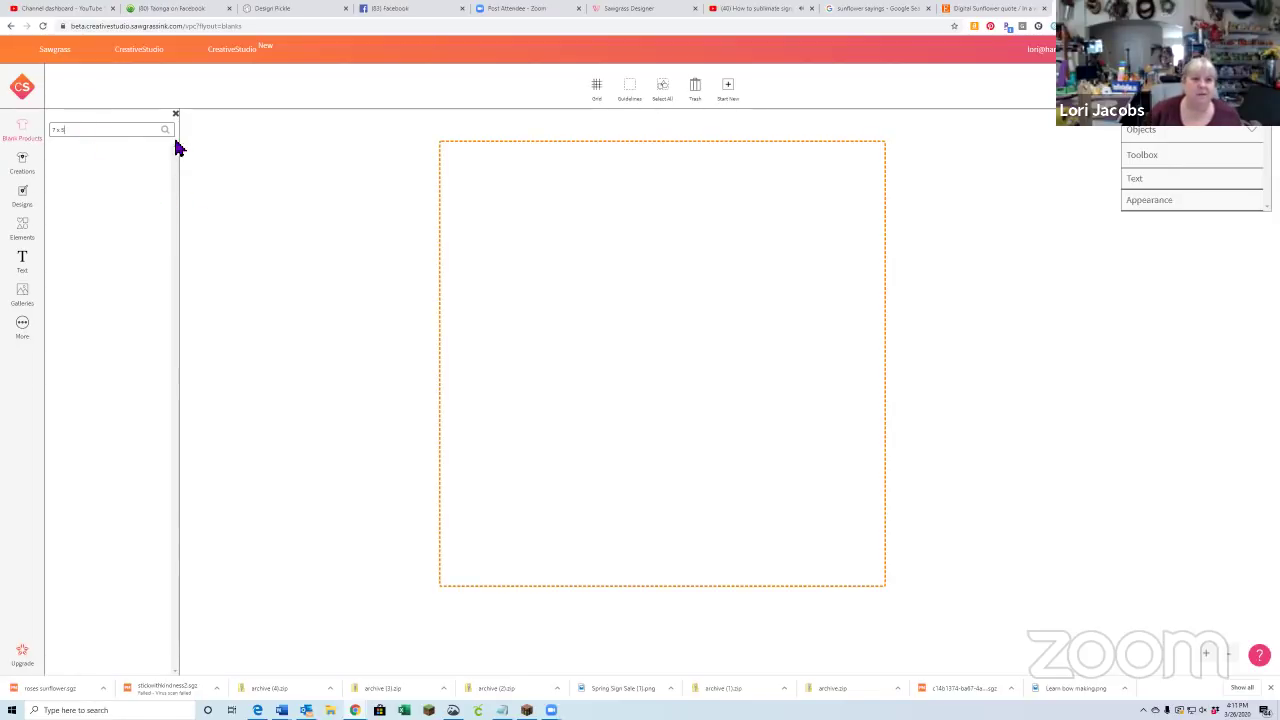
- Clear the blank products search and load the Letter 8.5x11 blank from the Design Canvases category
left_click(82, 133)
left_click(23, 125)
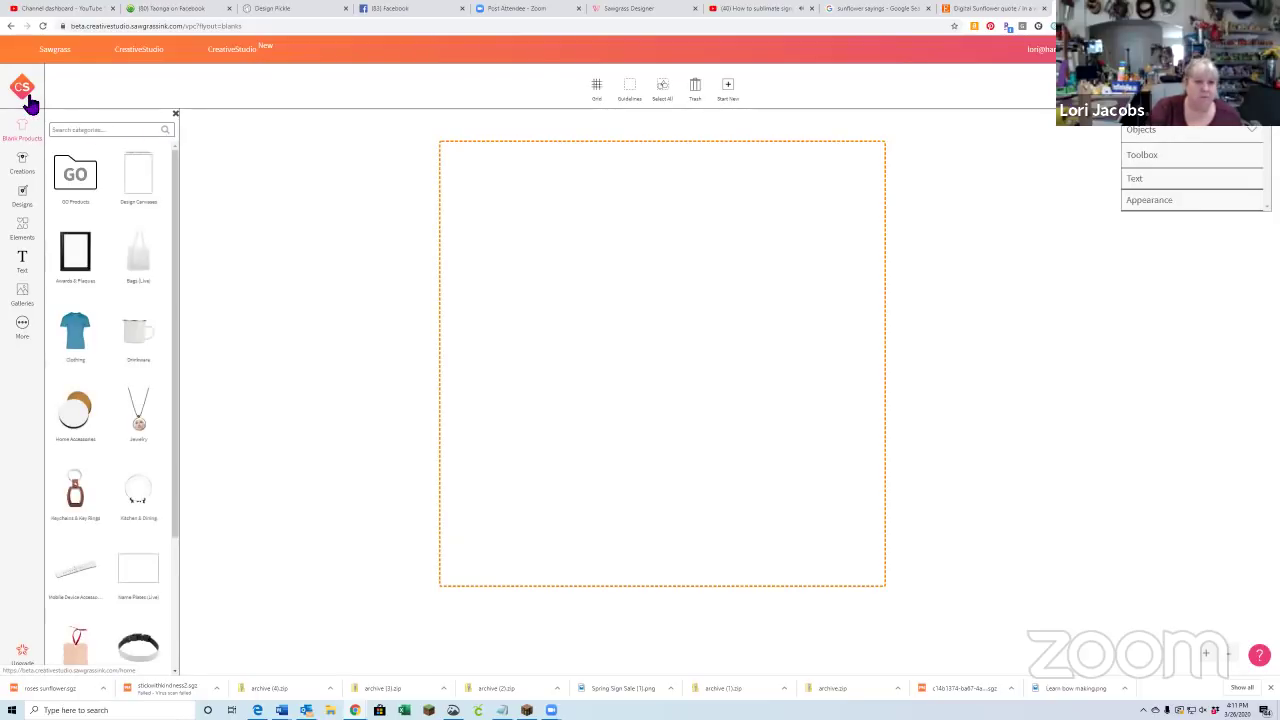
left_click(143, 188)
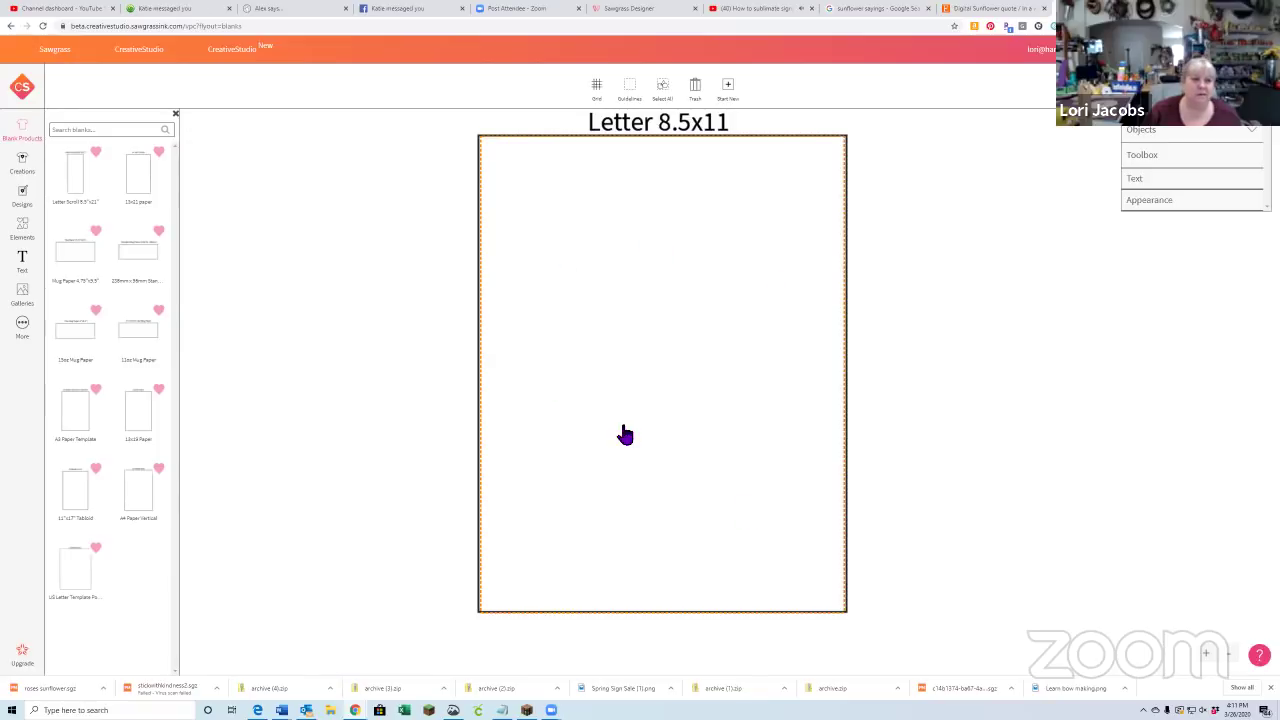
- Add the circle from the Shapes elements to the letter canvas, shrink it to about 187 mm and reposition it
left_click(22, 325)
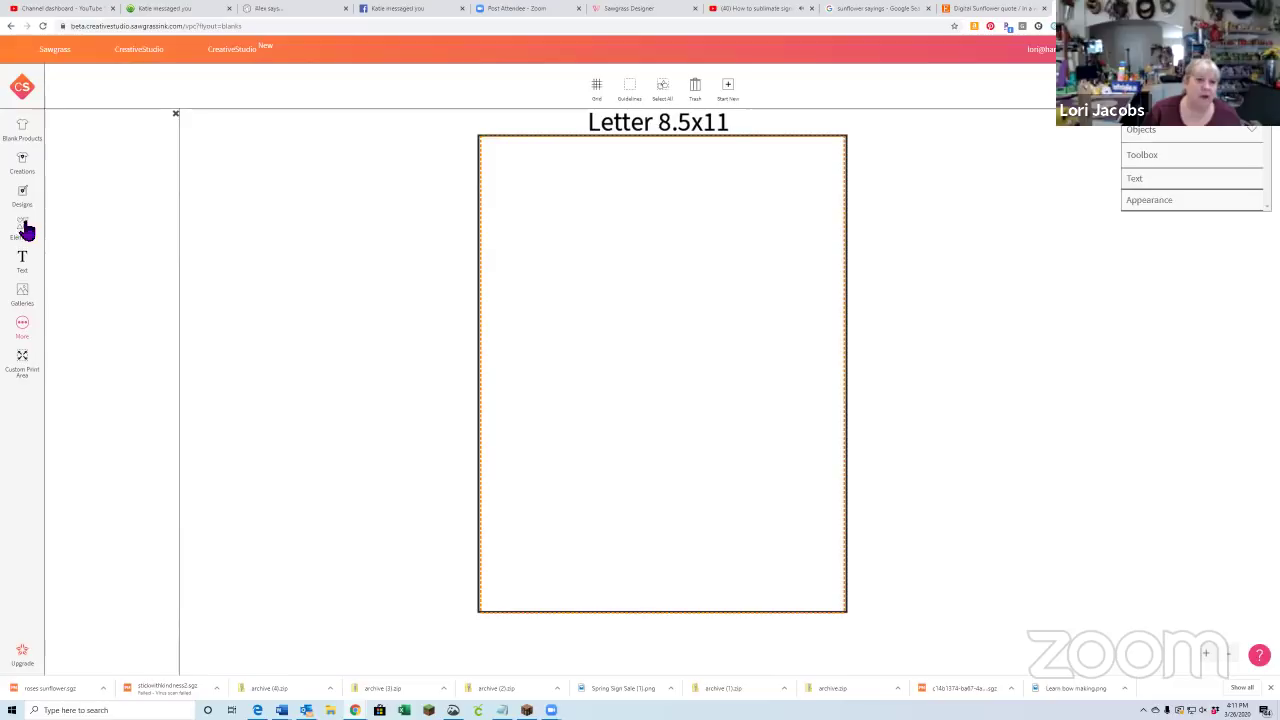
left_click(26, 240)
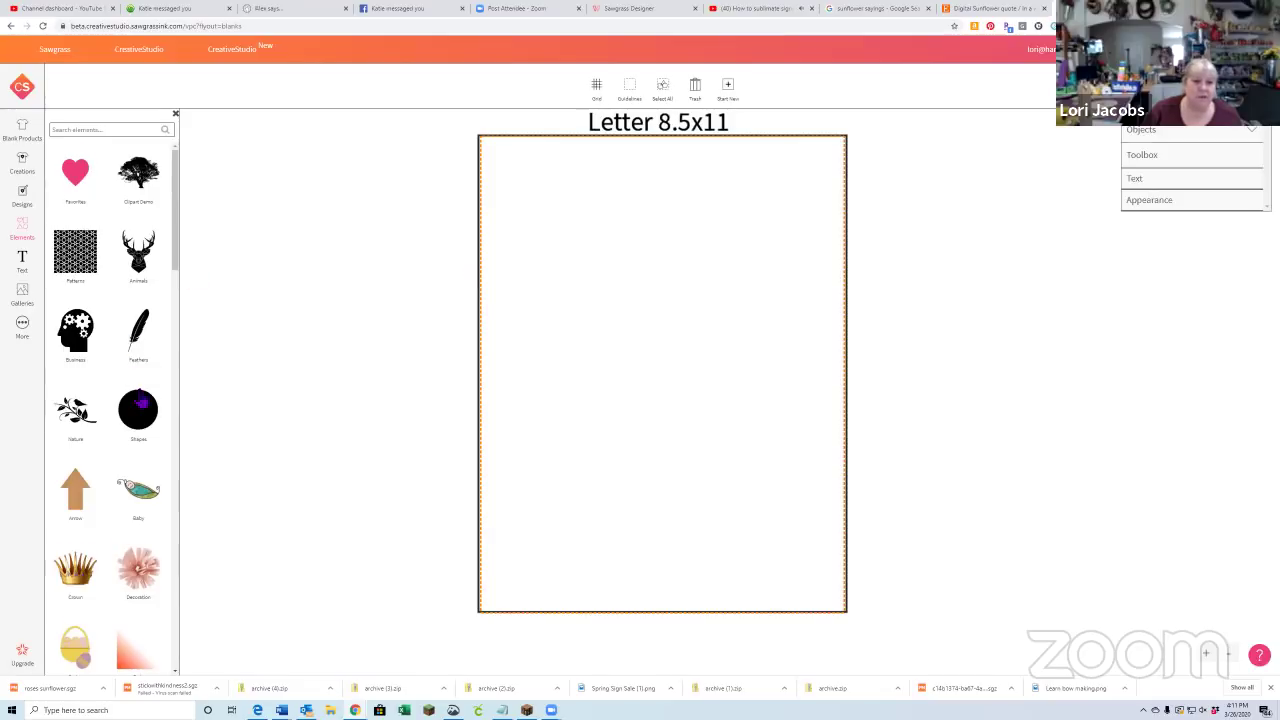
scroll(139, 340, "down", 1)
left_click(139, 345)
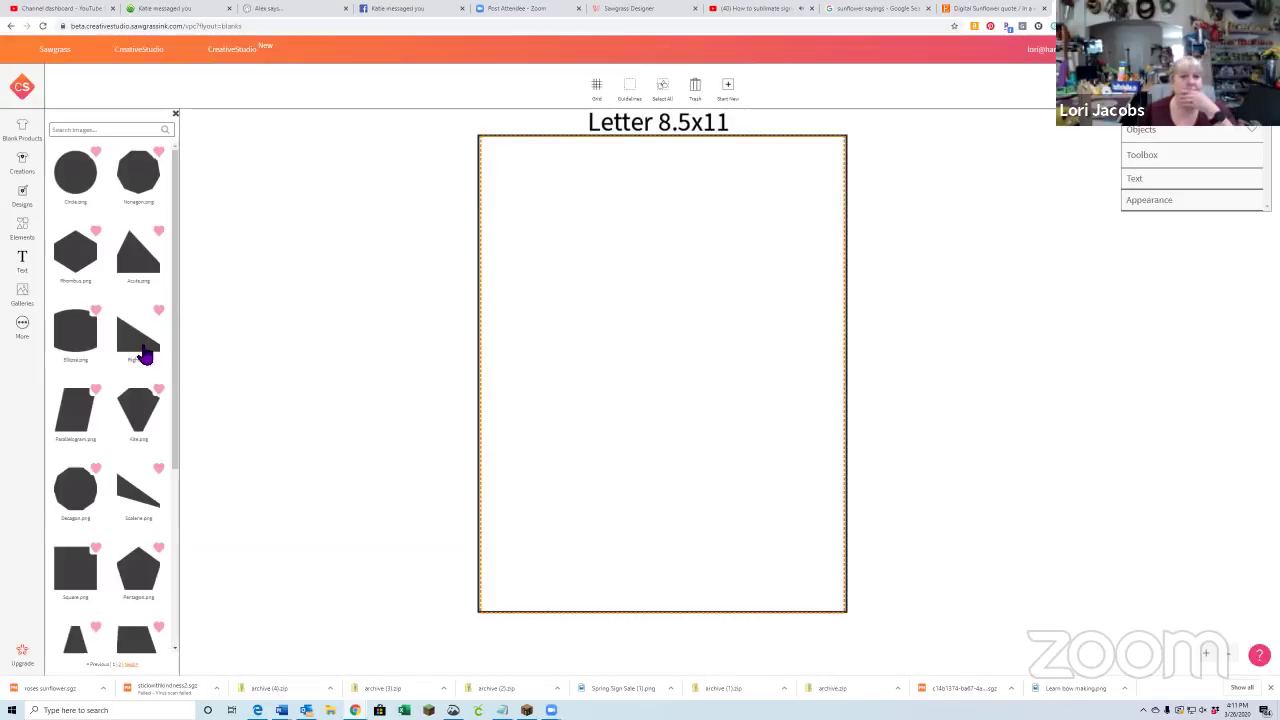
left_click(75, 185)
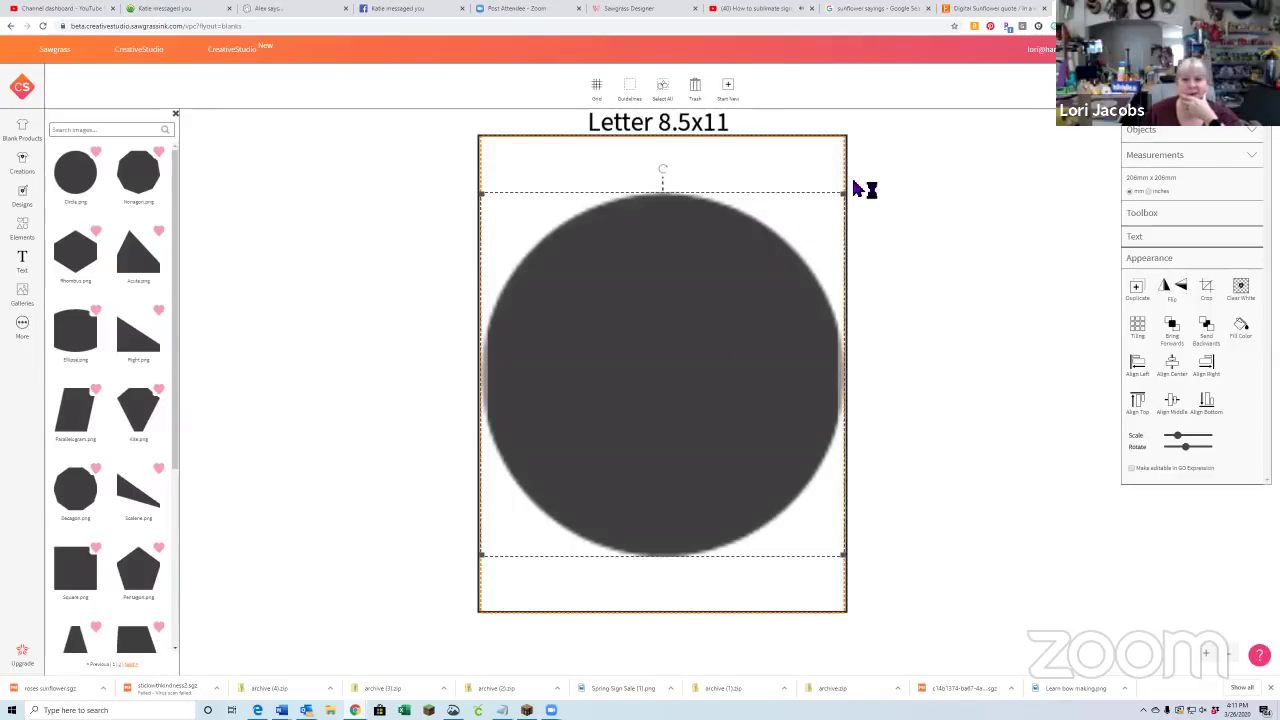
left_click_drag(845, 207, 810, 238)
left_click_drag(751, 311, 746, 304)
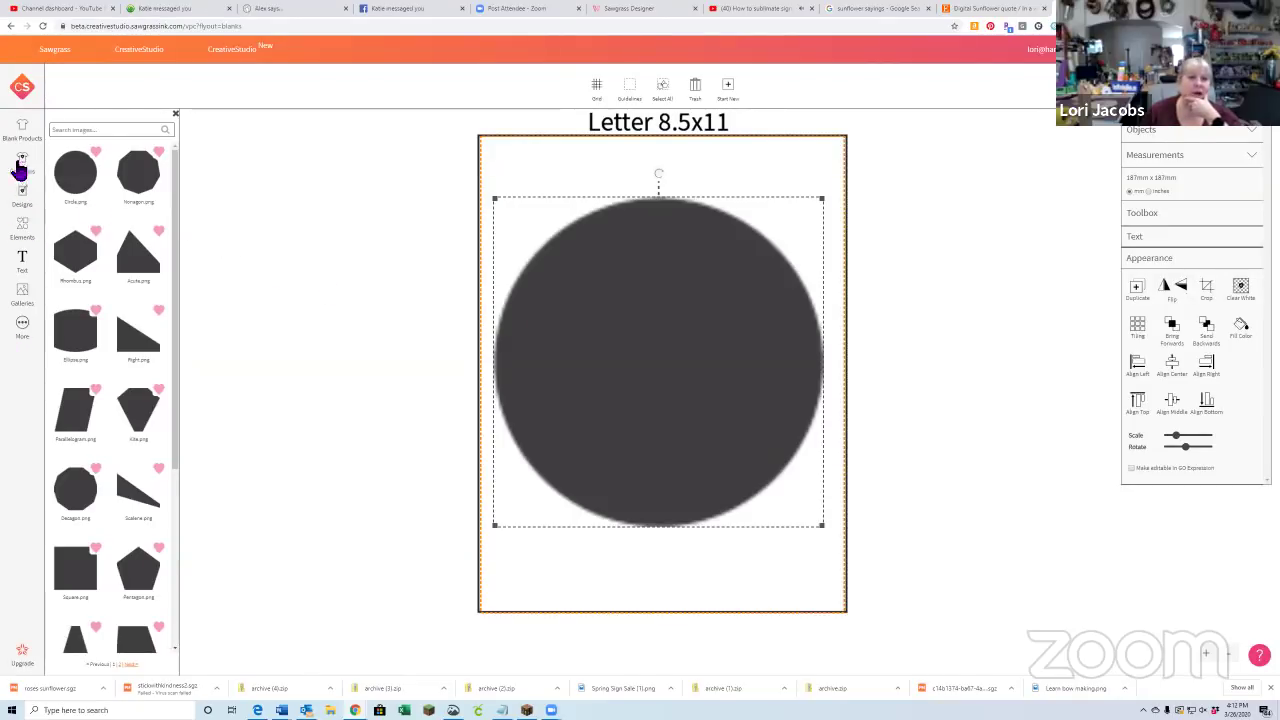
- Create a custom print area 9 in wide and 7 in high, and delete the circle from it
left_click(27, 331)
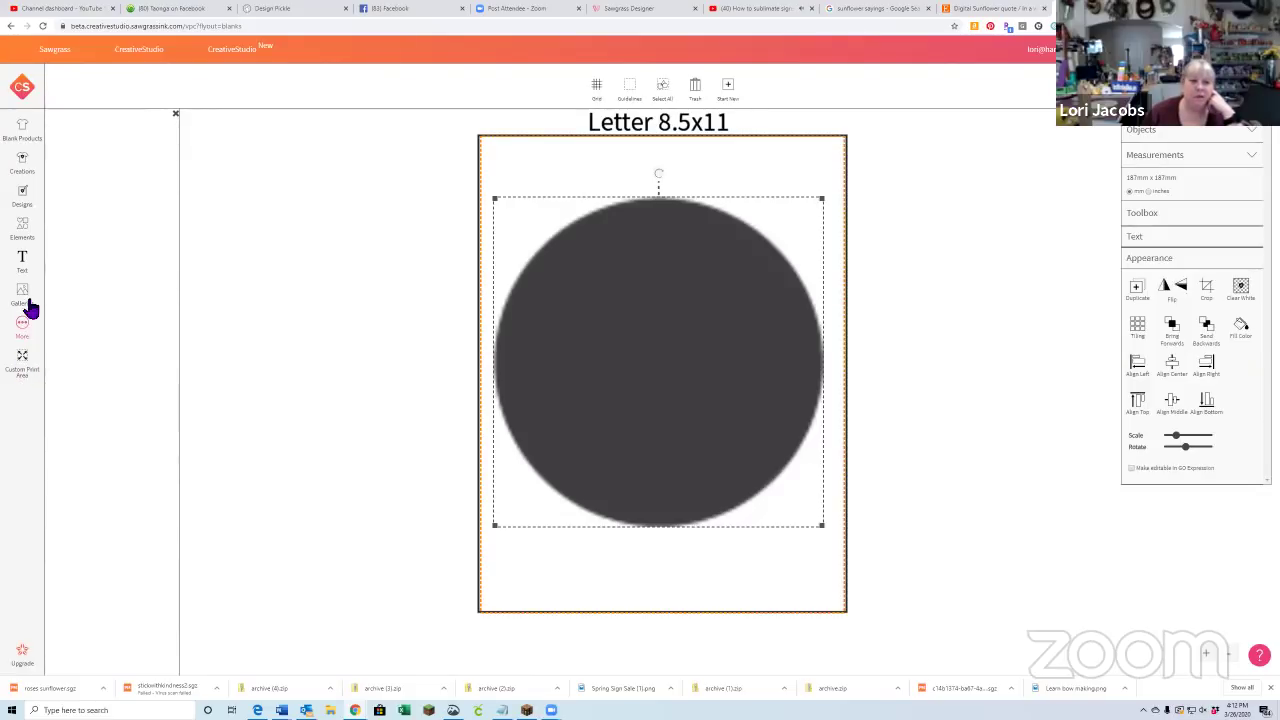
left_click(21, 364)
double_click(100, 182)
left_click(122, 123)
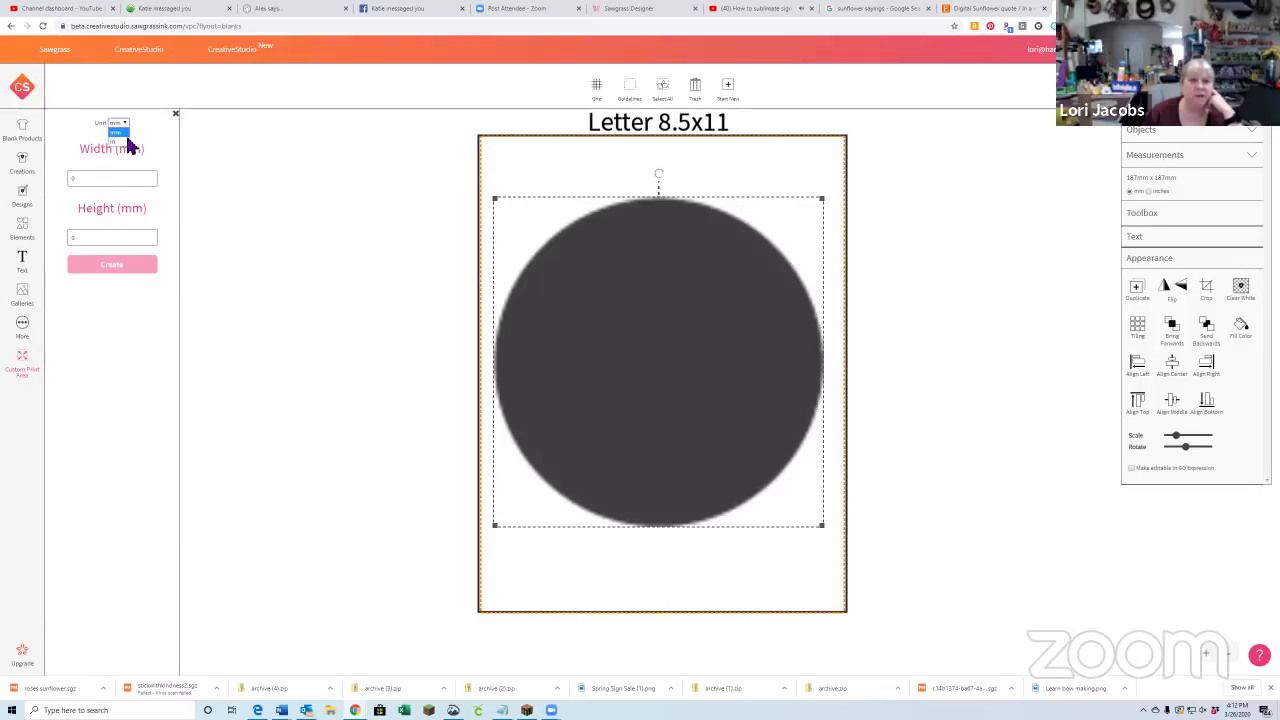
left_click(118, 141)
left_click(80, 182)
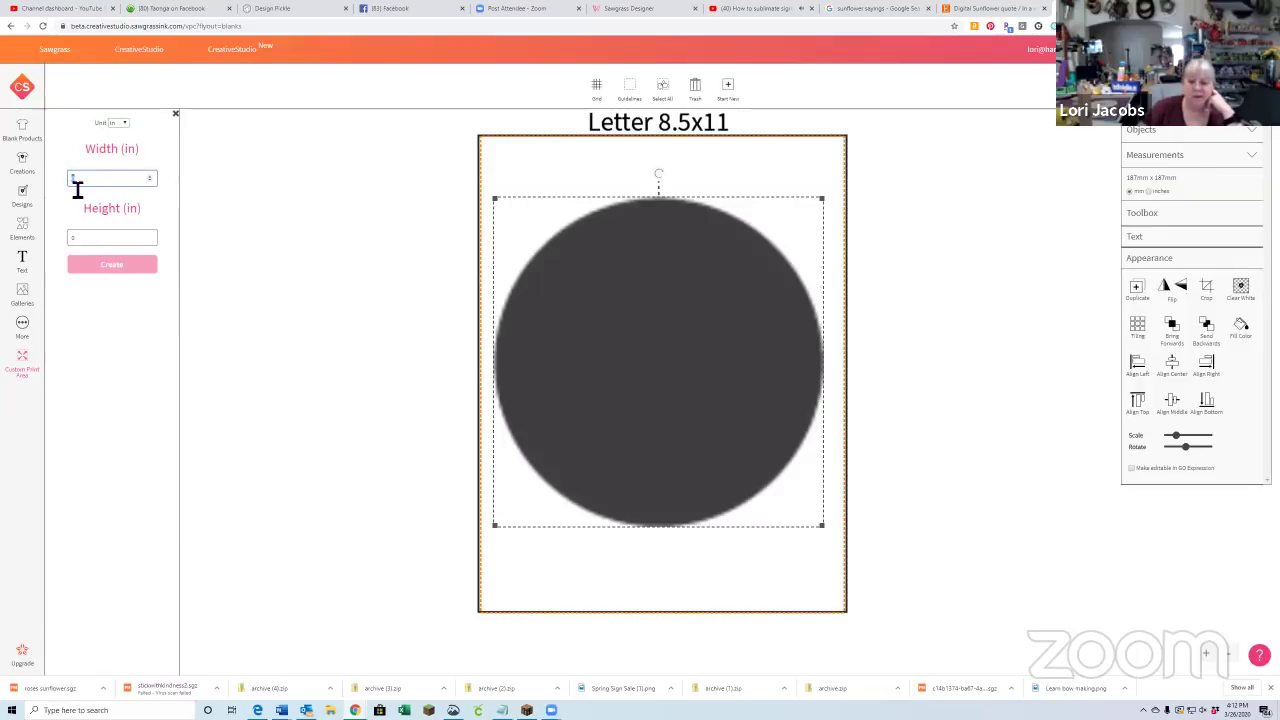
key("Tab")
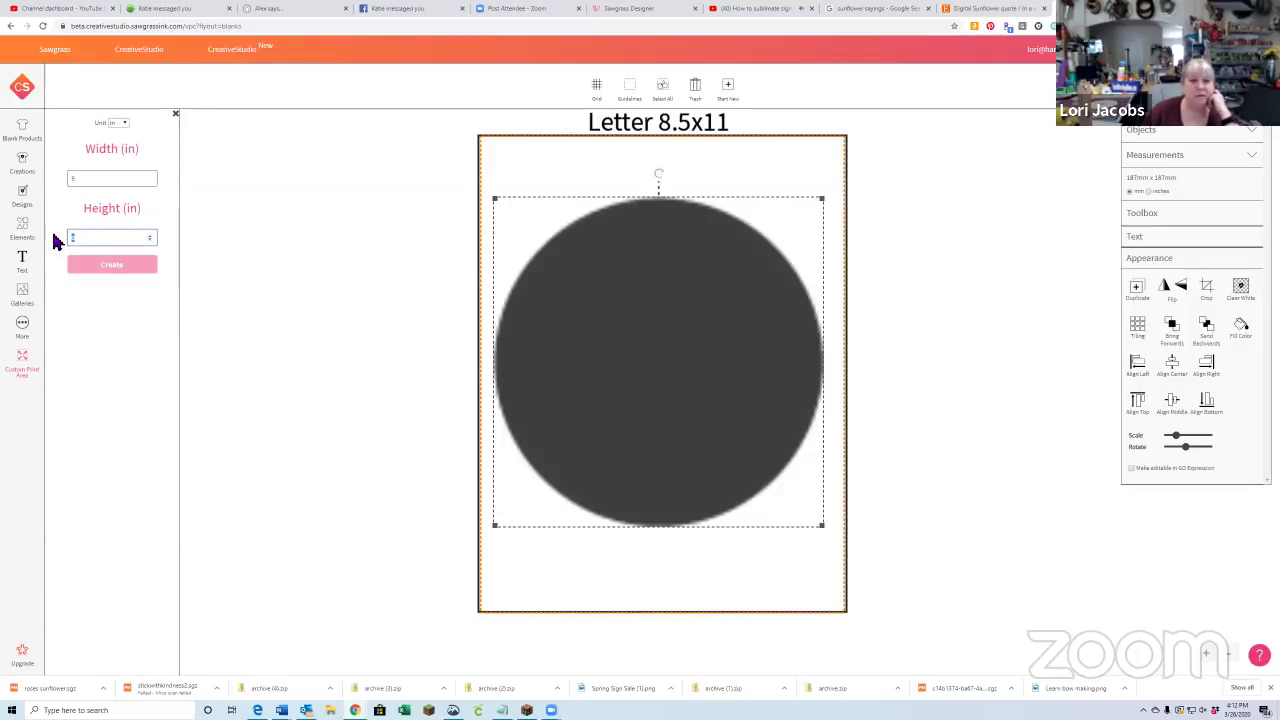
type("7")
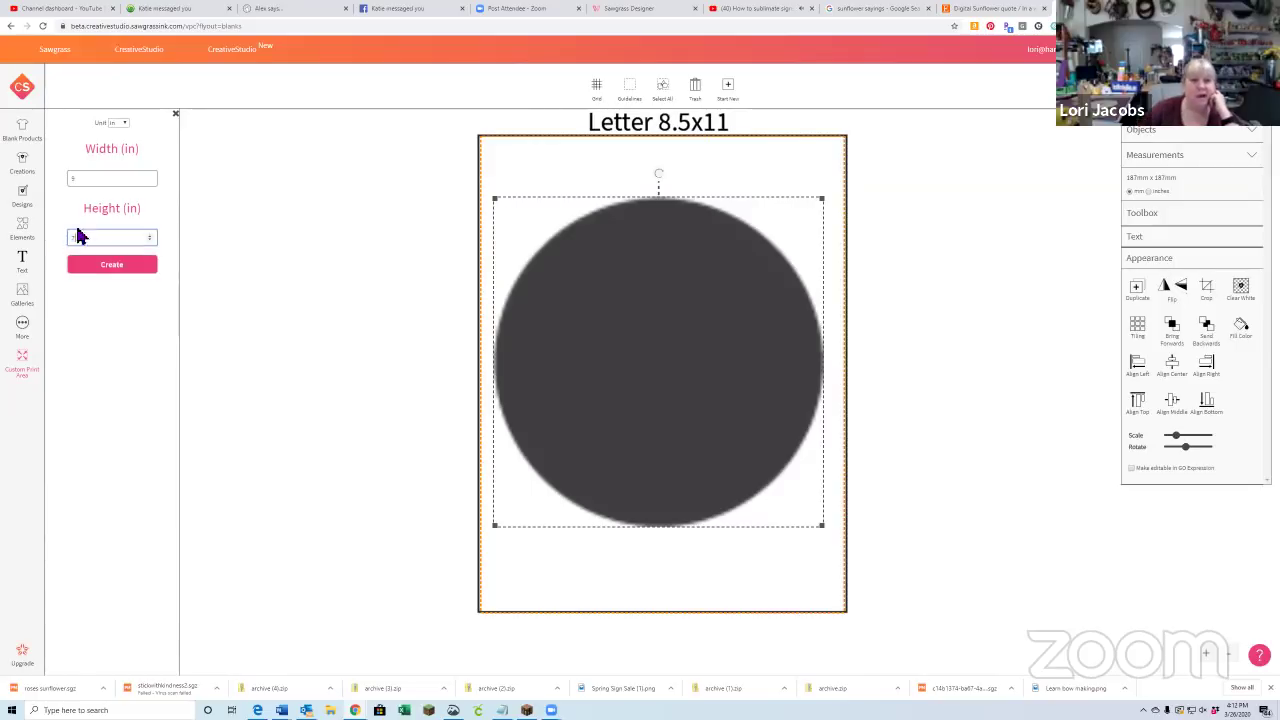
left_click(112, 267)
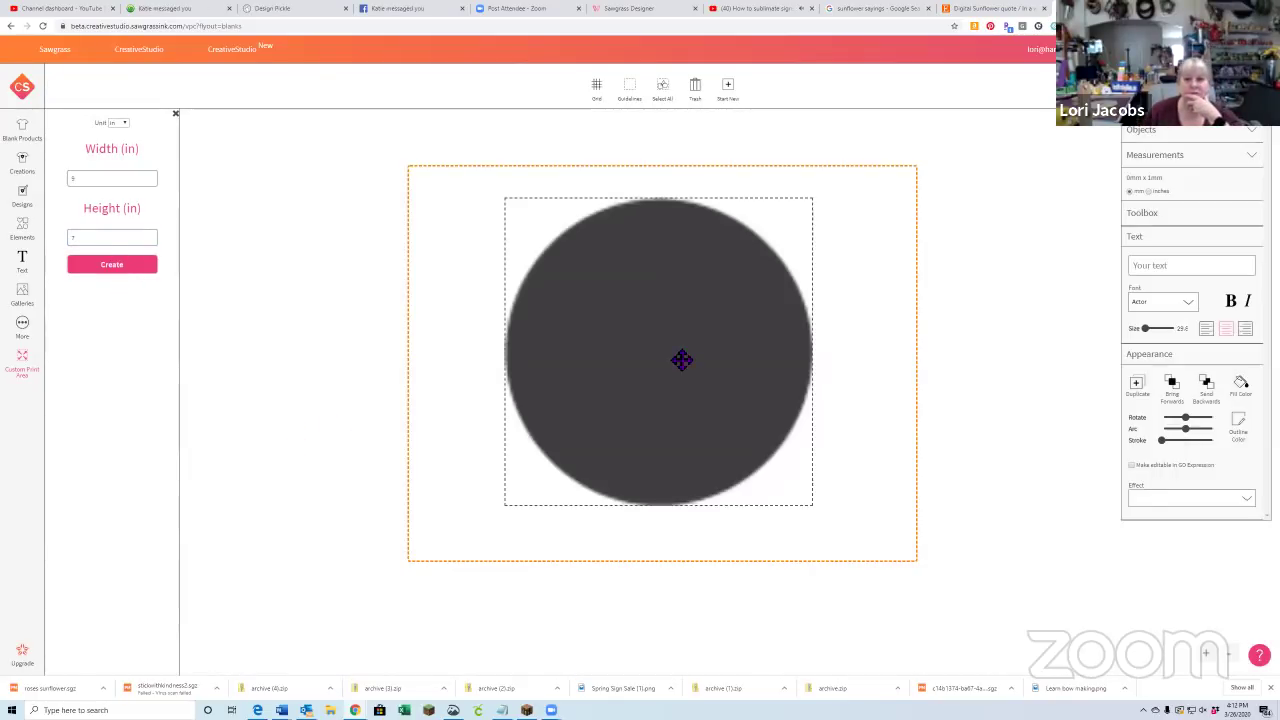
left_click(681, 360)
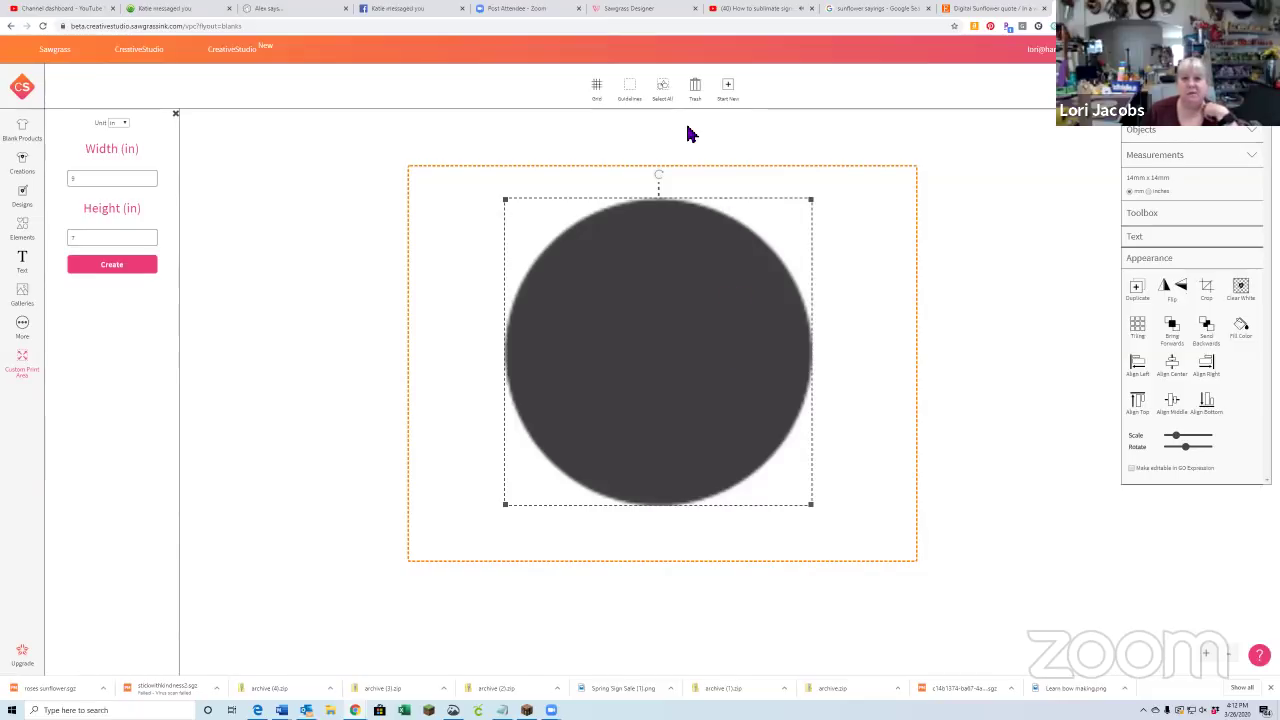
left_click(683, 88)
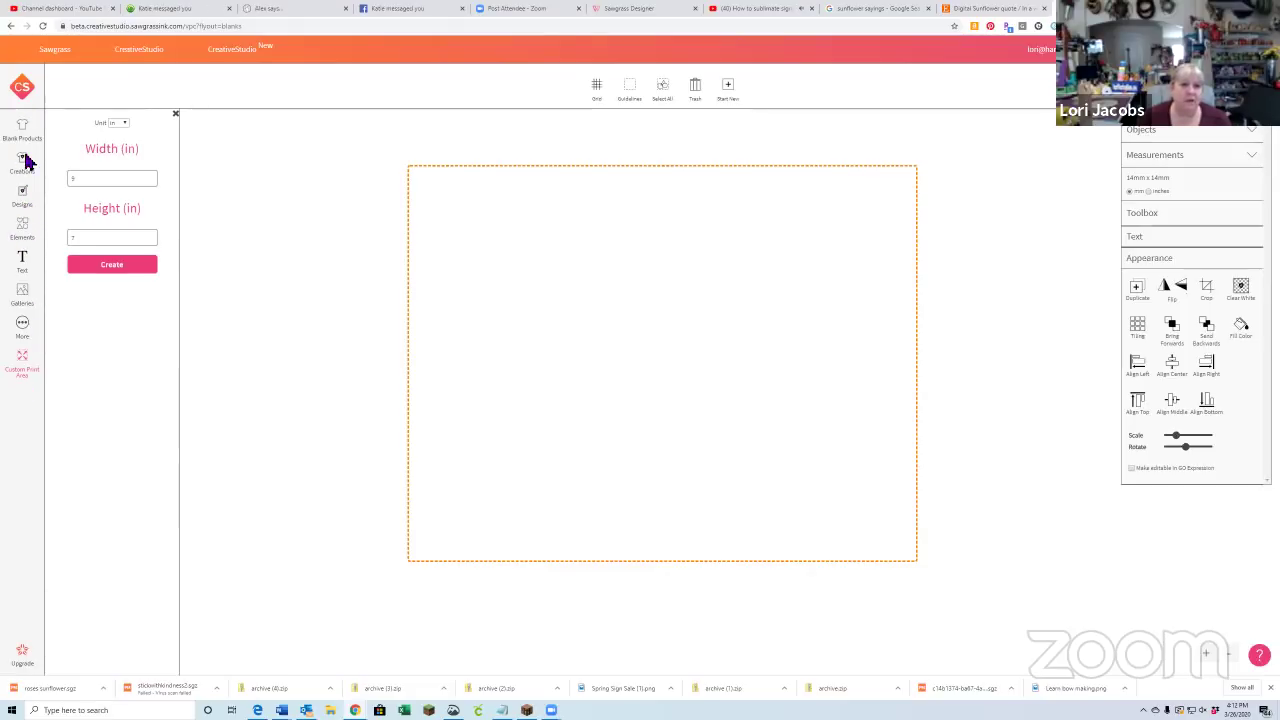
- Add the "Oh Fish!" image from the galleries and align it to the left edge of the print area
left_click(27, 300)
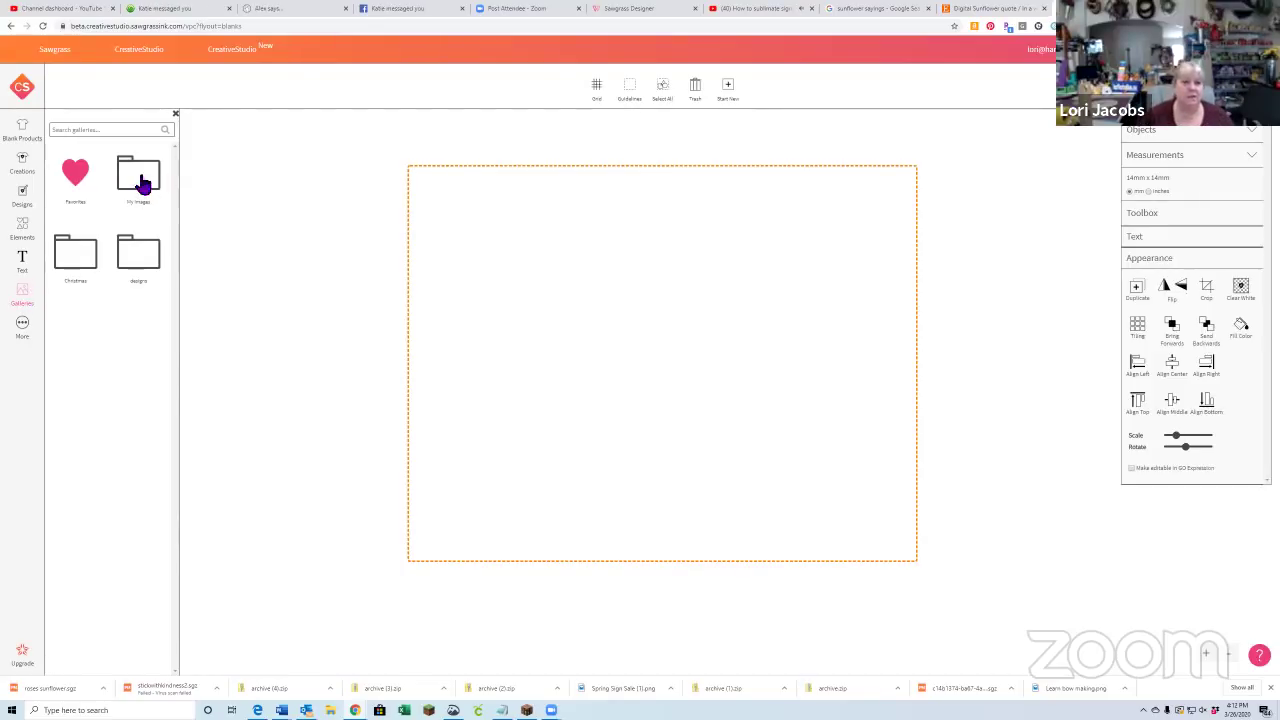
left_click(147, 264)
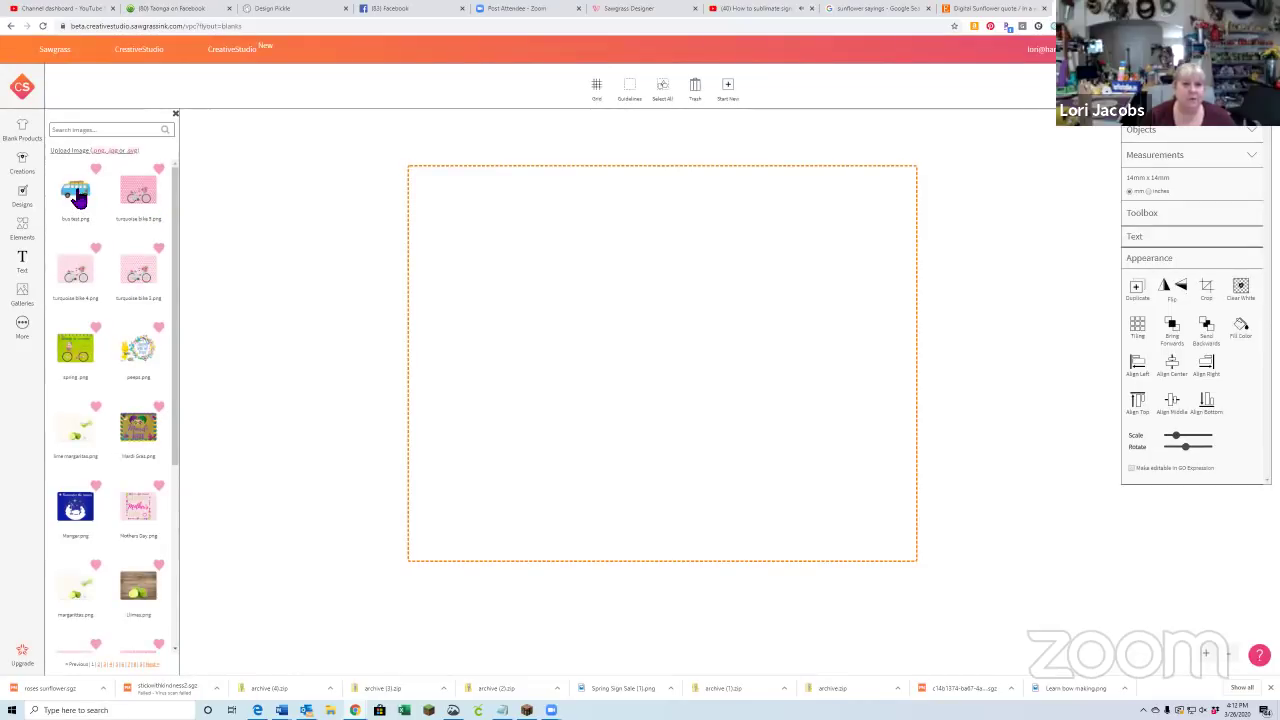
scroll(100, 397, "down", 2)
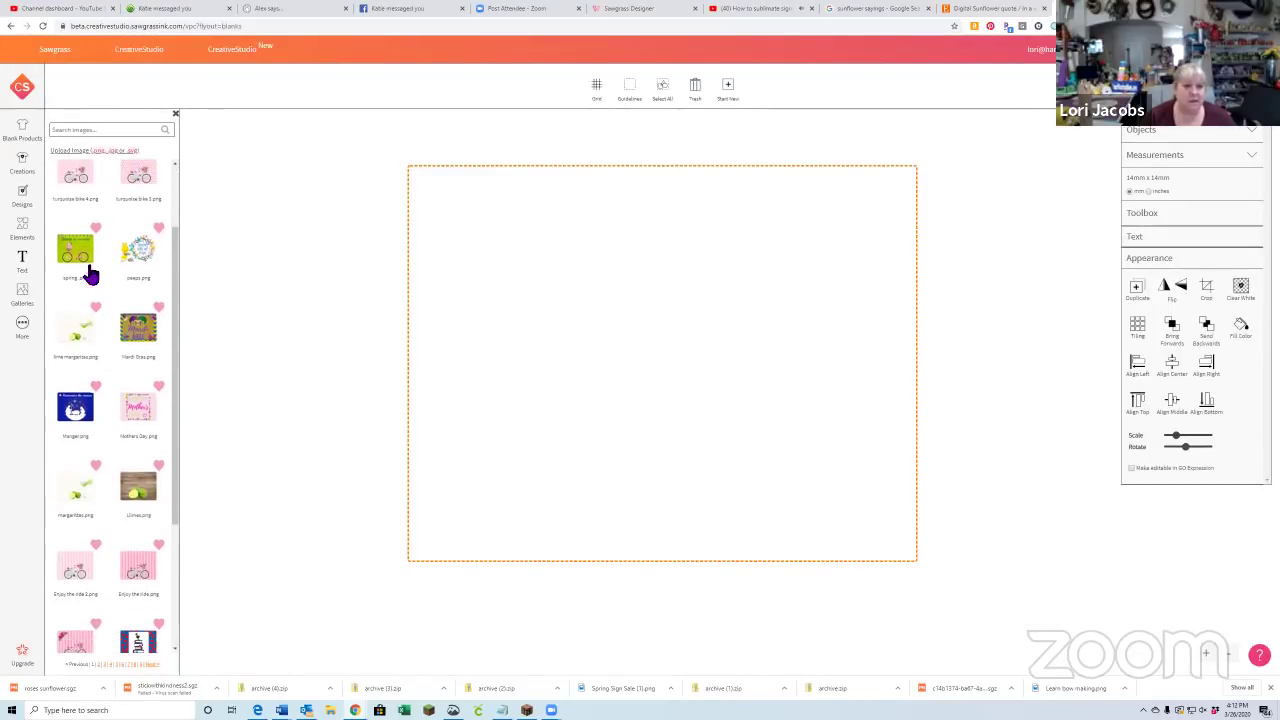
scroll(77, 363, "down", 3)
scroll(77, 366, "down", 1)
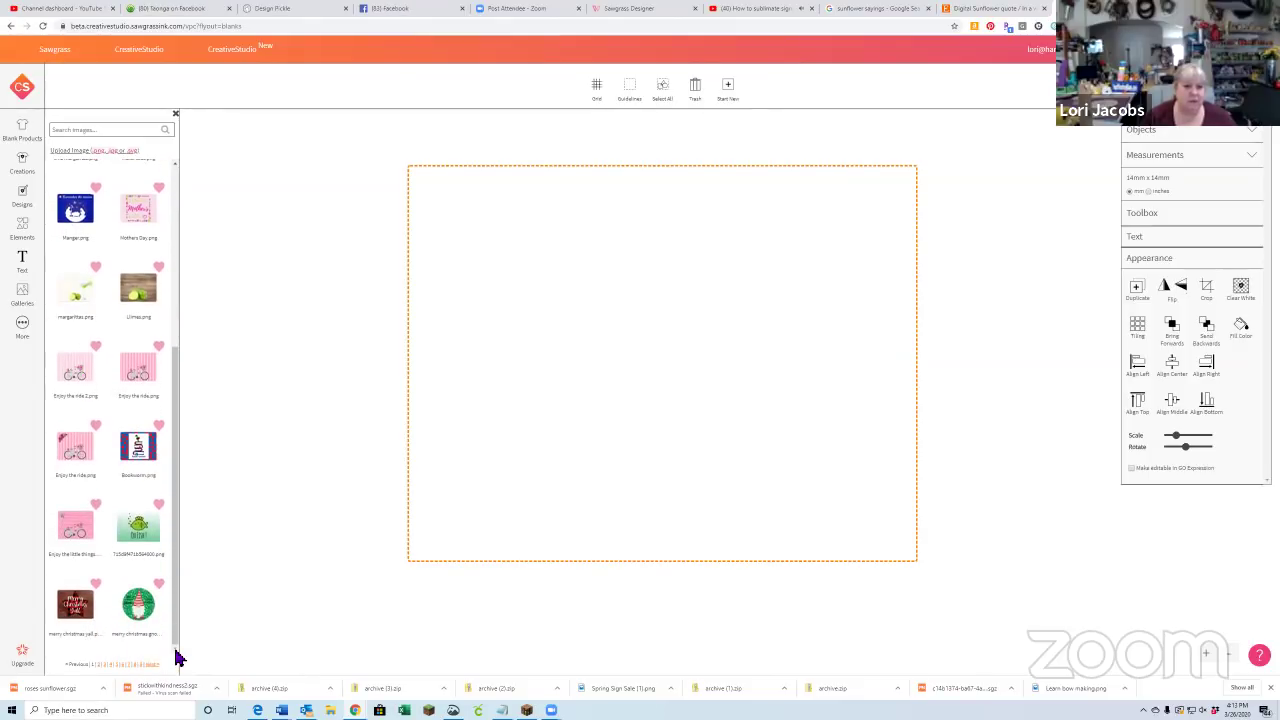
left_click(140, 540)
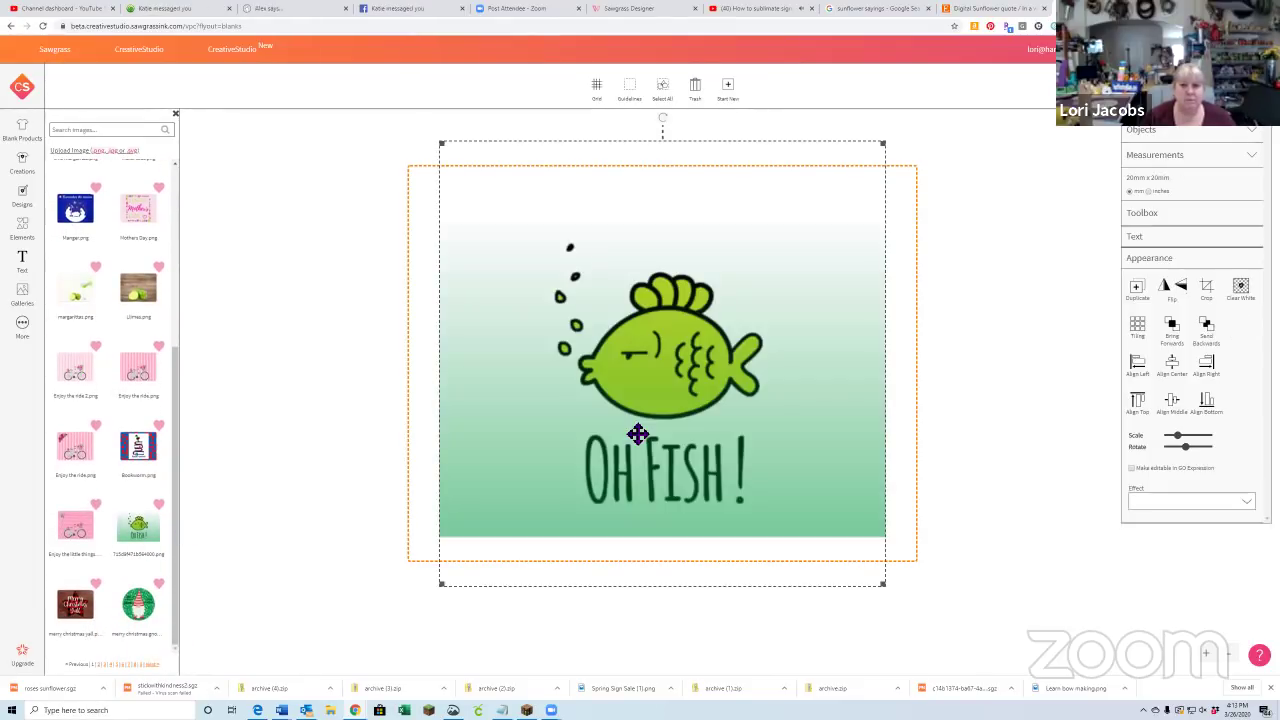
mouse_move(791, 469)
left_mouse_down()
mouse_move(776, 458)
mouse_move(774, 484)
left_mouse_up()
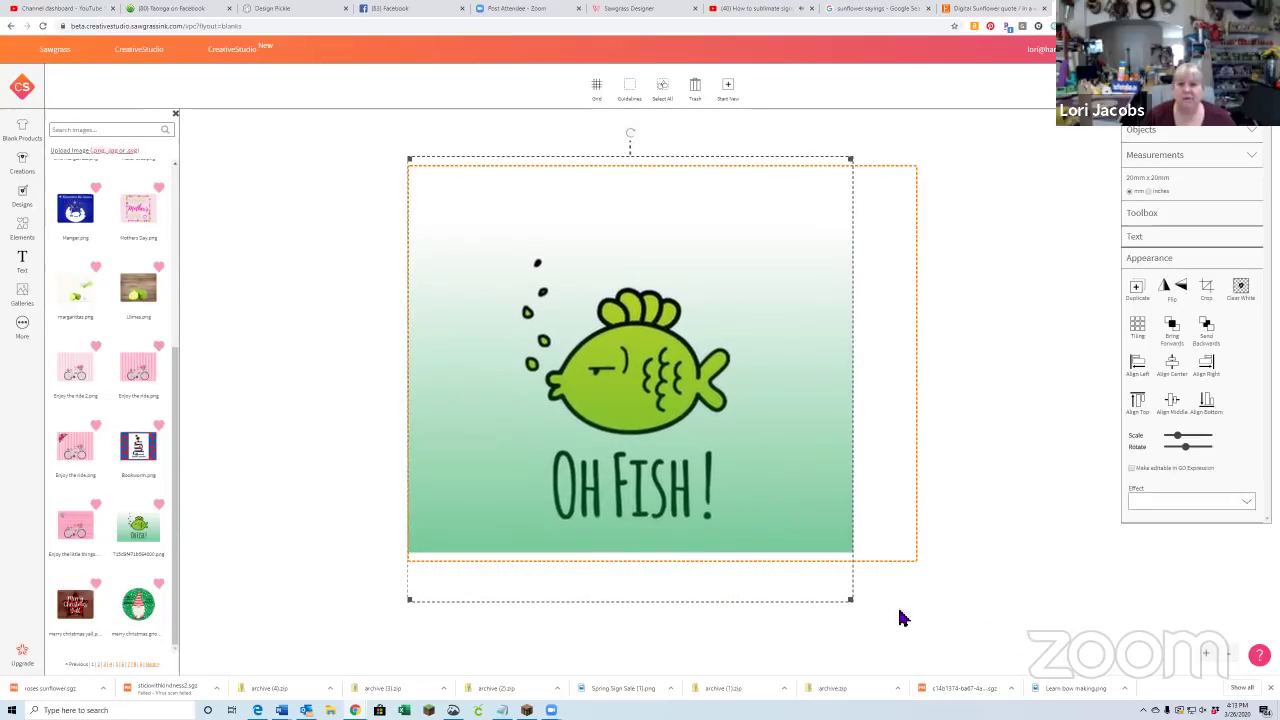
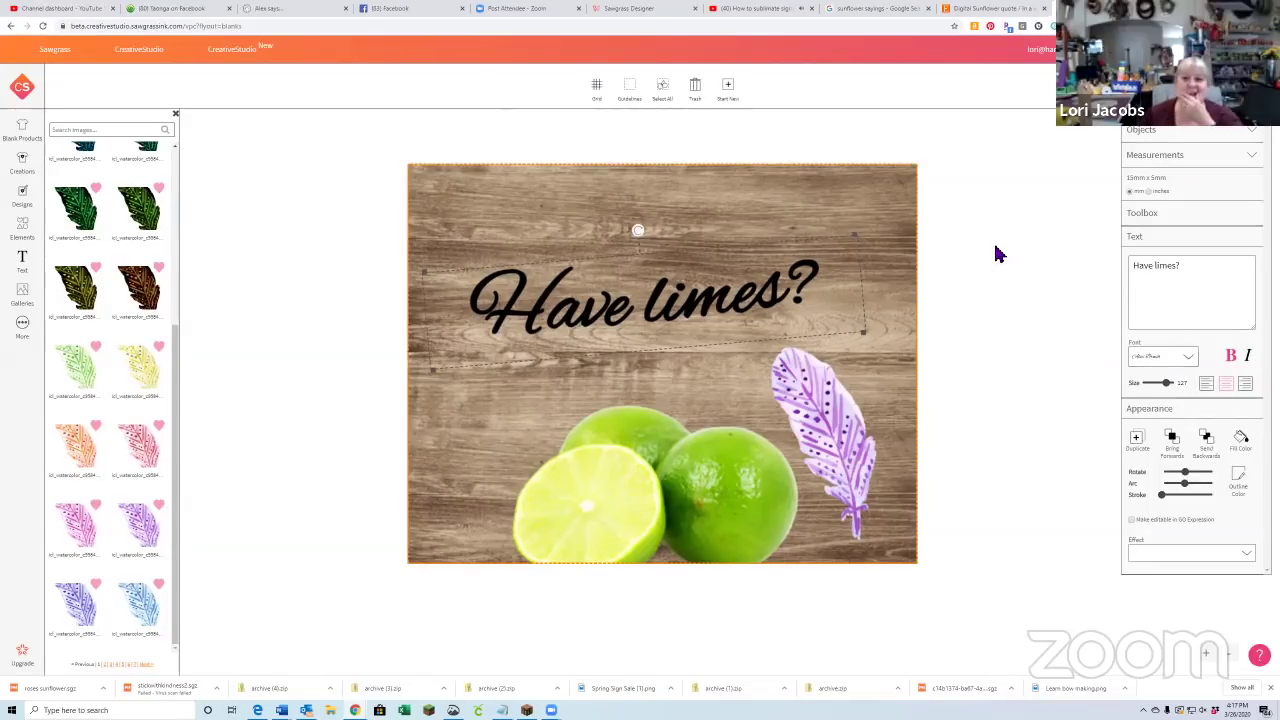
- Move the limes image slightly up on the wood background and try to save the creation in the Blanks category
left_click_drag(626, 491, 623, 469)
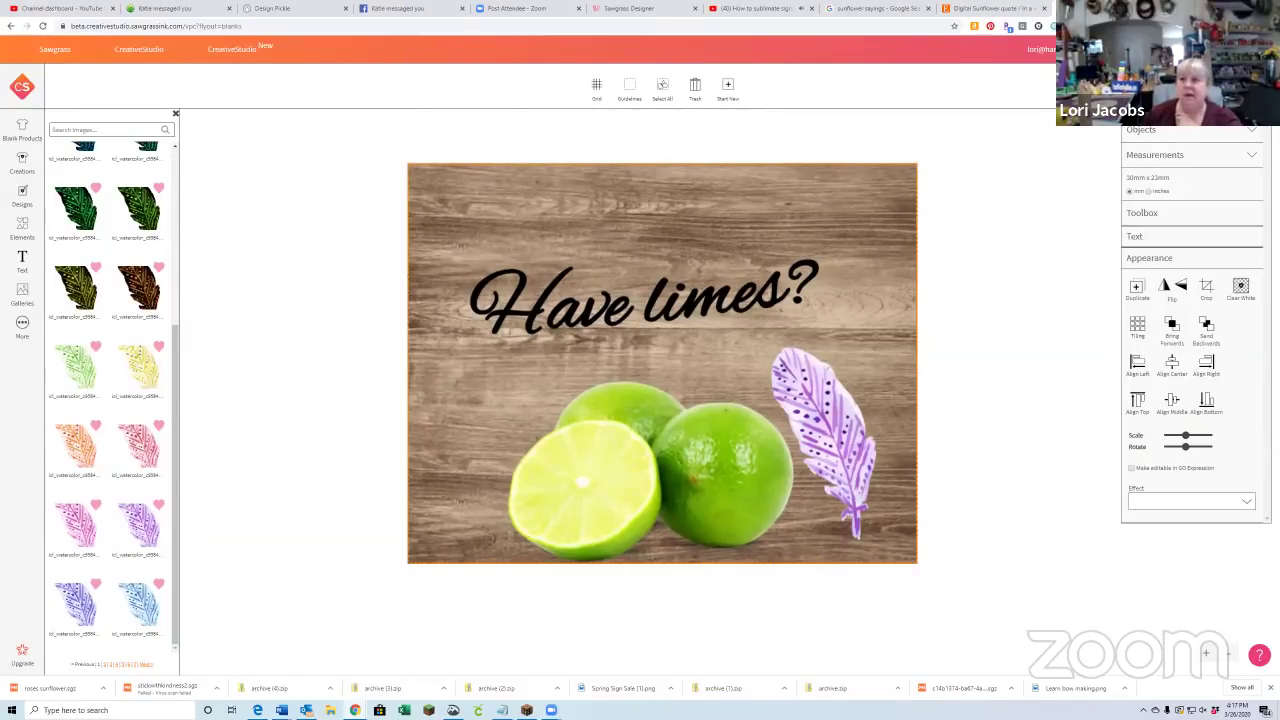
key("ctrl+s")
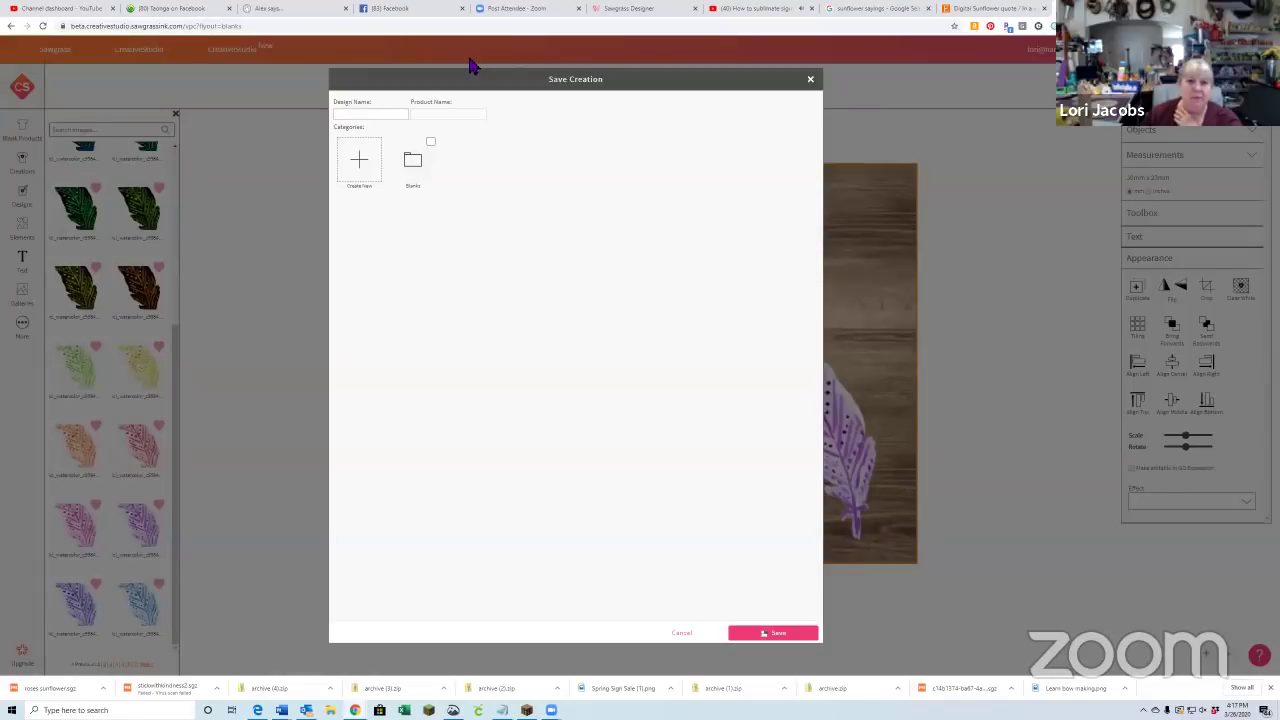
left_click(430, 141)
left_click(785, 636)
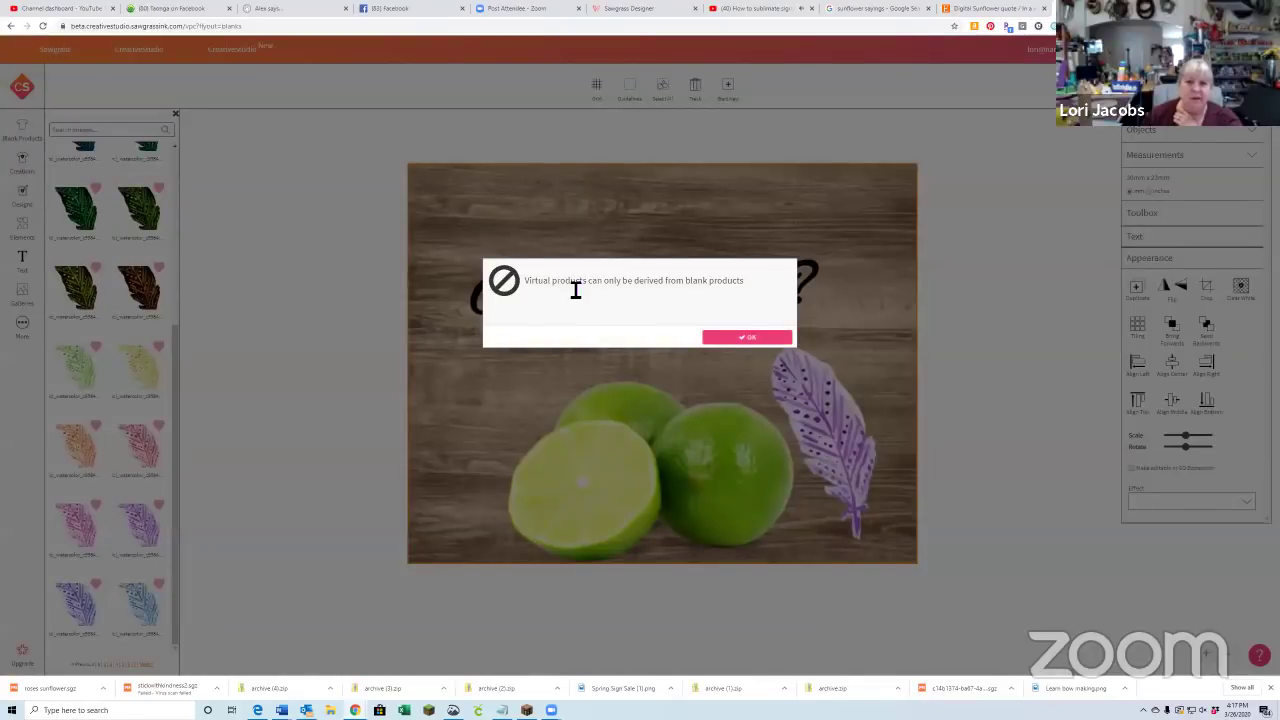
left_click(737, 340)
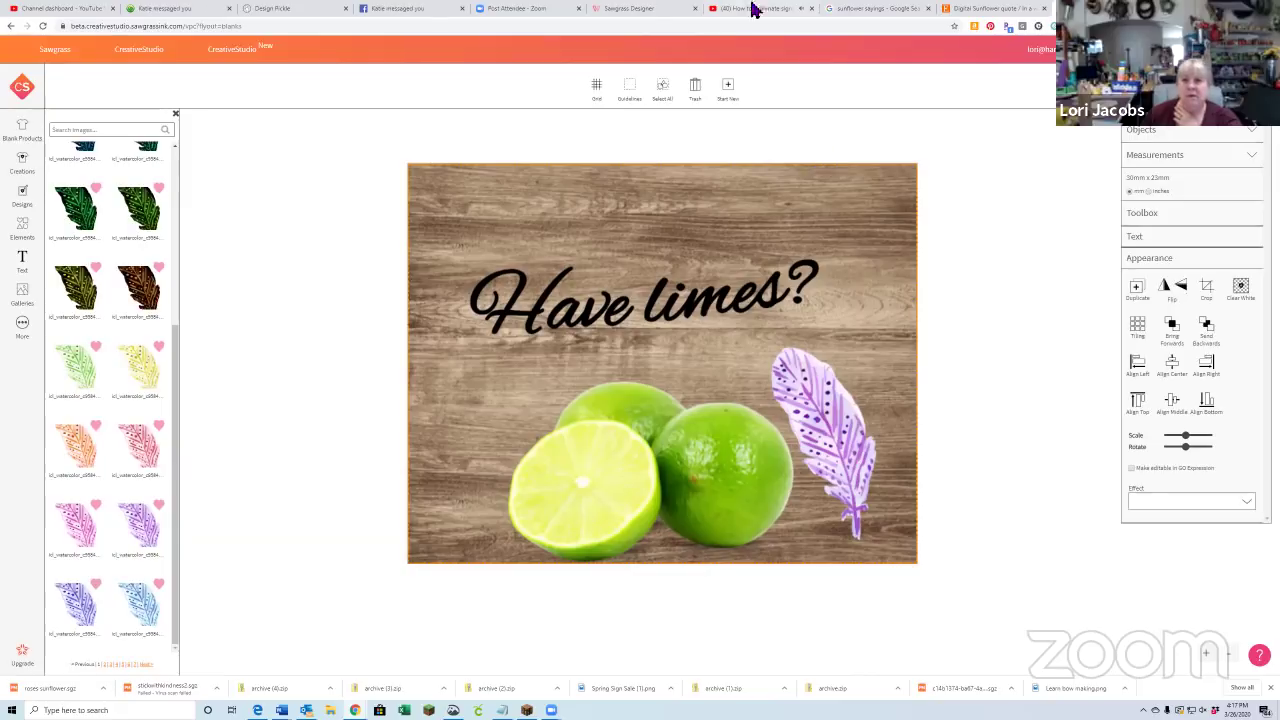
- Switch to the classic Creative Studio and open a product from the Wall Signage category in its horizontal letter layout
left_click(648, 14)
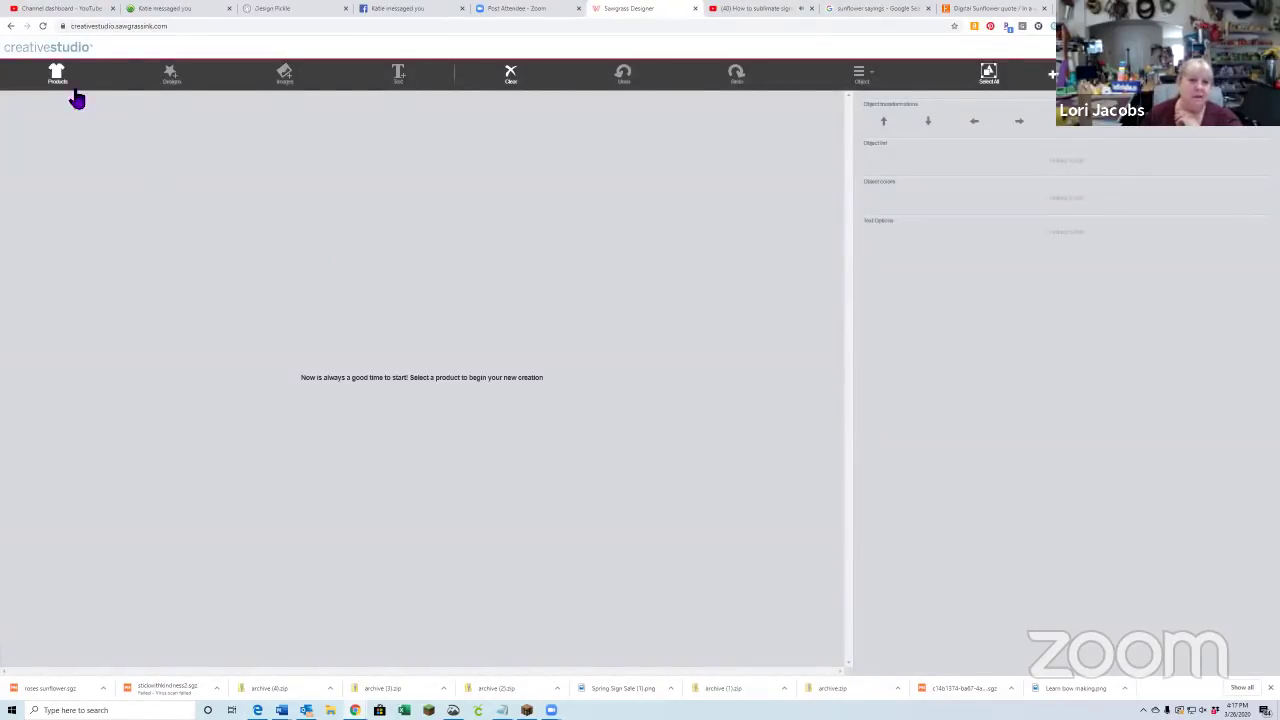
left_click(58, 78)
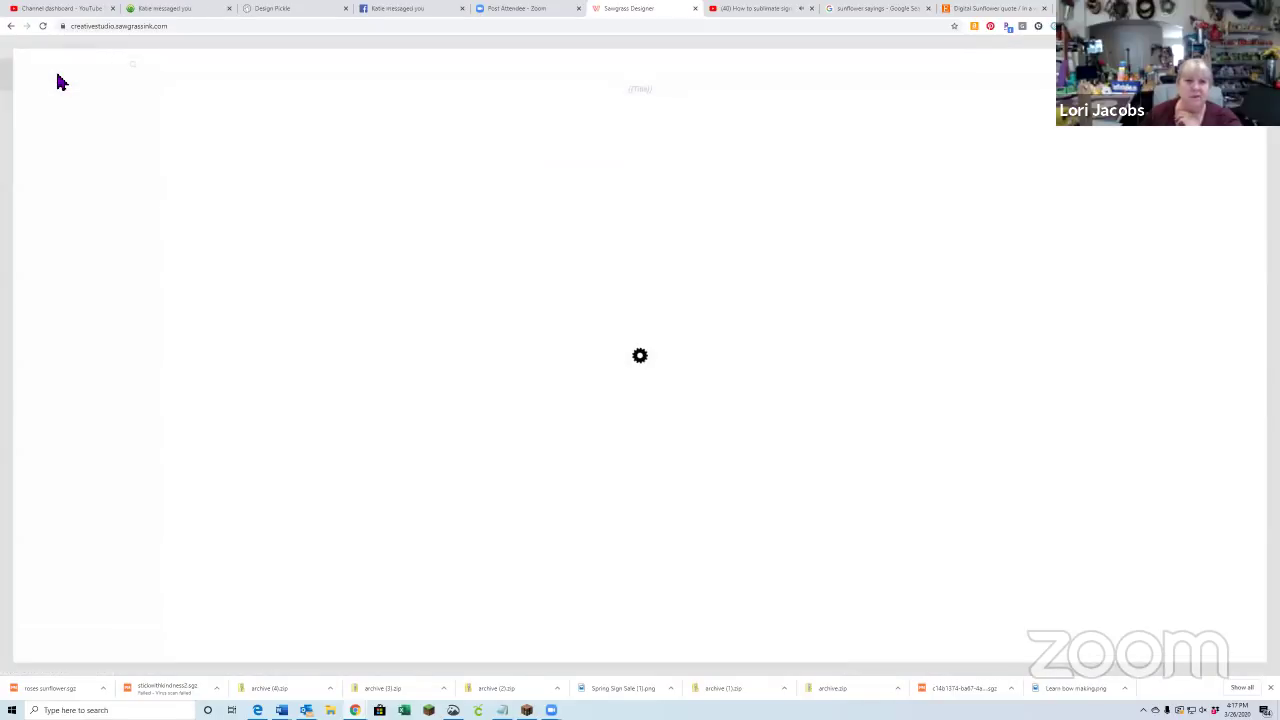
scroll(103, 404, "down", 3)
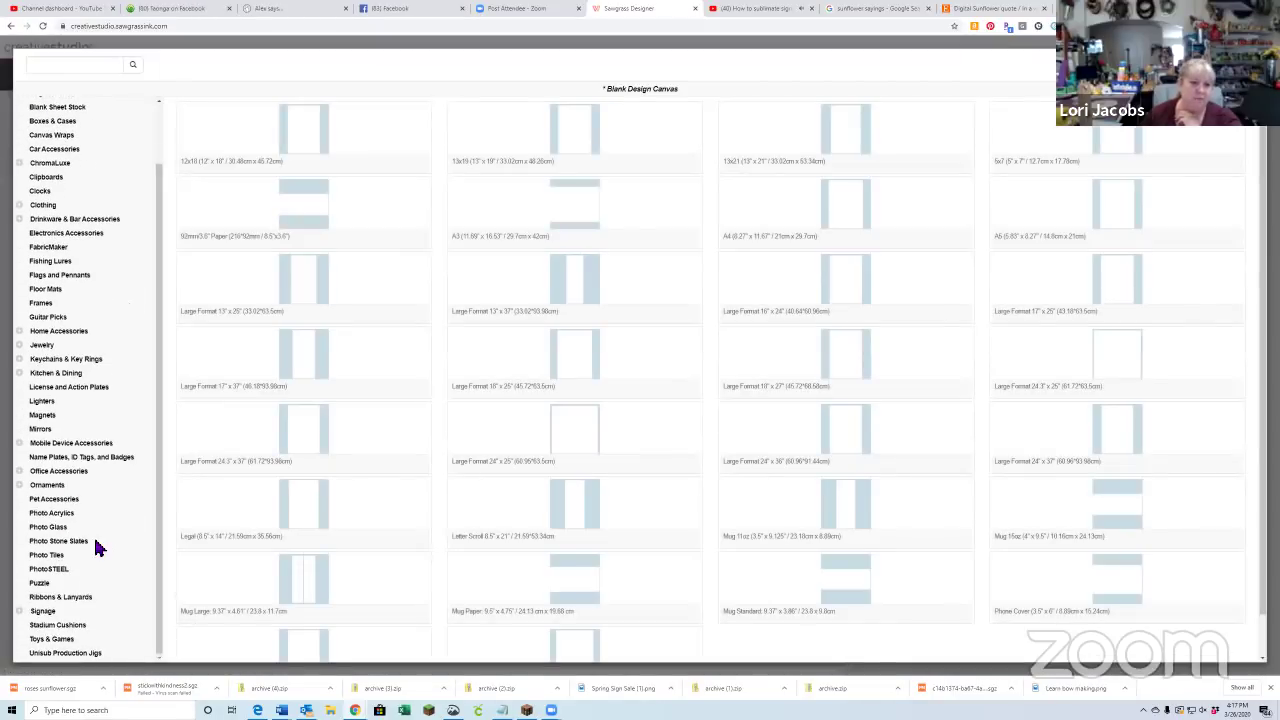
scroll(81, 522, "up", 2)
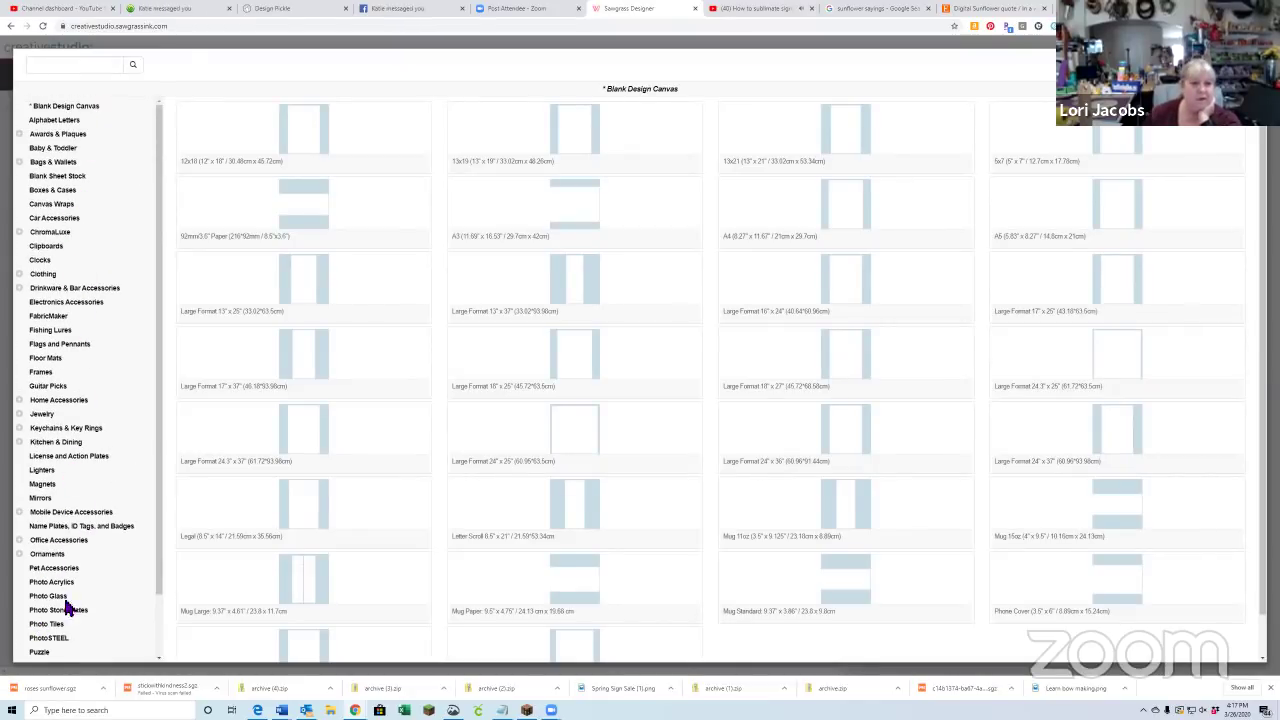
scroll(117, 449, "down", 2)
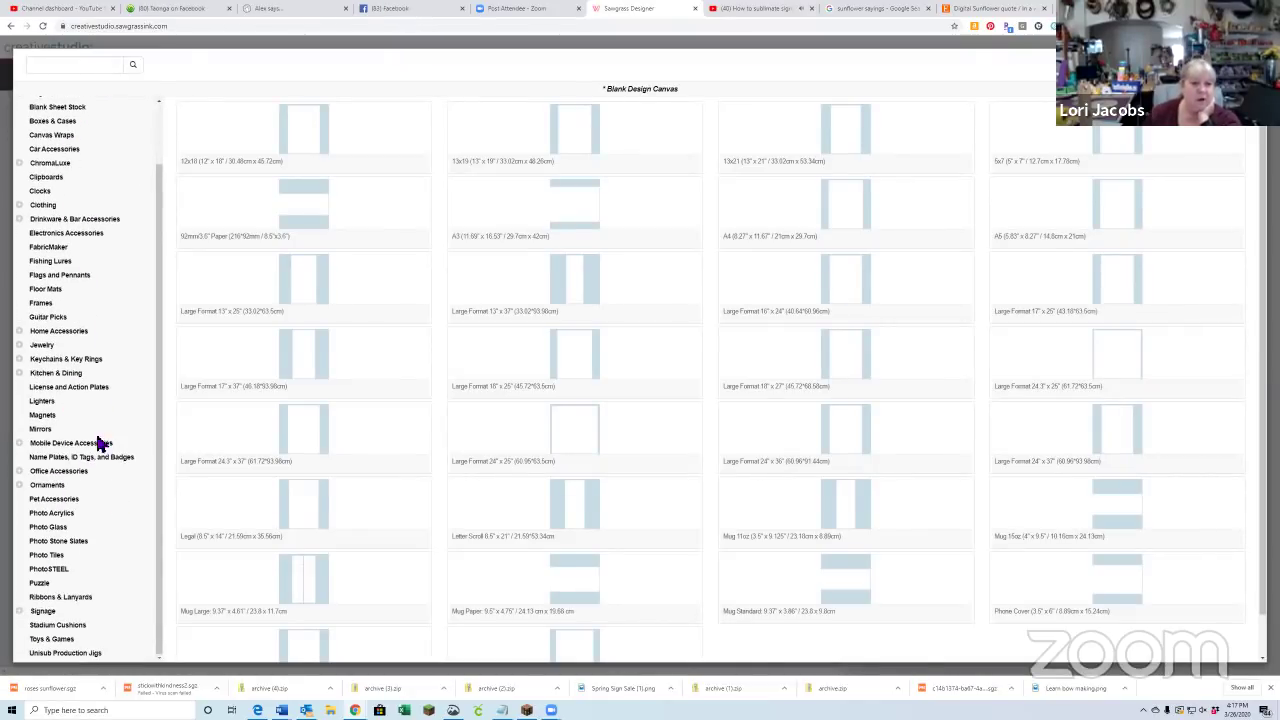
left_click(46, 613)
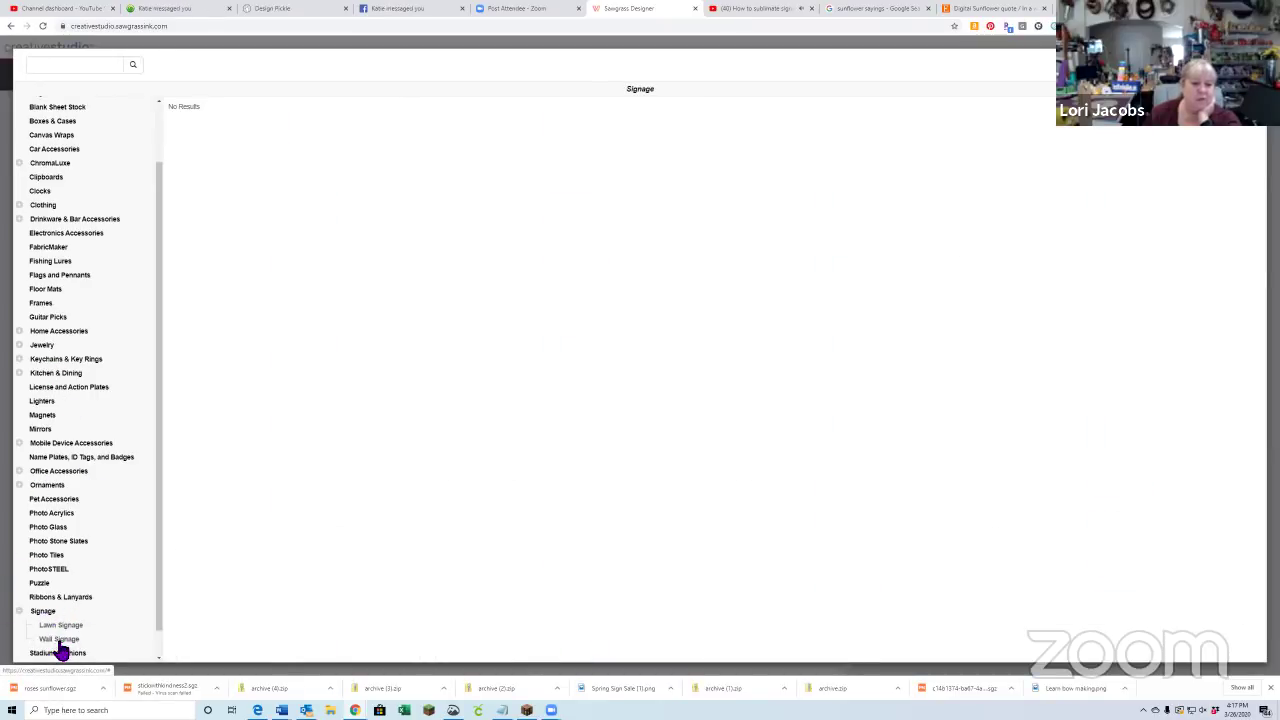
left_click(58, 639)
left_click(1147, 290)
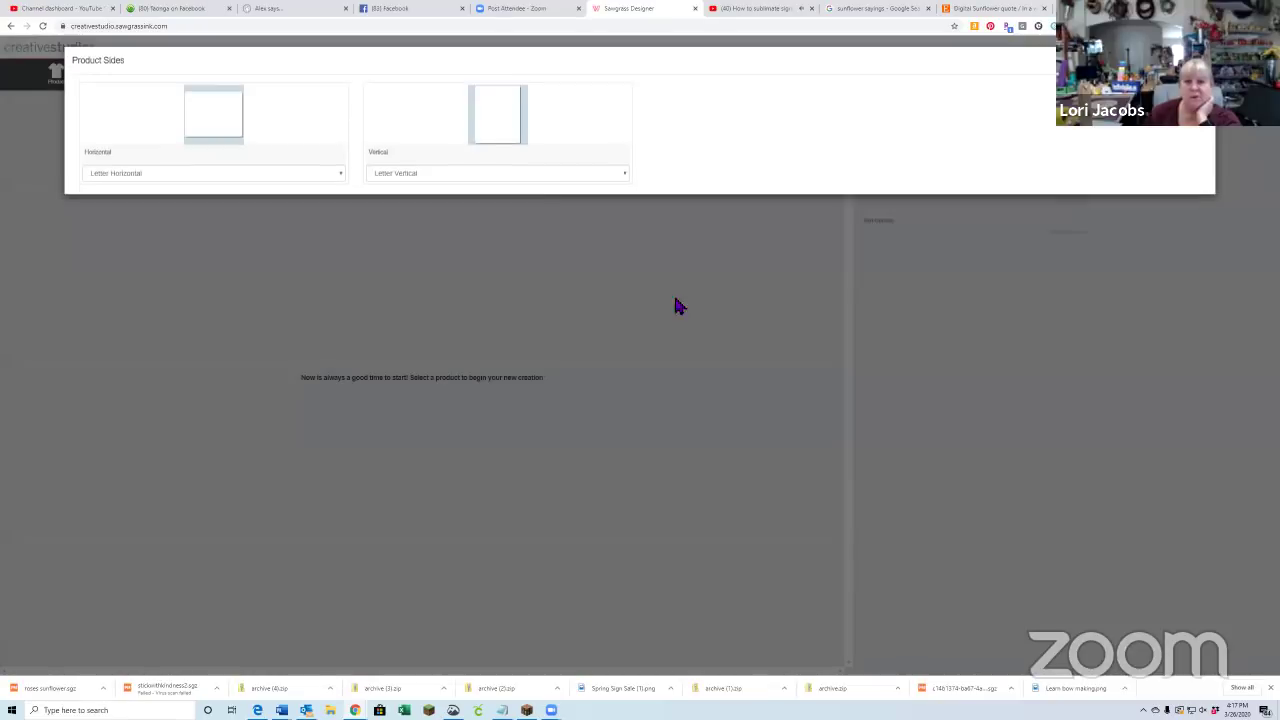
left_click(222, 135)
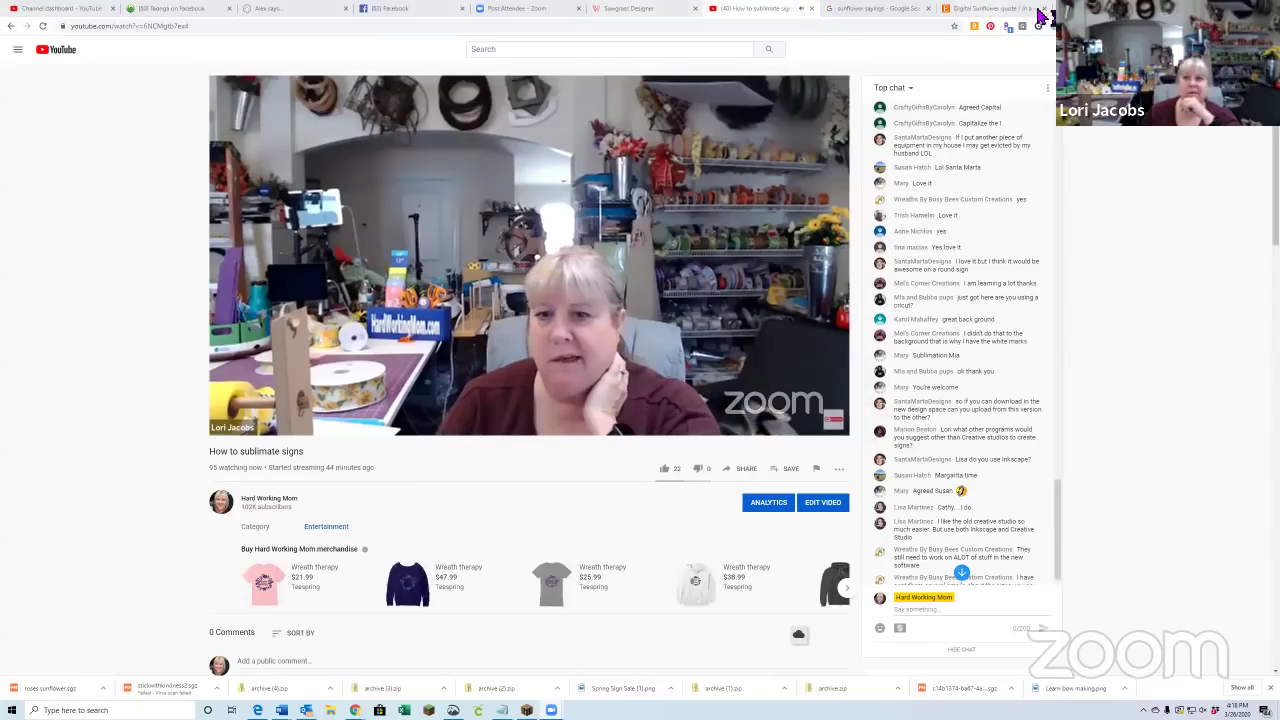
- Return from the YouTube live stream page to the "Have limes?" design in the new Creative Studio
key("alt+Tab")
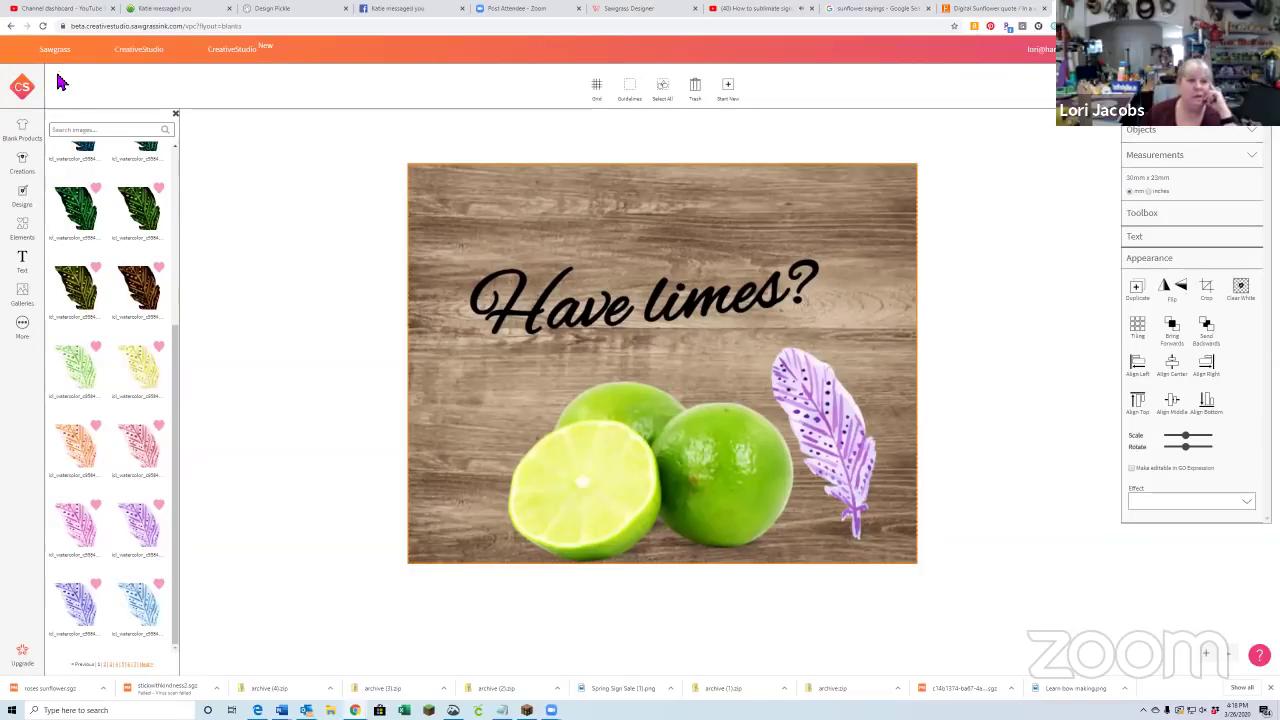
- Open the uploaded images in the galleries and start adding images from the Legacy CS library
left_click(24, 299)
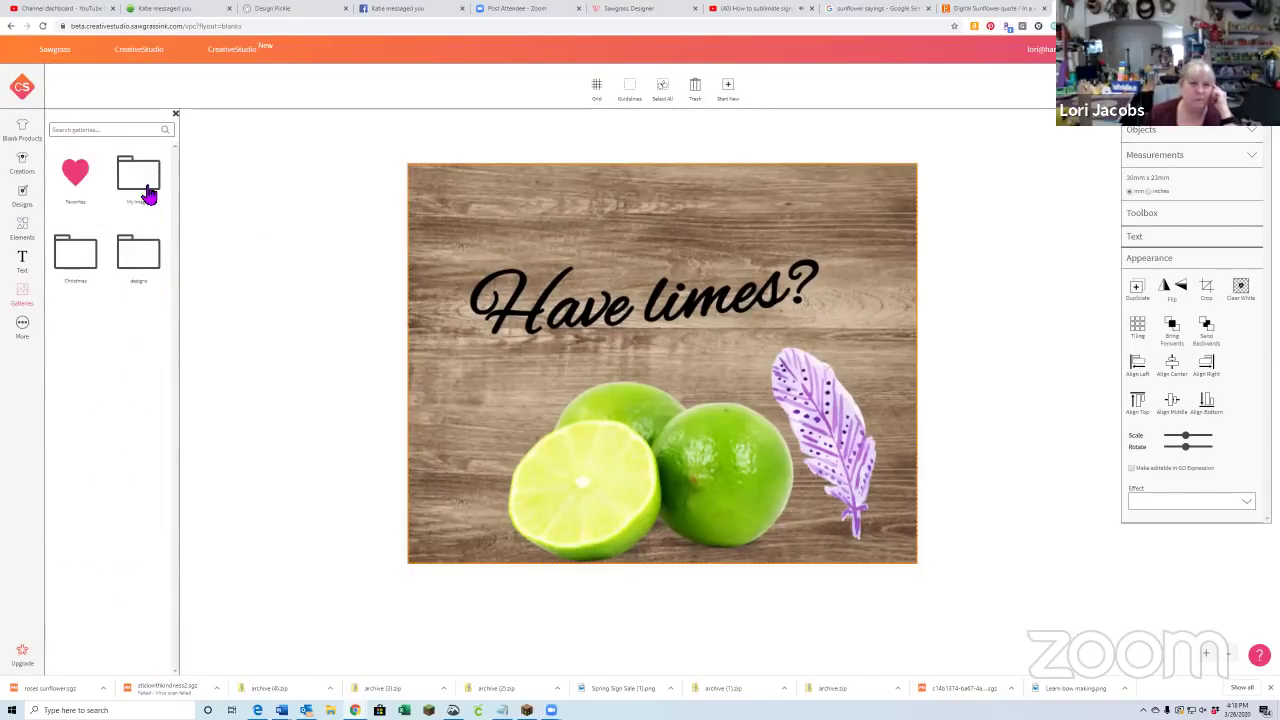
left_click(147, 250)
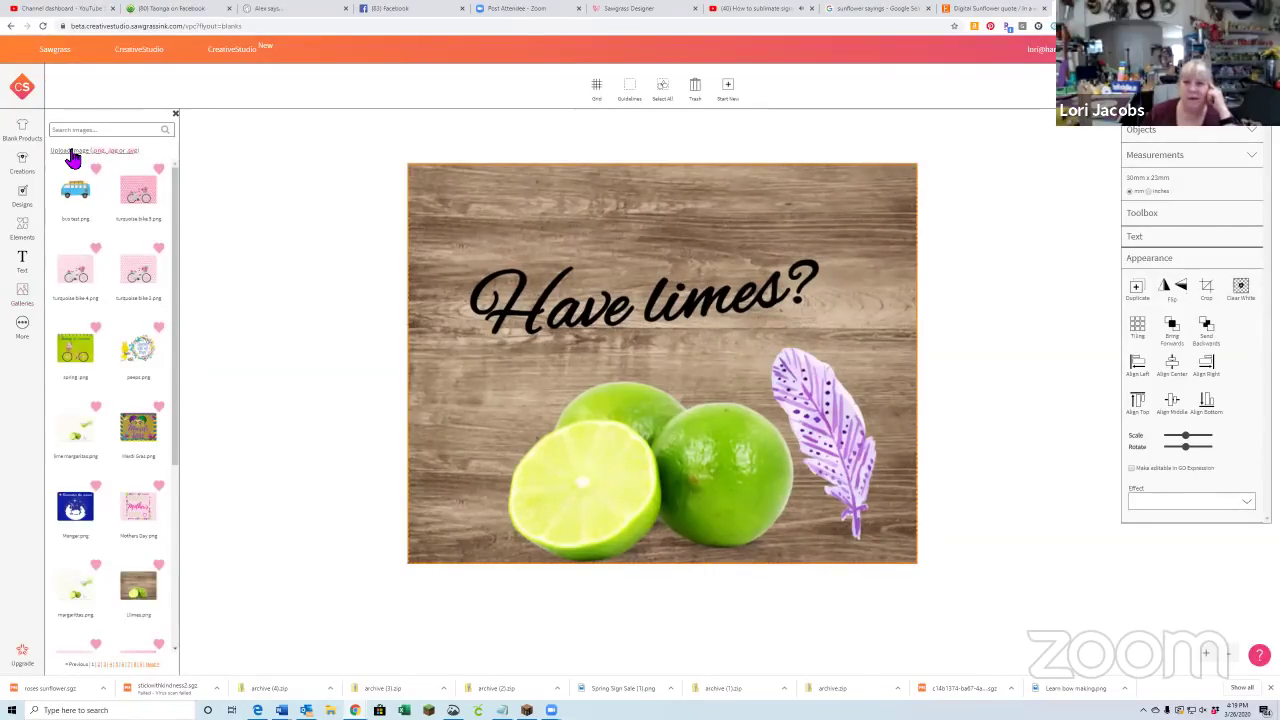
left_click(72, 152)
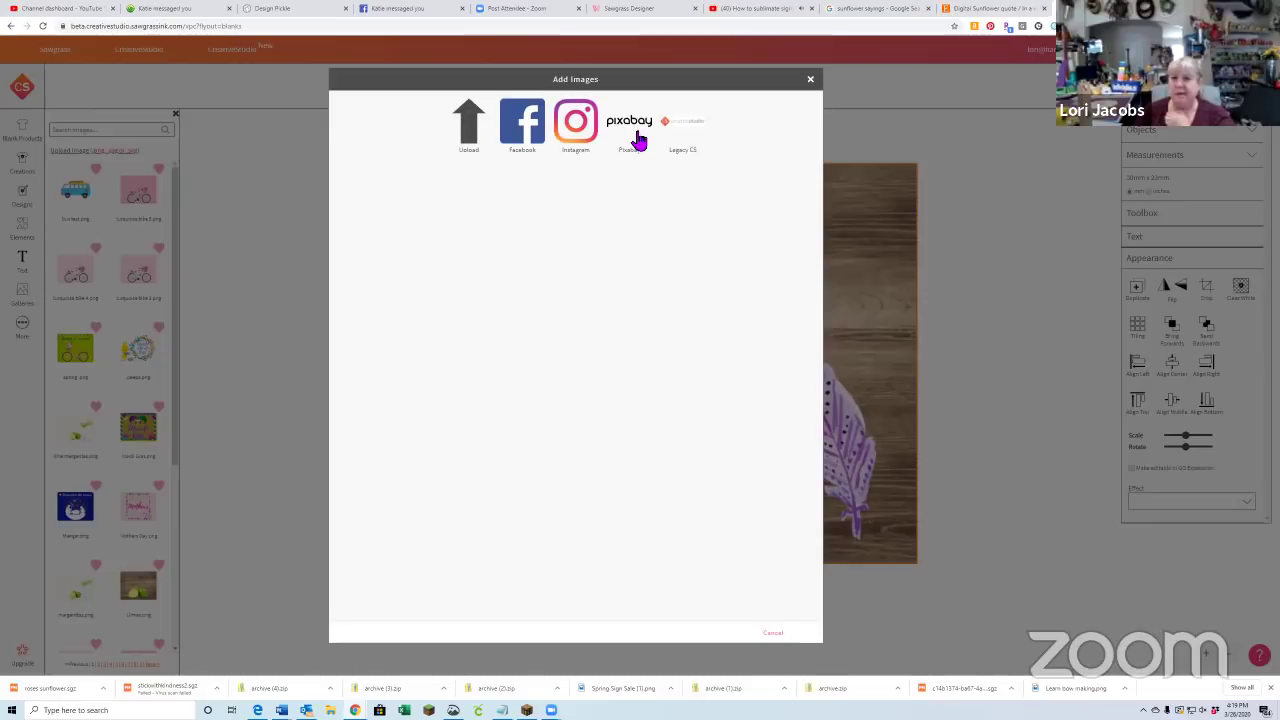
left_click(691, 146)
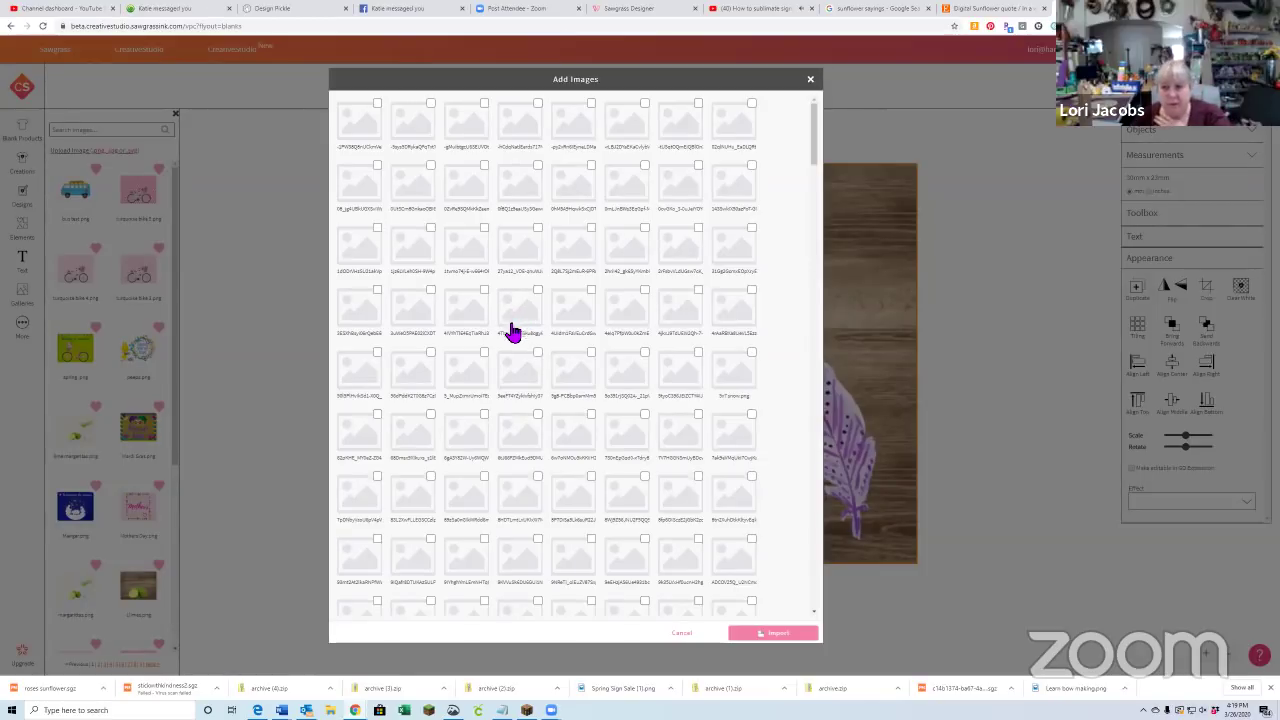
- Import the strawberry large round, strawberry sweet and stick with kindness images from the Legacy CS library
left_click_drag(814, 143, 813, 632)
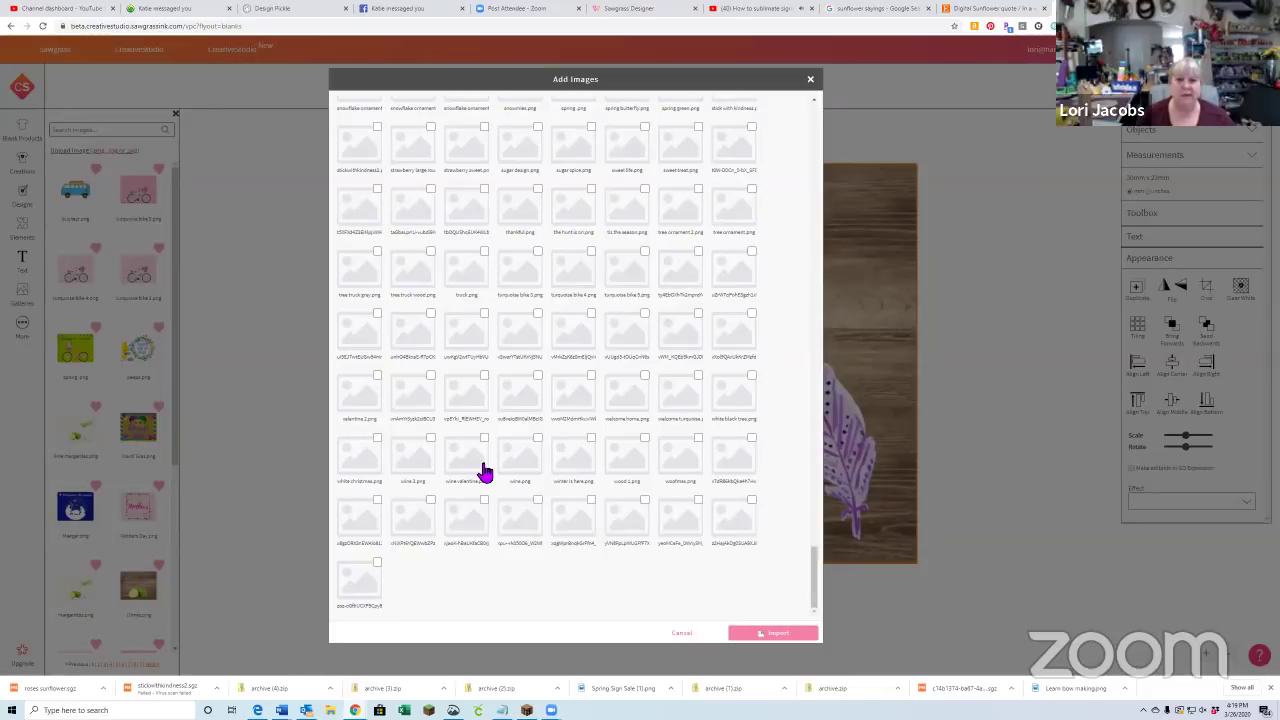
scroll(570, 438, "up", 1)
scroll(575, 435, "up", 3)
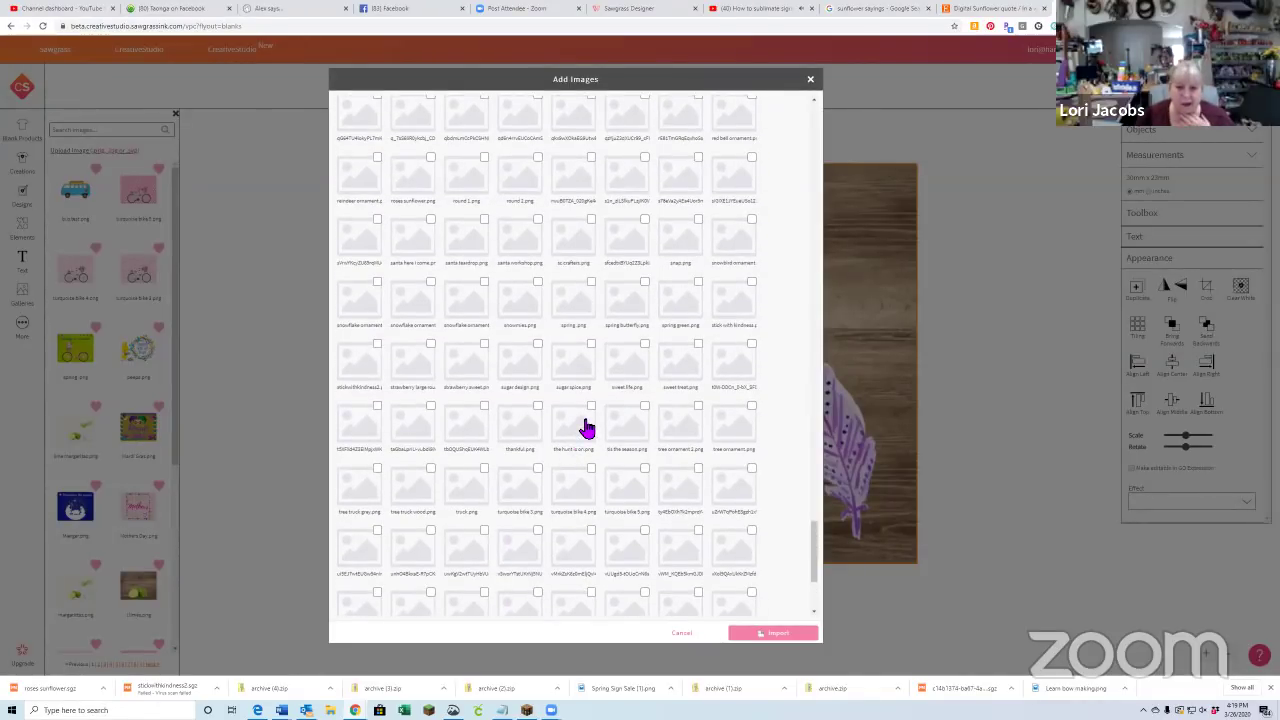
scroll(587, 428, "up", 1)
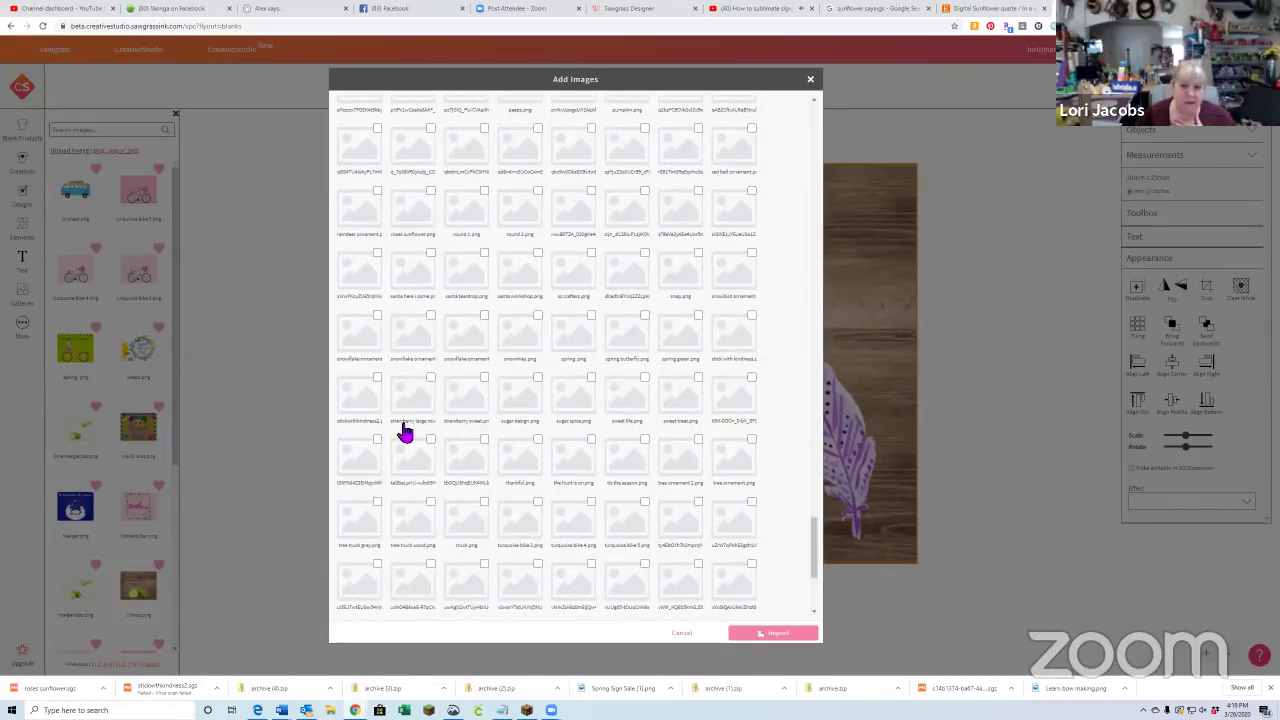
left_click(485, 379)
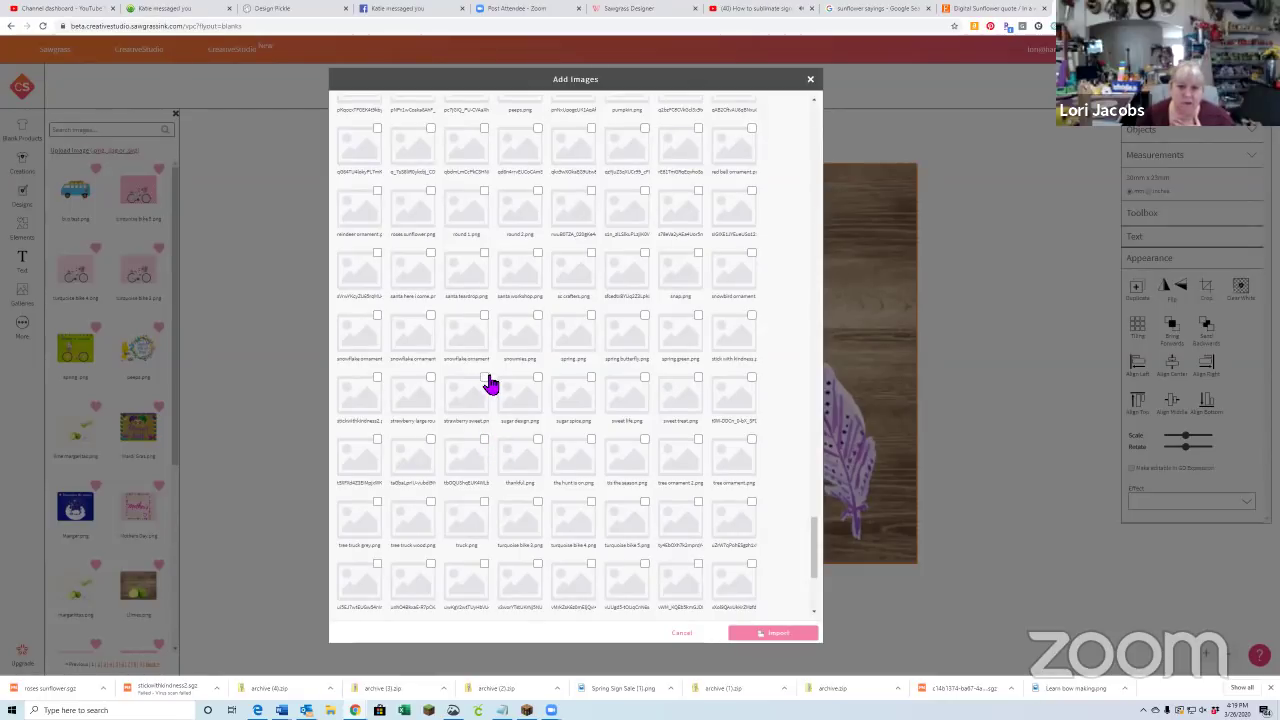
left_click(430, 381)
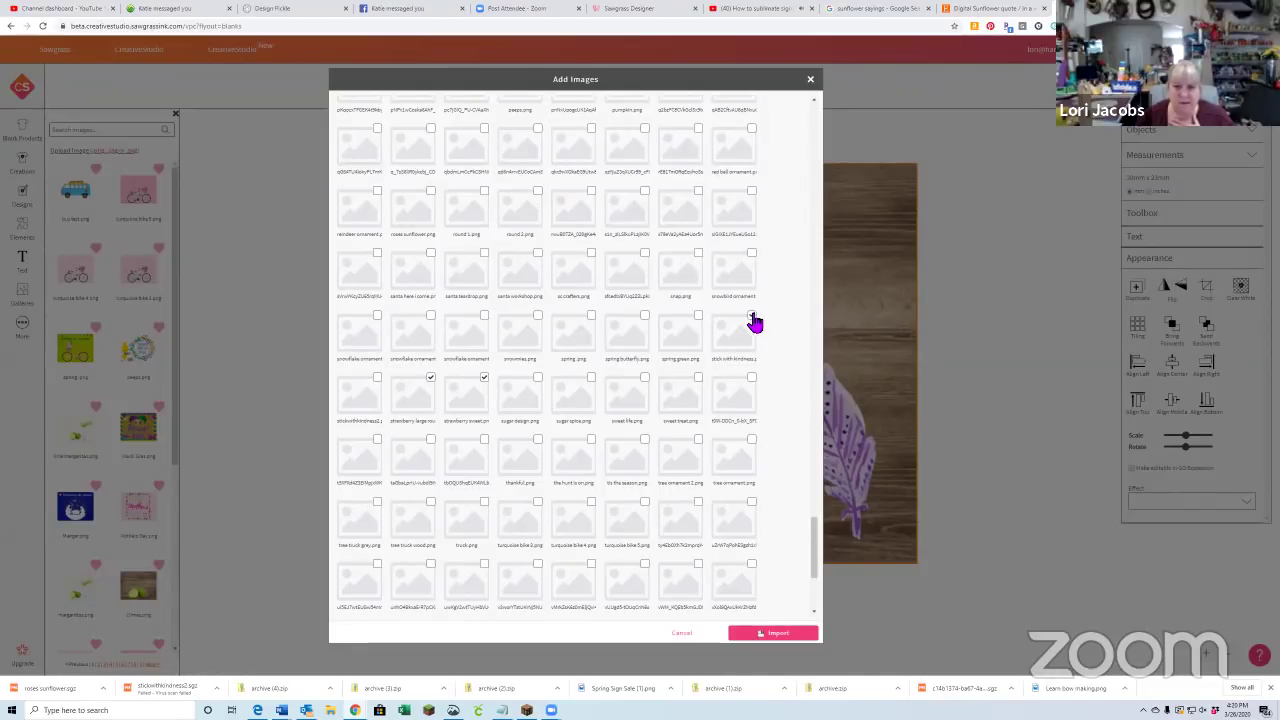
left_click(796, 636)
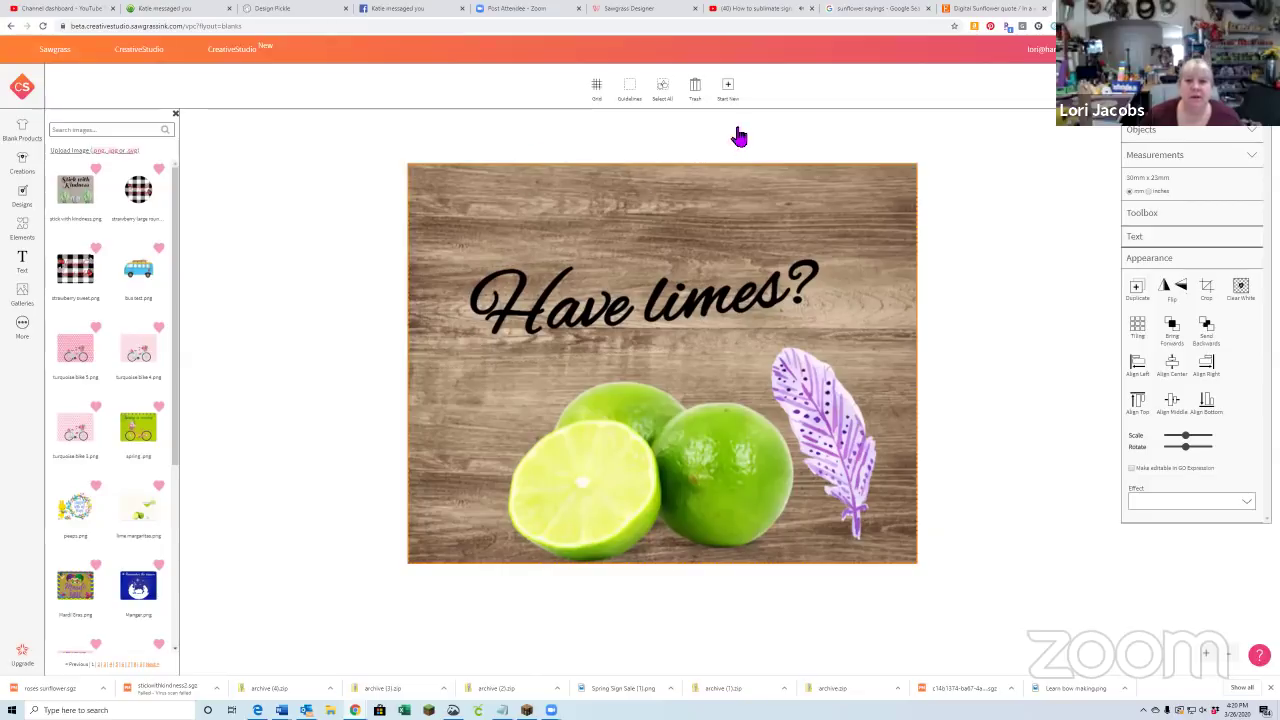
- Delete the wood background, limes, feather and "Have limes?" text to empty the print area
left_click(696, 90)
left_click(700, 271)
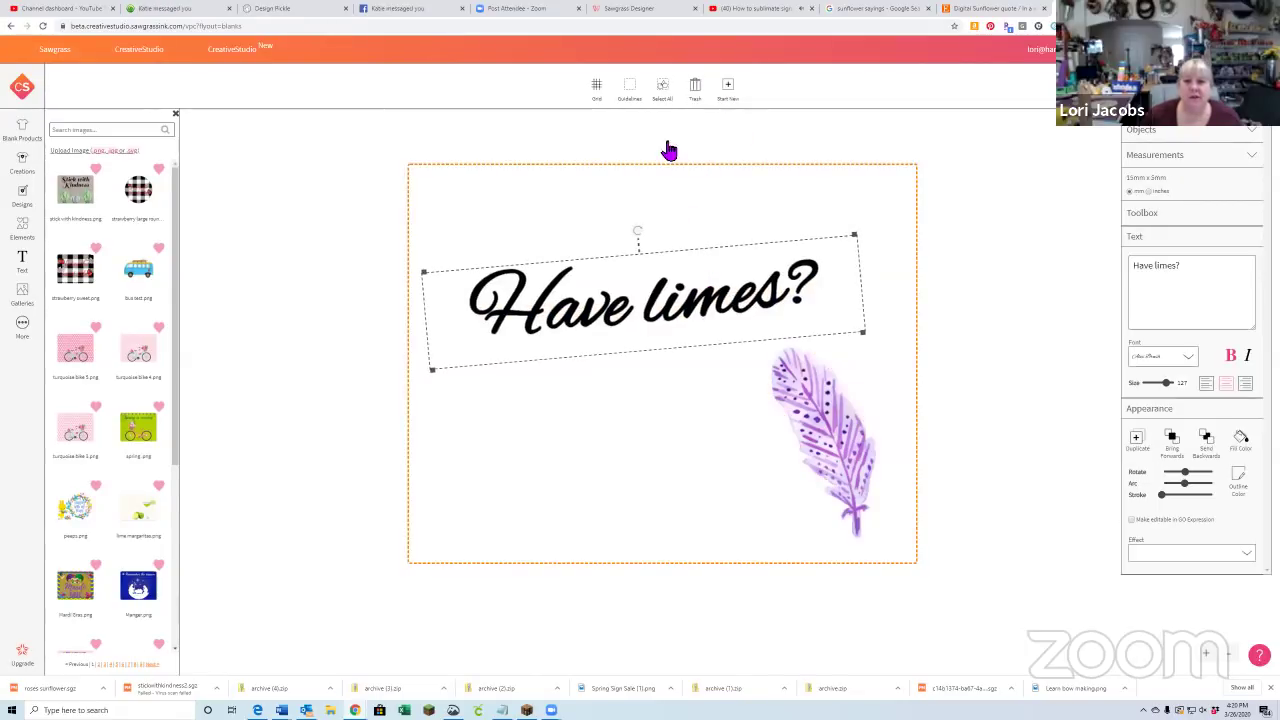
left_click(790, 378)
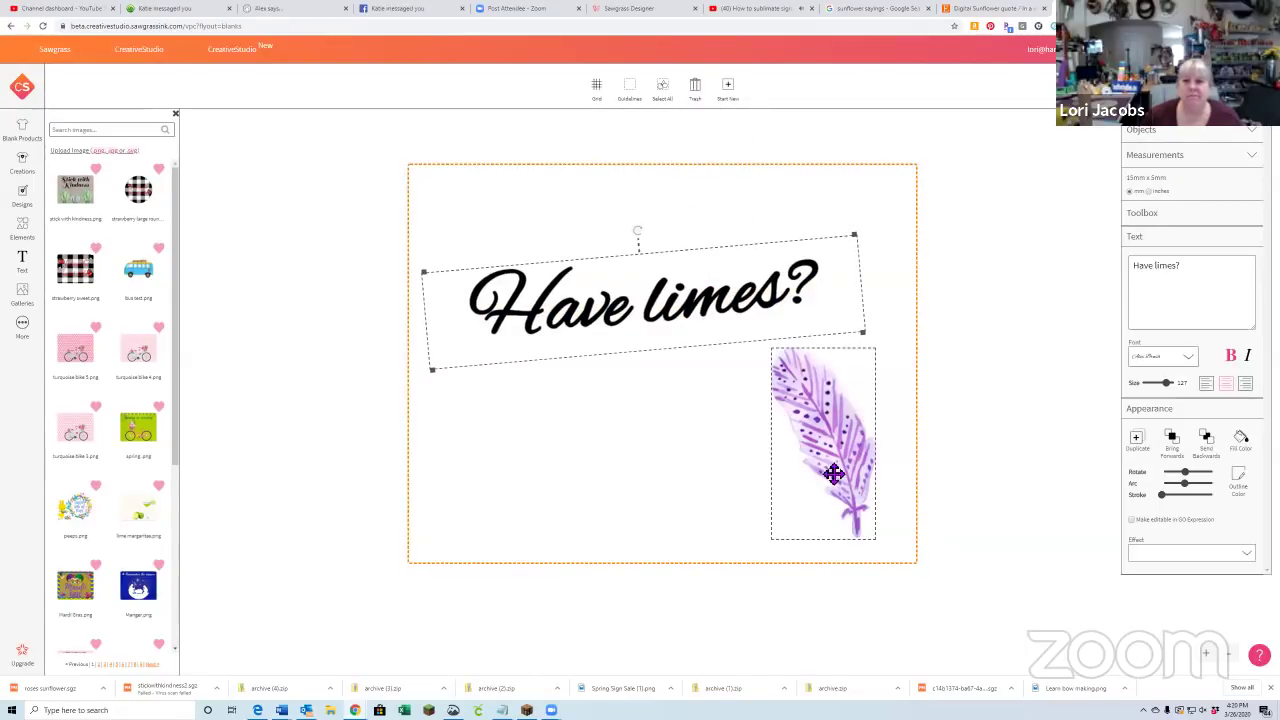
left_click(695, 92)
left_click(741, 307)
left_click(695, 90)
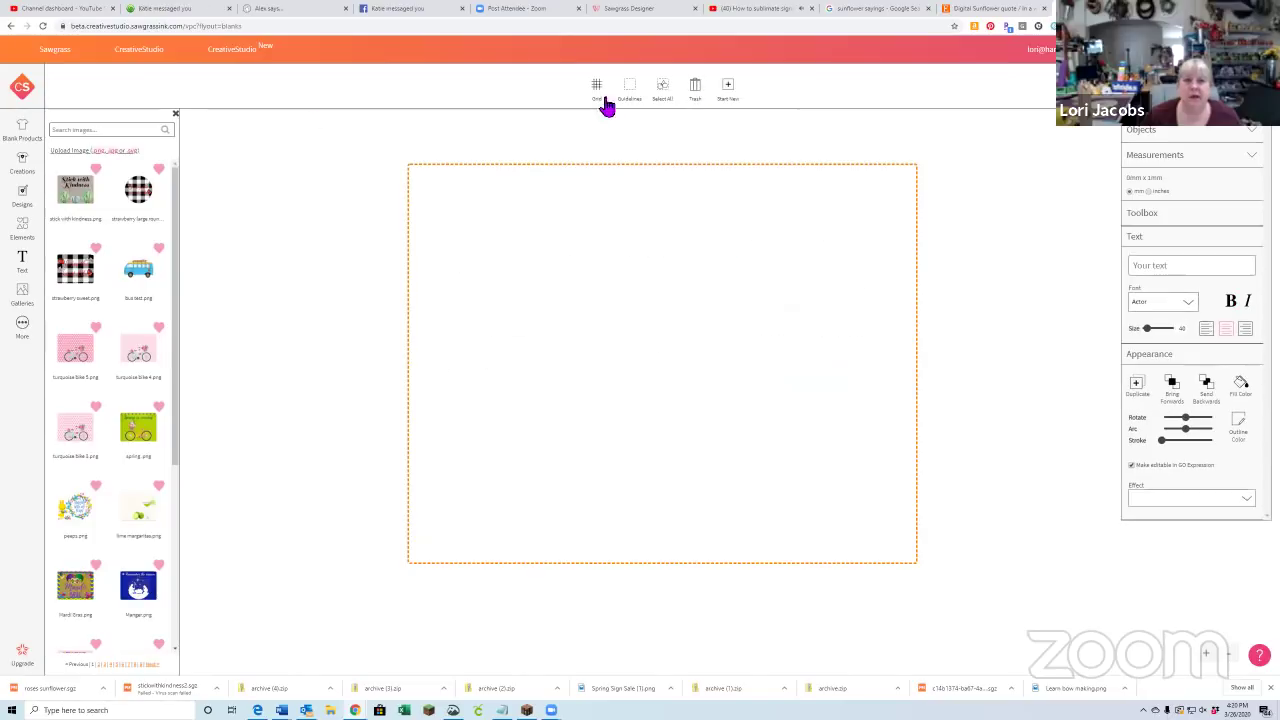
- Add the stick with kindness image to the print area and delete its extra copy
left_click(86, 198)
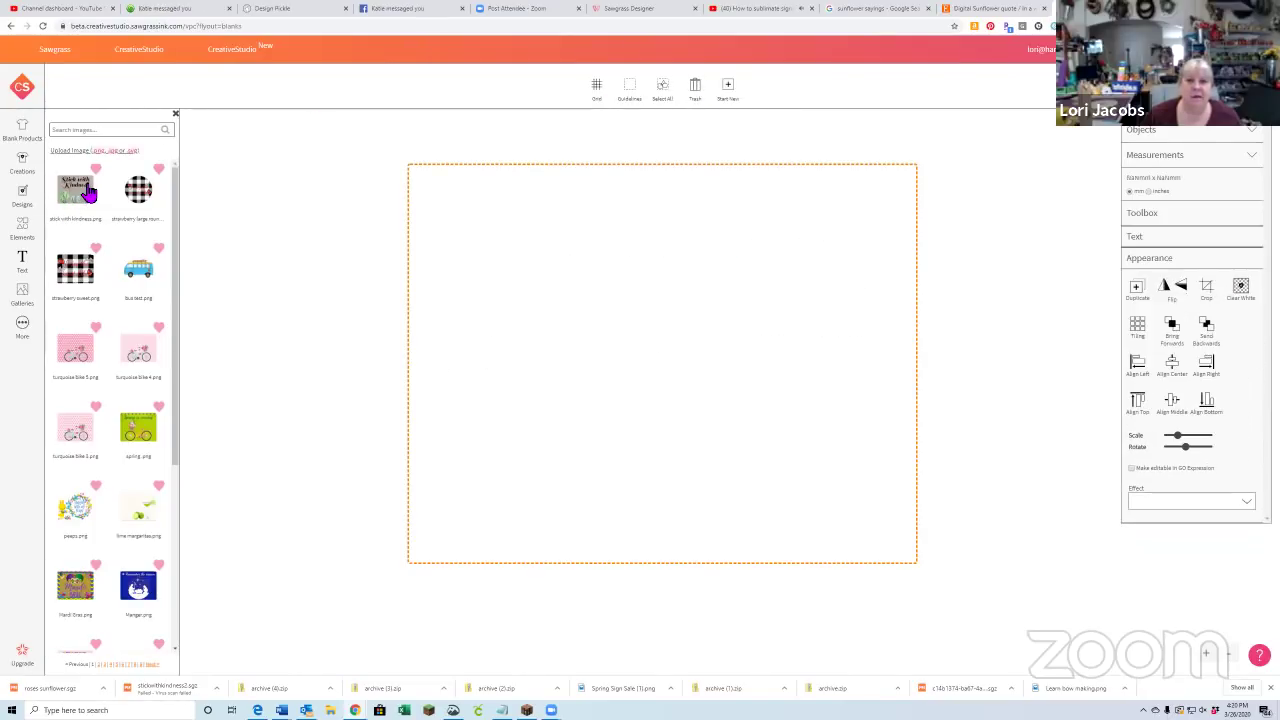
left_click_drag(566, 349, 514, 328)
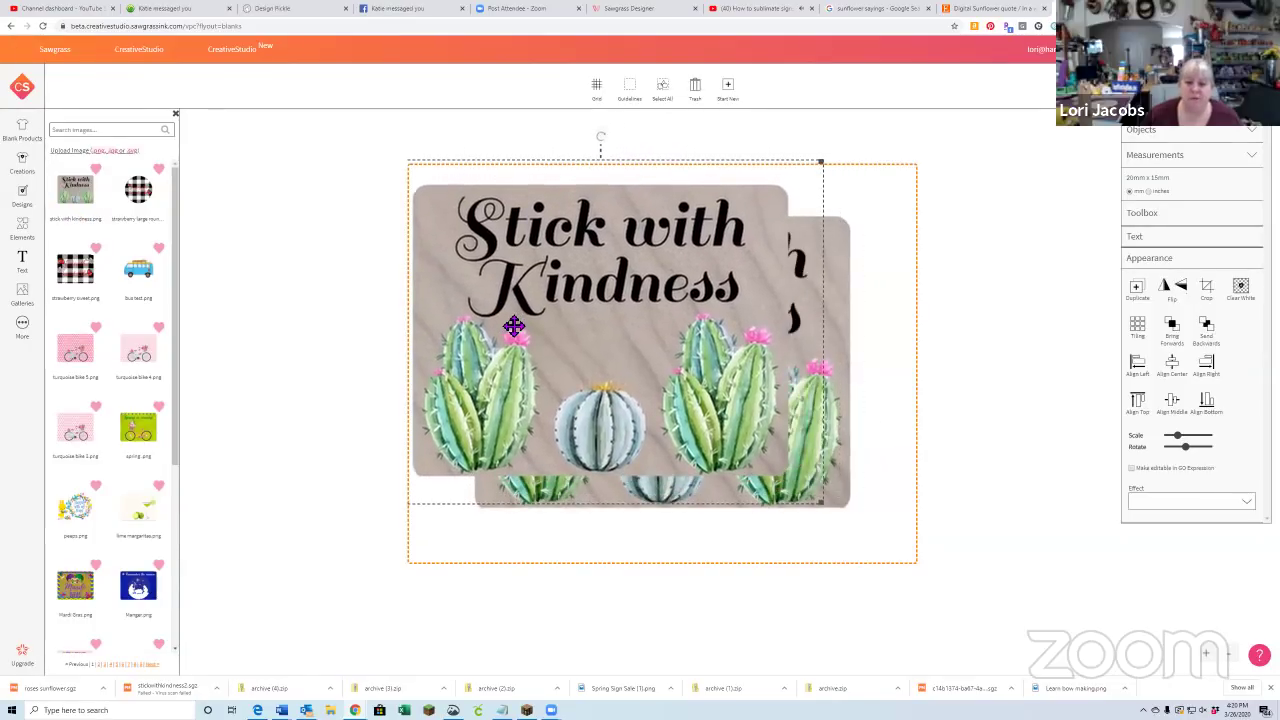
left_click(690, 110)
- Enlarge the "Stick with Kindness" image to about 28 × 22 mm and position it to fill the whole print area
left_click_drag(729, 314, 666, 266)
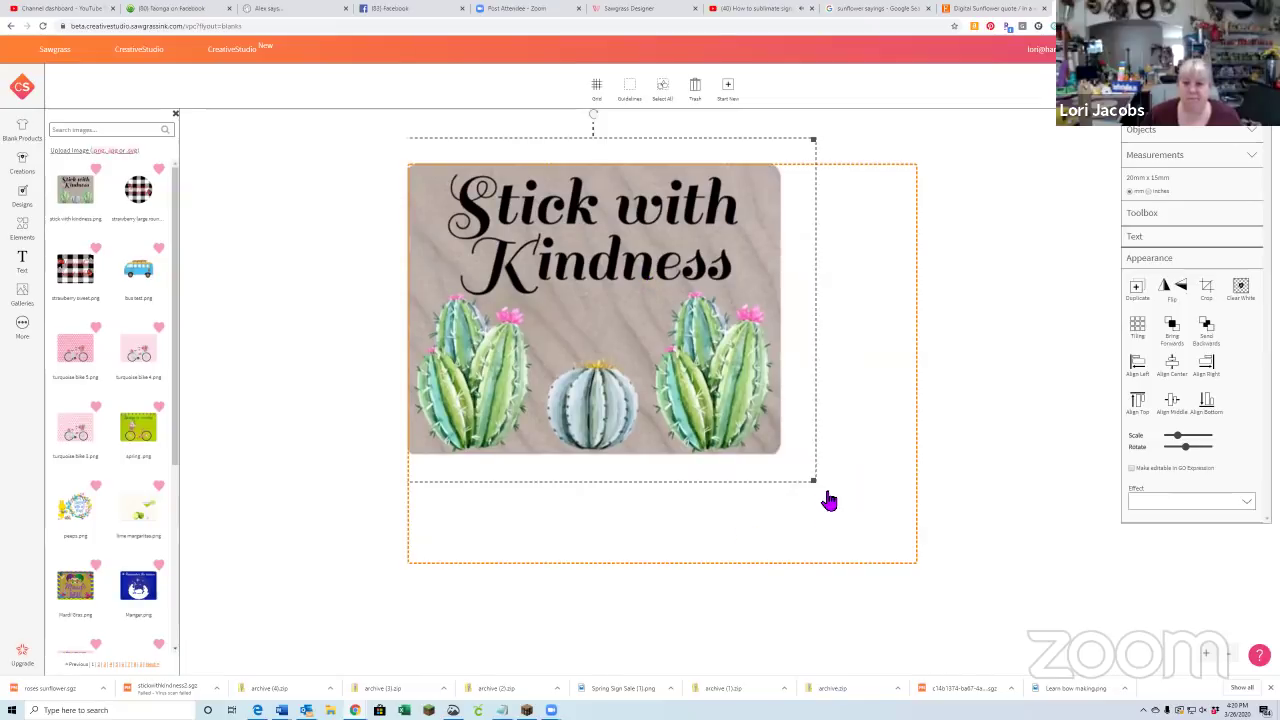
left_click_drag(820, 491, 891, 533)
left_click_drag(755, 454, 809, 517)
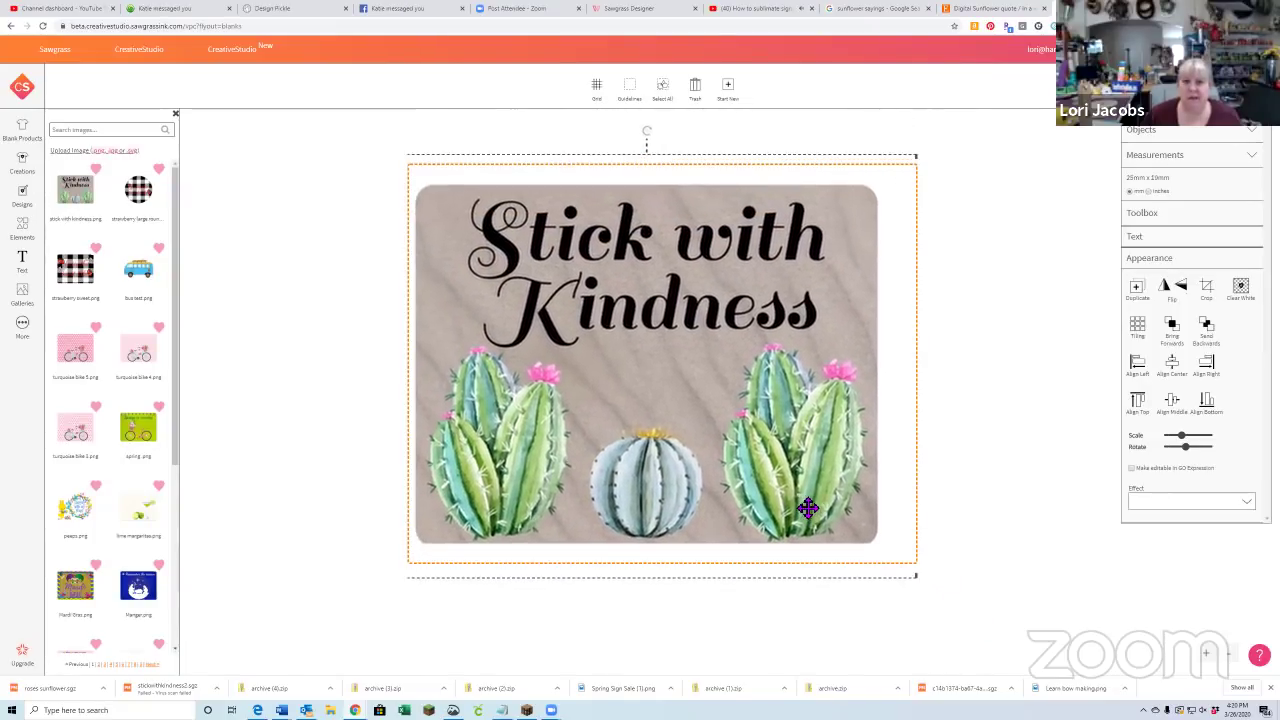
left_click_drag(920, 582, 977, 600)
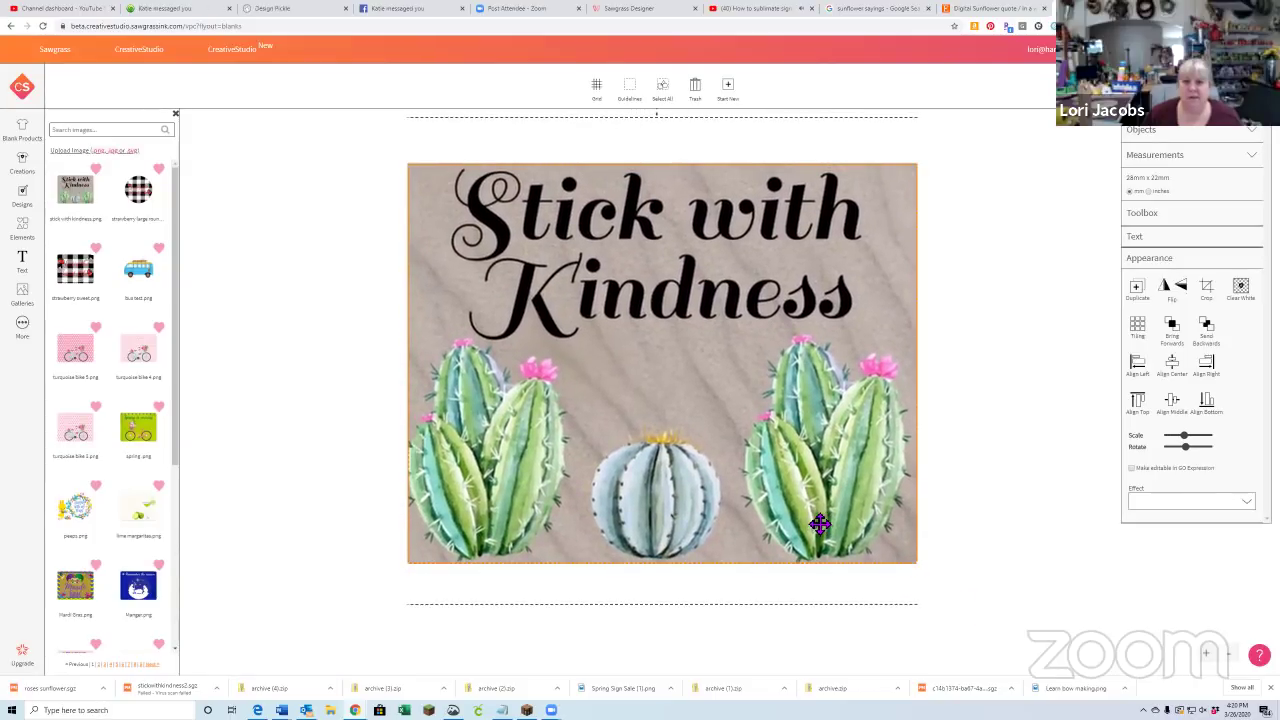
left_click_drag(821, 524, 821, 526)
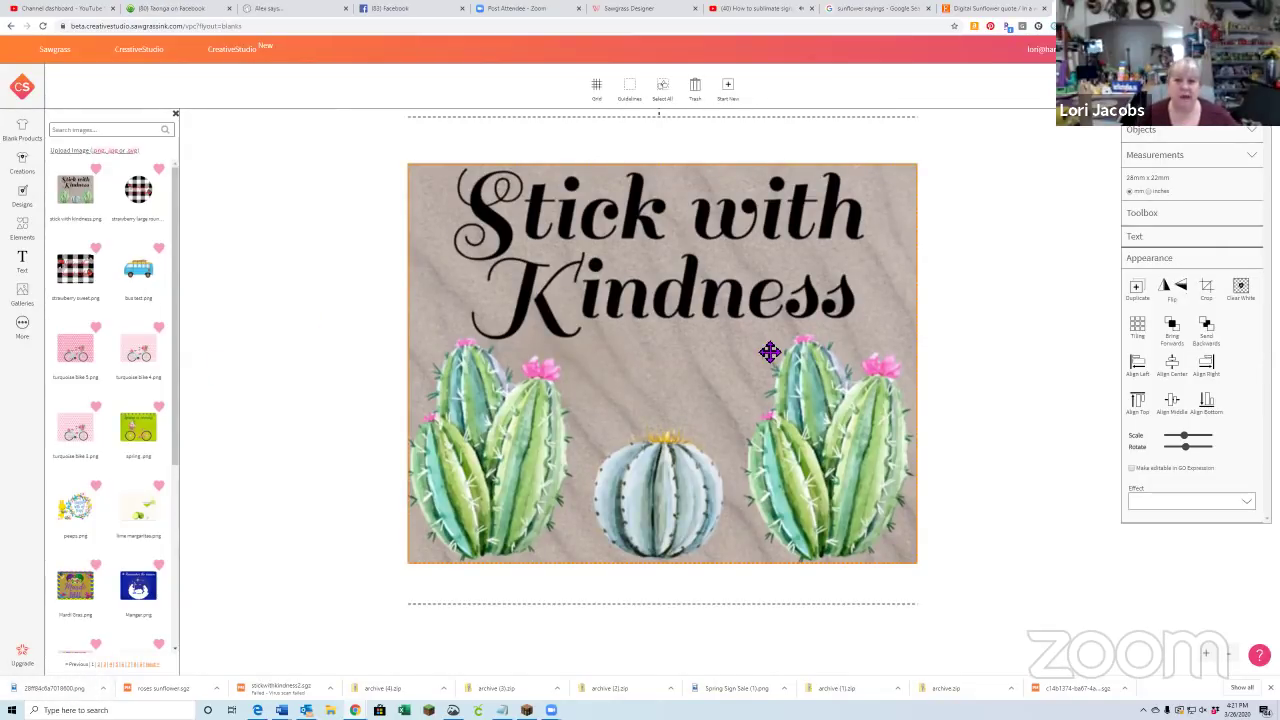
- Open the downloaded PNG of the cactus design, view it maximized to examine its watermarks, and close the viewer
left_click(103, 690)
left_click(137, 624)
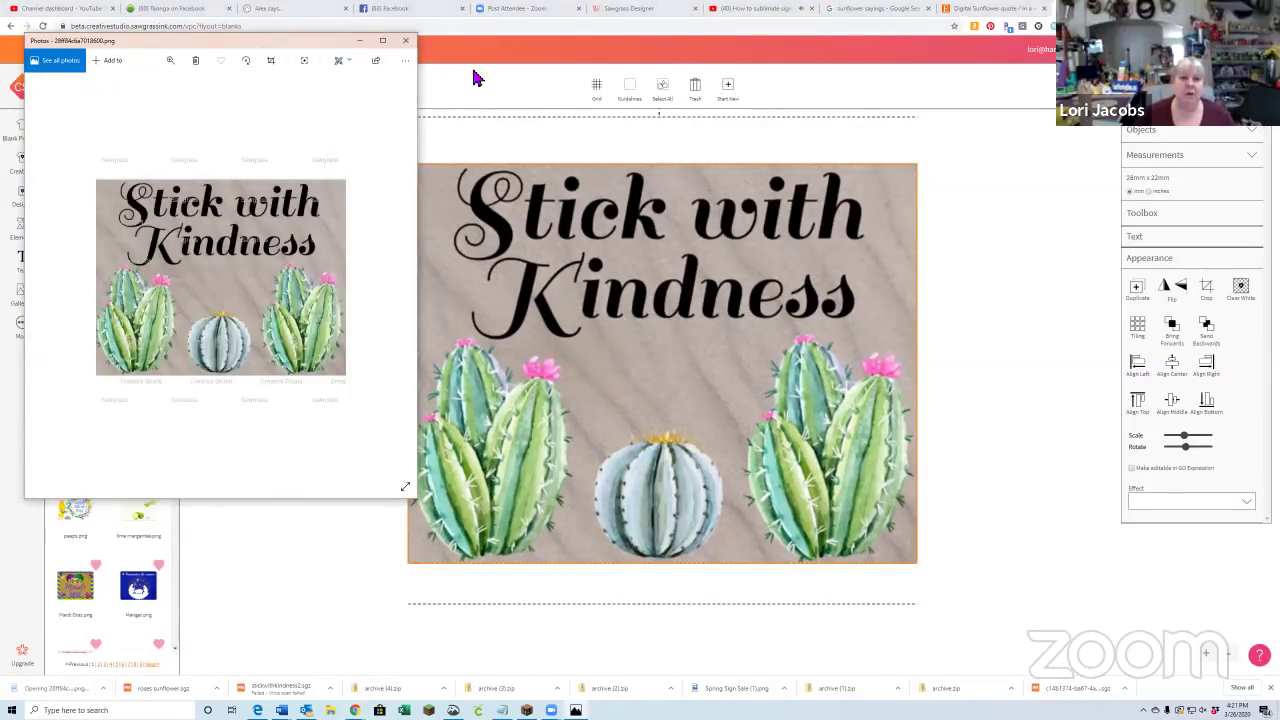
left_click_drag(289, 50, 703, 140)
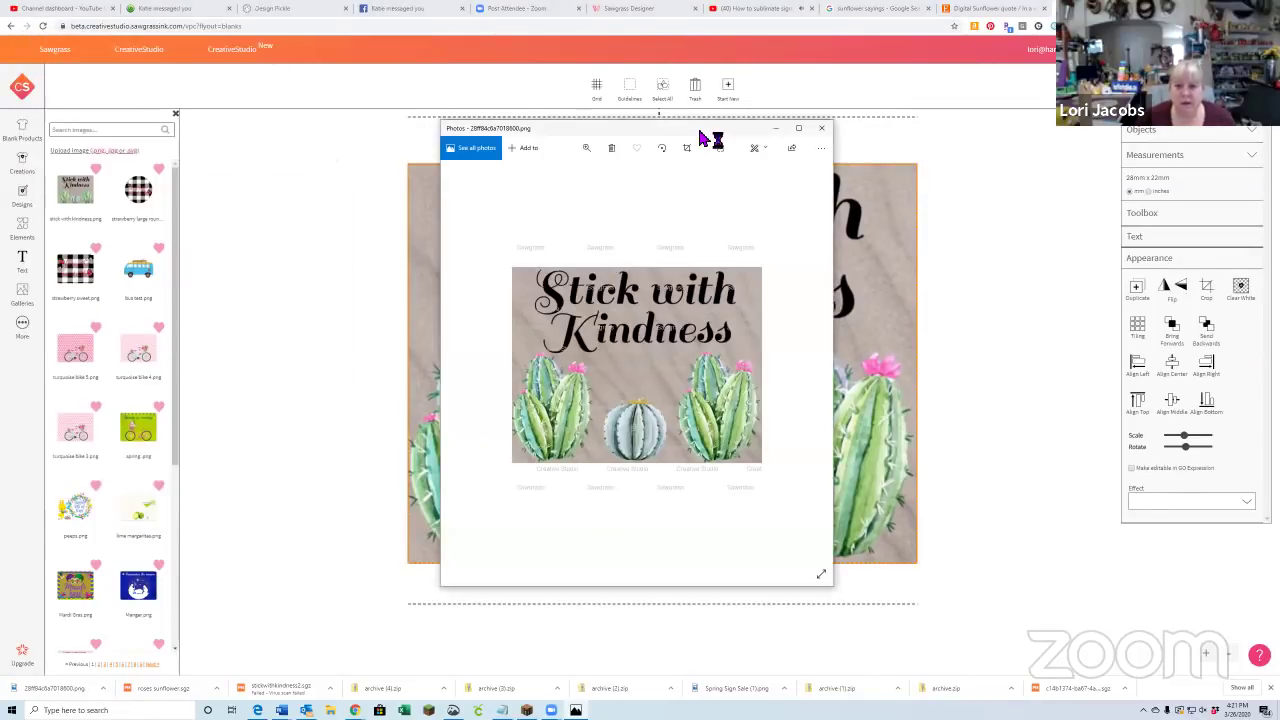
left_click(798, 128)
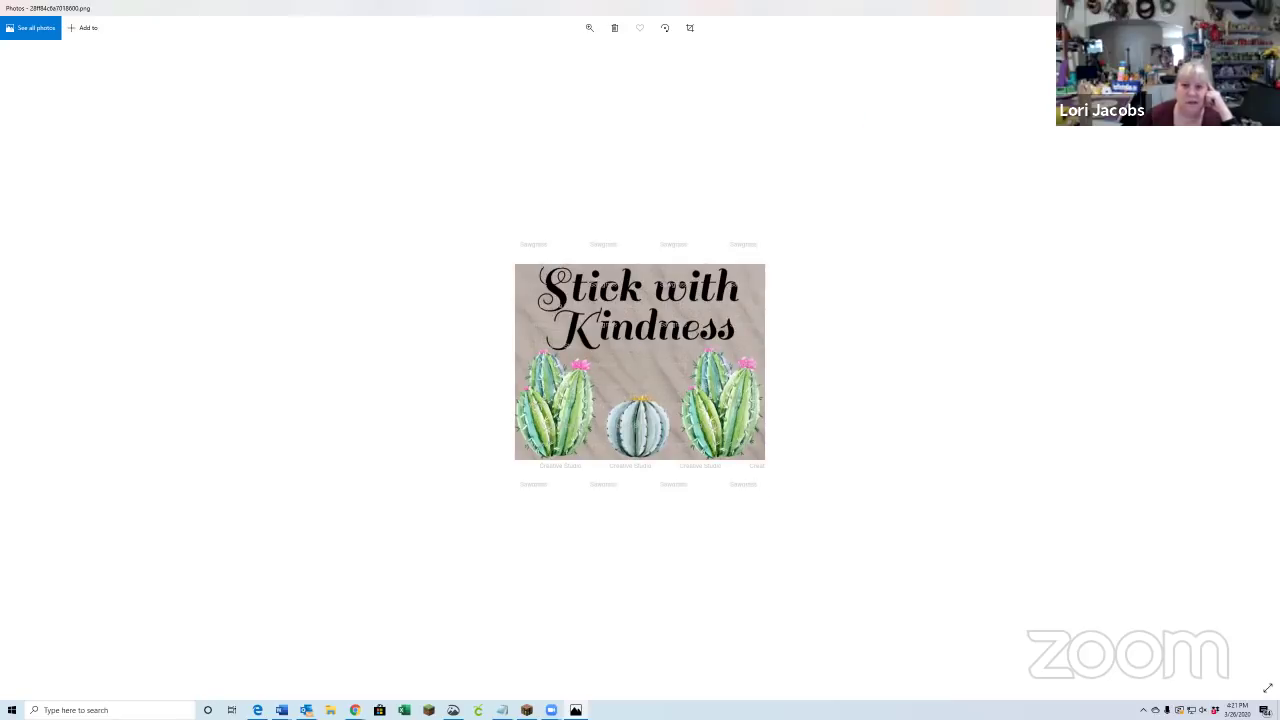
key("alt+F4")
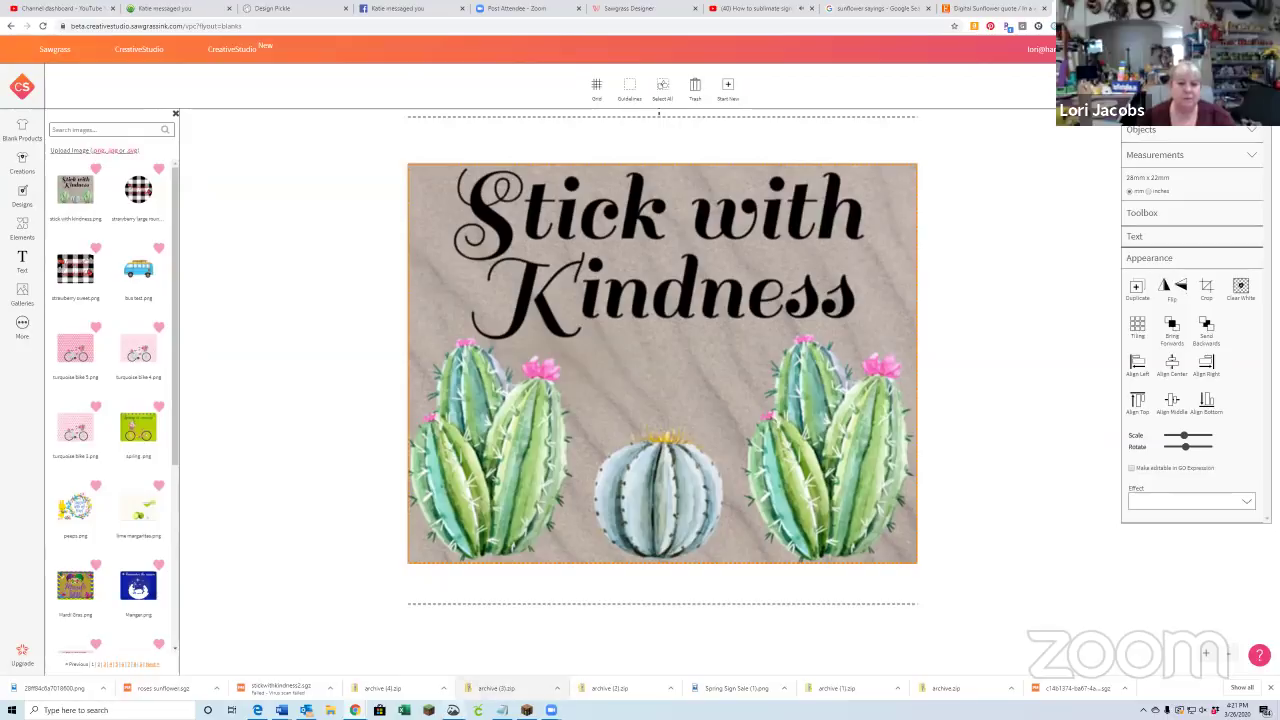
- Switch to Snip & Sketch and capture a rectangular snip of the "Stick with Kindness" design along its print area border
mouse_move(453, 710)
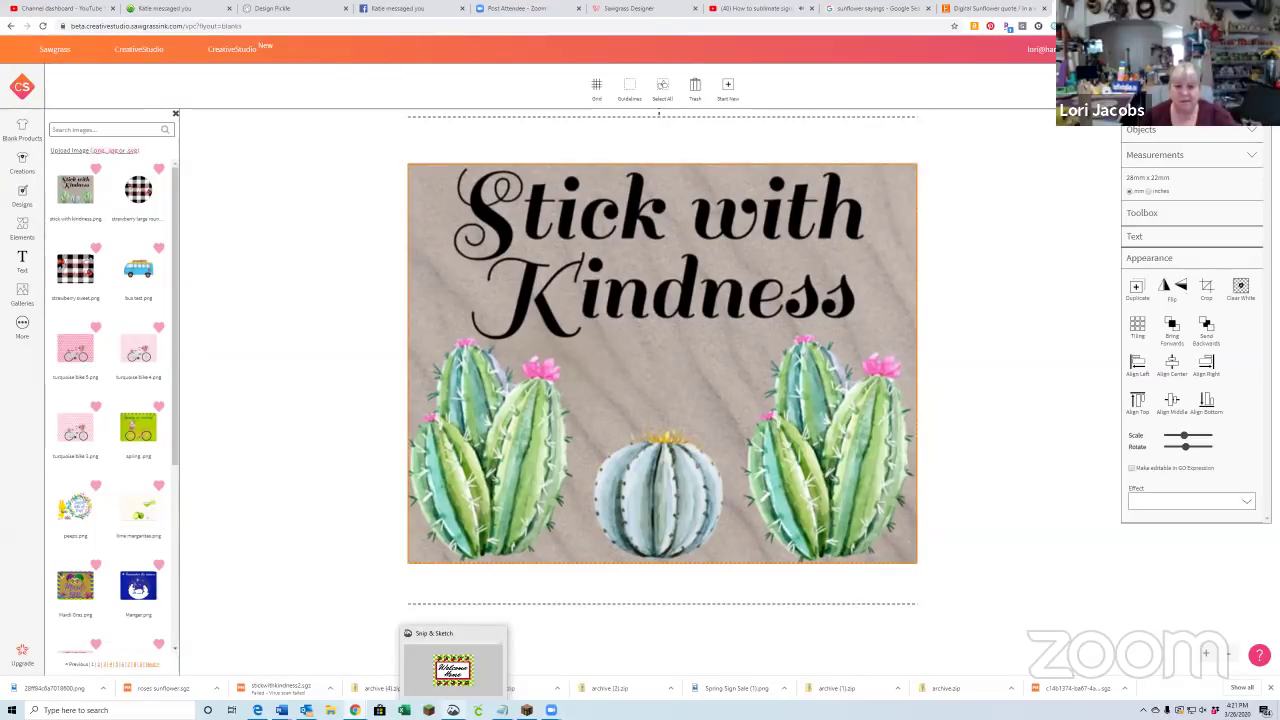
key("alt+Tab")
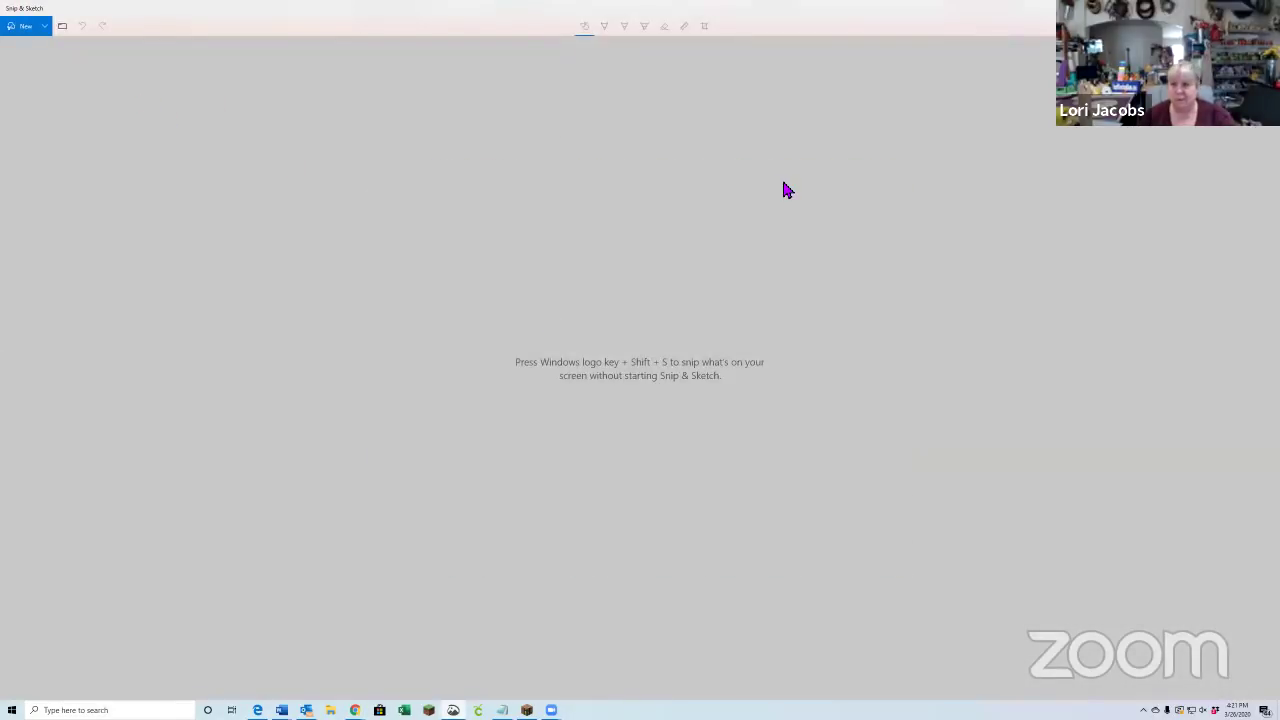
left_click(13, 30)
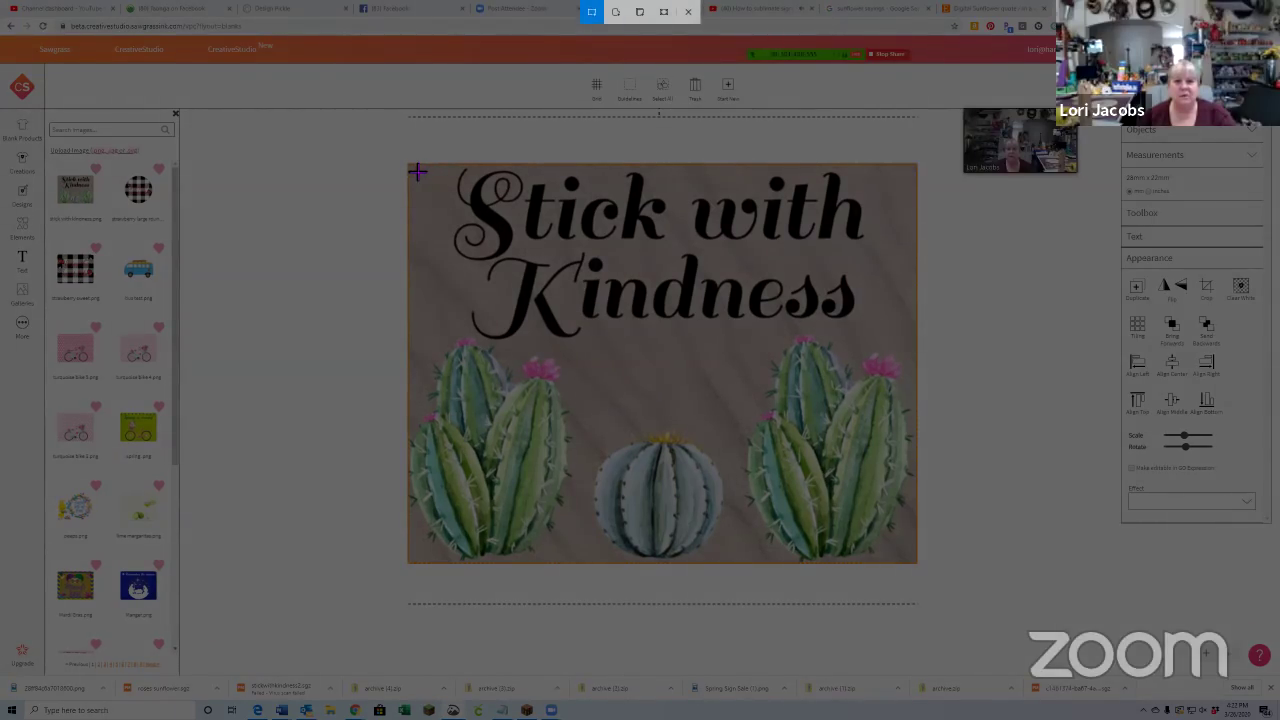
left_click_drag(418, 172, 418, 172)
mouse_move(480, 206)
left_mouse_down()
mouse_move(708, 420)
mouse_move(918, 572)
left_mouse_up()
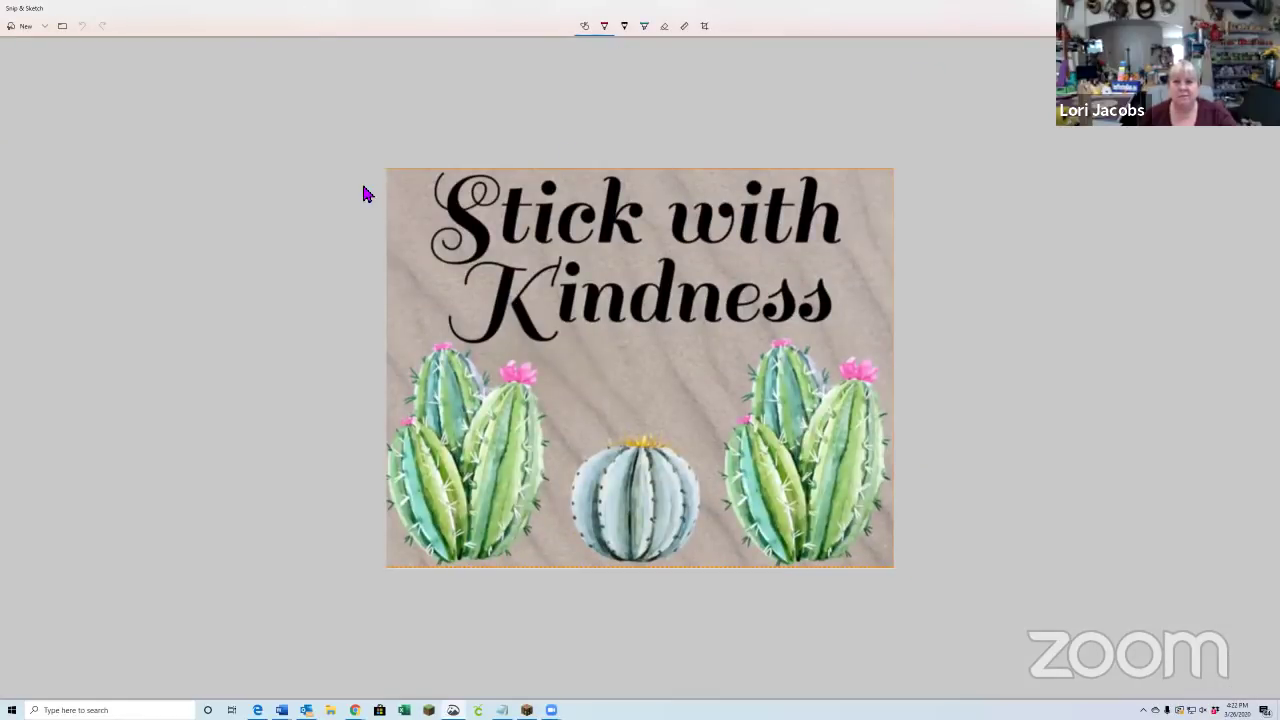
- Save the snip as a PNG named "stick with kindness" in the Pictures folder
key("ctrl+s")
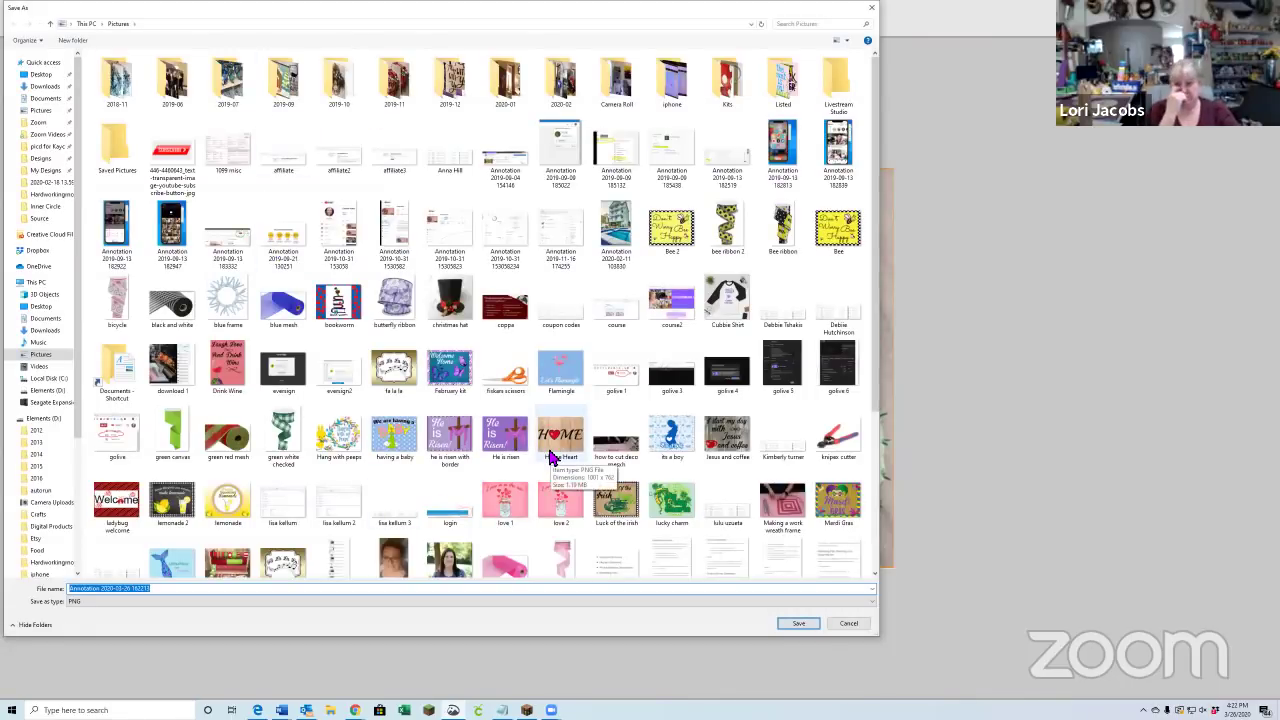
type("stick with kindness")
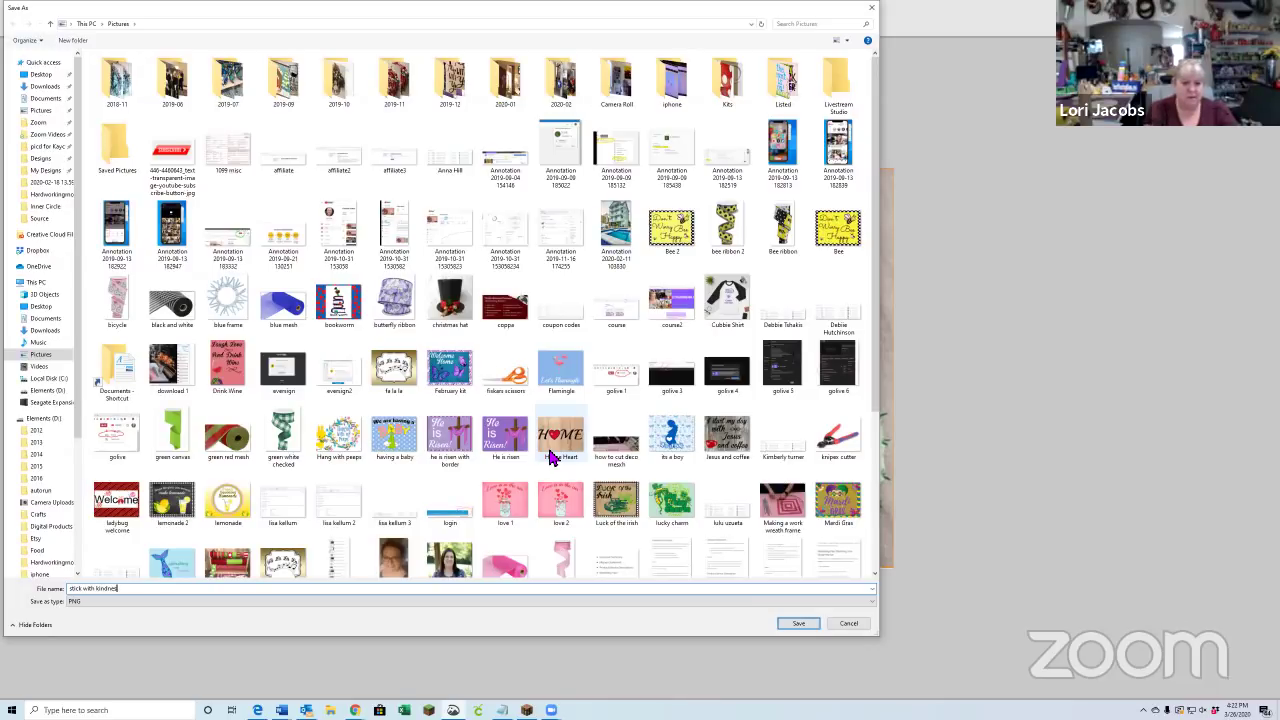
key("Return")
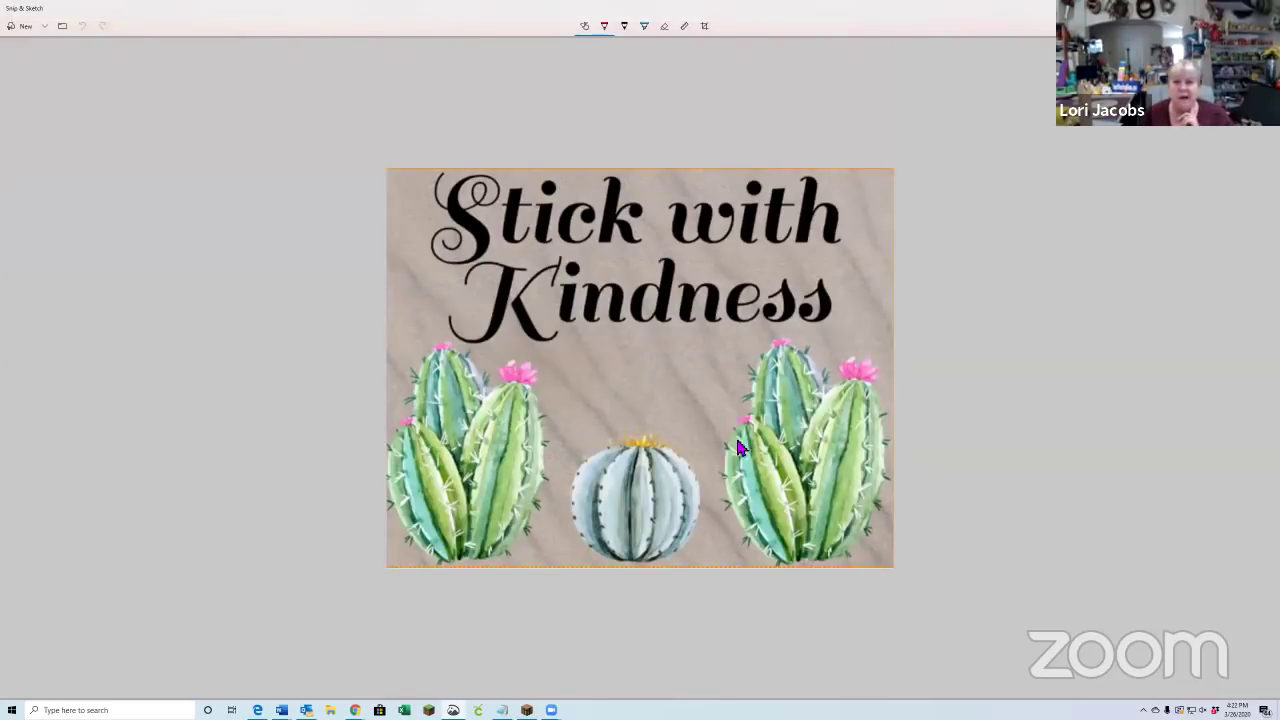